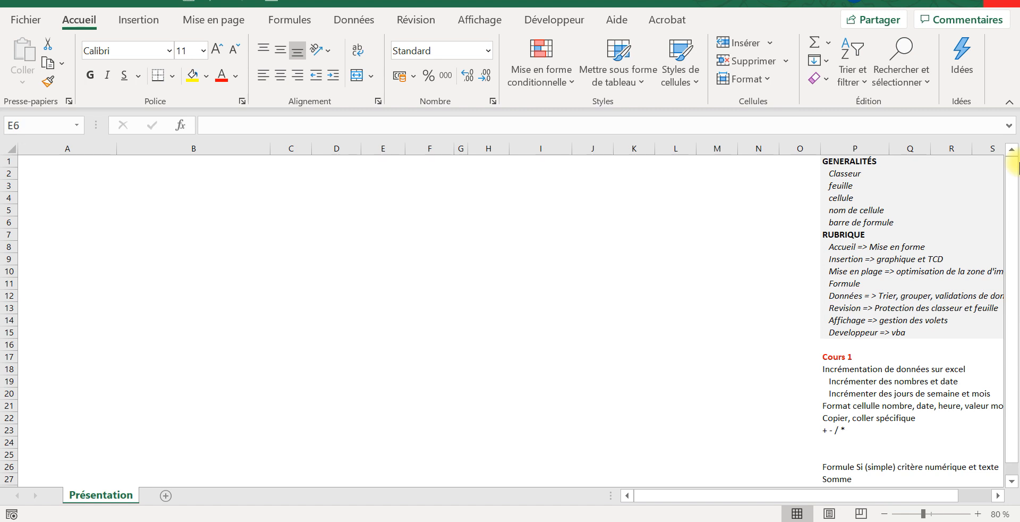
Show the gridlines on the Présentation sheet and hide them again
left_click(253, 235)
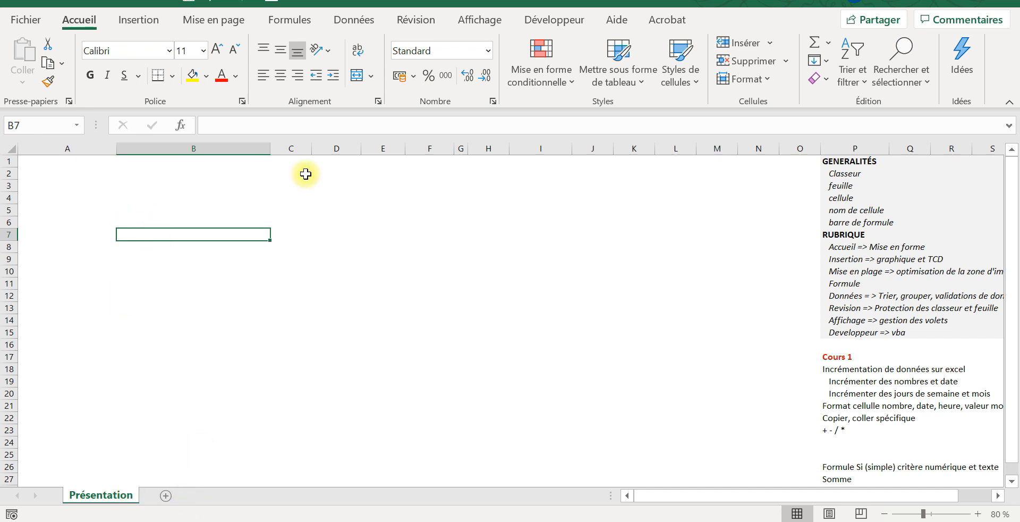
left_click(479, 21)
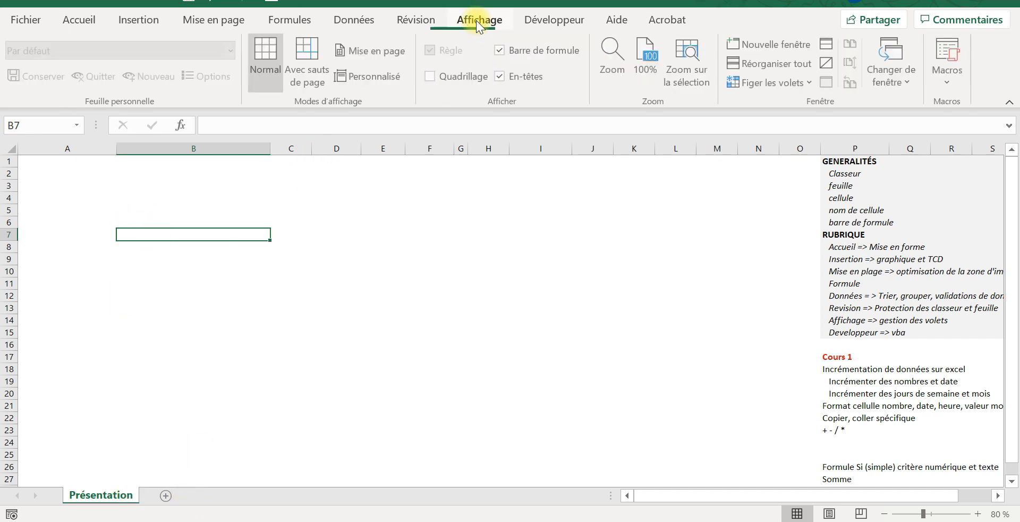
left_click(432, 76)
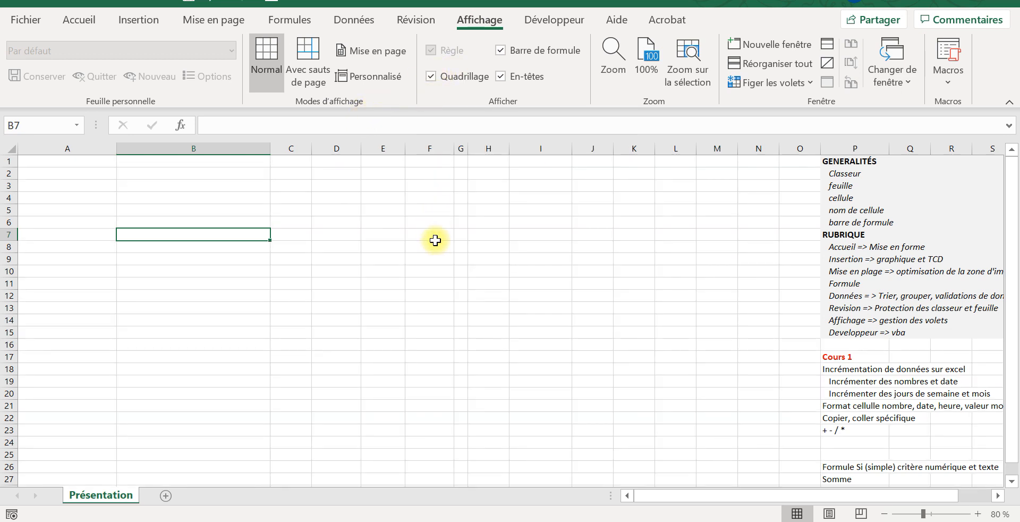
left_click(436, 239)
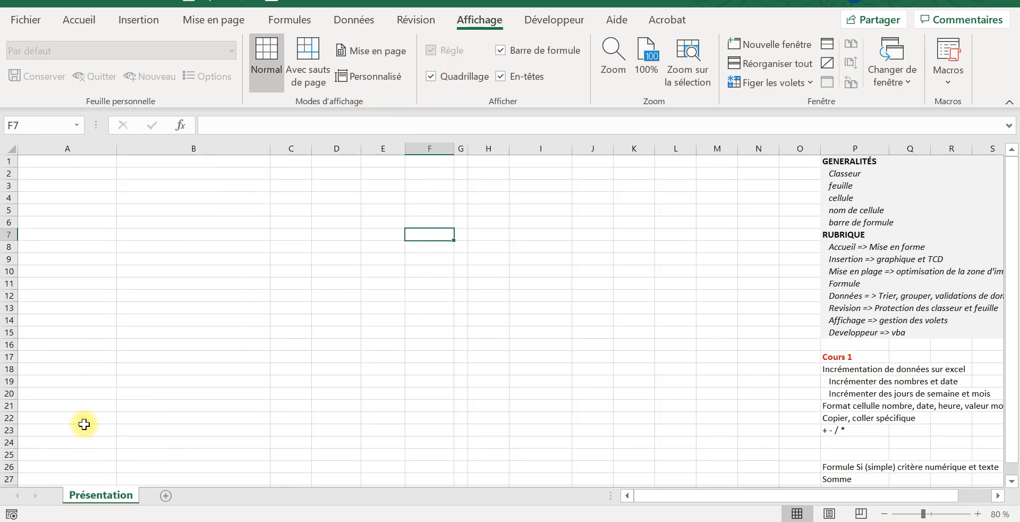
left_click(69, 220)
left_click(189, 224)
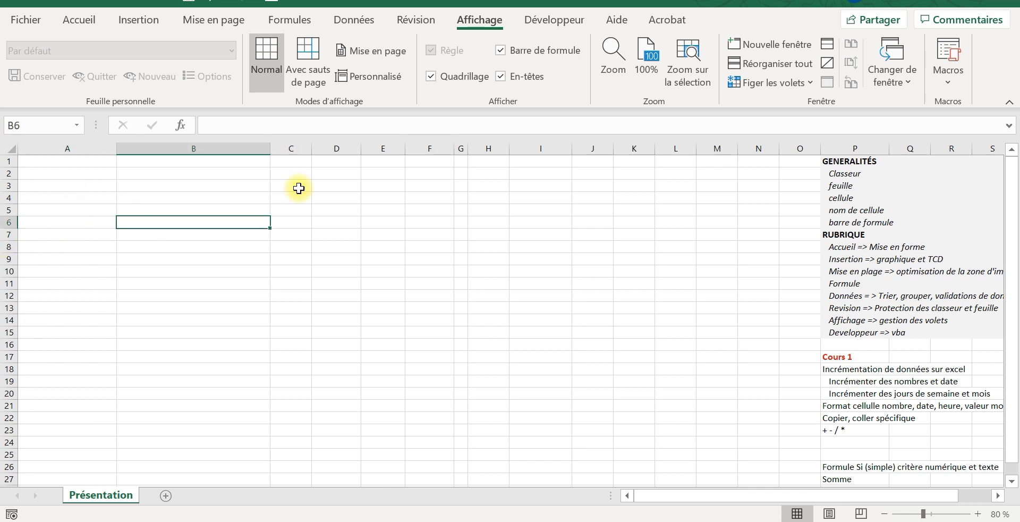
left_click(432, 75)
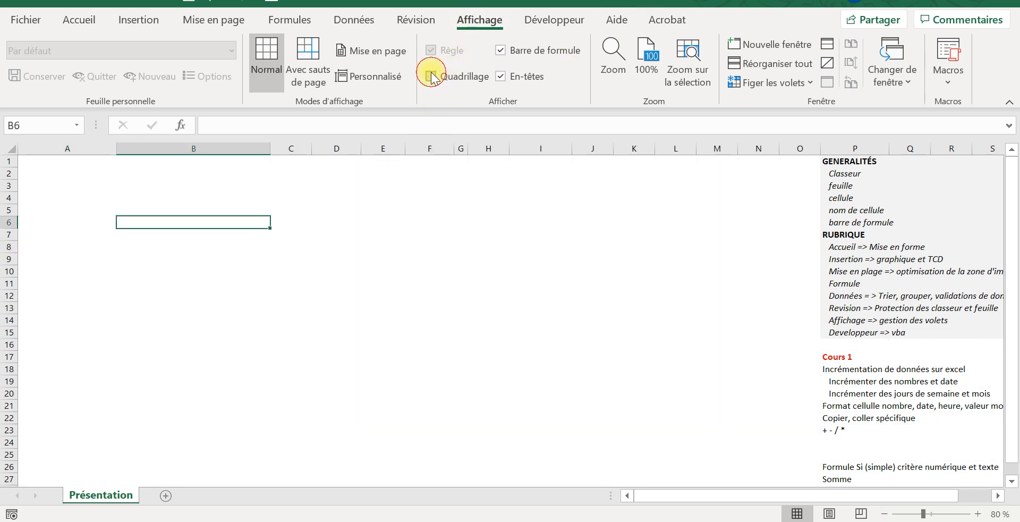
left_click(73, 24)
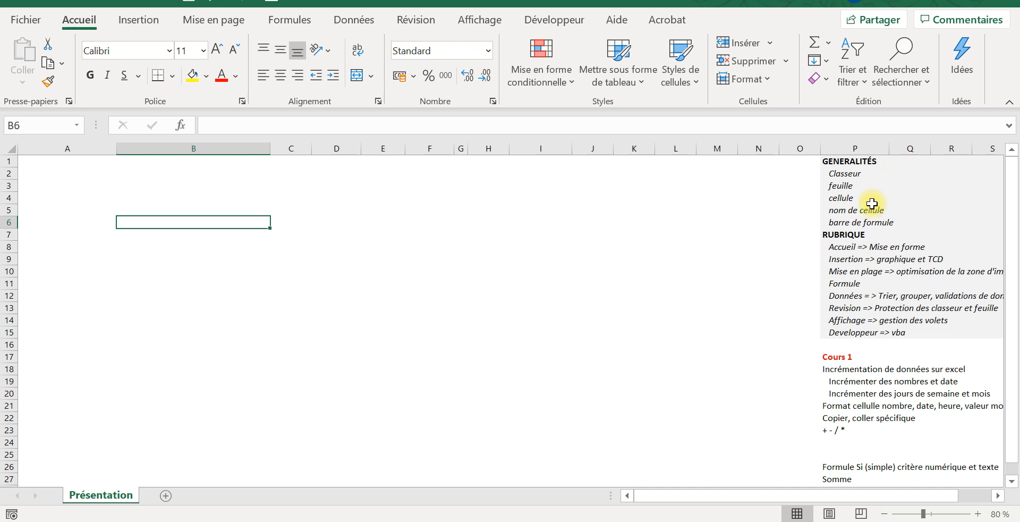
Add two new blank worksheets after the Présentation sheet
left_click(100, 478)
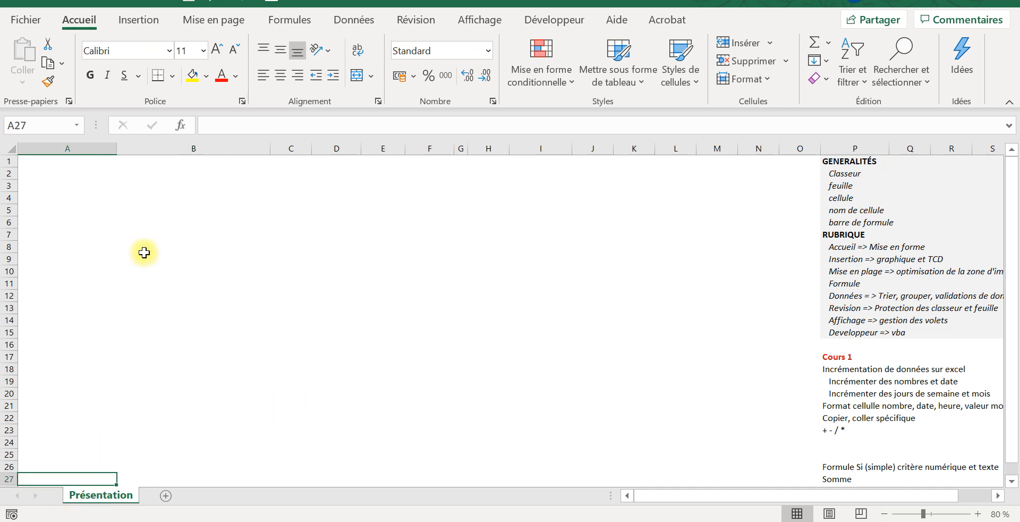
left_click(165, 497)
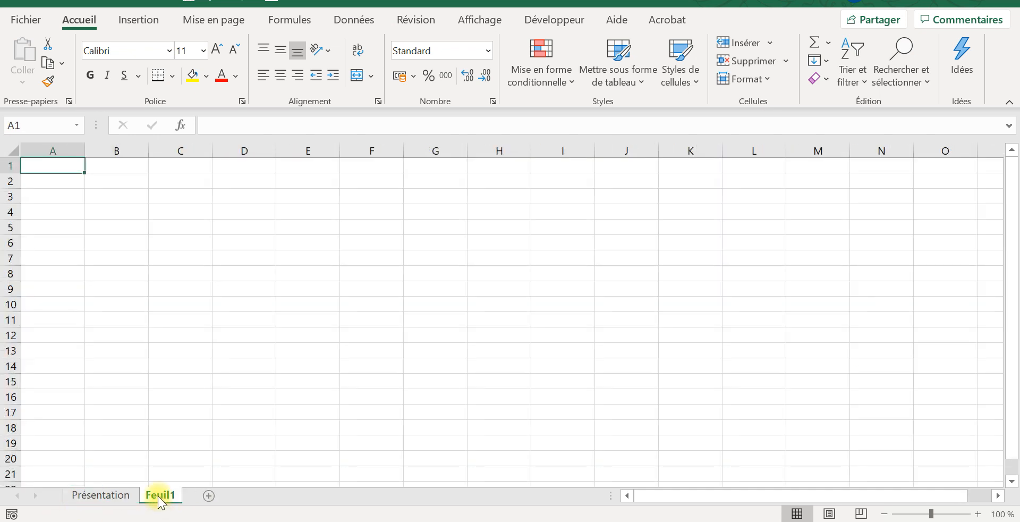
left_click(209, 496)
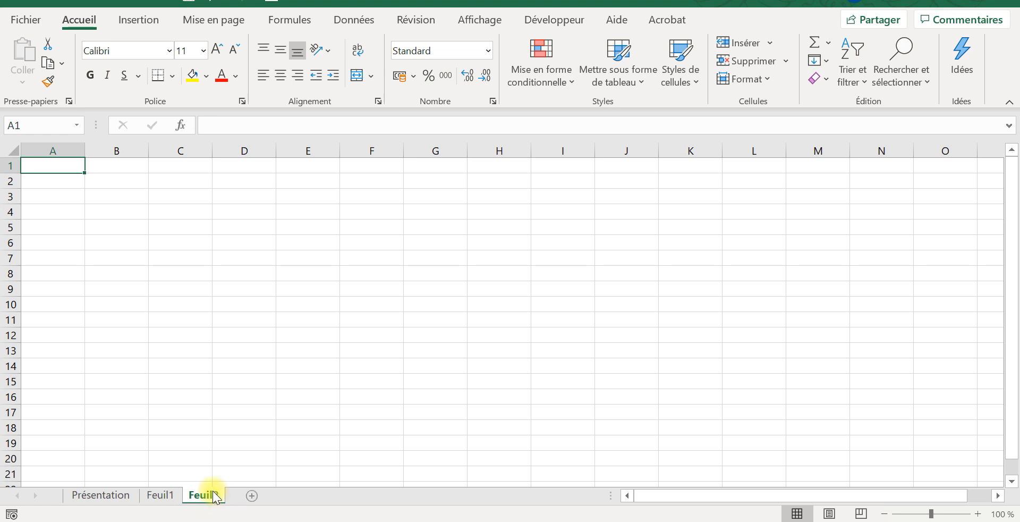
Switch among the Présentation, Feuil1 and Feuil2 sheets to view each one
left_click(98, 496)
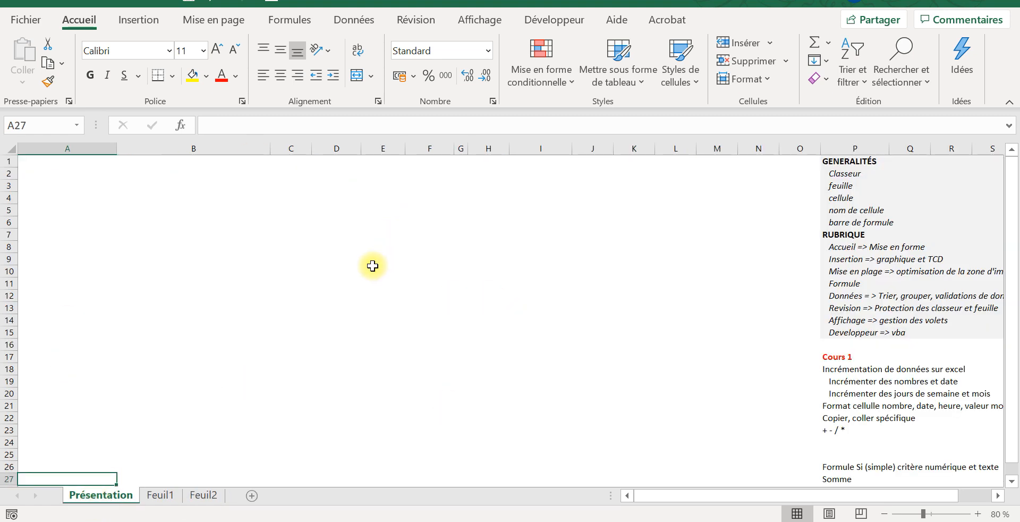
left_click(162, 495)
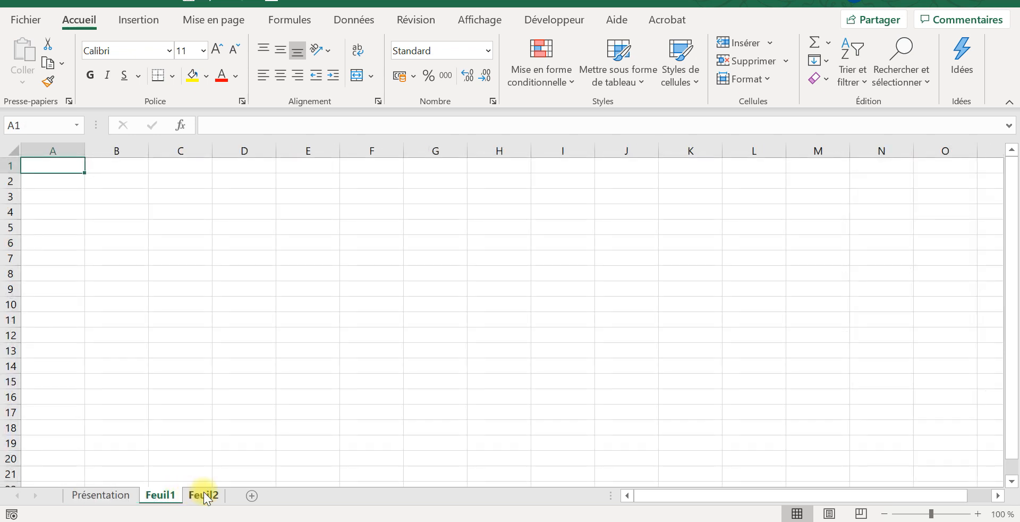
left_click(204, 495)
left_click(133, 503)
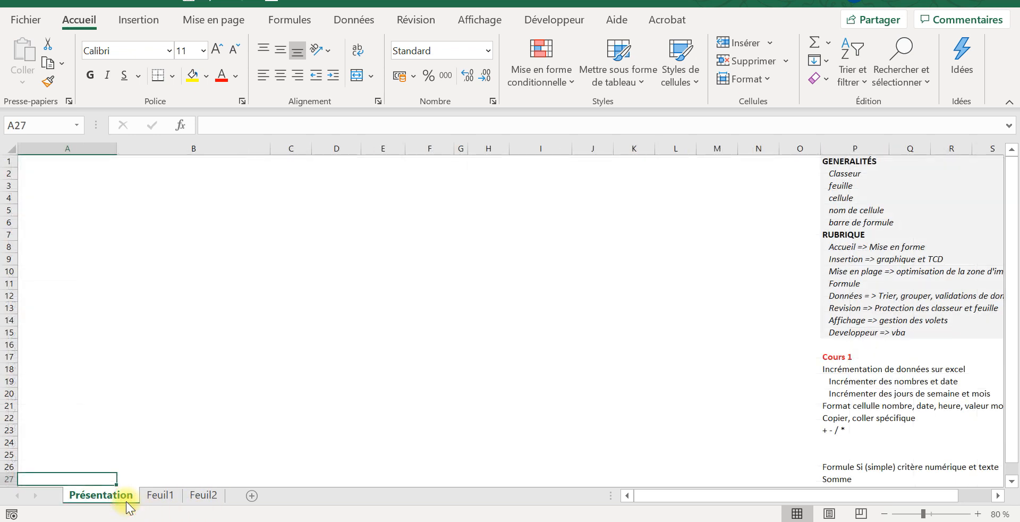
left_click(160, 497)
left_click(217, 501)
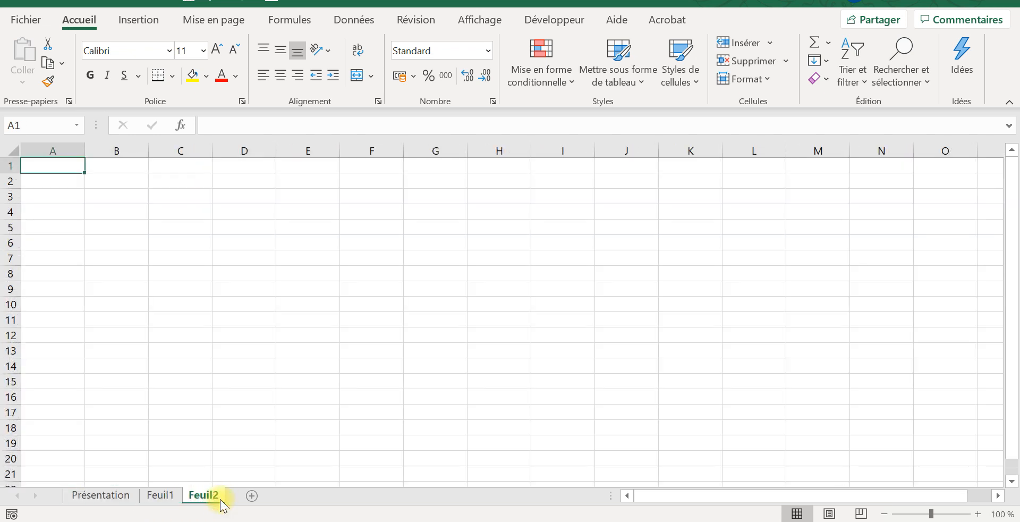
Rename the Feuil1 sheet as TEST
left_click(170, 500)
right_click(173, 502)
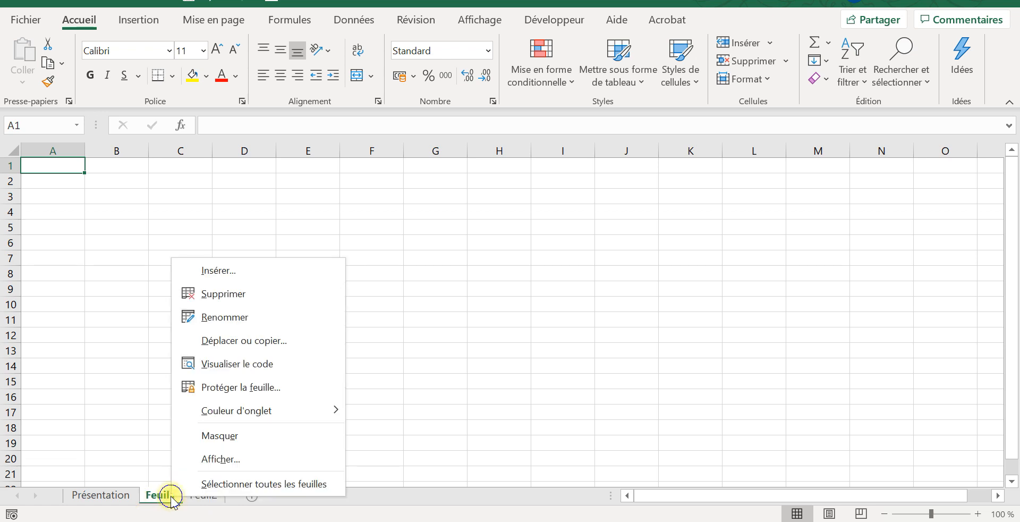
left_click(229, 319)
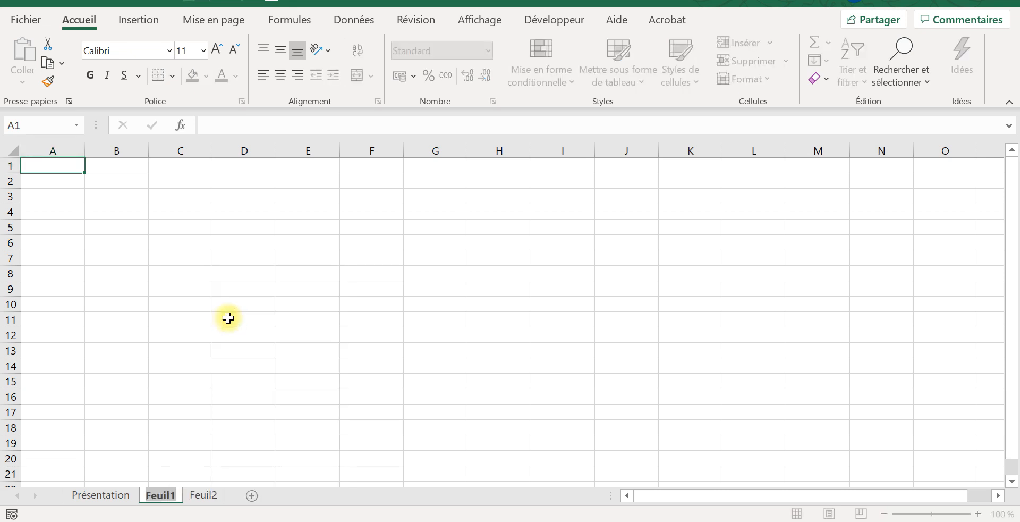
type("TEST")
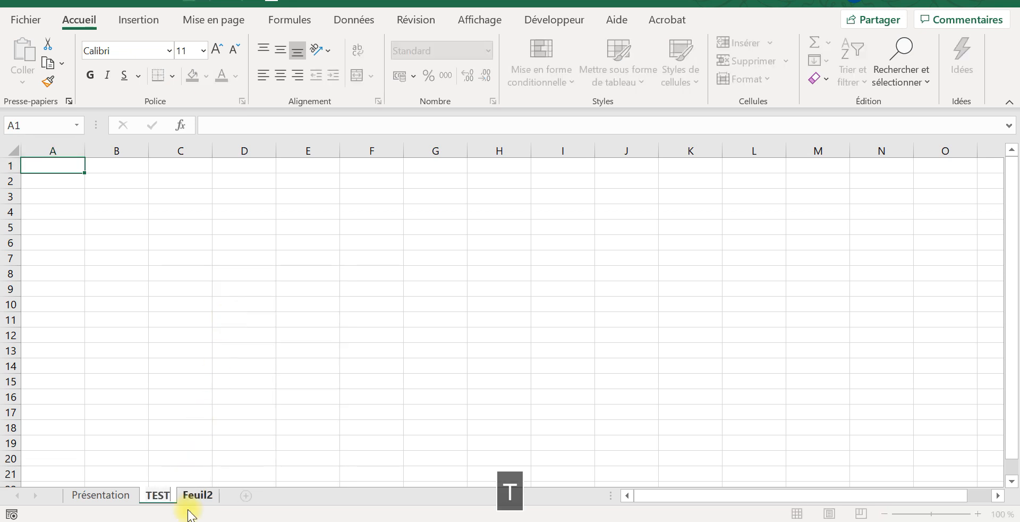
Rename the Feuil2 sheet as TEST2
left_click(195, 500)
right_click(196, 504)
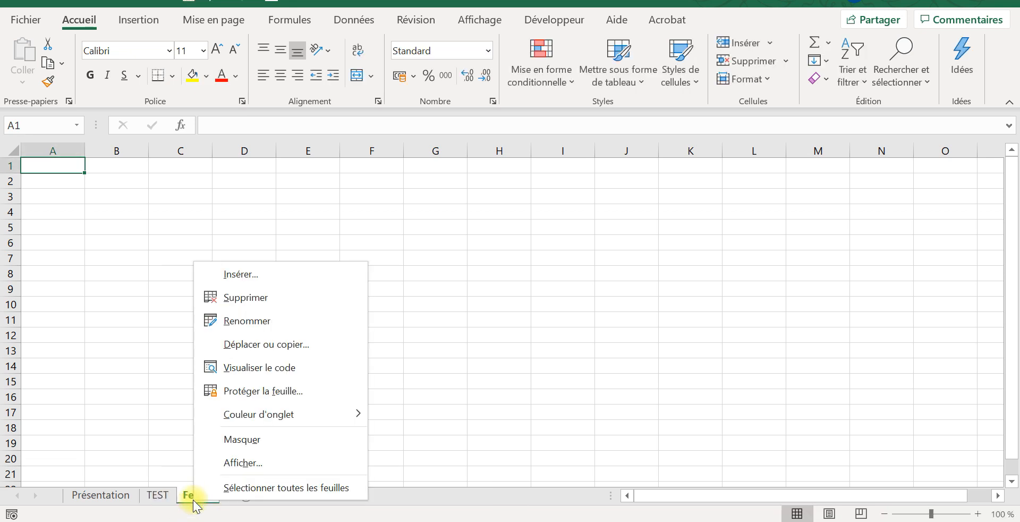
left_click(240, 330)
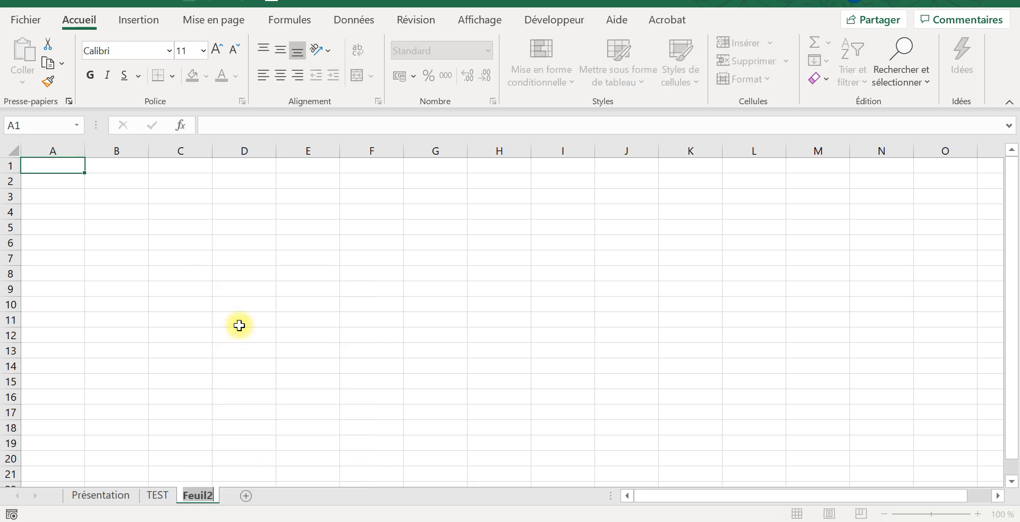
type("T")
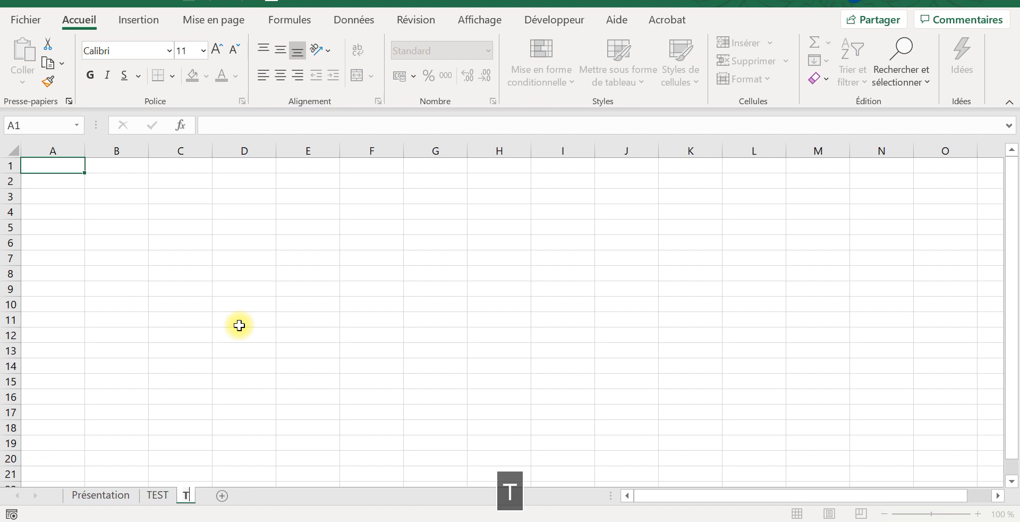
type("EST2")
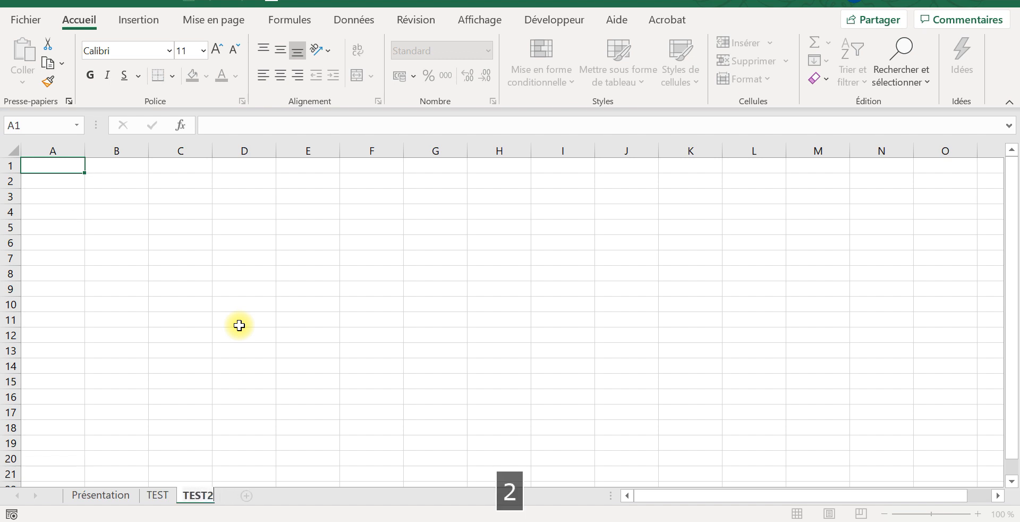
left_click(231, 387)
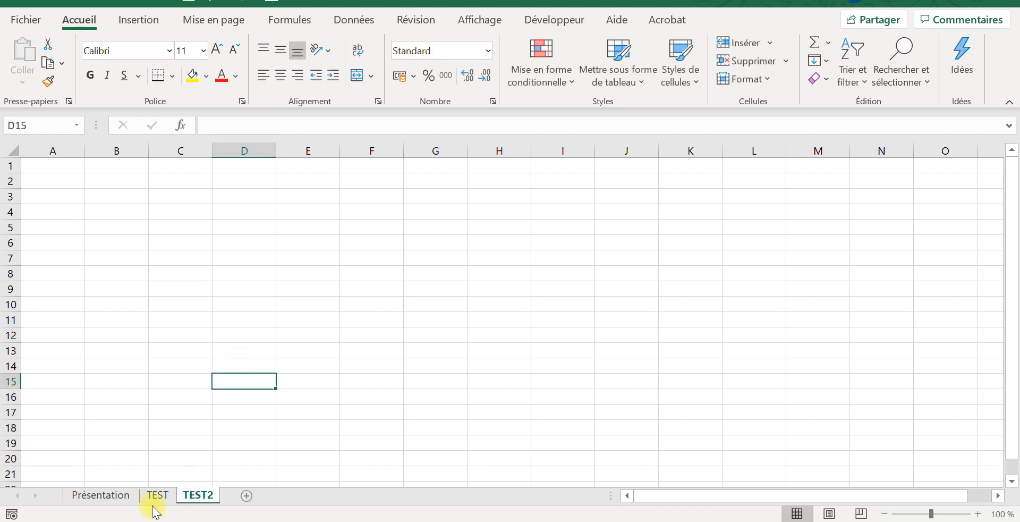
Set the tab color of the TEST sheet to standard red
left_click(159, 498)
right_click(161, 499)
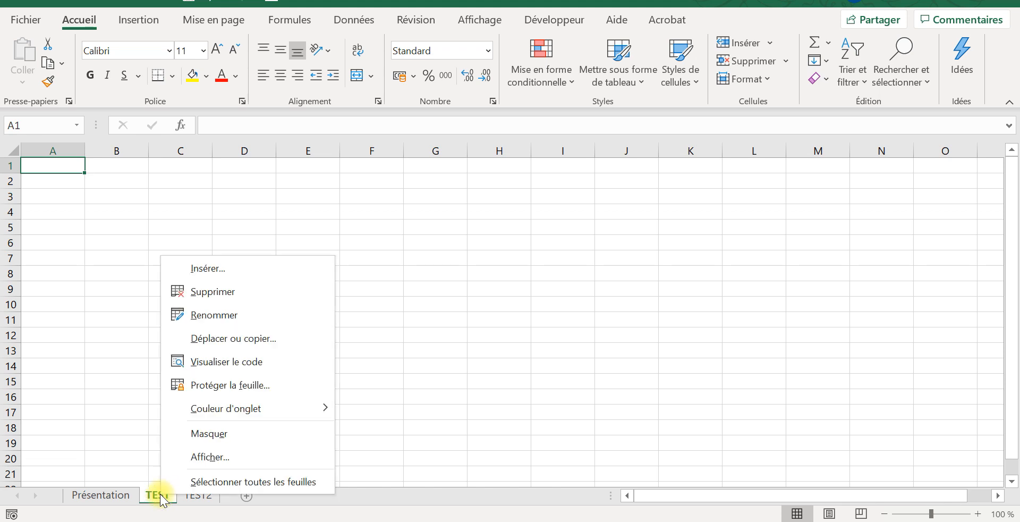
mouse_move(215, 407)
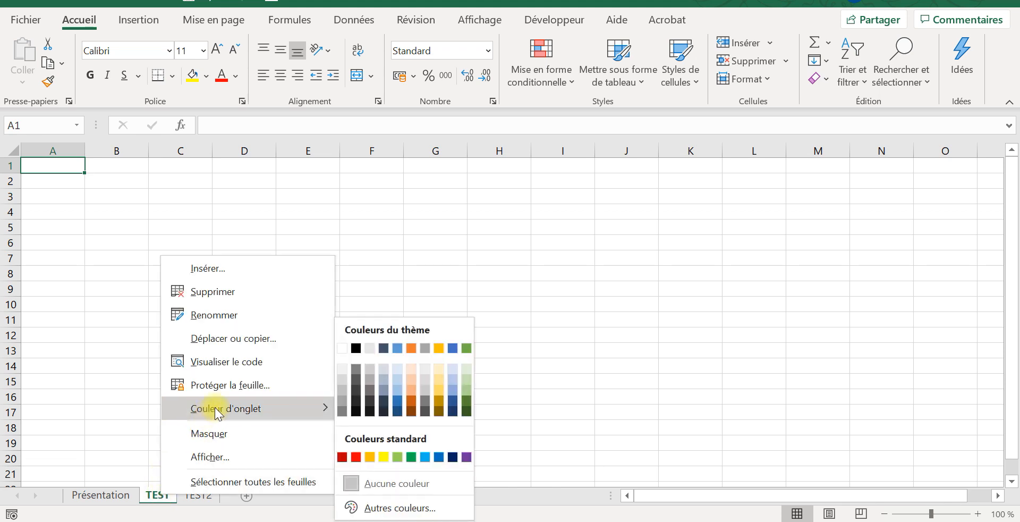
left_click(355, 457)
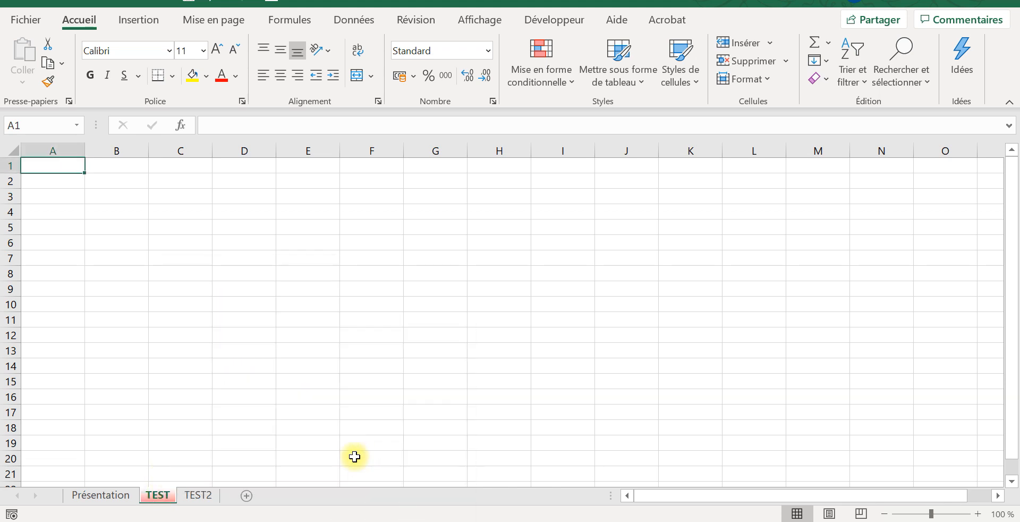
Set the tab color of the TEST2 sheet to standard orange
left_click(208, 499)
right_click(208, 500)
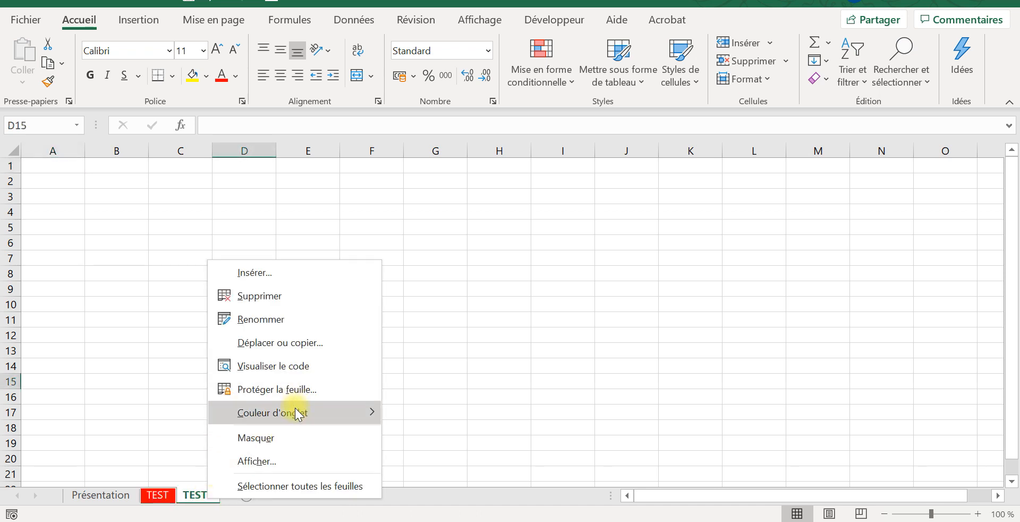
mouse_move(295, 412)
left_click(415, 459)
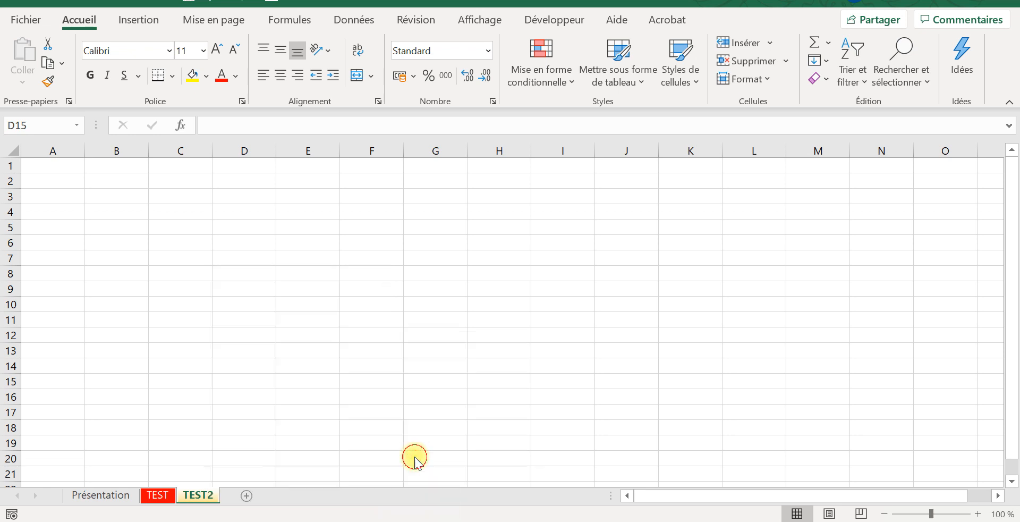
right_click(195, 495)
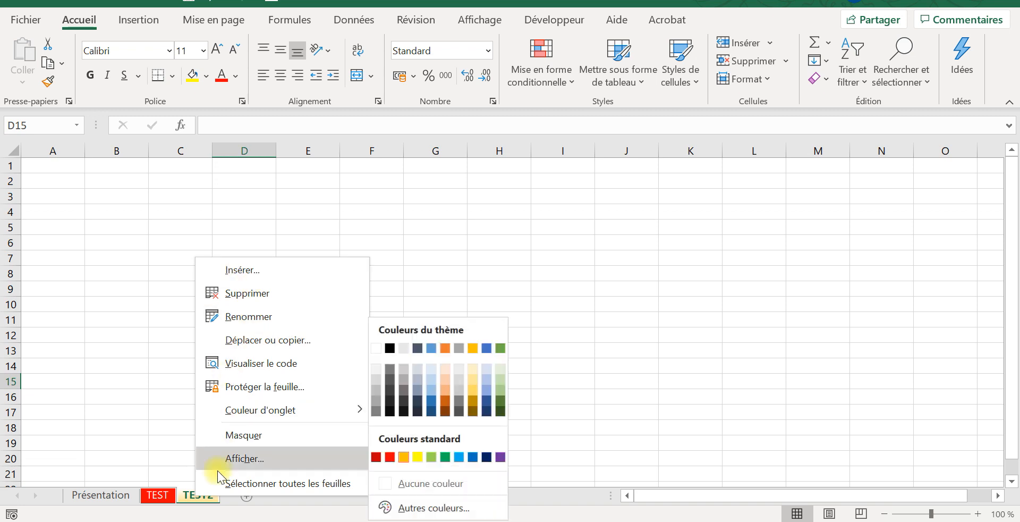
left_click(156, 470)
left_click(199, 446)
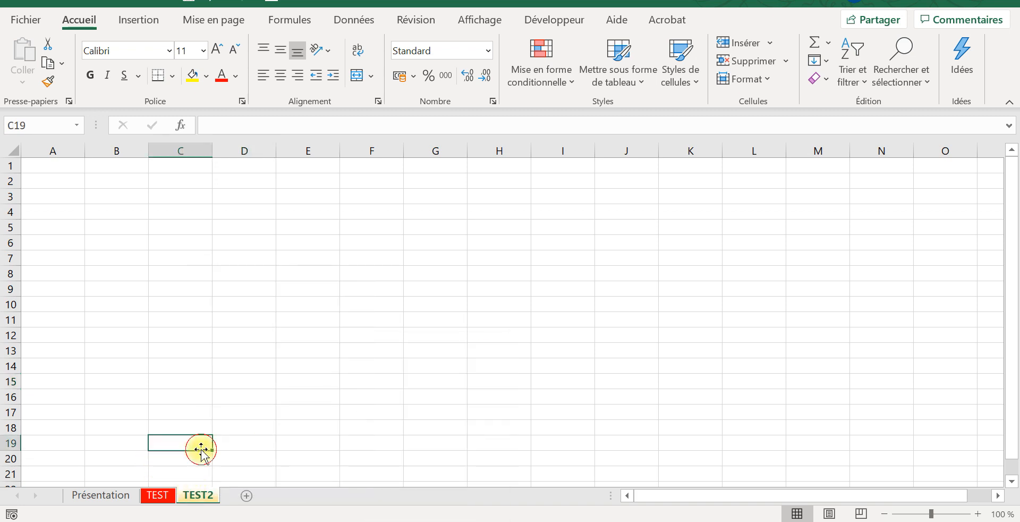
Unhide the Exercice 1 sheet and hide it again
left_click(168, 495)
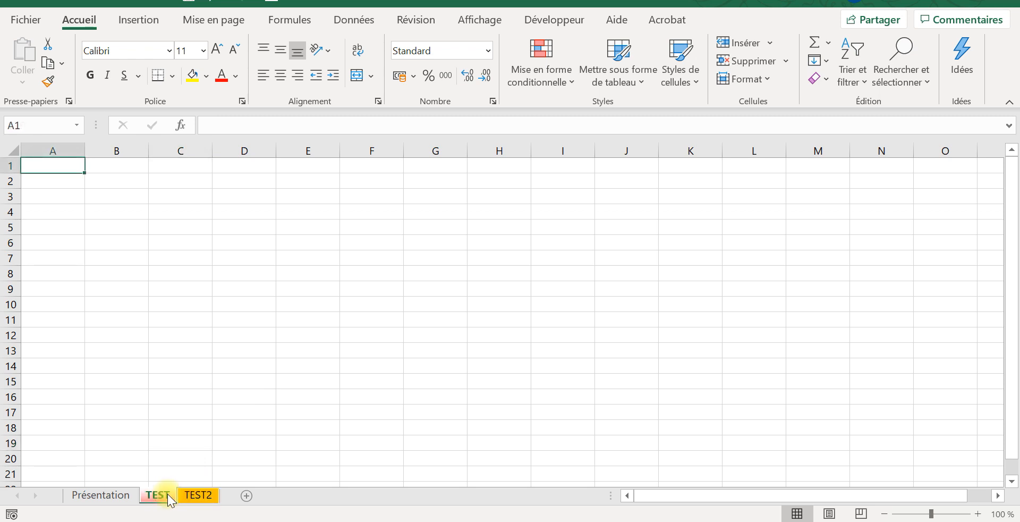
right_click(169, 499)
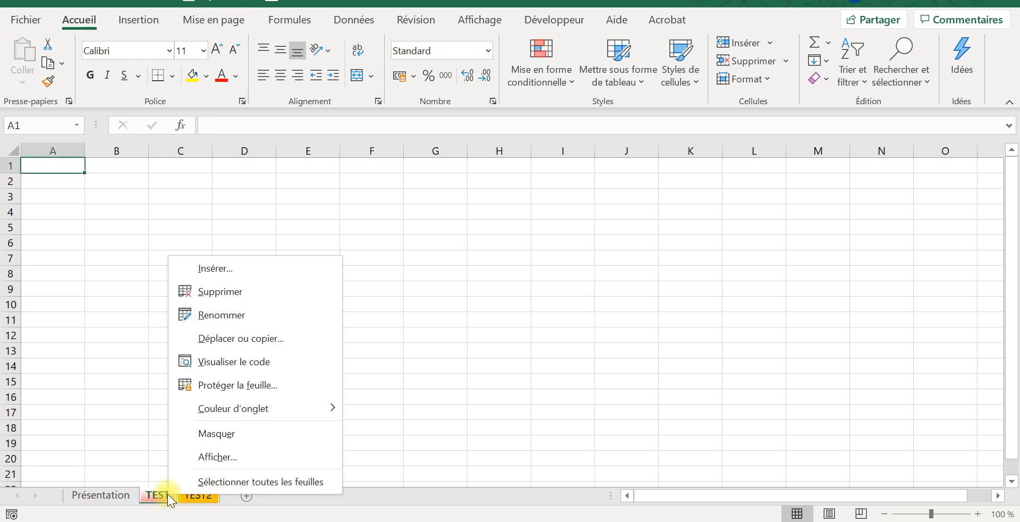
left_click(200, 456)
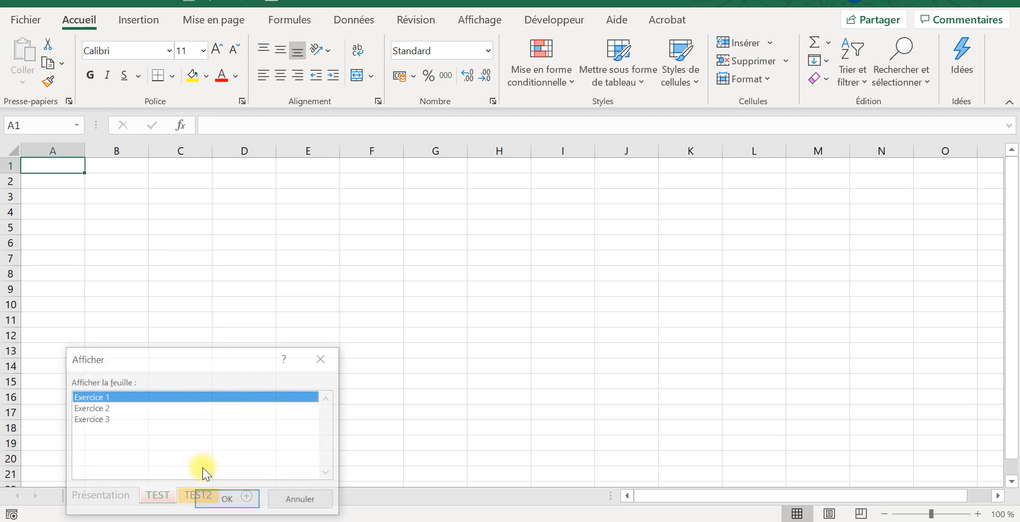
left_click(226, 500)
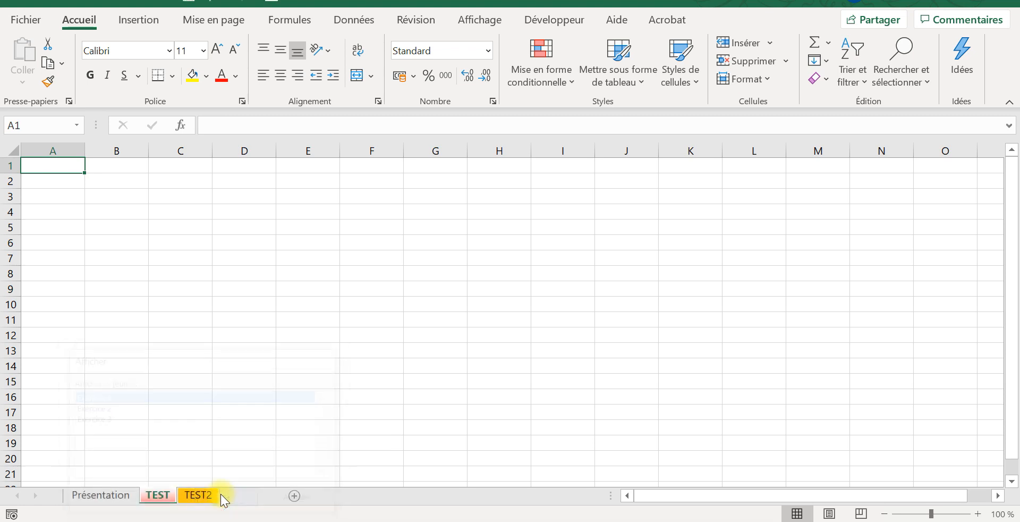
right_click(254, 496)
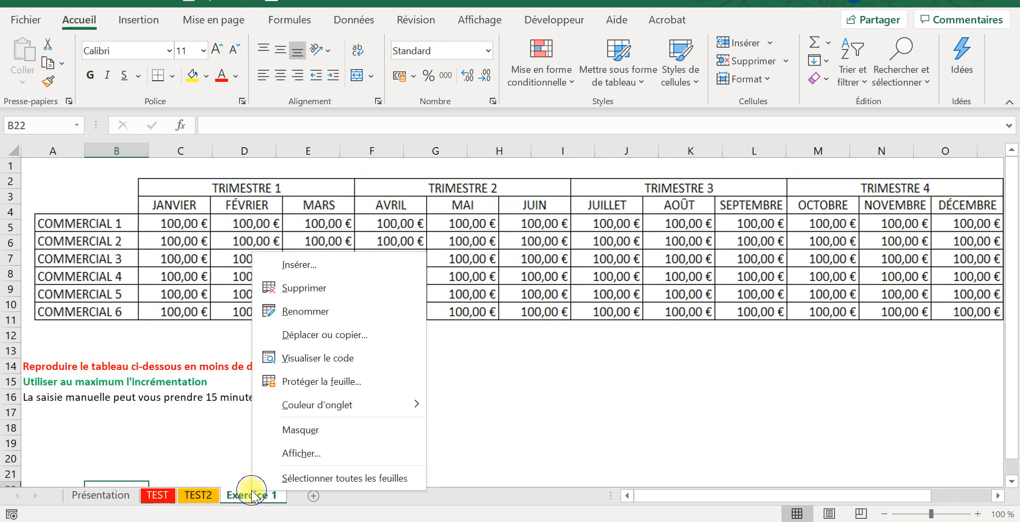
left_click(296, 425)
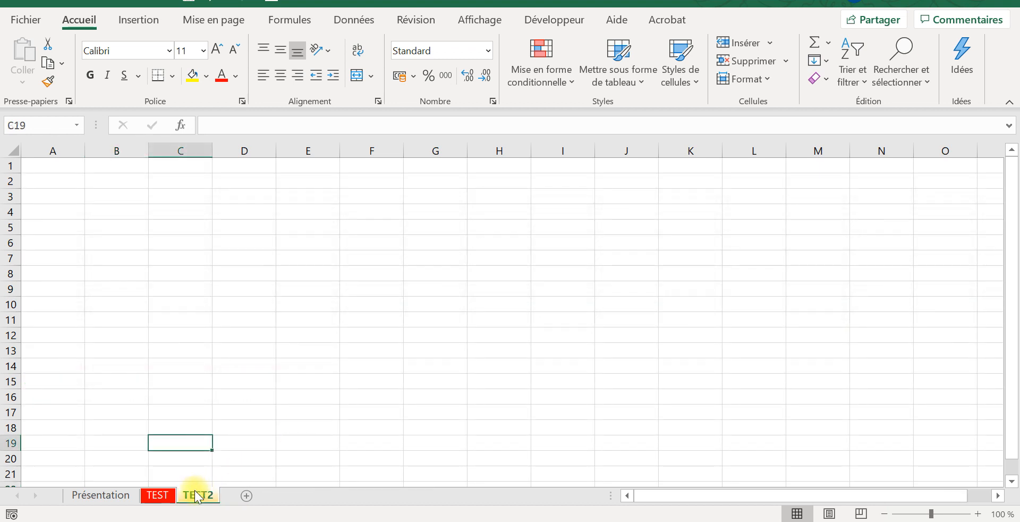
Hide the TEST sheet and unhide it again
left_click(162, 496)
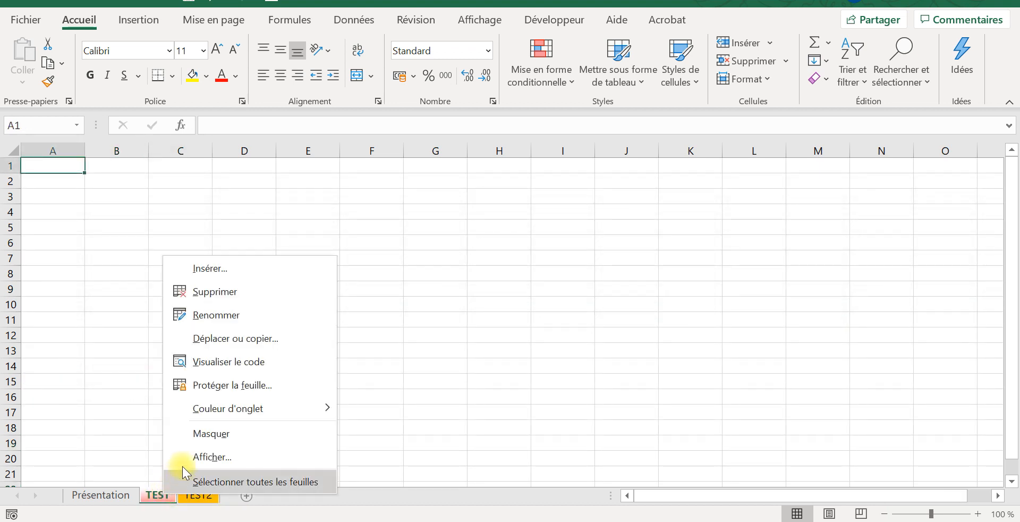
left_click(208, 433)
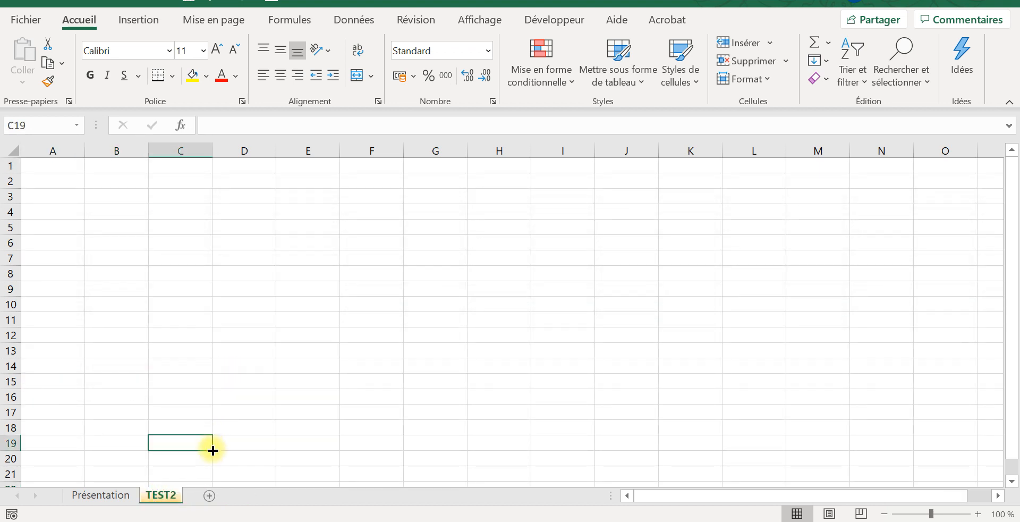
left_click(118, 496)
left_click(158, 496)
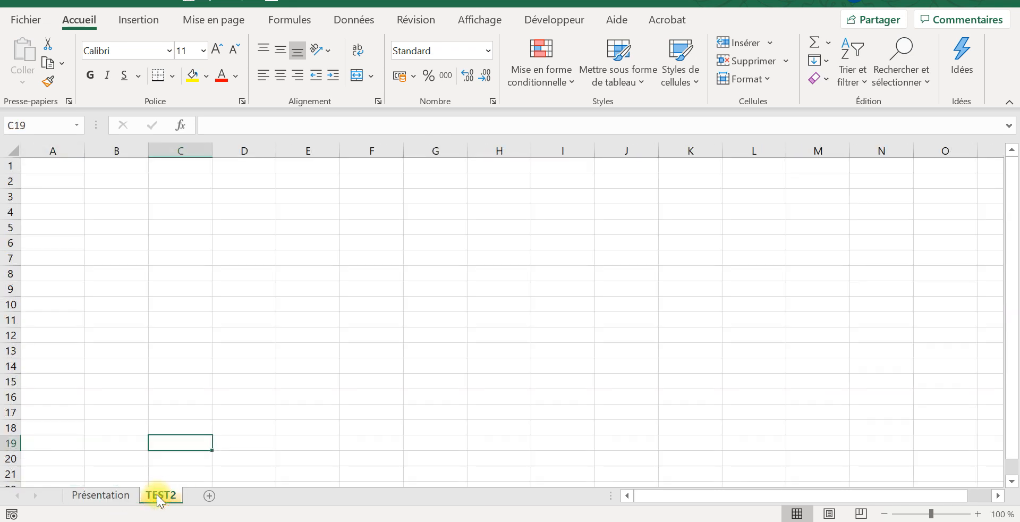
right_click(158, 496)
left_click(181, 453)
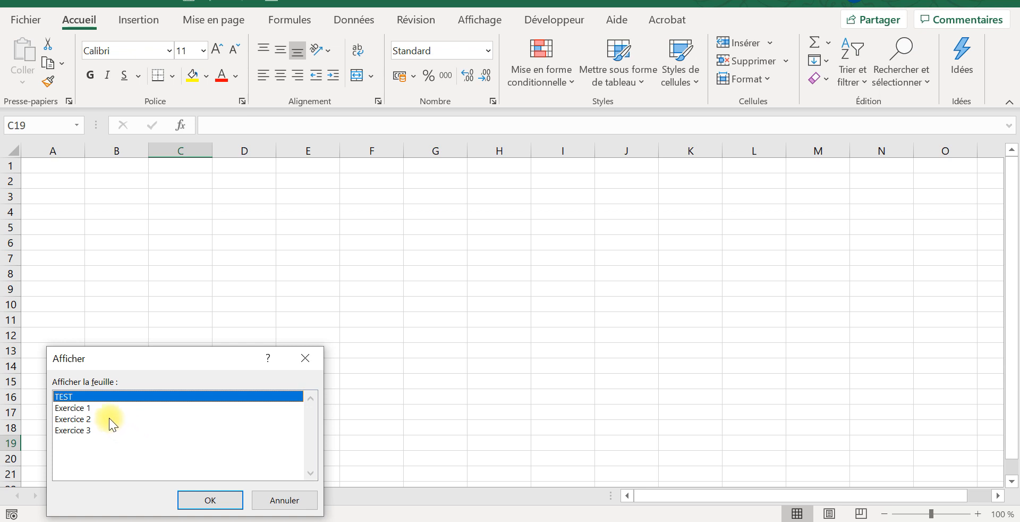
double_click(76, 398)
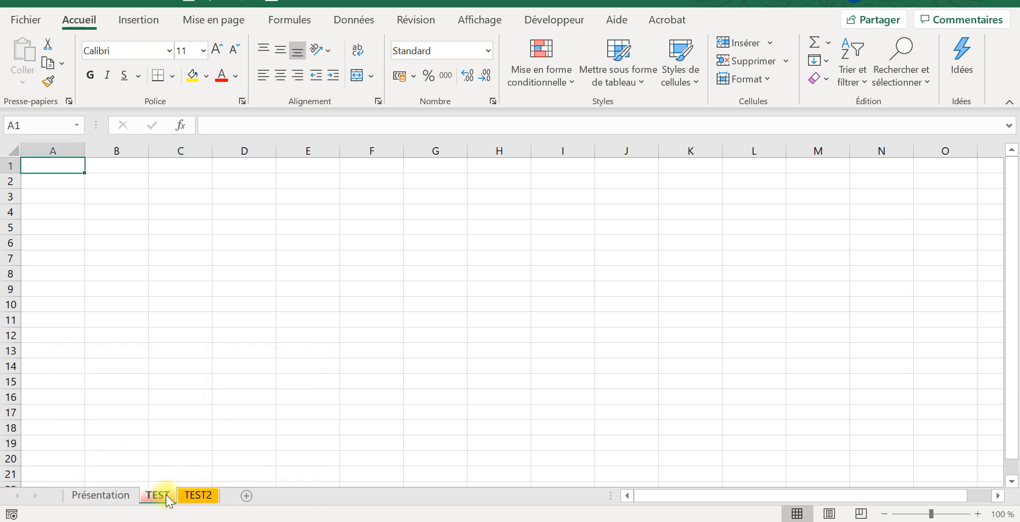
Select the "feuille" entry in the Présentation outline and switch between the Présentation, TEST and TEST2 sheets
left_click(110, 496)
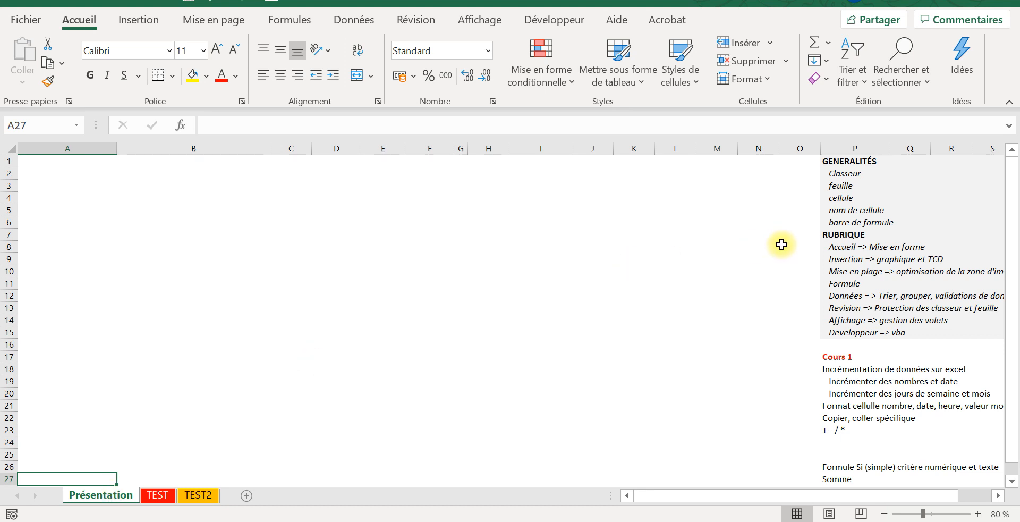
left_click(856, 187)
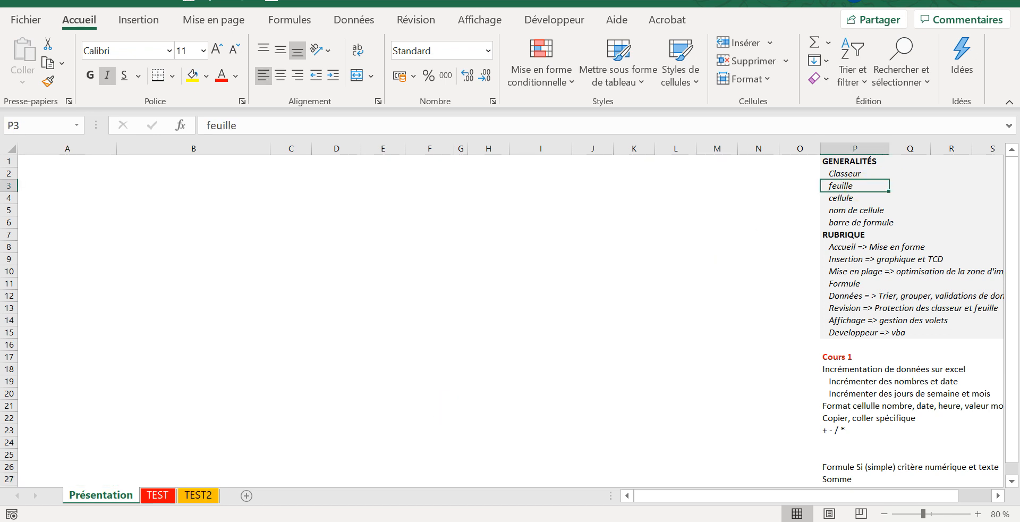
left_click(156, 497)
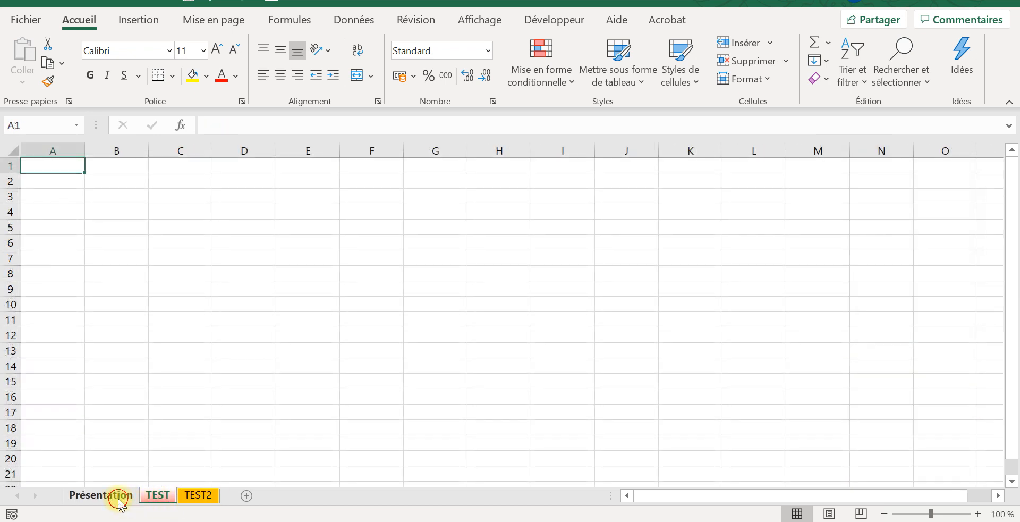
left_click(113, 496)
left_click(155, 497)
left_click(197, 495)
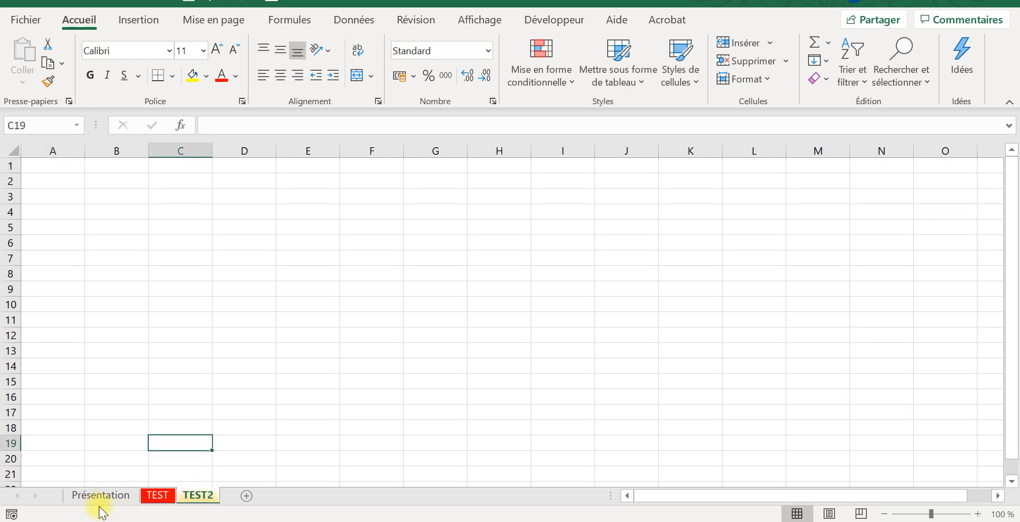
left_click(99, 503)
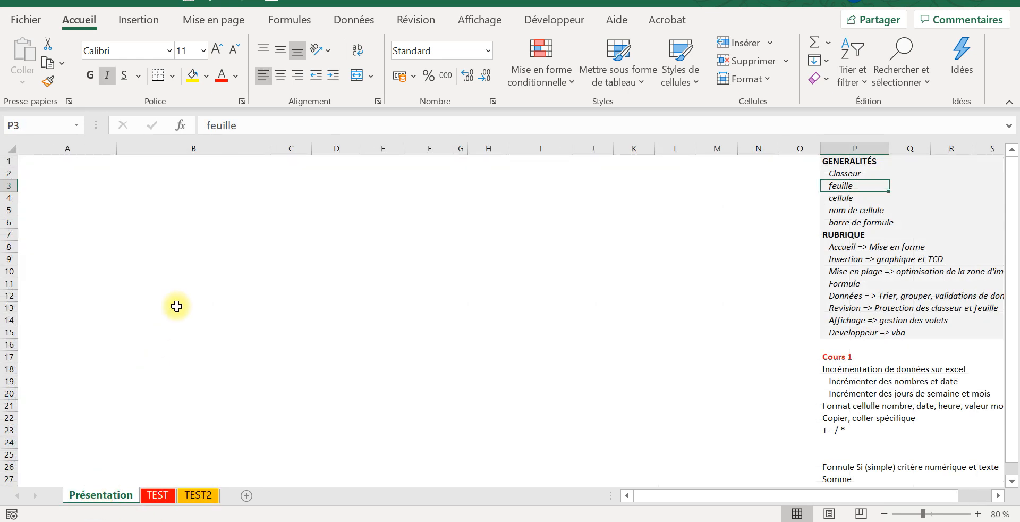
Select cells A4 and A2 in turn on the Présentation sheet to examine their cell references
left_click(99, 197)
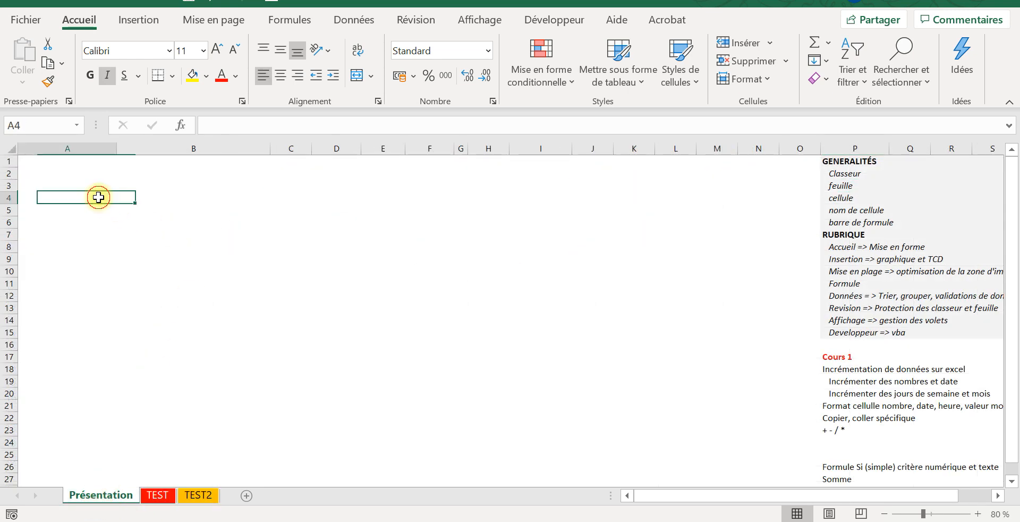
left_click(66, 169)
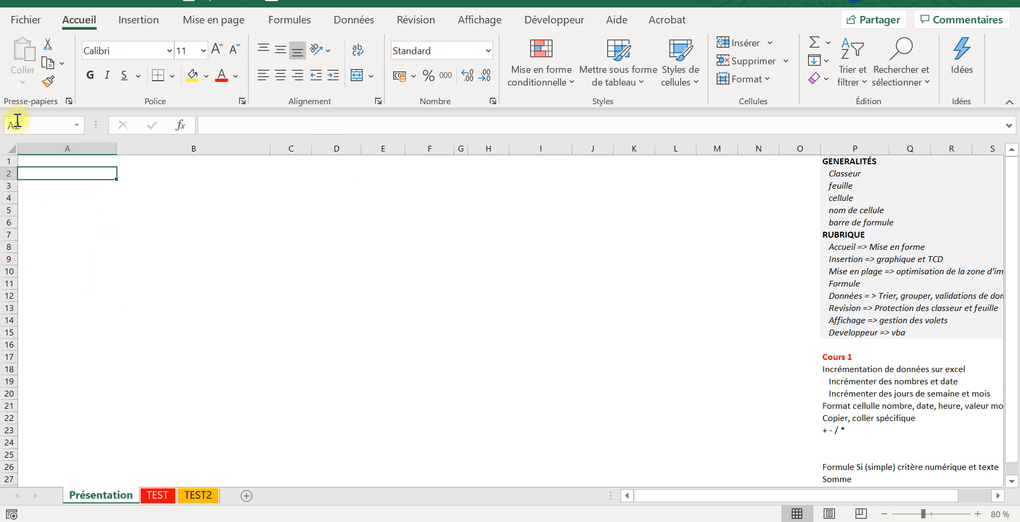
left_click(50, 200)
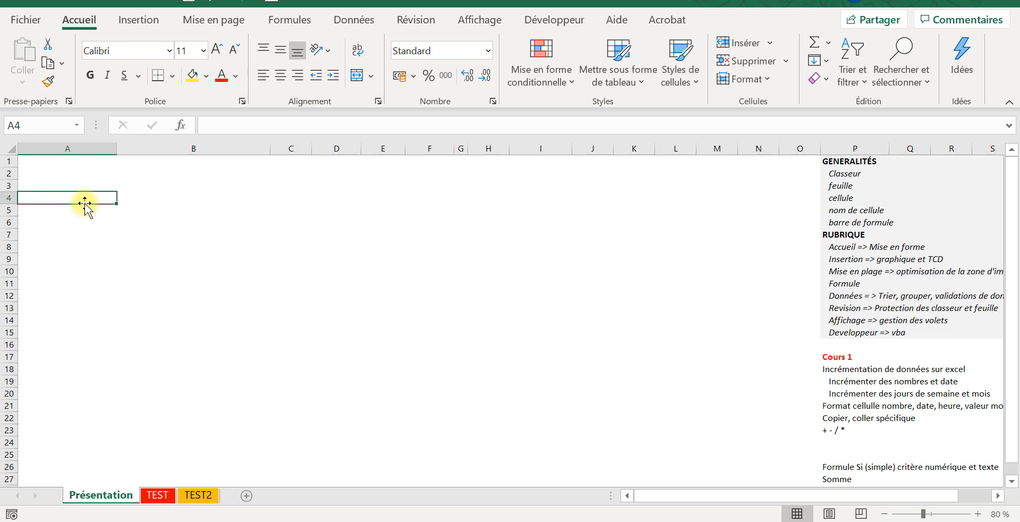
Extend the selection from cell B5 across row 5 to the sheet's last column and return to the first columns
left_click(208, 211)
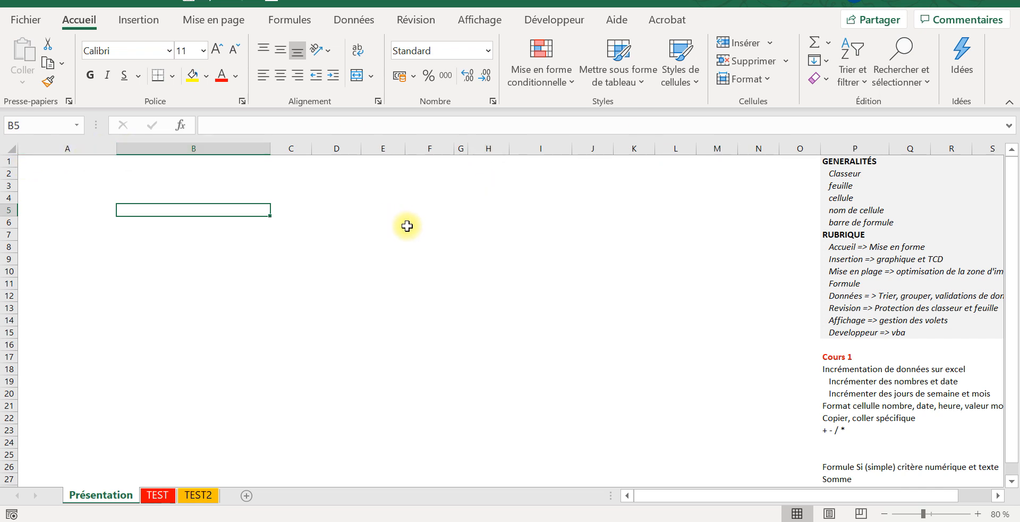
key("ctrl+shift+Right")
key("ctrl+shift+Right")
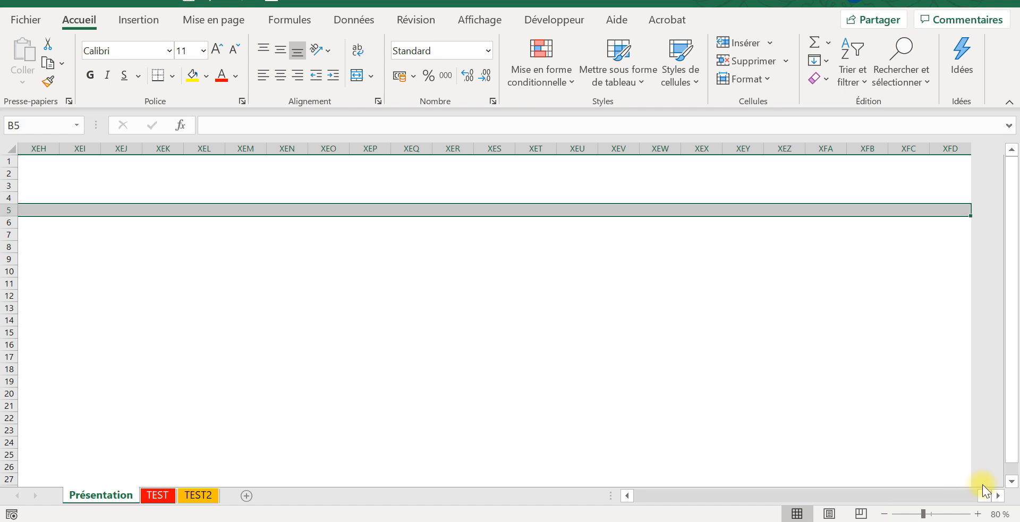
left_click_drag(985, 494, 580, 497)
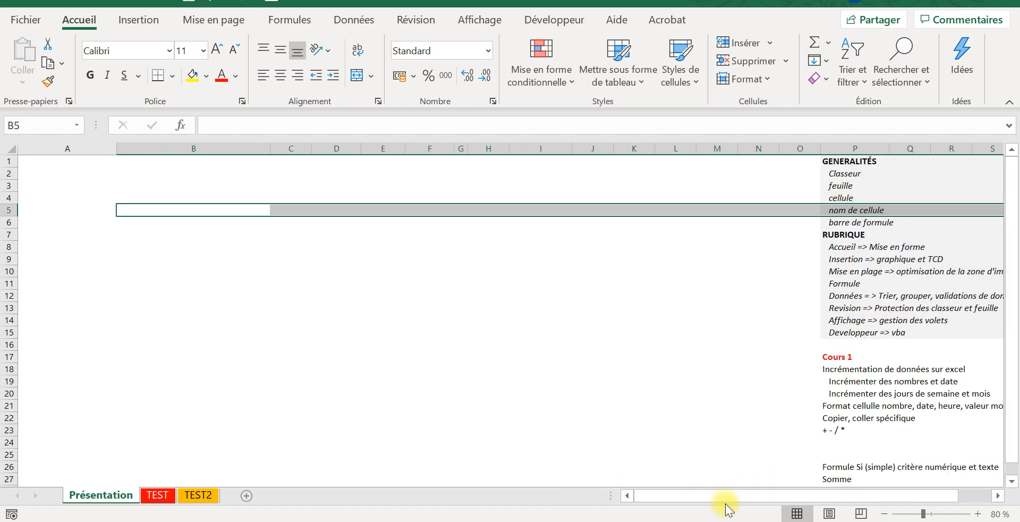
left_click_drag(716, 497, 716, 497)
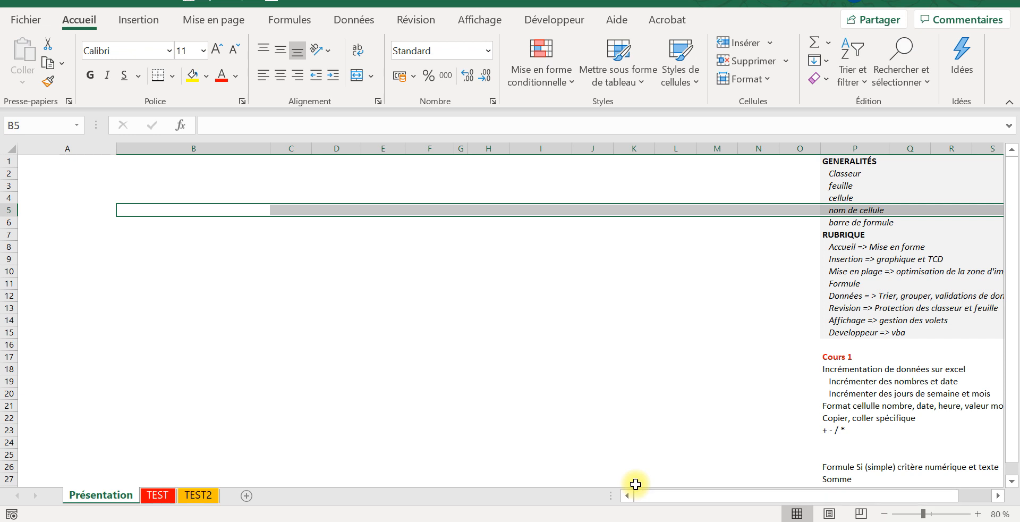
Extend the selection in column A down to the sheet's last row and return to cell A2
left_click(112, 187)
left_click(181, 159)
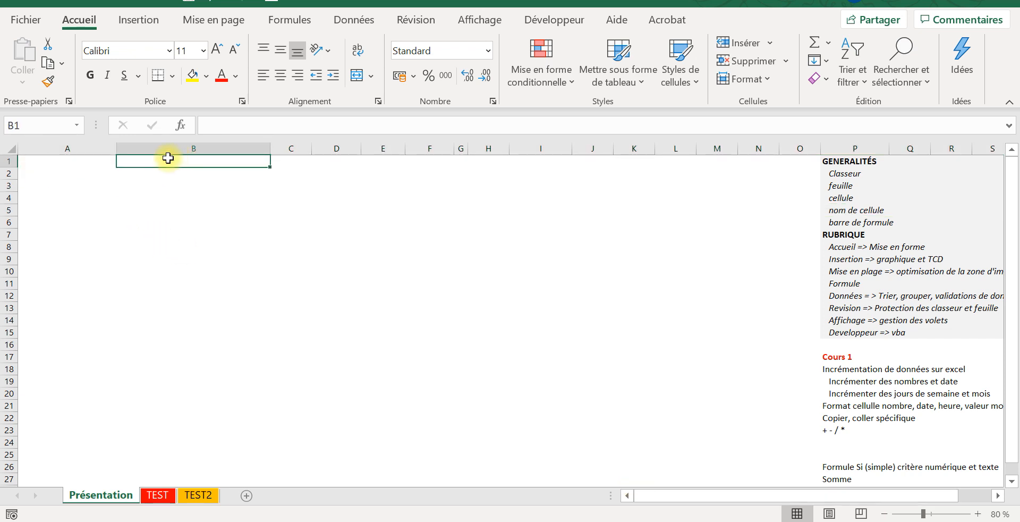
left_click(28, 159)
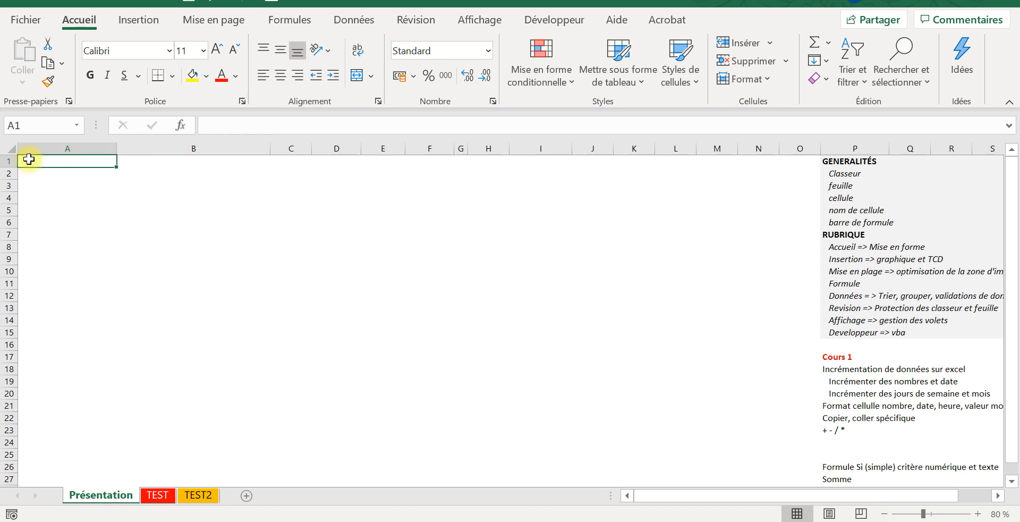
key("ctrl+shift+Down")
left_click(39, 207)
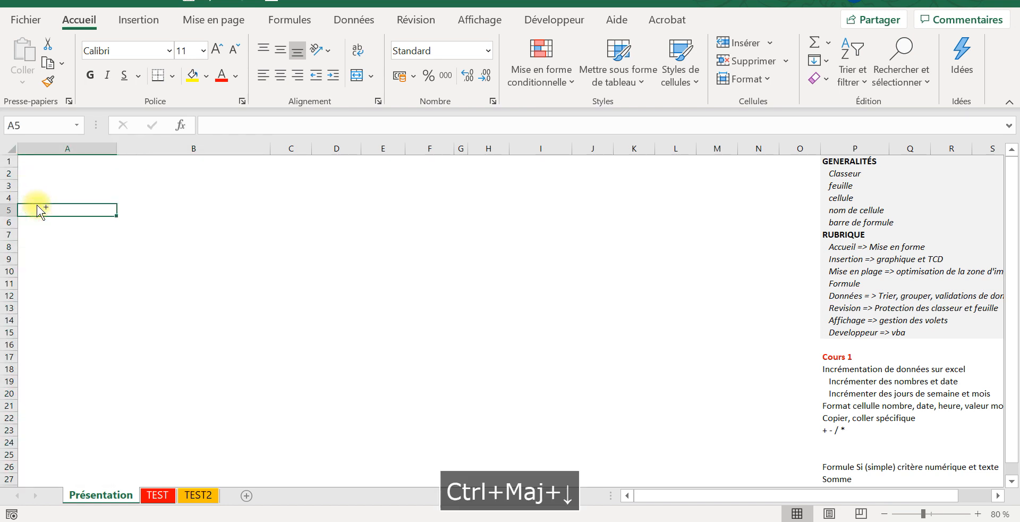
key("ctrl+shift+Down")
left_click(173, 279)
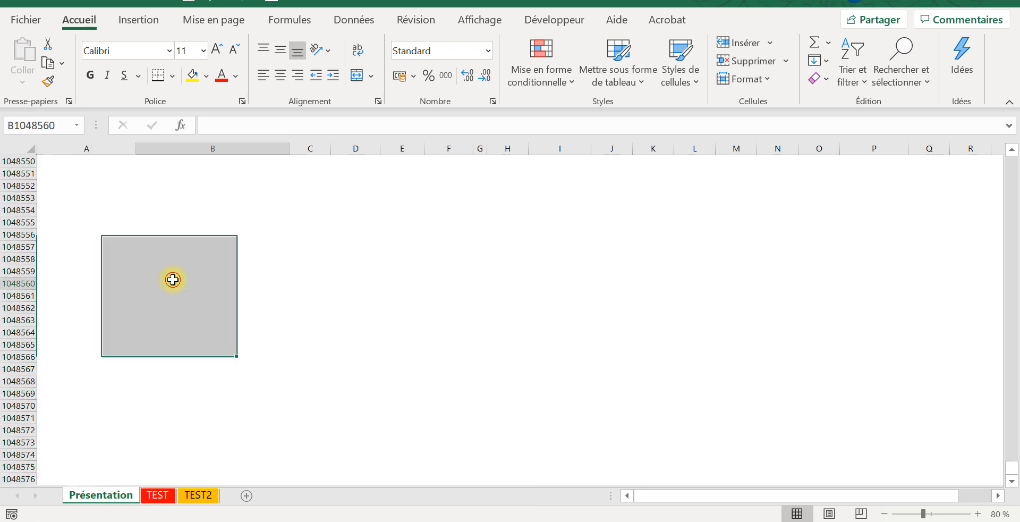
left_click(100, 297)
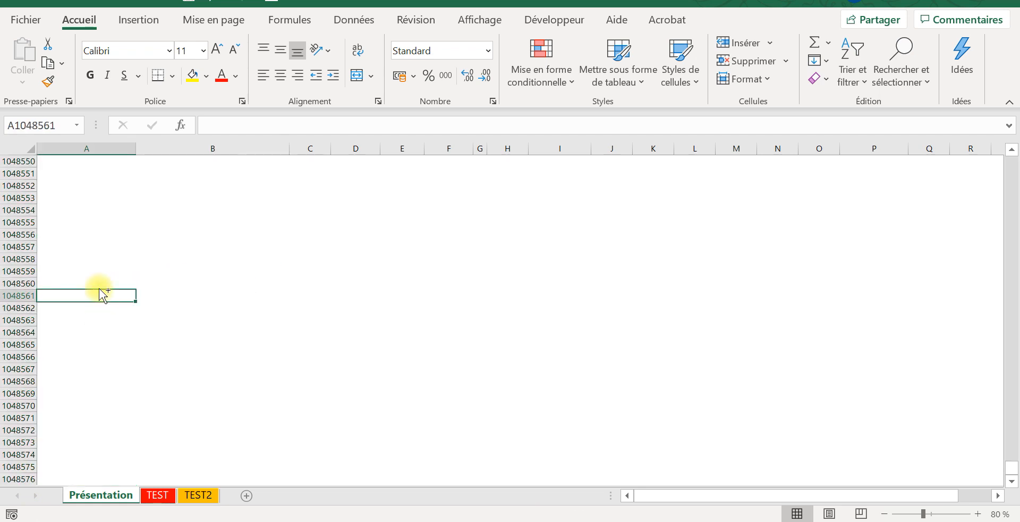
key("ctrl+shift+Up")
left_click(67, 172)
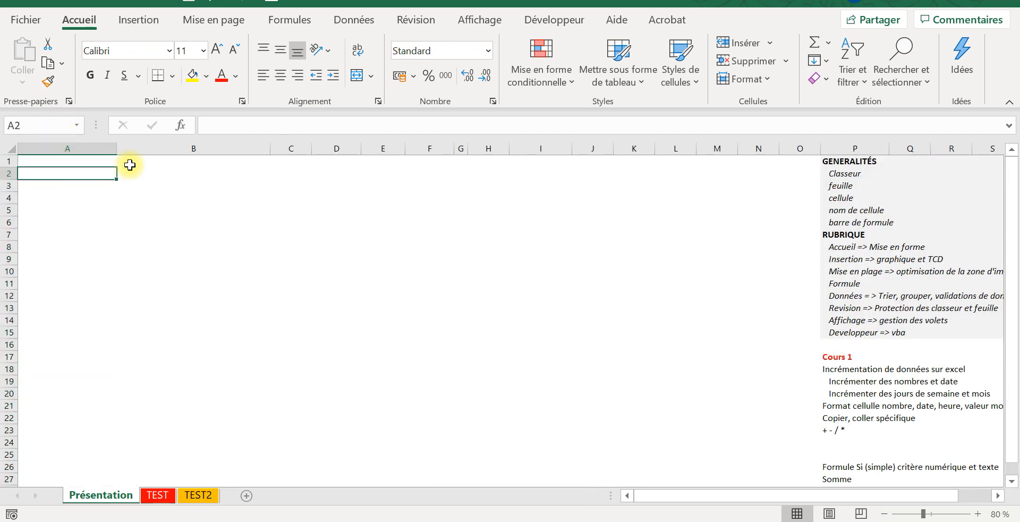
Enter the label LIGNE in cell J1
left_click(587, 172)
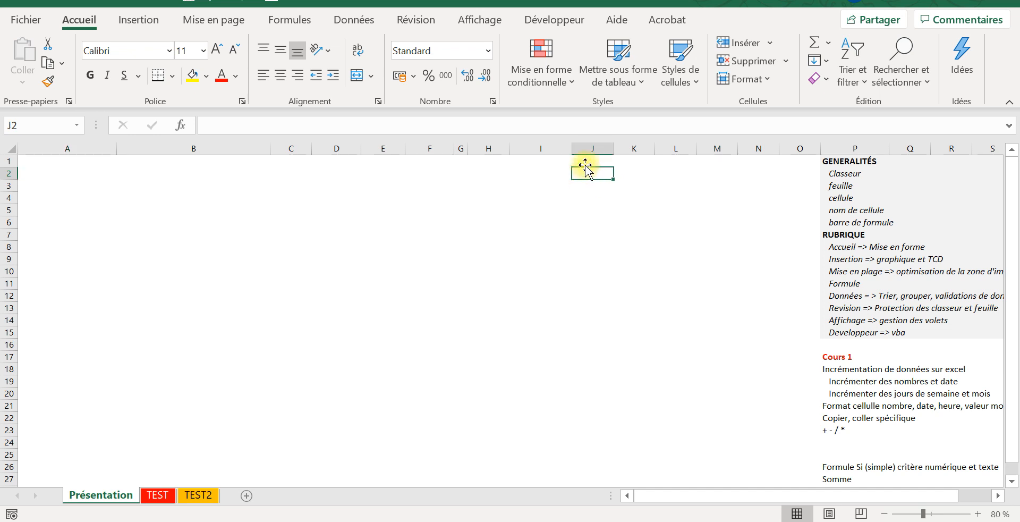
left_click(590, 162)
type("LIN")
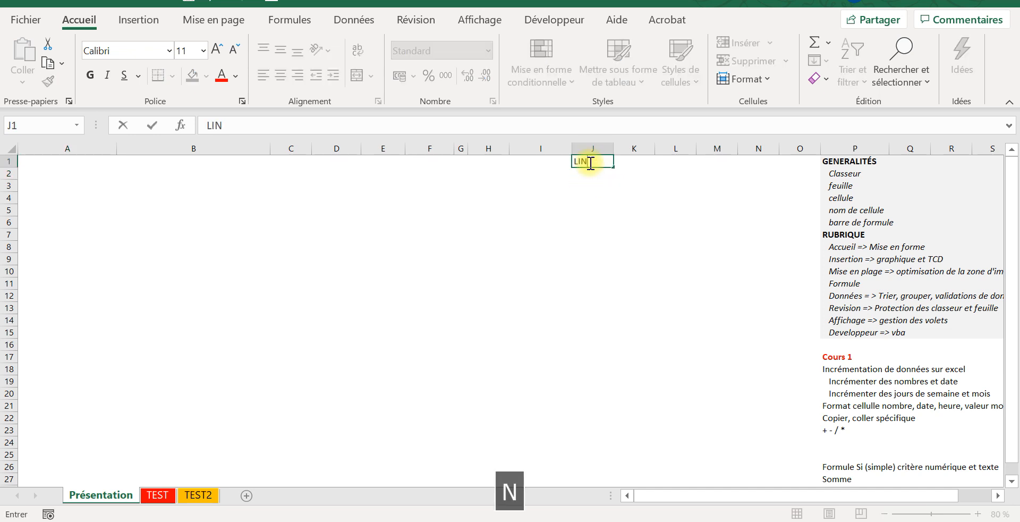
key("BackSpace")
type("GNE")
key("Tab")
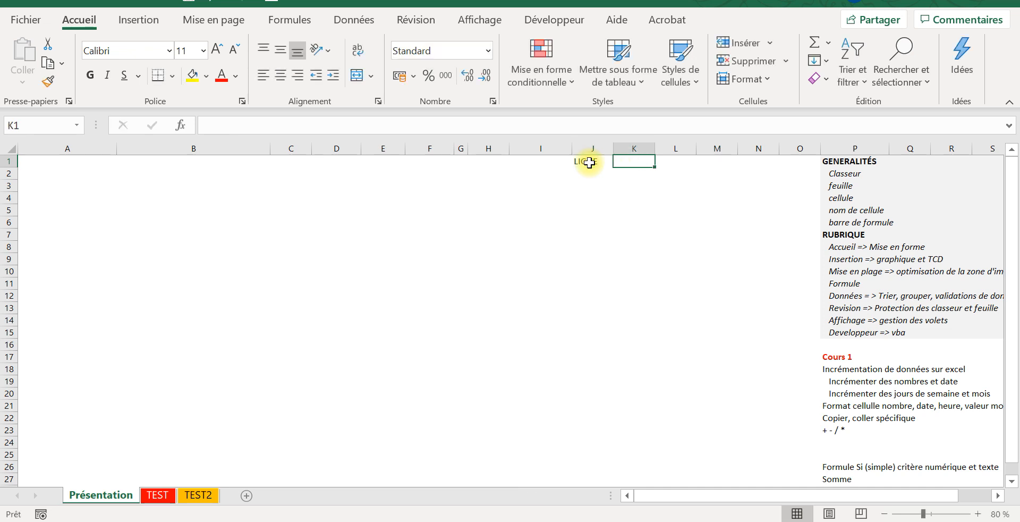
Enter the formula =2^20 in cell K1 and apply the Number format with thousands separators and two decimals
key("Caps_Lock")
type("=")
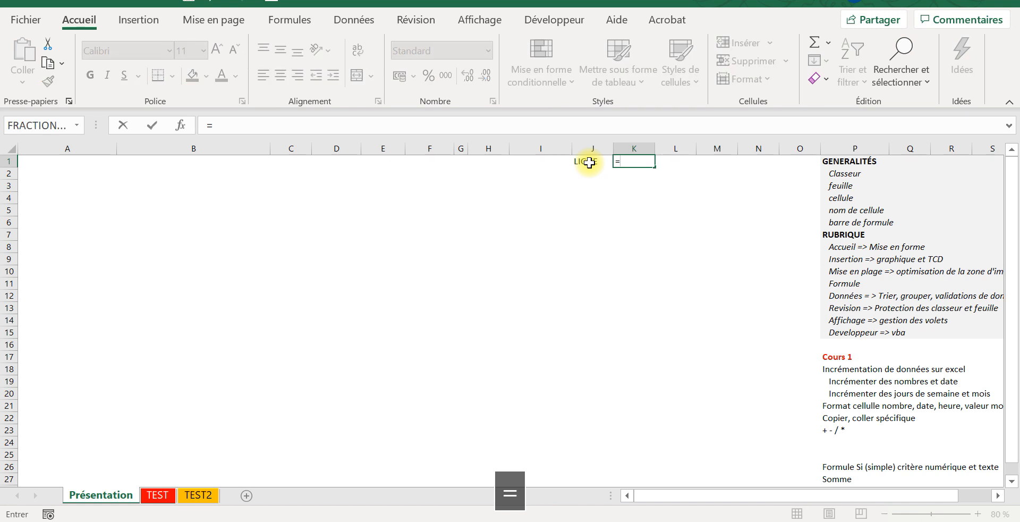
key("Caps_Lock")
type("2")
key("Caps_Lock")
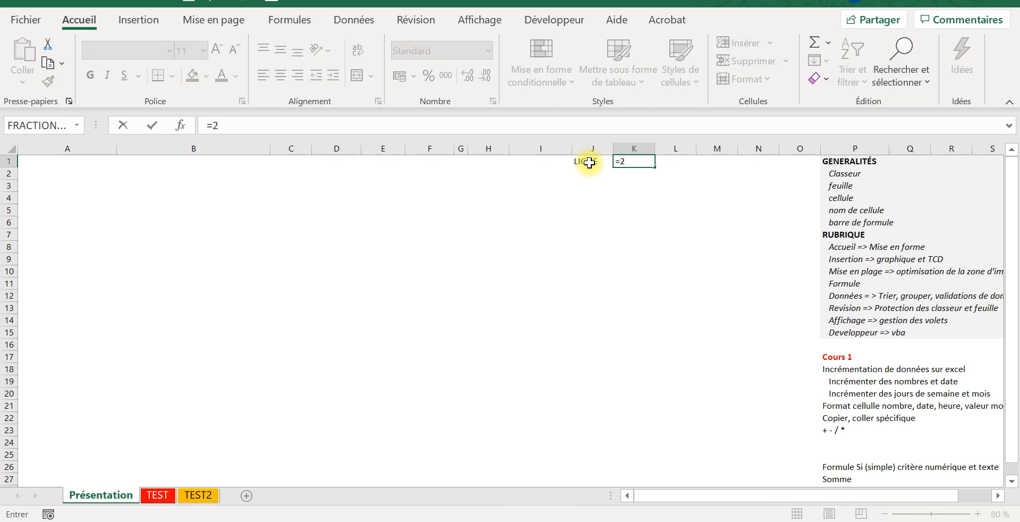
key("]")
key("Caps_Lock")
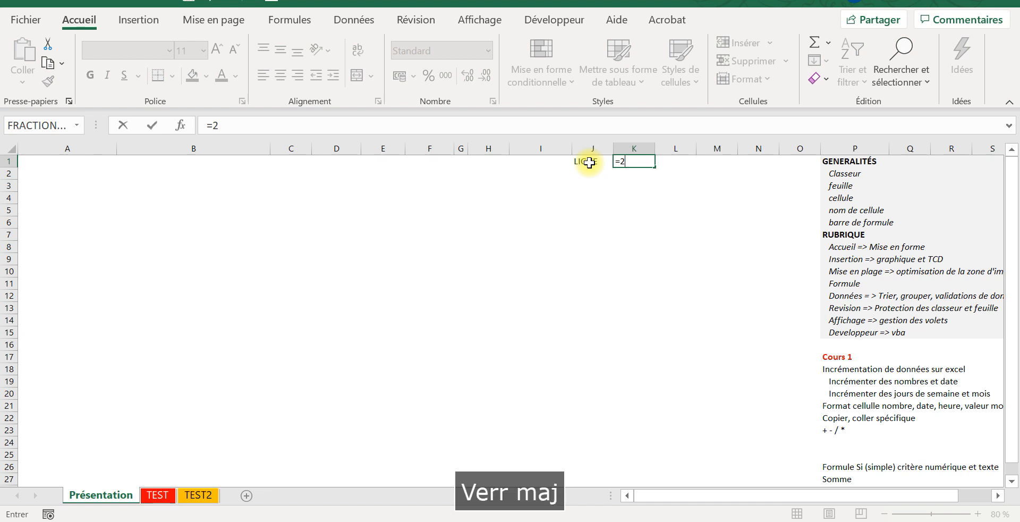
type("^20")
key("Return")
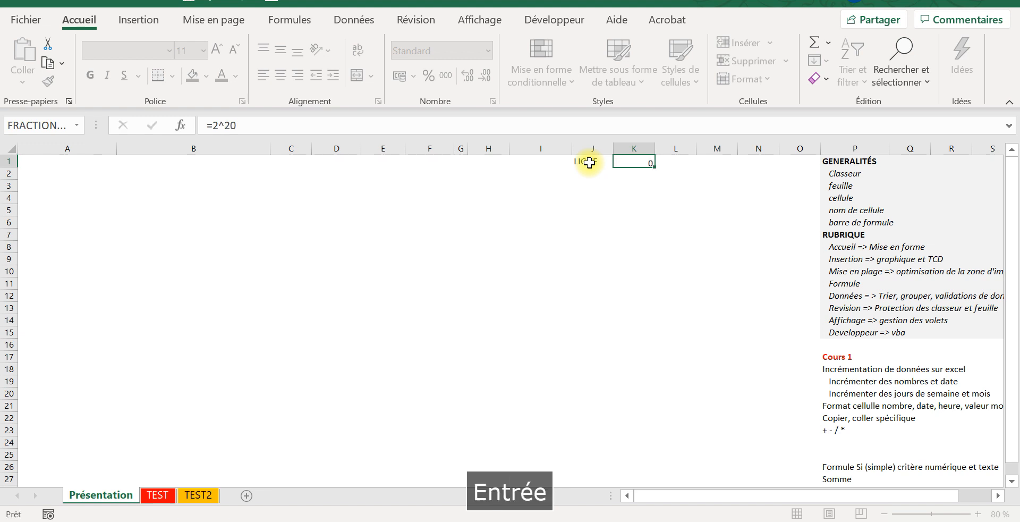
left_click(633, 158)
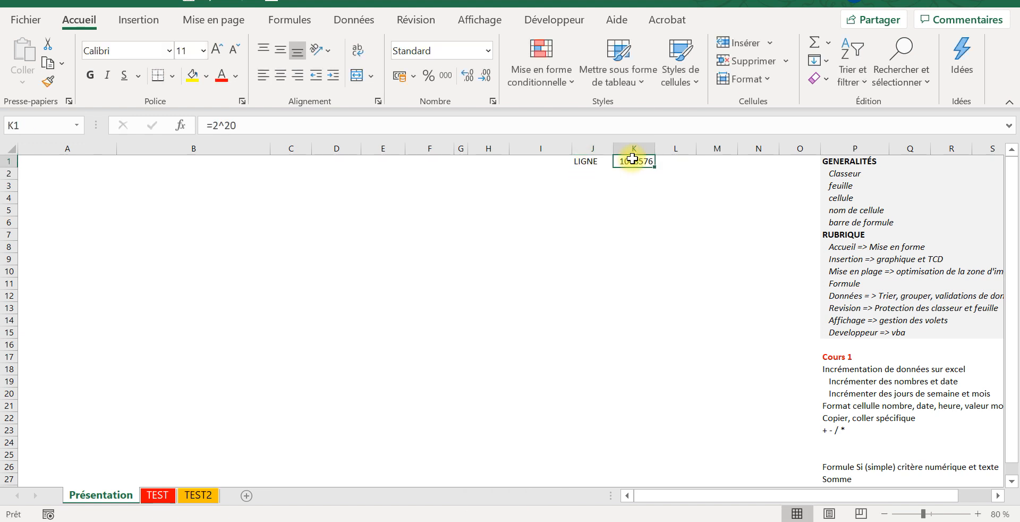
key("ctrl+shift+1")
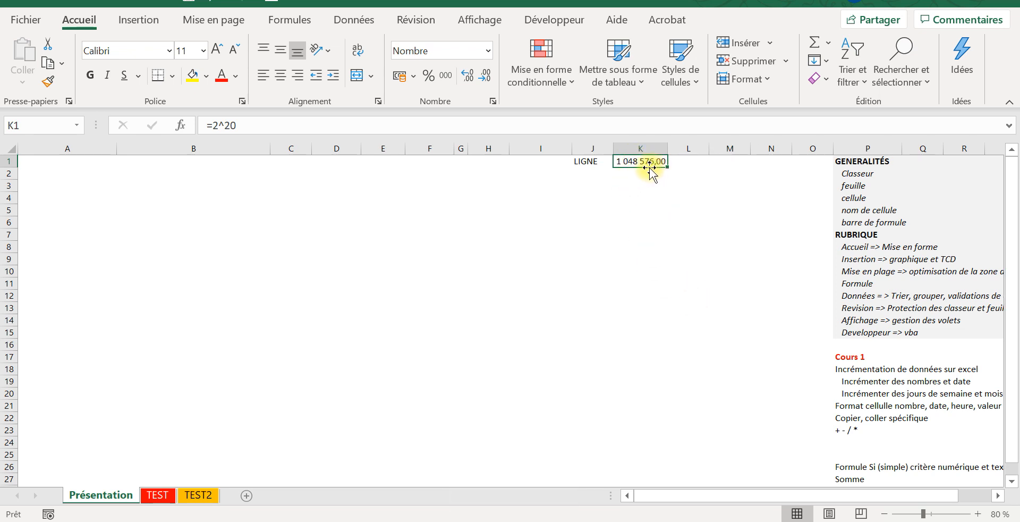
Extend the selection from cell A7 to the sheet's last row and select cell A1048572 to examine the final row numbers
left_click(43, 235)
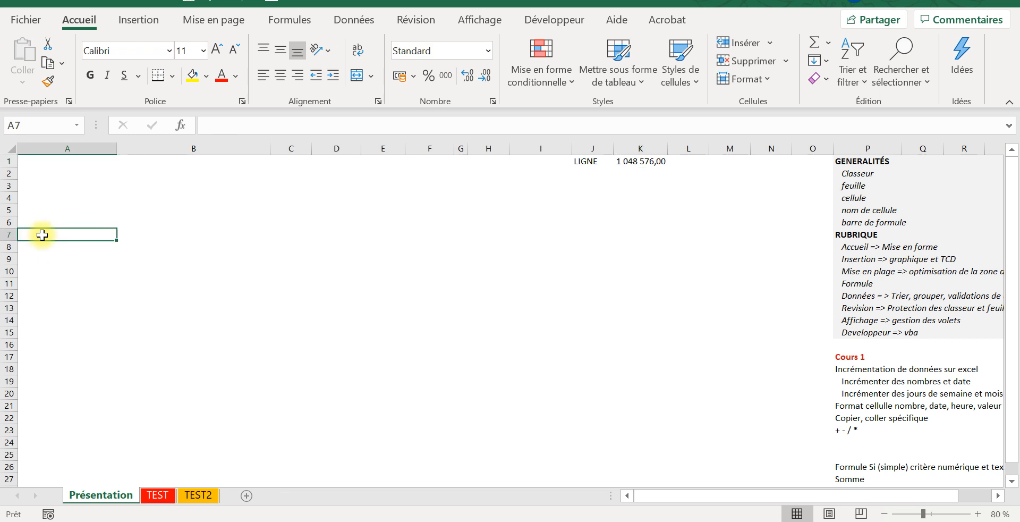
key("ctrl+shift+Down")
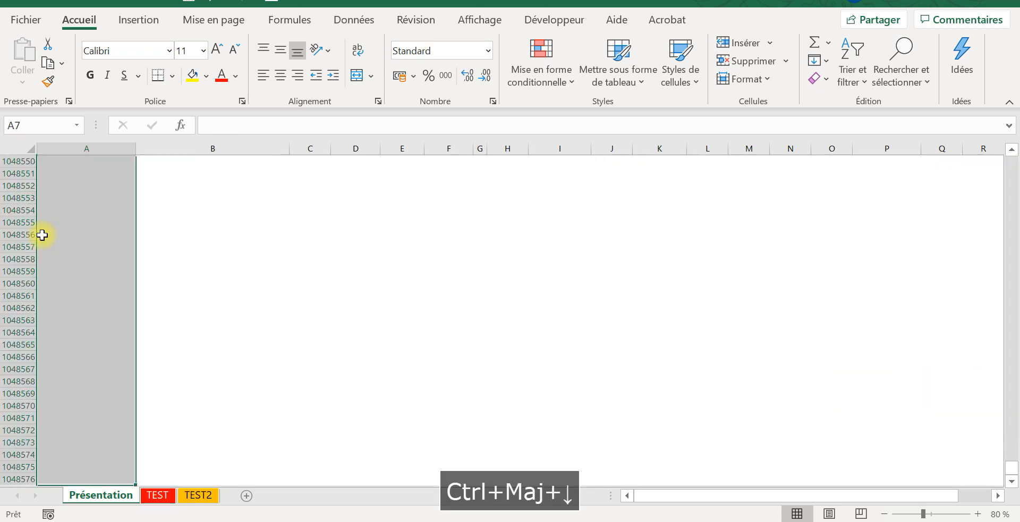
left_click(105, 428)
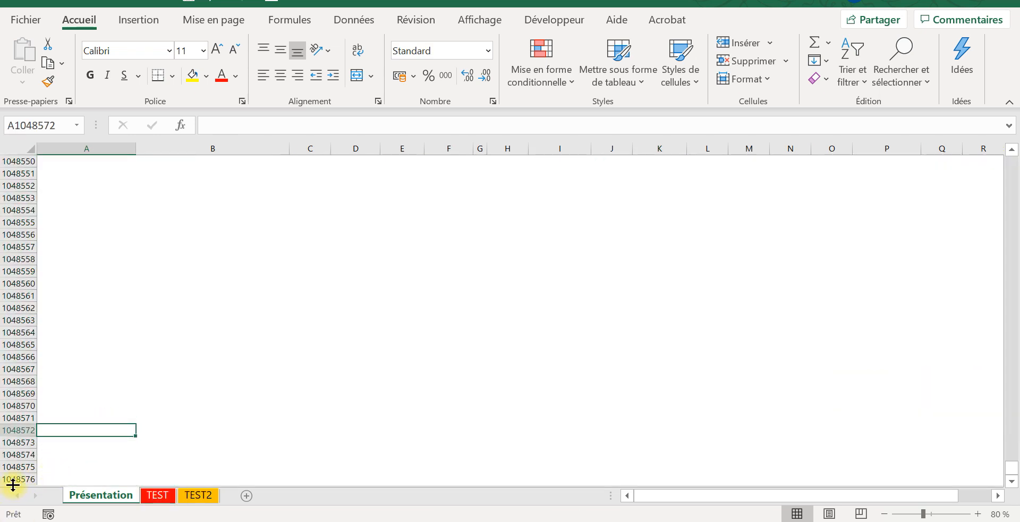
Extend the selection in column A from cell A1048560 up to the sheet's first row
left_click(50, 283)
key("ctrl+shift+Up")
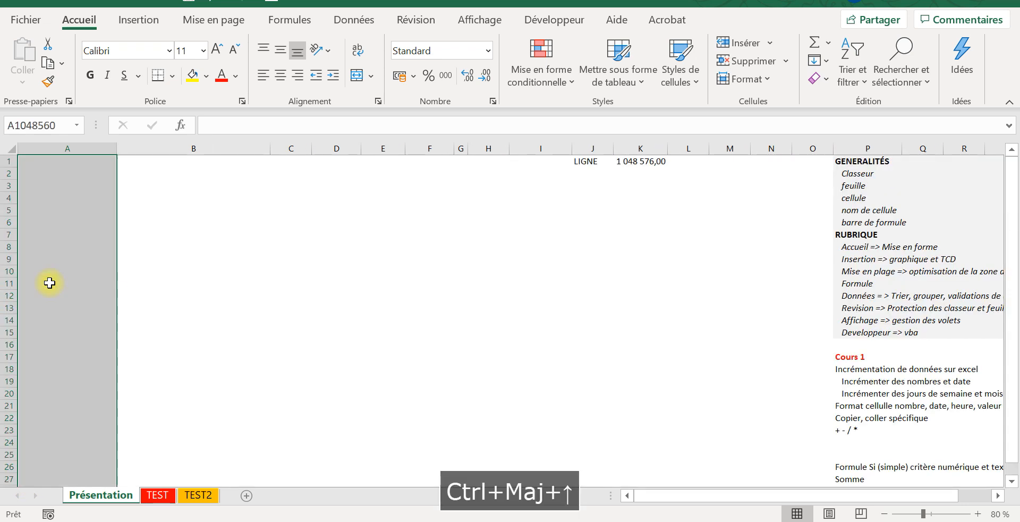
left_click(50, 185)
Enter the label COLONNE in cell J2
left_click(596, 174)
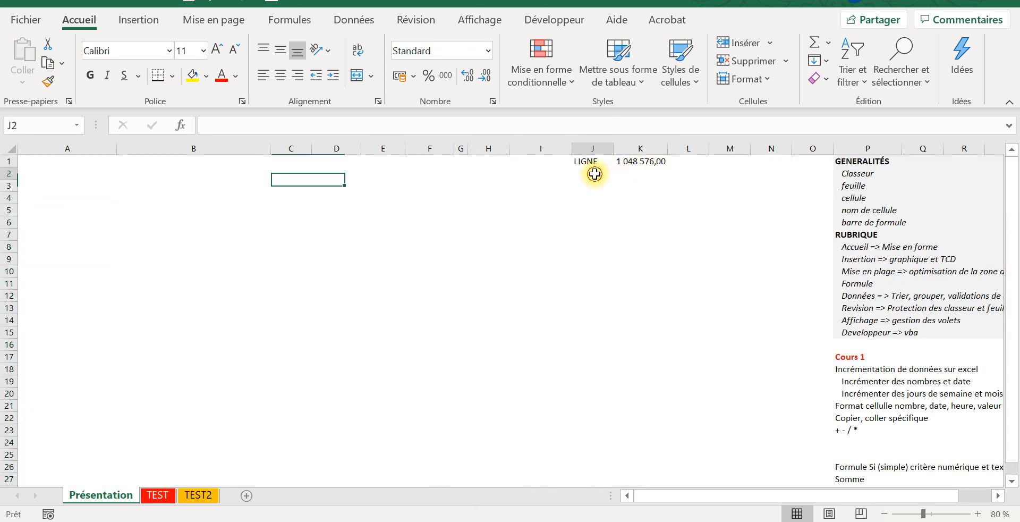
type("COLONNE")
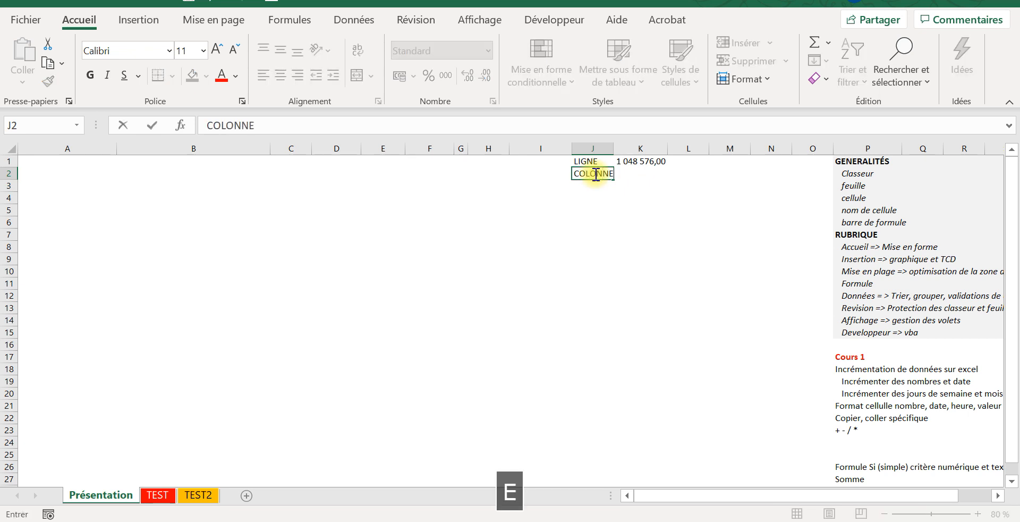
key("Tab")
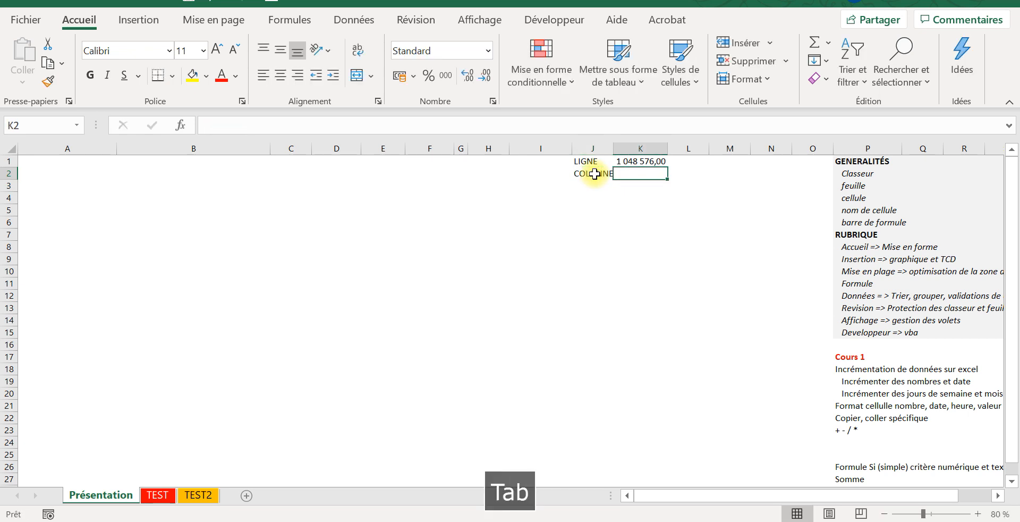
Reuse K1's formula in cell K2 as =2^16 and apply the Number format with thousands separators and two decimals
left_click(653, 159)
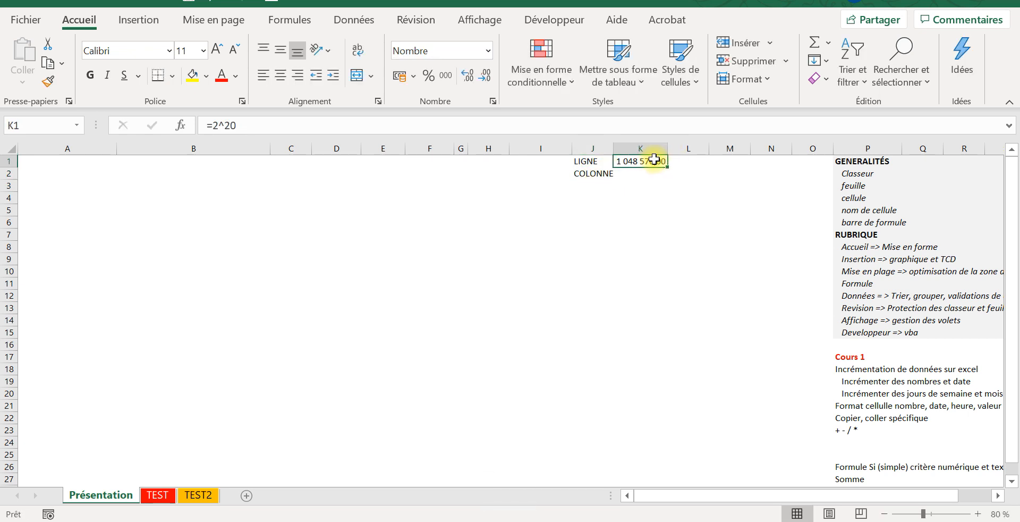
left_click(273, 125)
left_click_drag(273, 125, 162, 104)
key("ctrl+c")
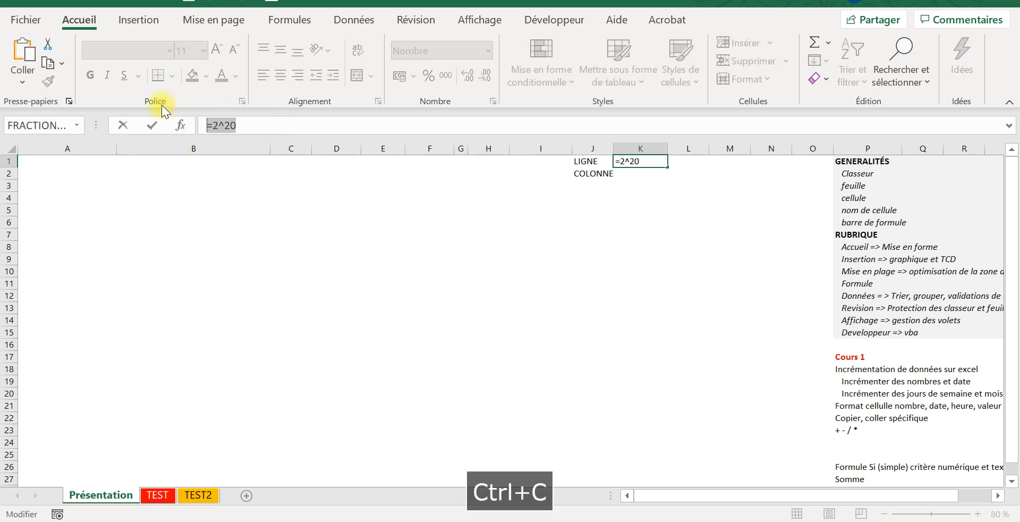
key("Return")
left_click(221, 126)
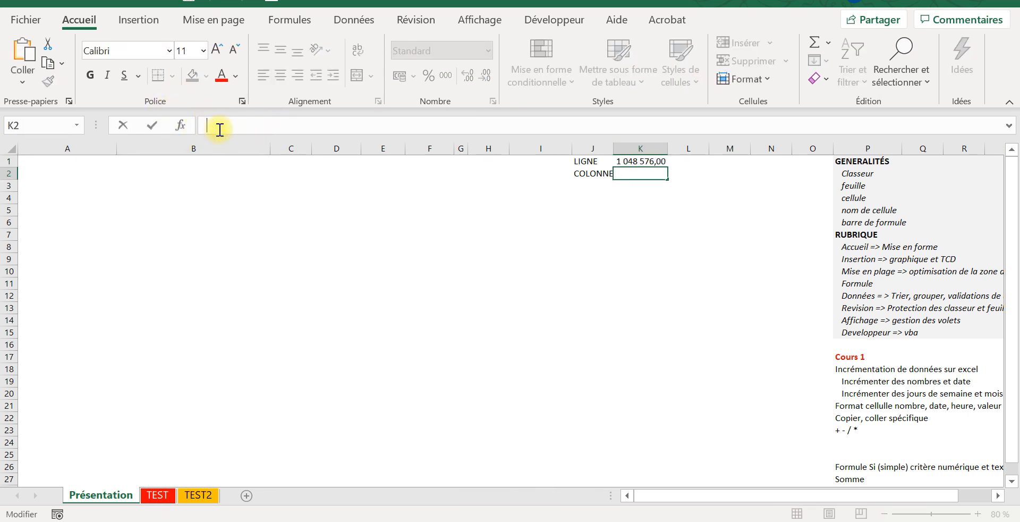
key("ctrl+v")
key("BackSpace")
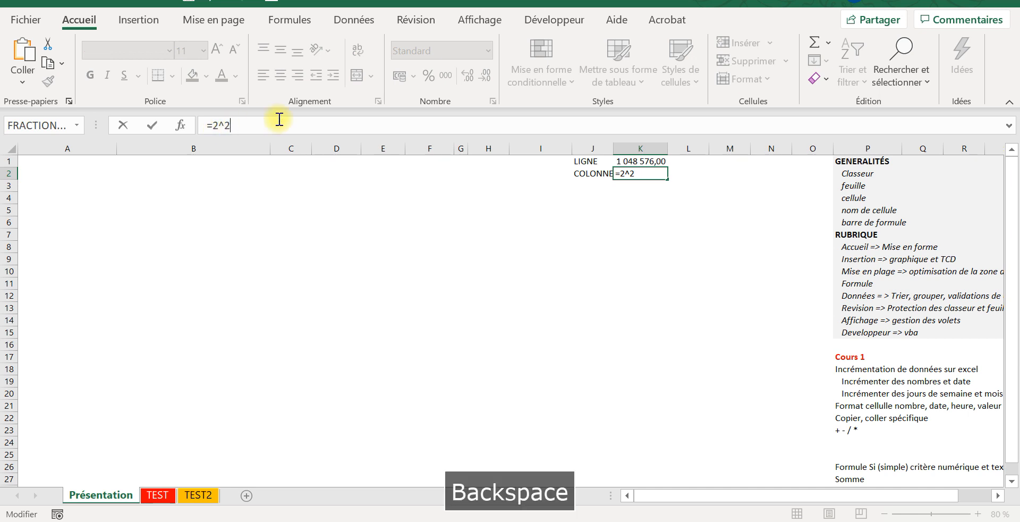
type("16")
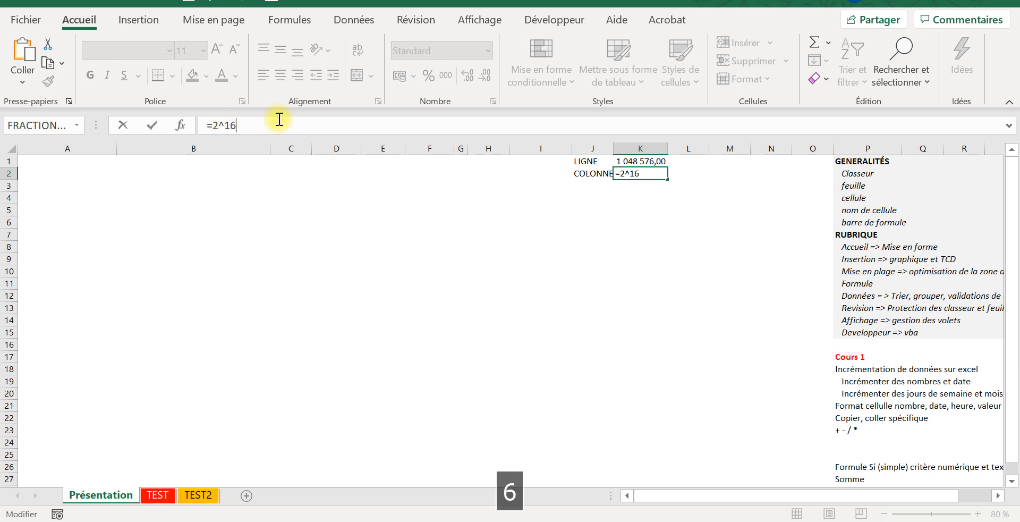
key("Tab")
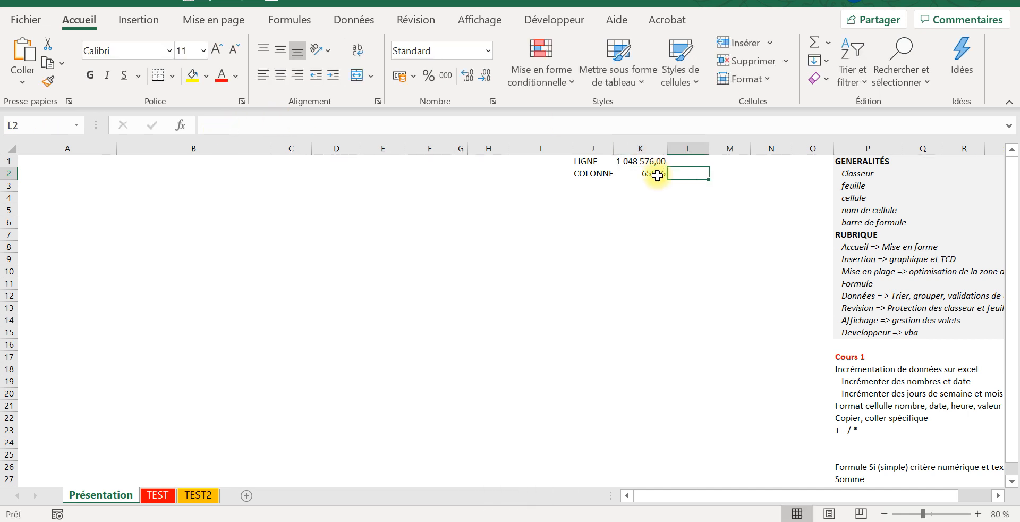
left_click(658, 175)
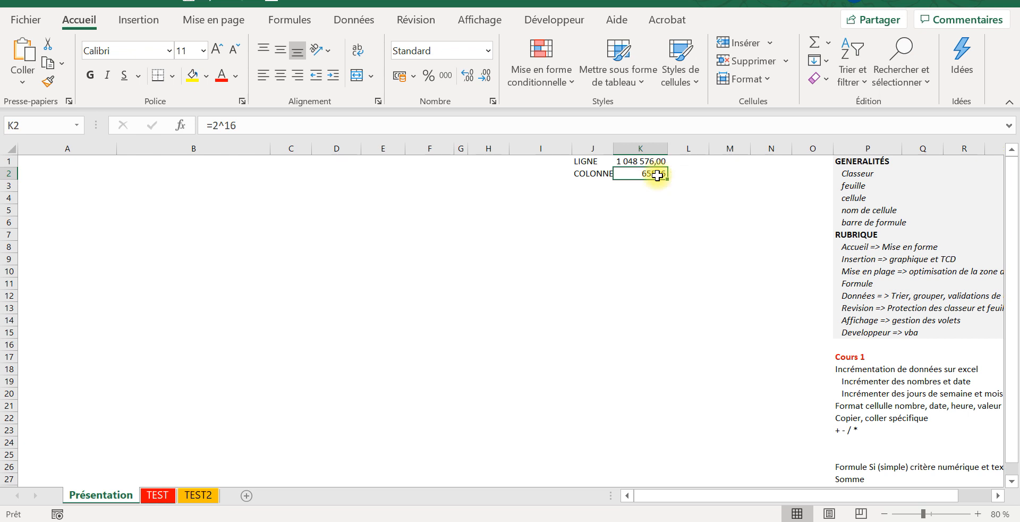
key("ctrl+shift+1")
Extend the selection along row 1 to the sheet's last column and select cell XFD1 to examine the final column letters
left_click(761, 163)
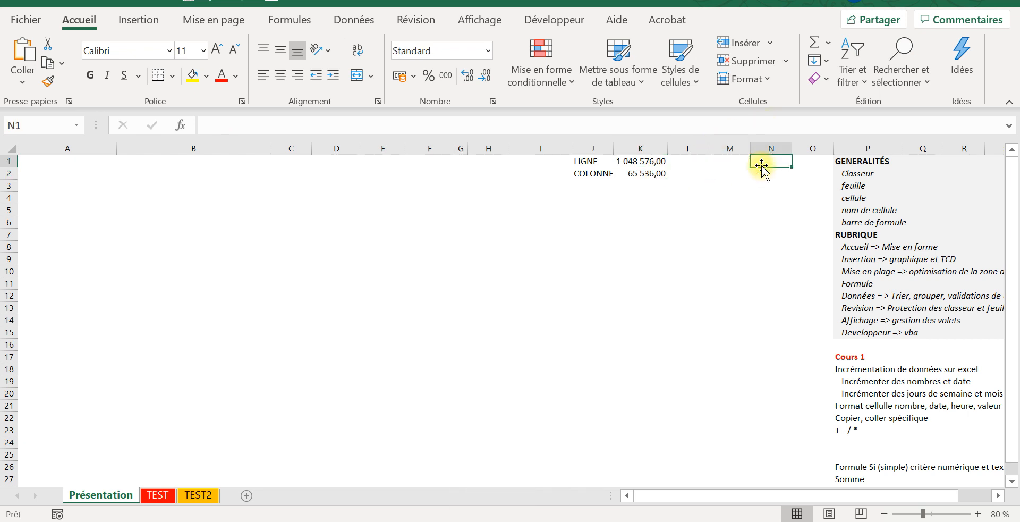
key("Right")
key("Right")
key("Right")
key("Right")
key("Right")
key("Right")
key("Right")
key("Right")
key("Right")
key("Right")
key("ctrl+shift+Right")
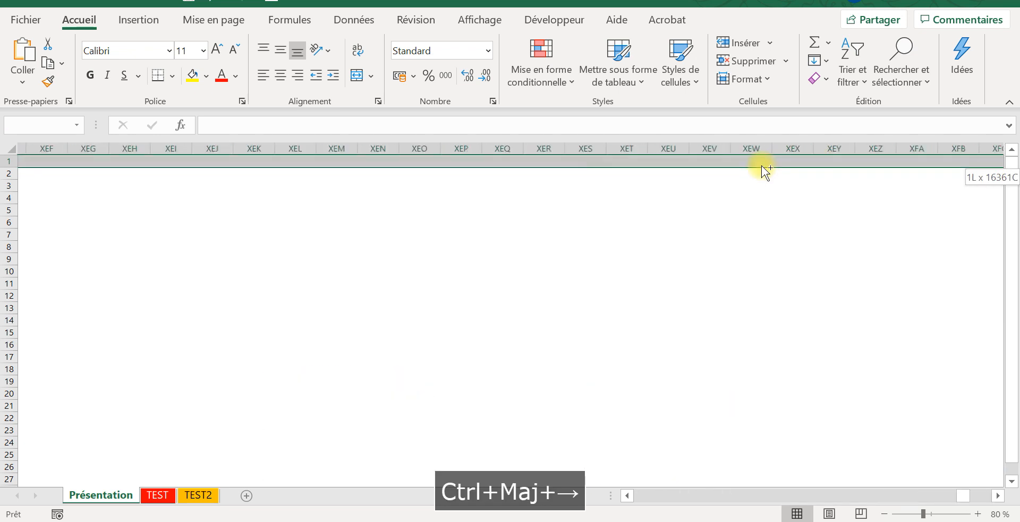
left_click(963, 160)
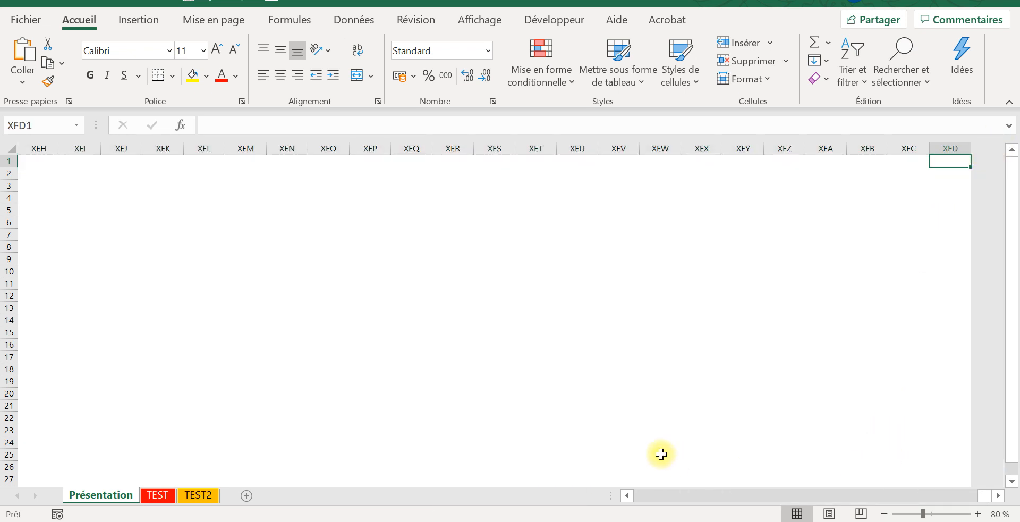
Extend the selection from cell XEP2 back along row 2 and return to cell A3
left_click(371, 176)
key("ctrl+shift+Left")
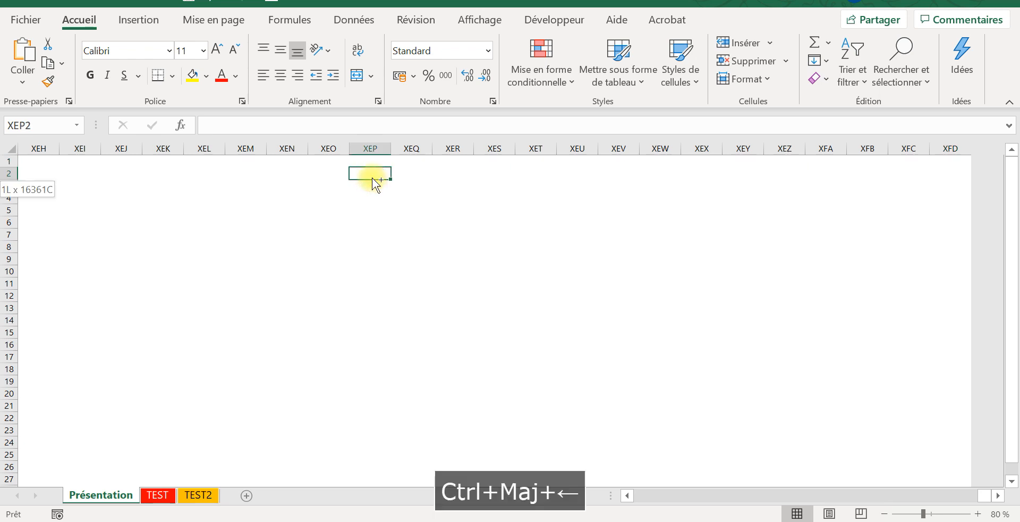
key("ctrl+shift+Left")
key("ctrl+q")
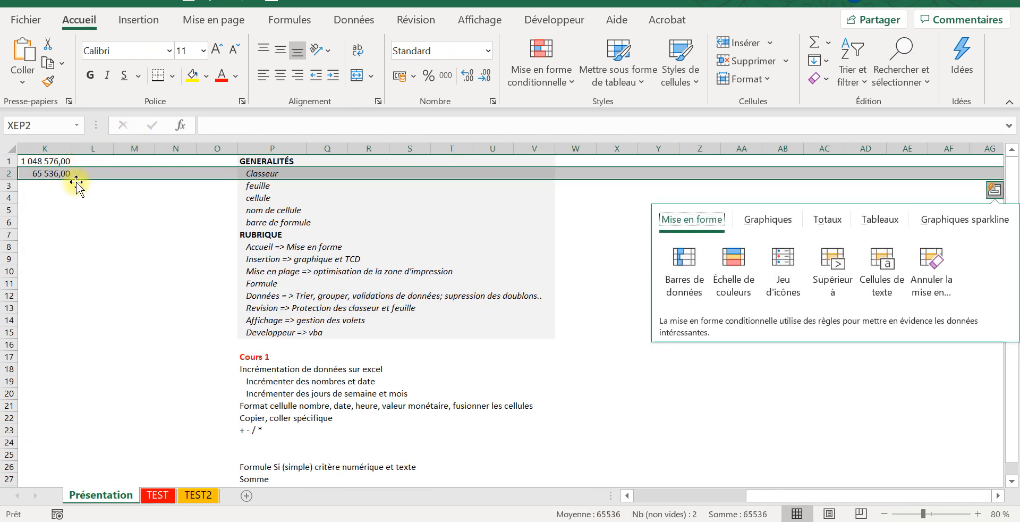
key("Escape")
left_click(64, 185)
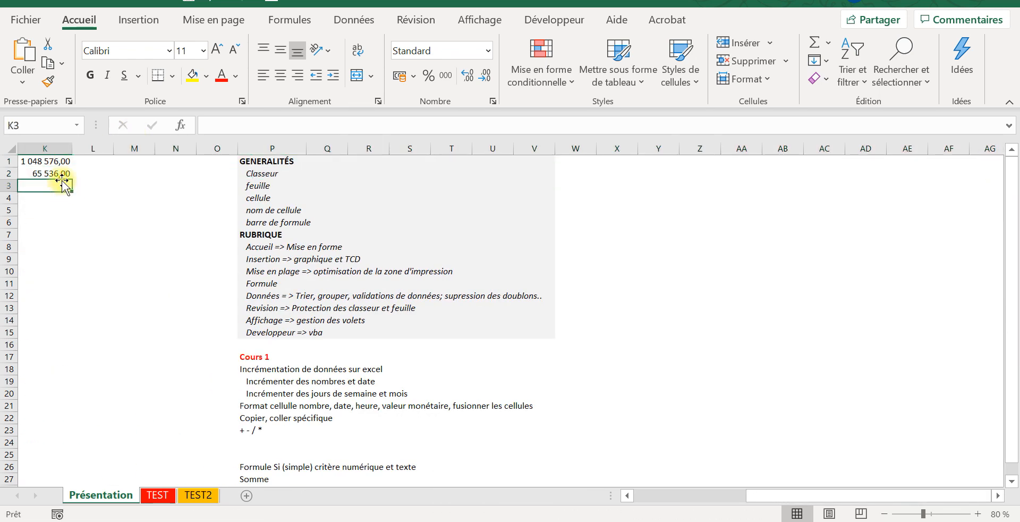
key("Left")
key("Left")
key("Left")
key("Left")
key("Left")
key("Left")
key("Left")
key("Left")
key("Left")
key("Left")
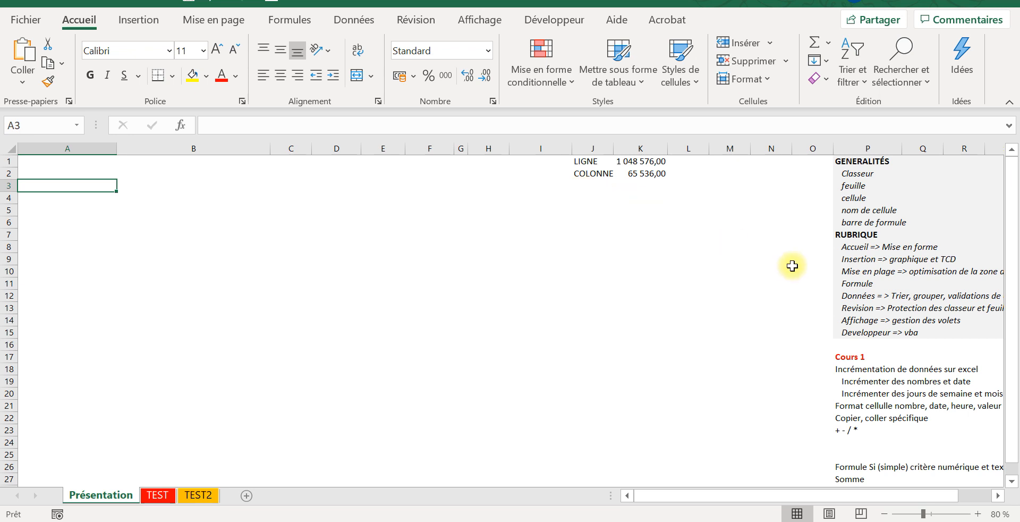
Enter the sample text HGDCBHDBC in cell C6 and clear the cell again
left_click(121, 222)
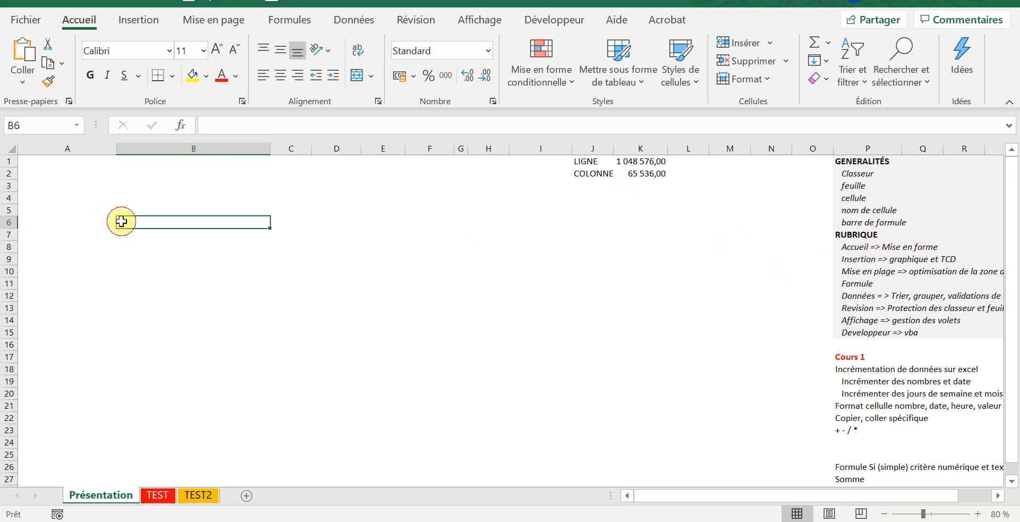
left_click(334, 242)
left_click(272, 221)
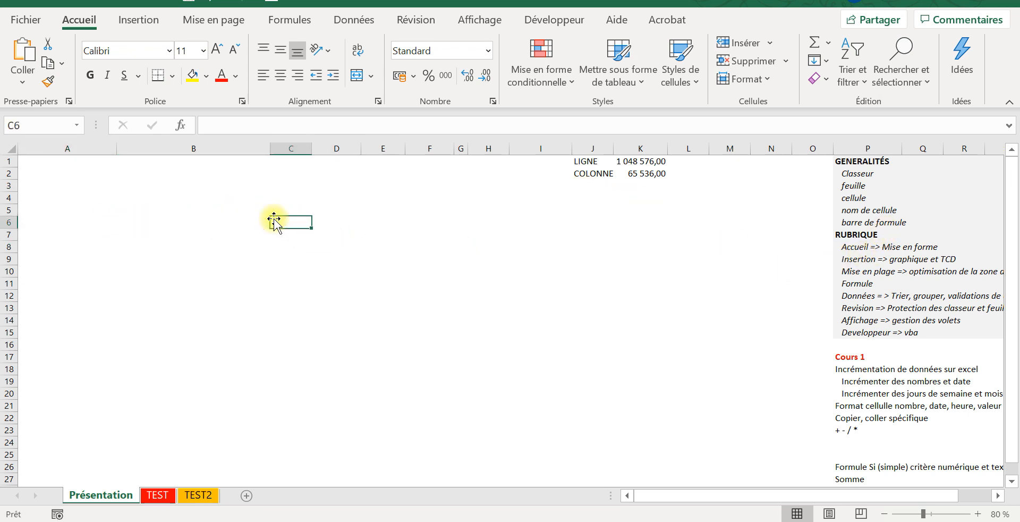
type("HGDCBHDBC")
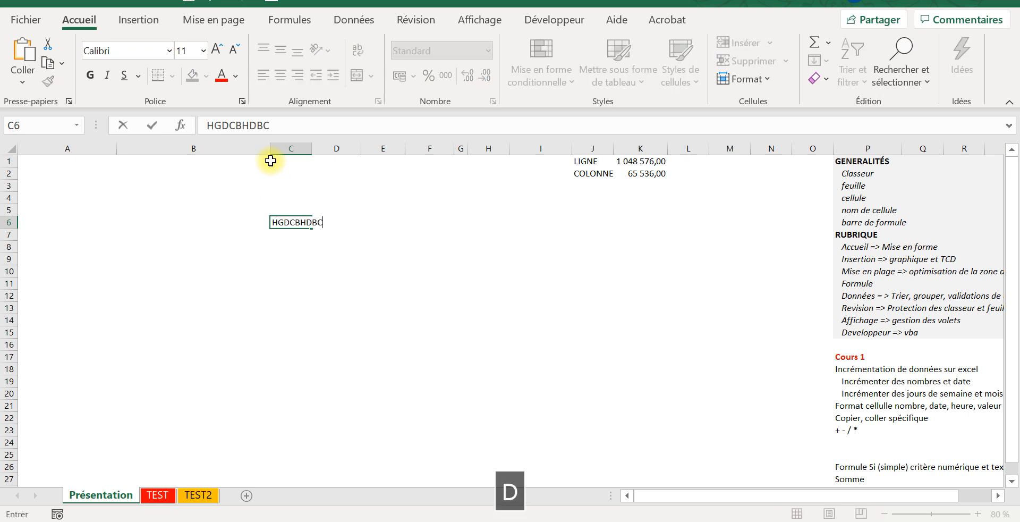
left_click(283, 236)
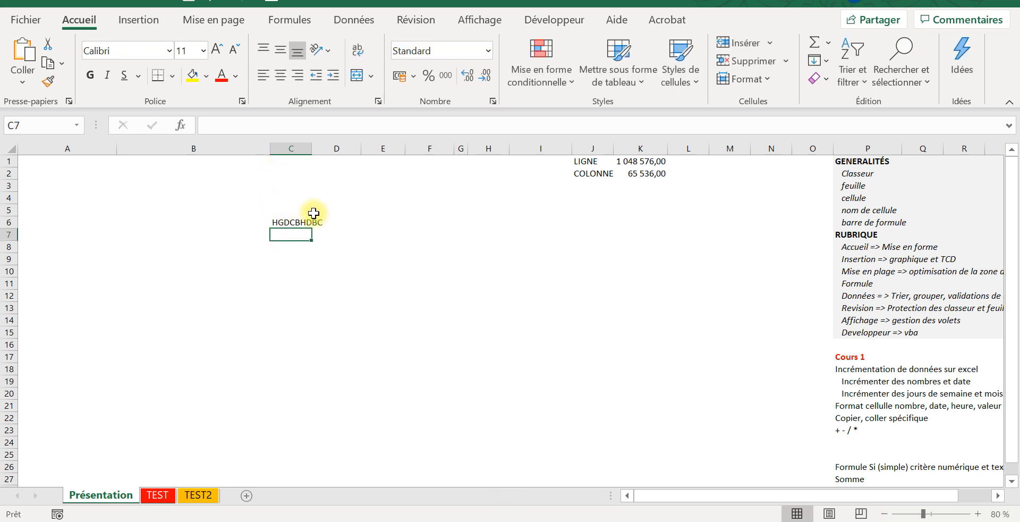
left_click(301, 221)
key("Delete")
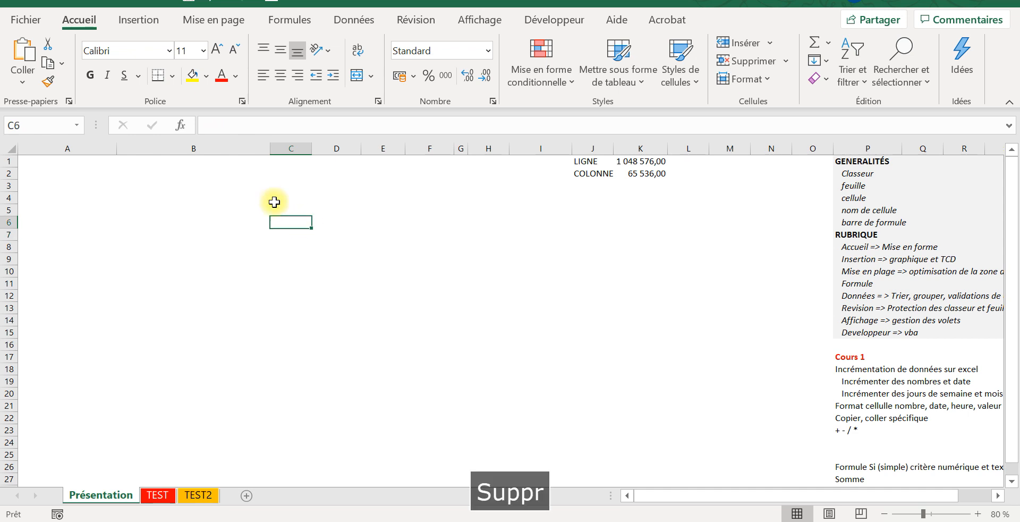
Enter the sample text UHSICJIOSJCOS in cell C9
left_click(291, 258)
left_click(242, 121)
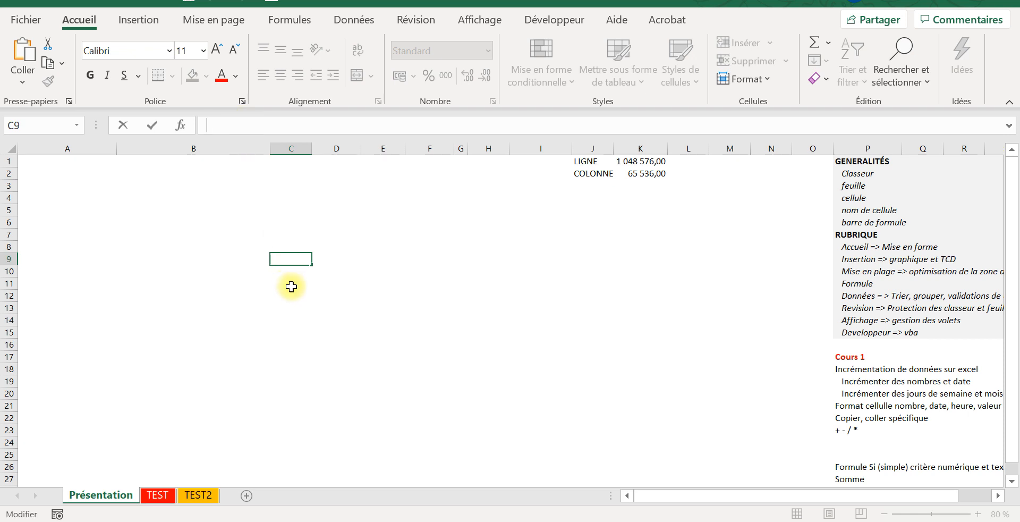
left_click(322, 306)
left_click(299, 257)
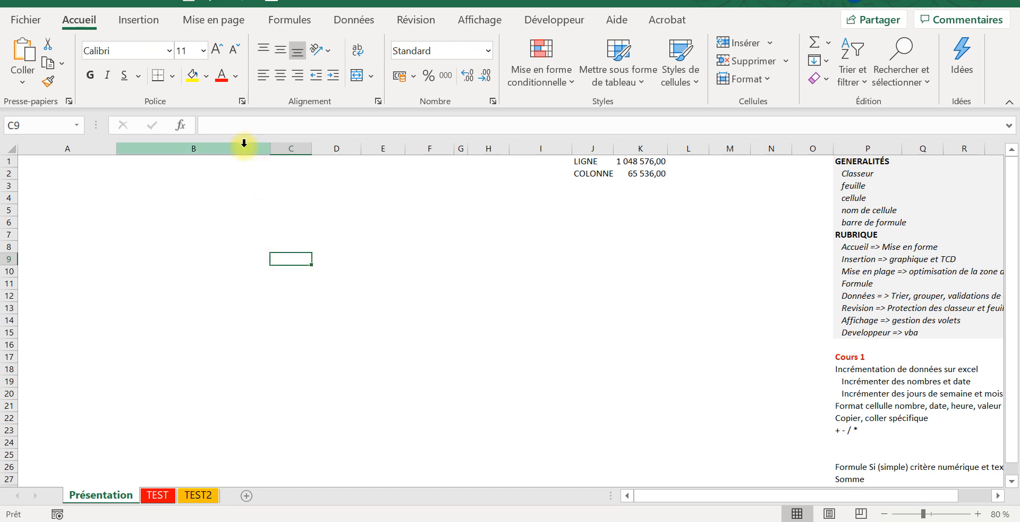
type("UHSICJIOSJCOS")
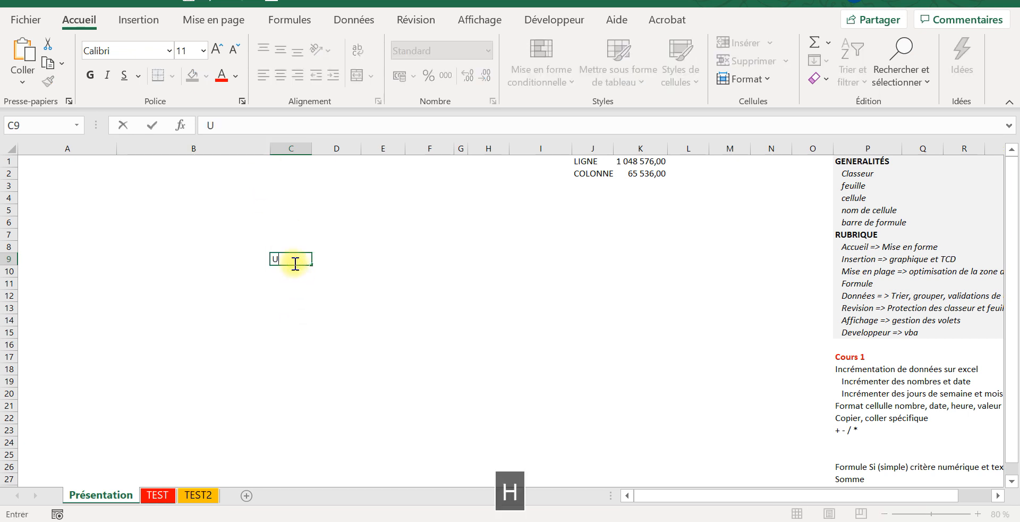
left_click(271, 310)
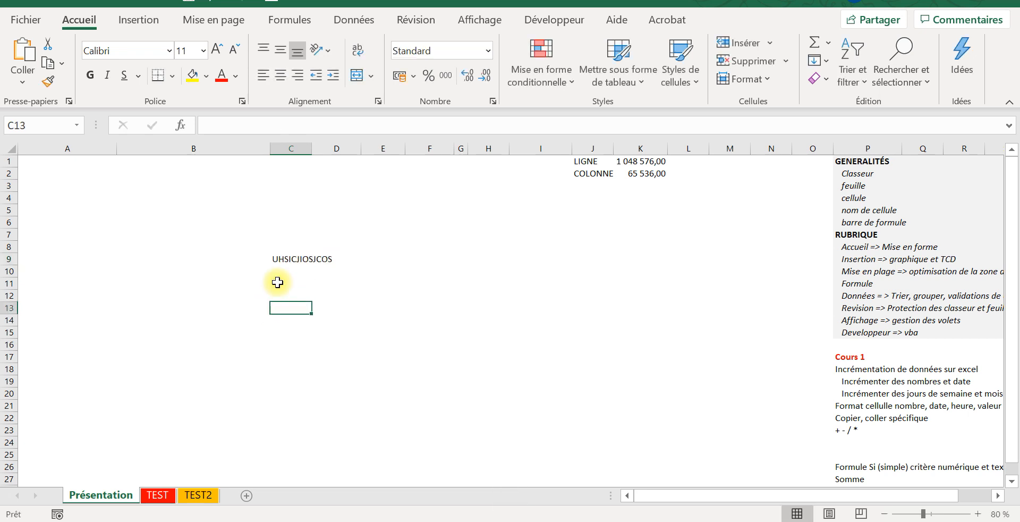
Compare the formula bar content of cell C9 with that of cells C12, B11 and C15
left_click(285, 258)
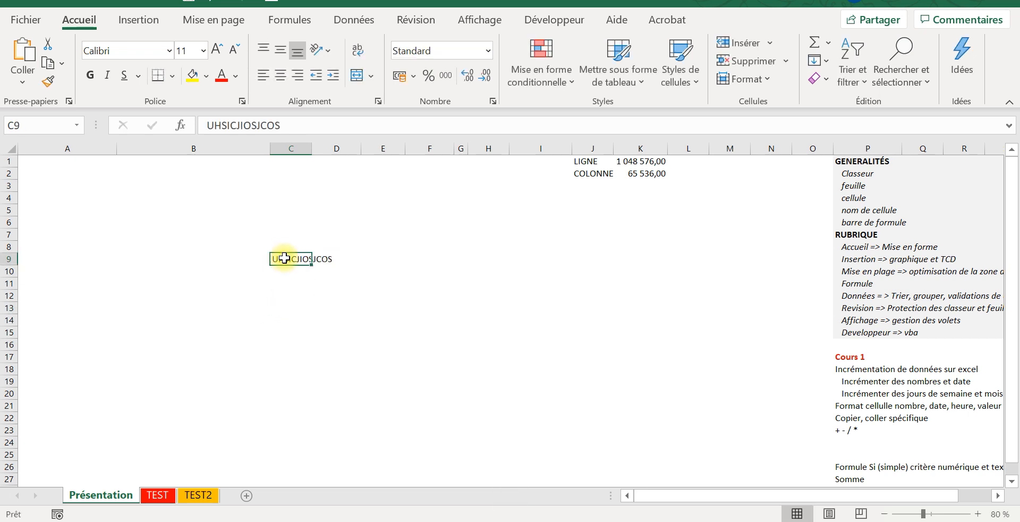
left_click(287, 285)
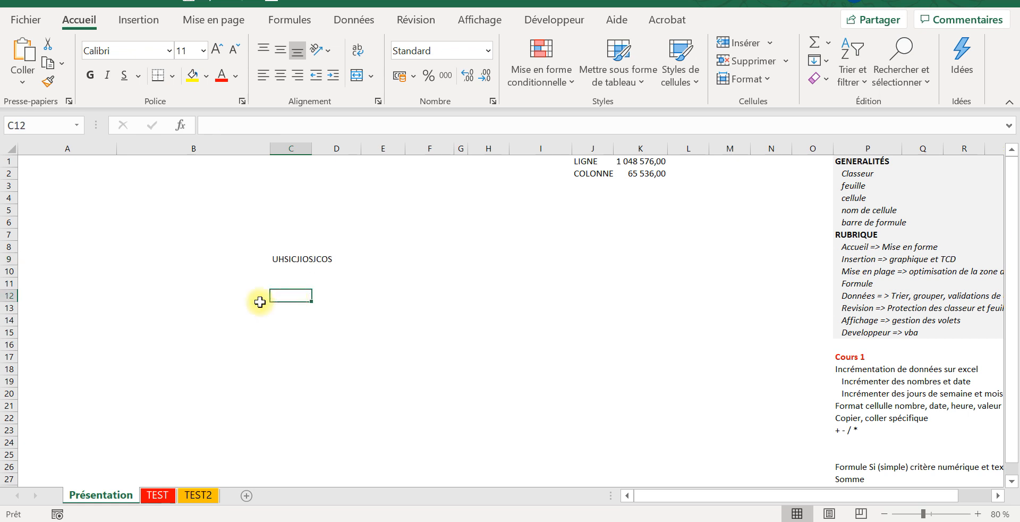
left_click(219, 284)
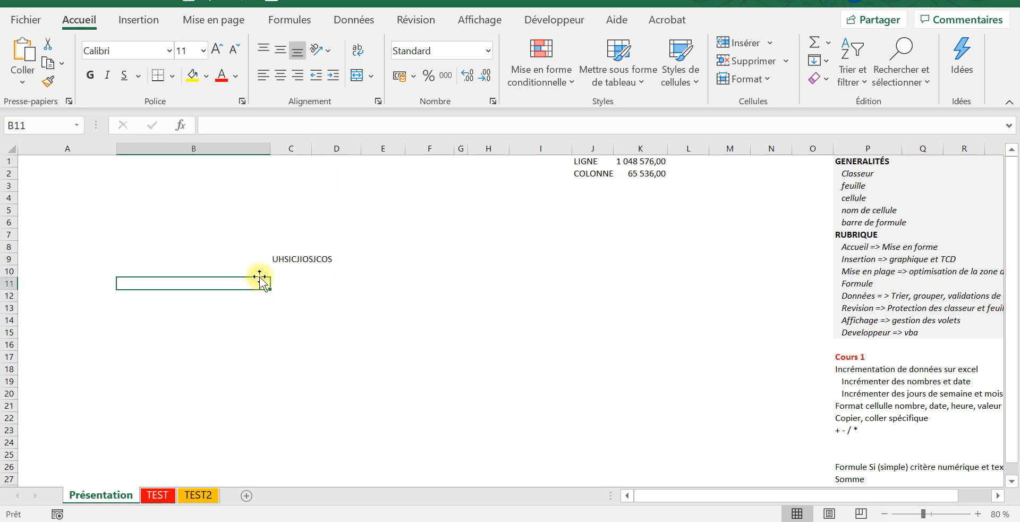
left_click(292, 257)
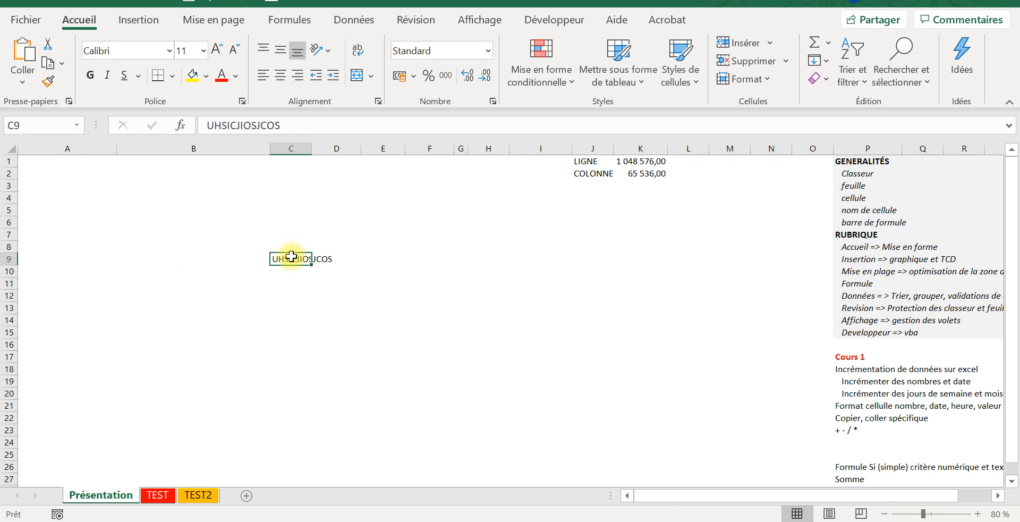
left_click(303, 331)
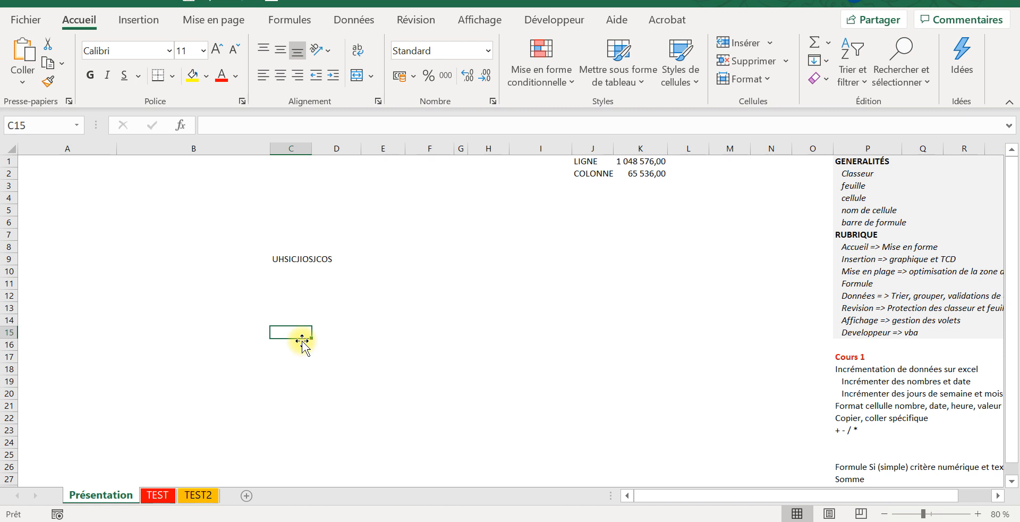
Append the sample text VCVHZBJKHCKZCJZ to the content of cell C9 through the formula bar
left_click(287, 258)
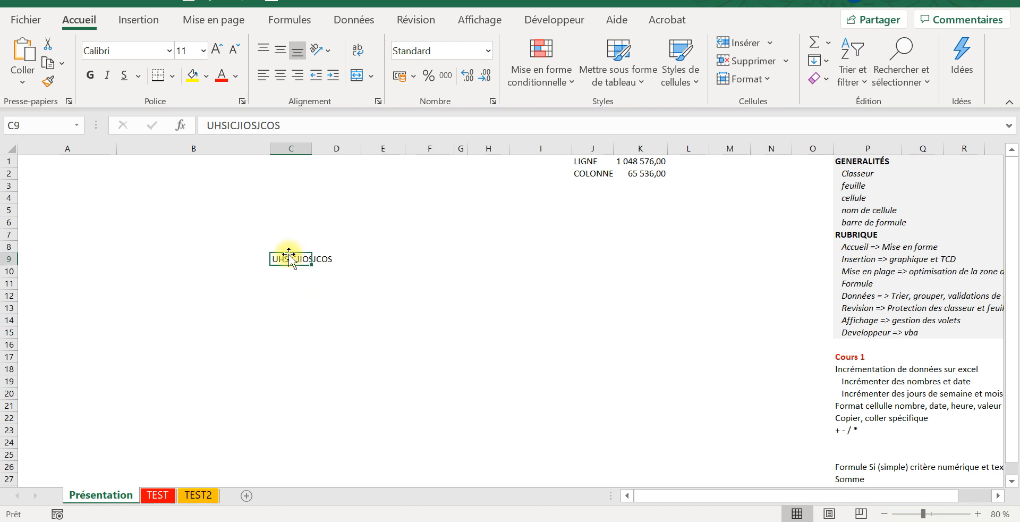
left_click(300, 125)
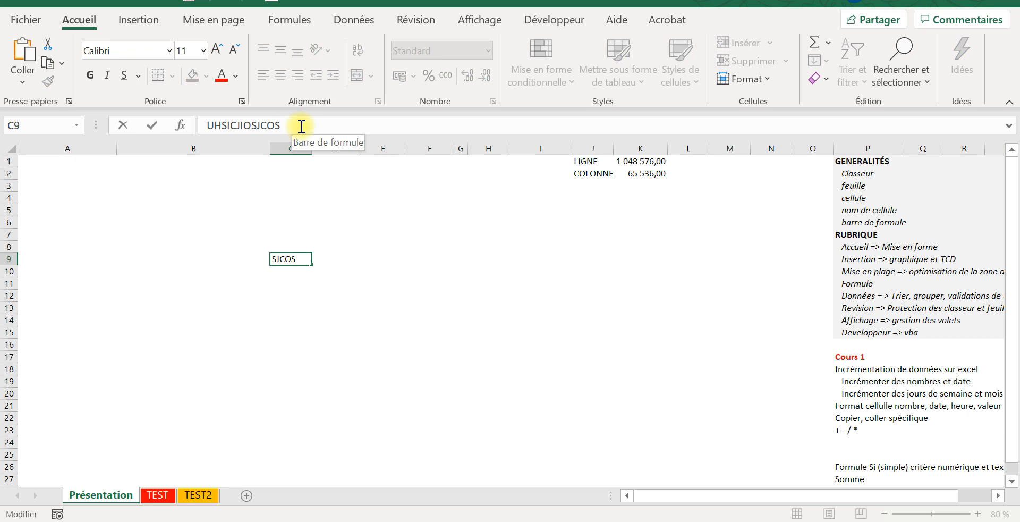
type("VCVHZBJKHCKZCJZ")
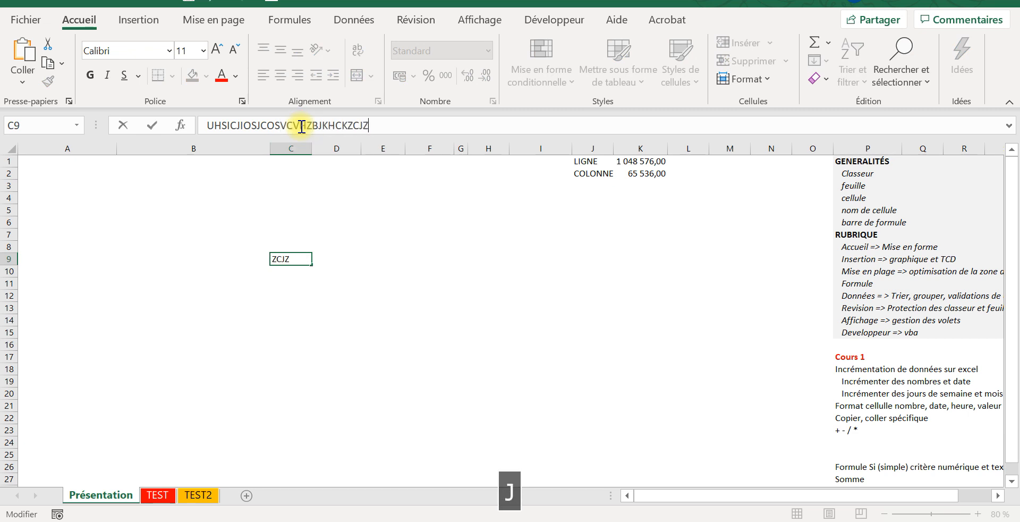
Erase the entire content of cell C9 in the formula bar and validate the empty cell
key("BackSpace")
key("BackSpace")
key("BackSpace")
key("BackSpace")
key("BackSpace")
key("BackSpace")
key("BackSpace")
key("BackSpace")
key("BackSpace")
key("BackSpace")
key("BackSpace")
key("BackSpace")
key("BackSpace")
key("BackSpace")
key("BackSpace")
key("BackSpace")
key("BackSpace")
key("BackSpace")
key("BackSpace")
key("BackSpace")
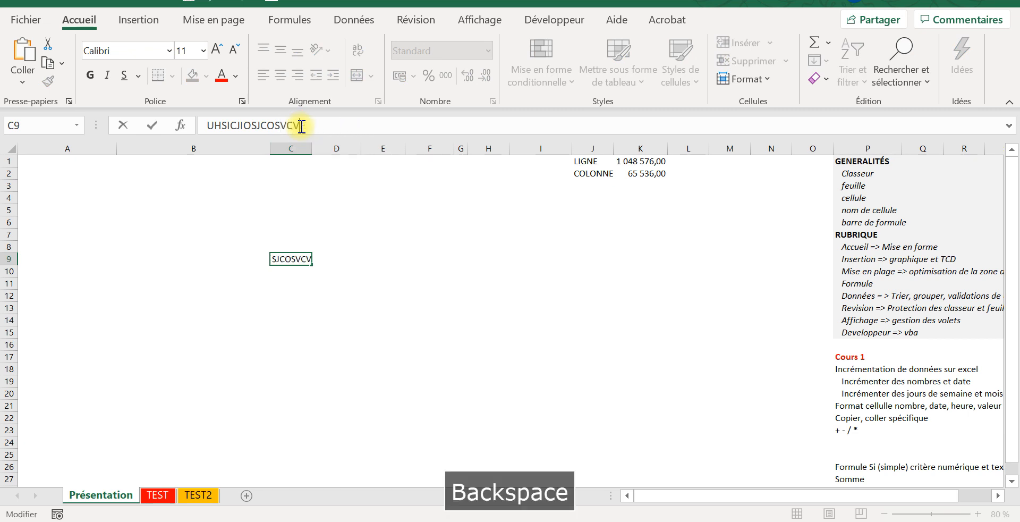
key("Return")
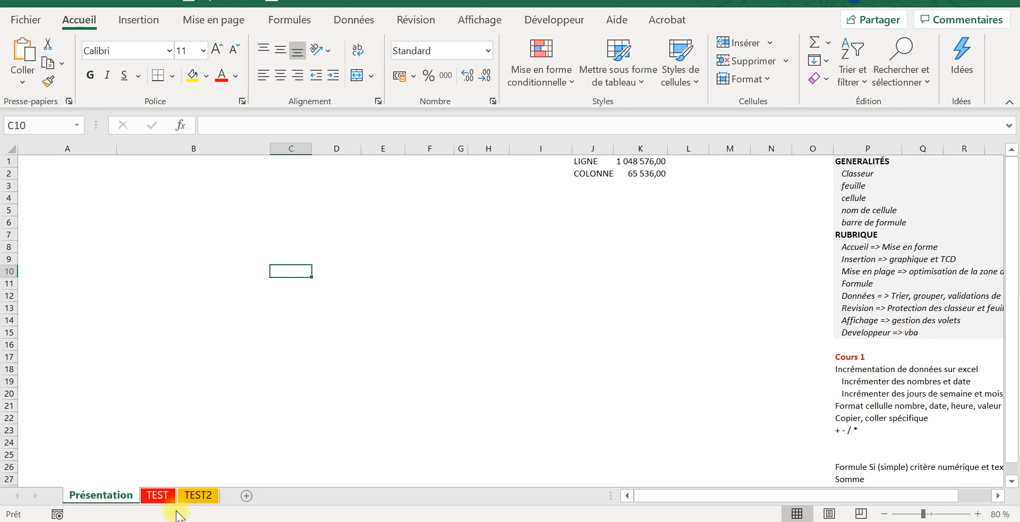
Look through the worksheets Présentation, TEST and TEST2, comparing their content, and return to Présentation
left_click(161, 501)
left_click(113, 501)
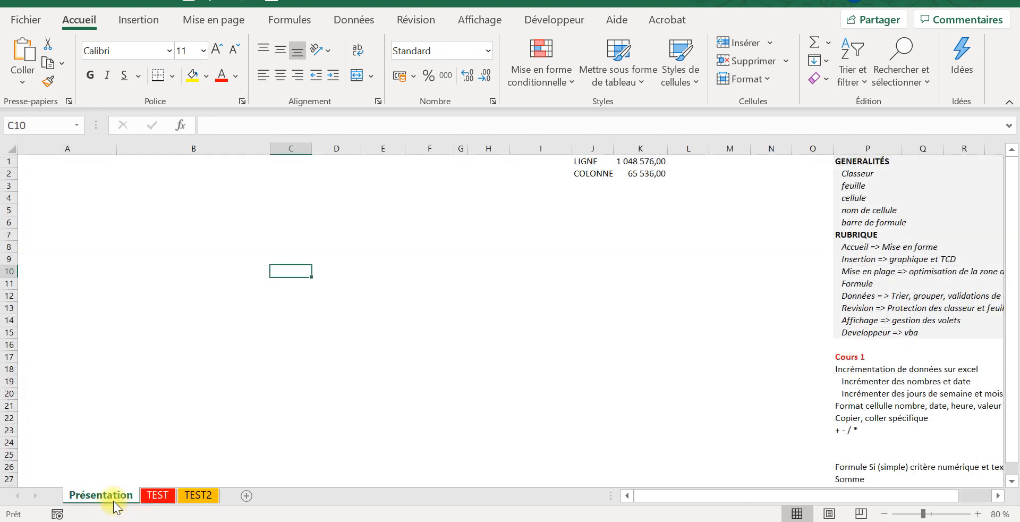
left_click(156, 496)
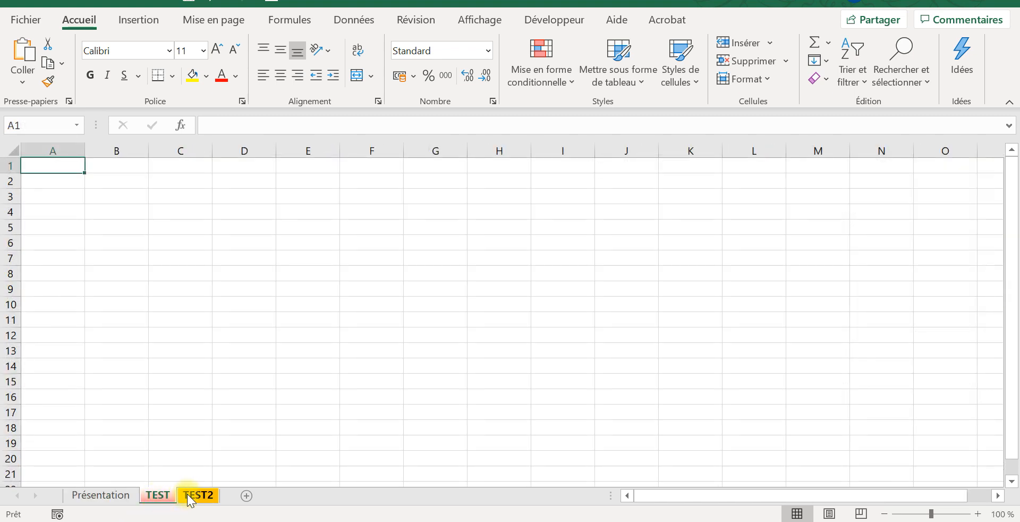
left_click(126, 499)
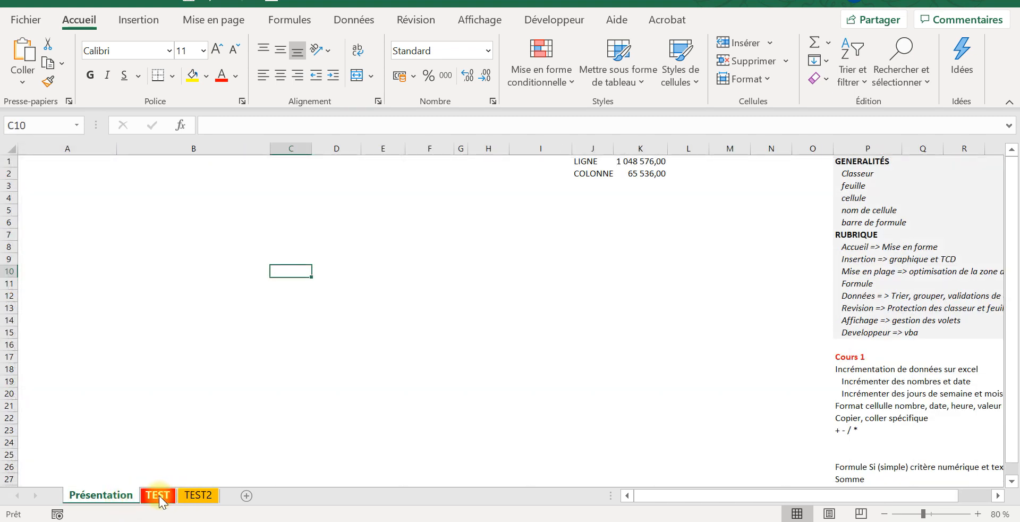
left_click(159, 495)
left_click(199, 496)
left_click(94, 504)
left_click(159, 494)
left_click(194, 494)
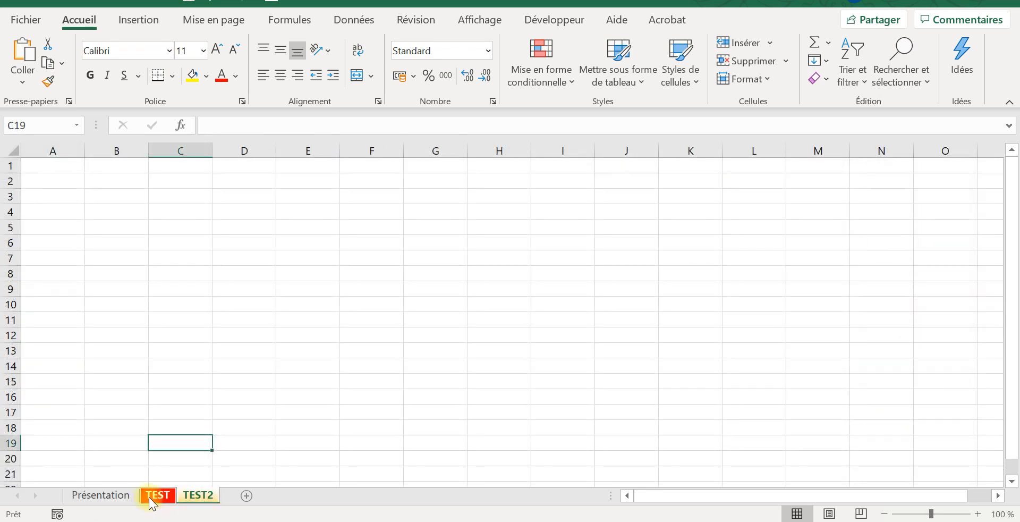
left_click(116, 495)
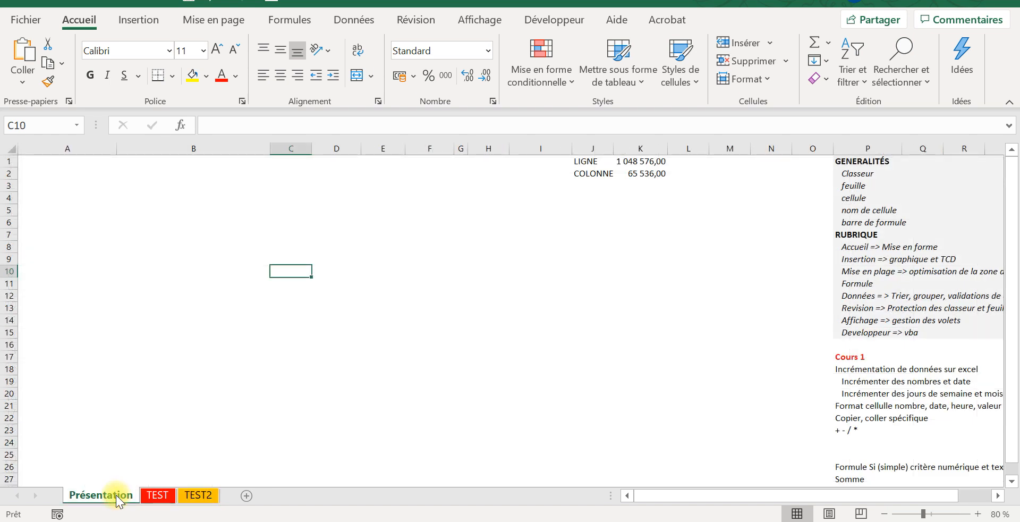
left_click(162, 497)
left_click(185, 497)
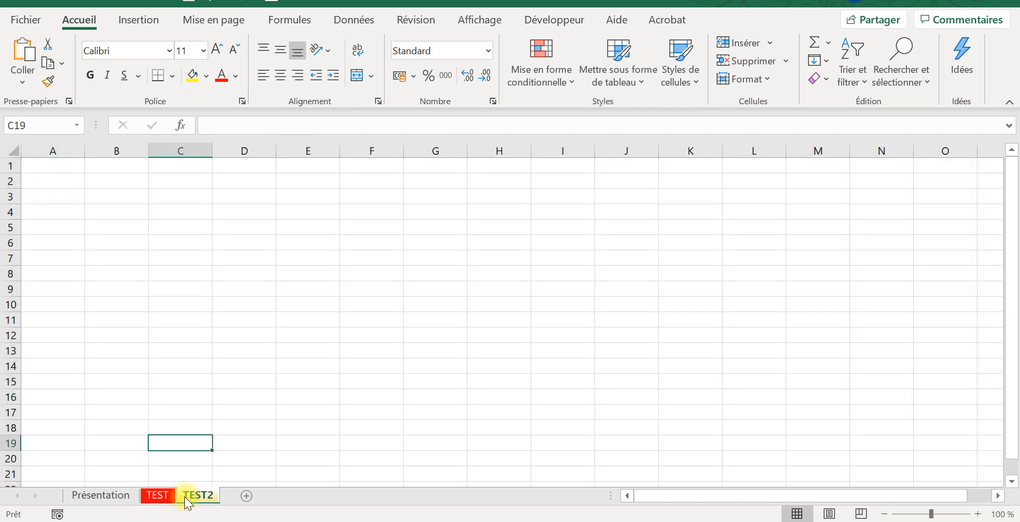
left_click(108, 499)
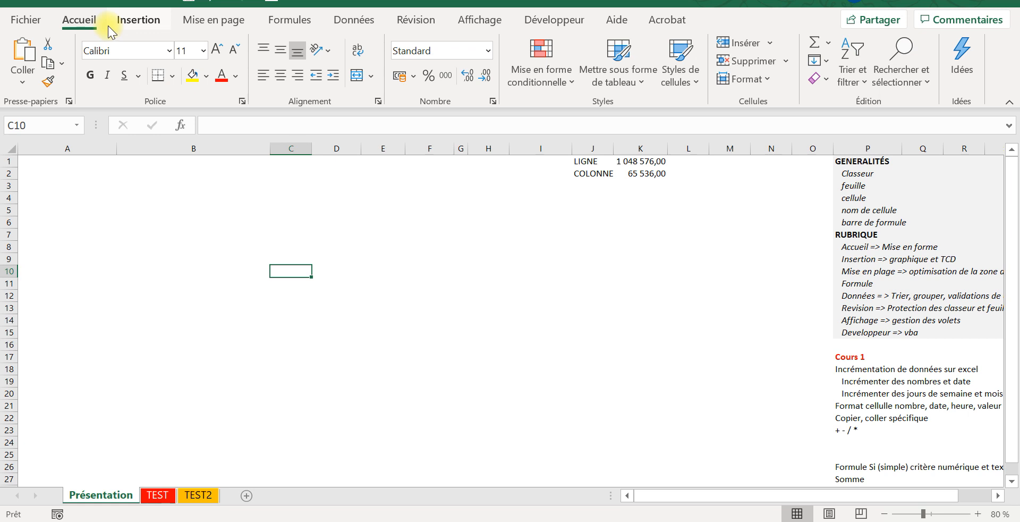
Review the Insertion and Mise en page commands, including the available page orientations
left_click(139, 15)
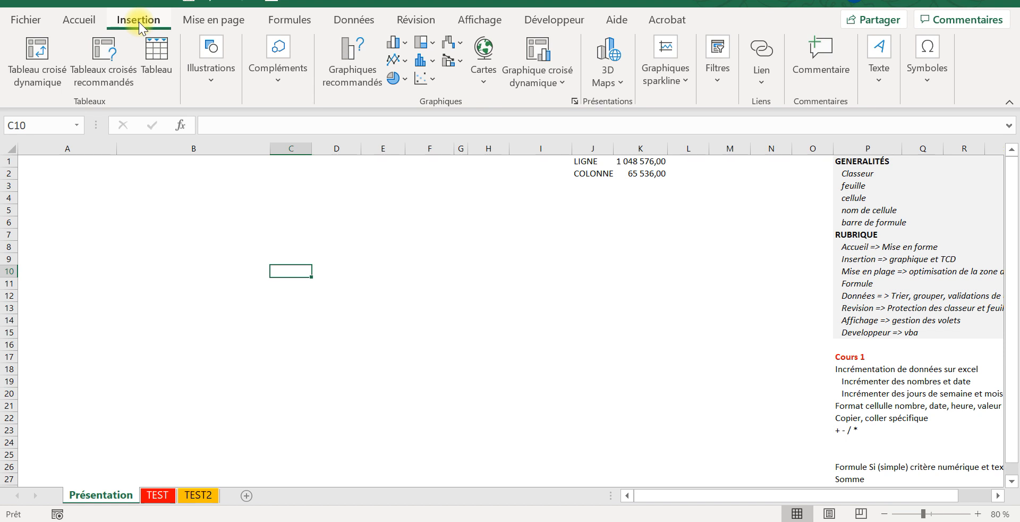
left_click(215, 20)
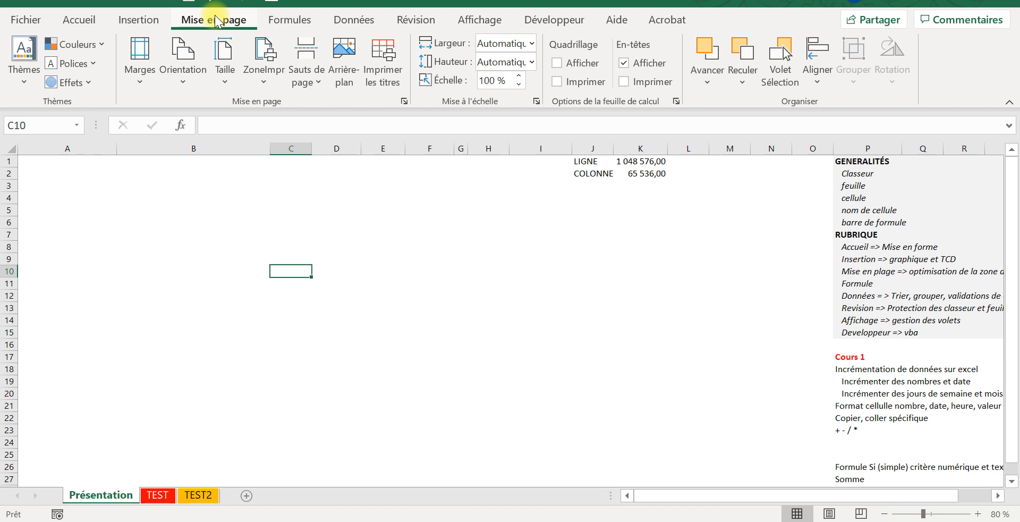
left_click(184, 79)
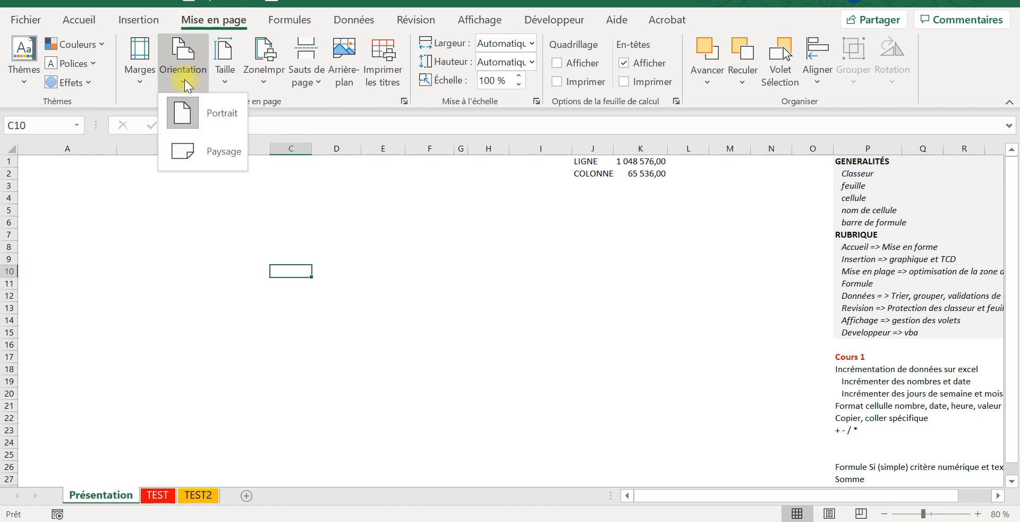
left_click(178, 271)
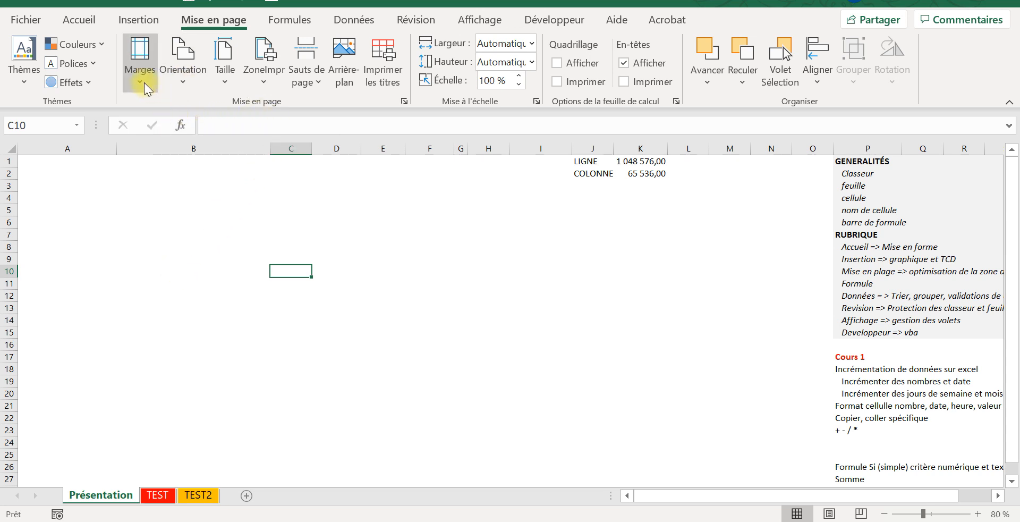
Browse the financial functions in the function library, closing the AMORLINC arguments without inserting the function
left_click(292, 20)
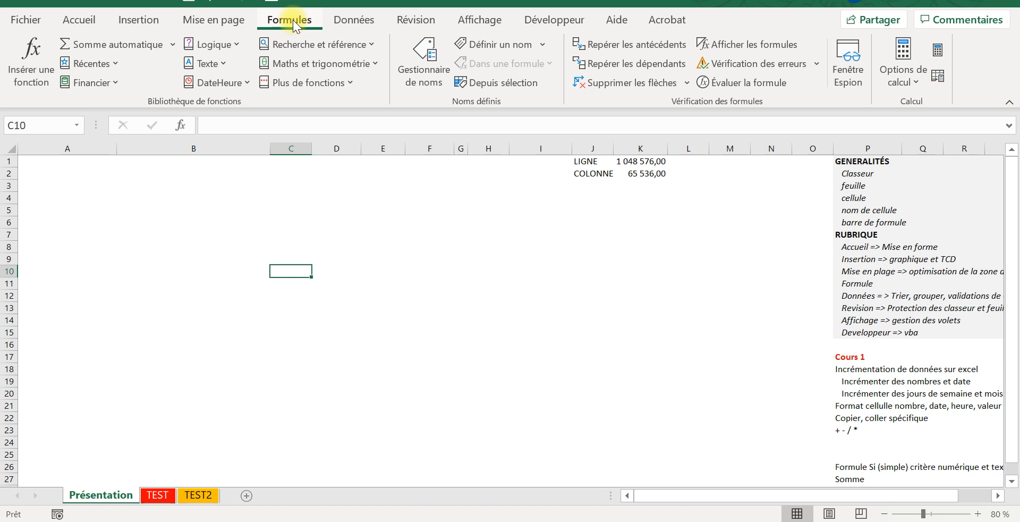
left_click(101, 79)
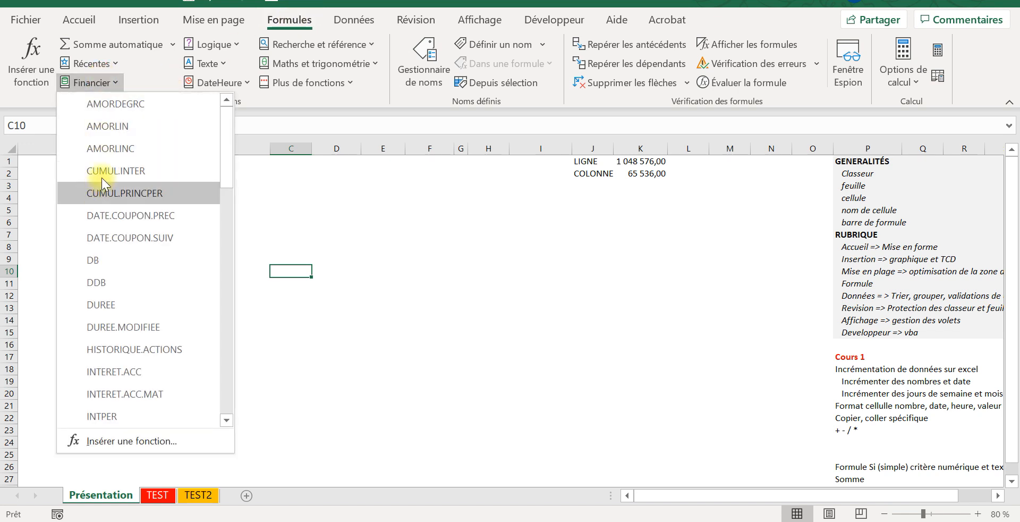
left_click(218, 155)
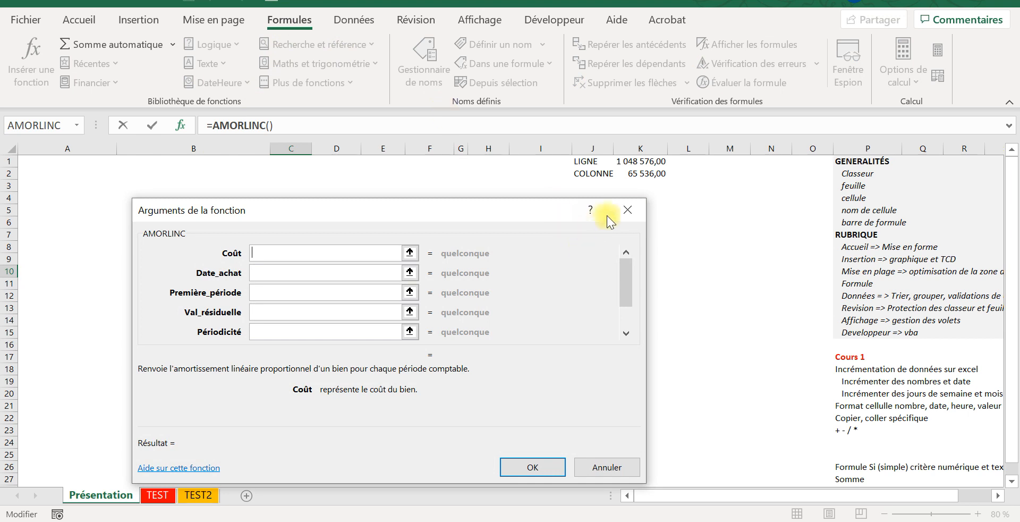
left_click(627, 210)
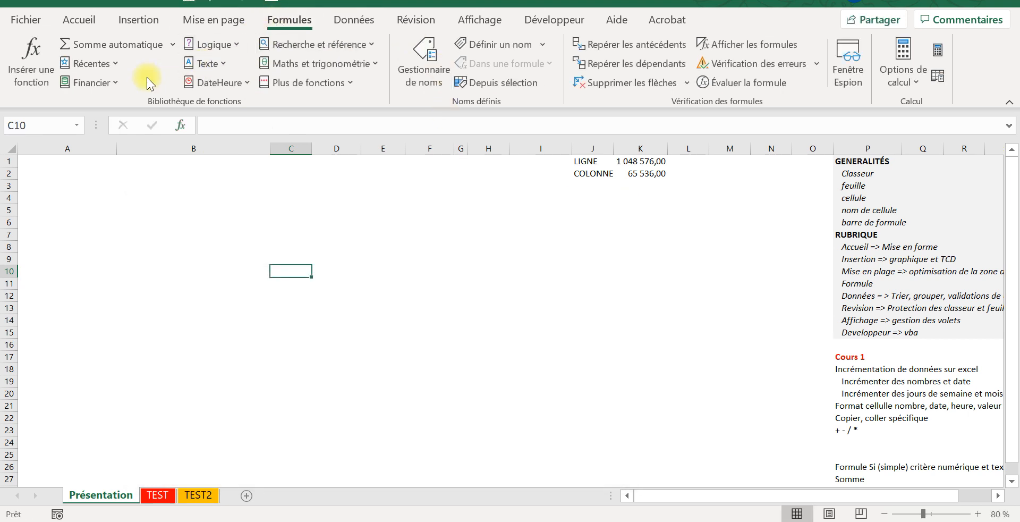
left_click(117, 81)
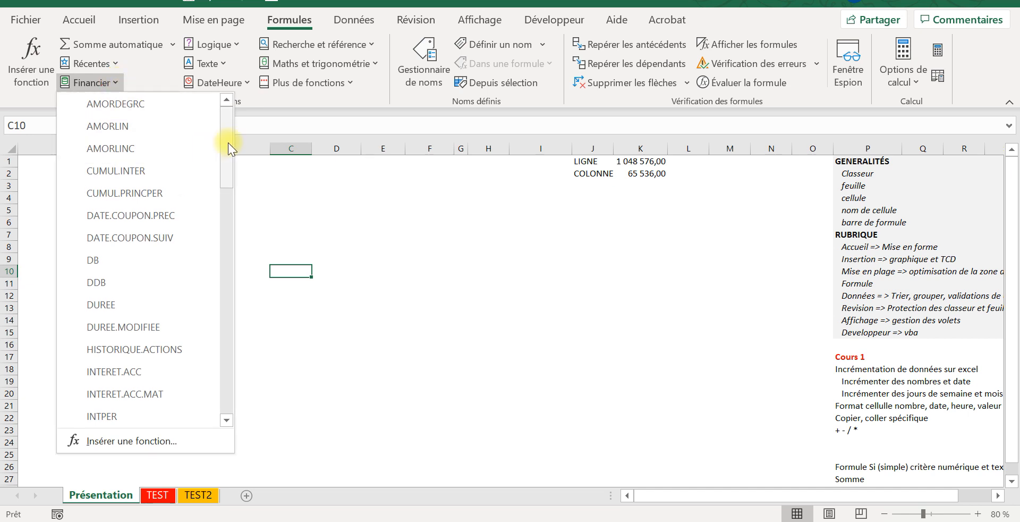
left_click_drag(228, 143, 237, 391)
left_click(292, 295)
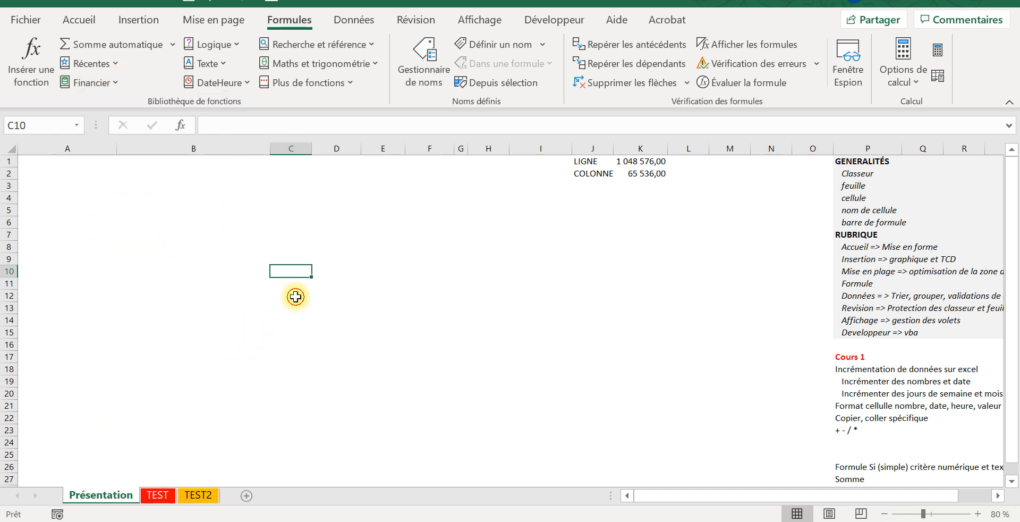
Select cell D6 and examine the available logical functions and the date and time functions
left_click(334, 222)
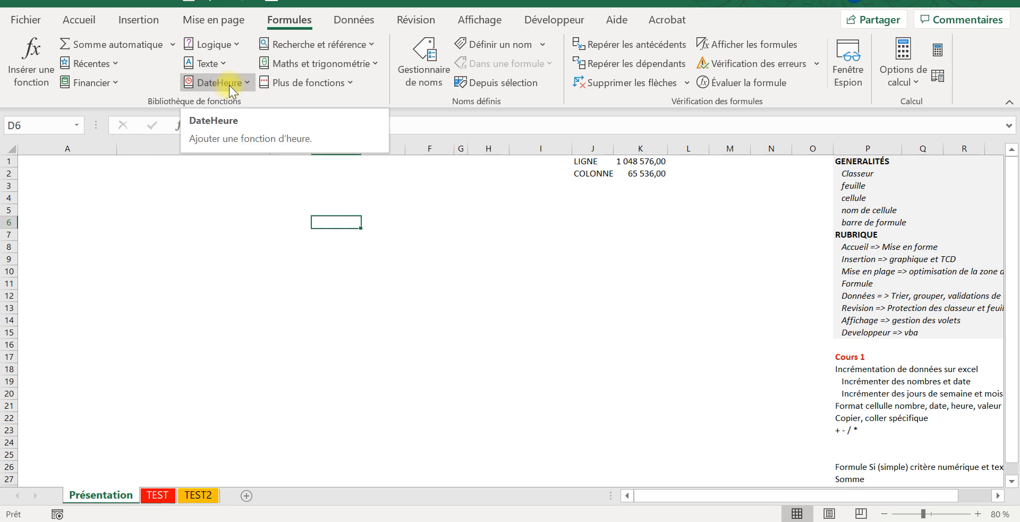
left_click(233, 45)
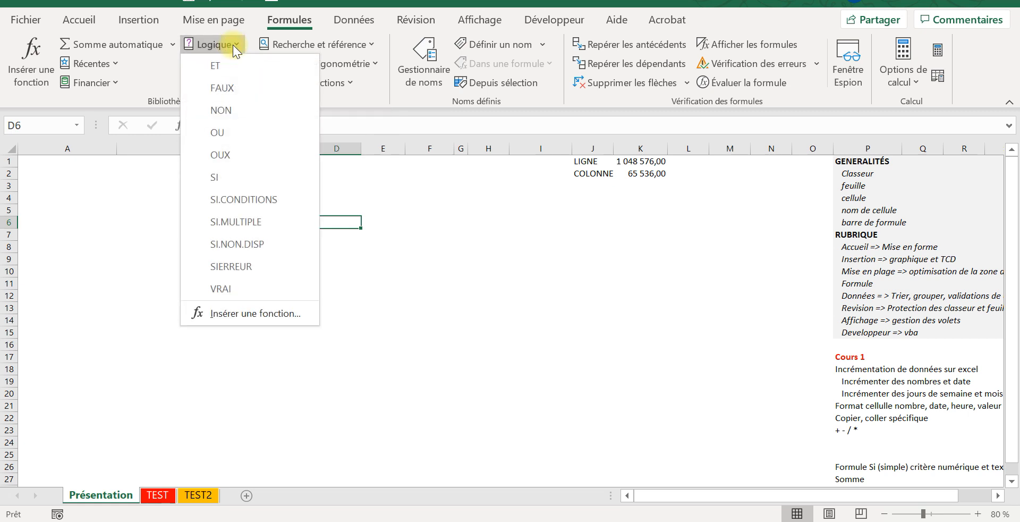
left_click(391, 244)
left_click(243, 82)
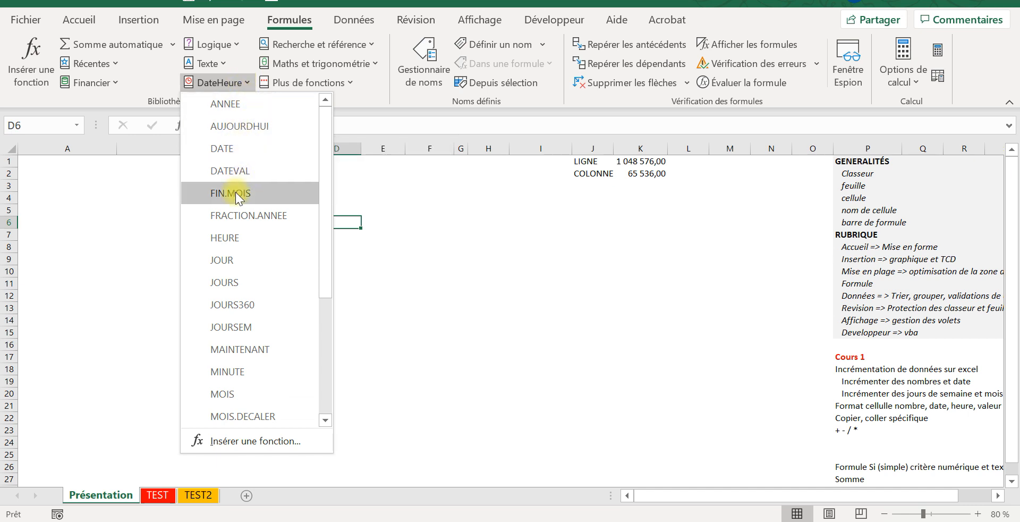
left_click(456, 249)
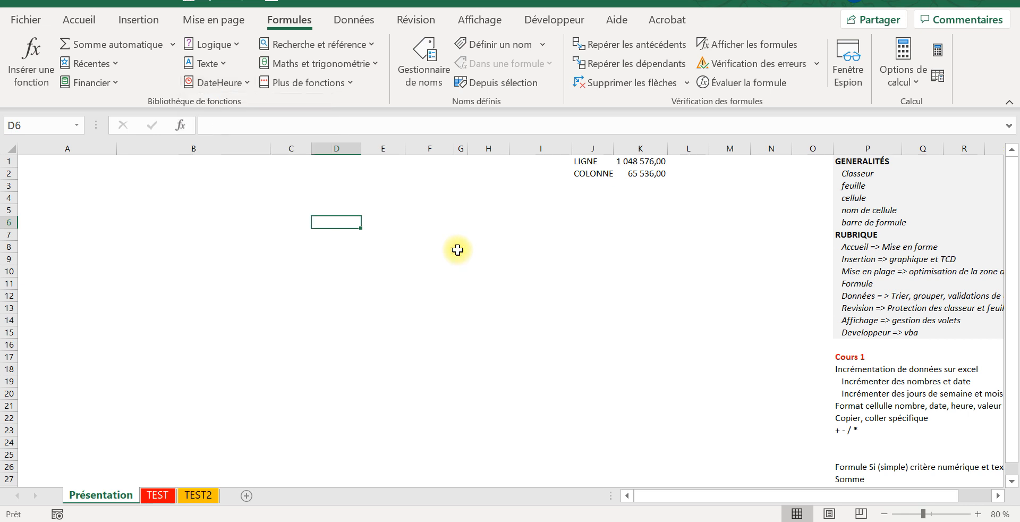
Examine the additional function categories, such as Ingénierie and Informations, and the workbook's calculation mode options
left_click(343, 81)
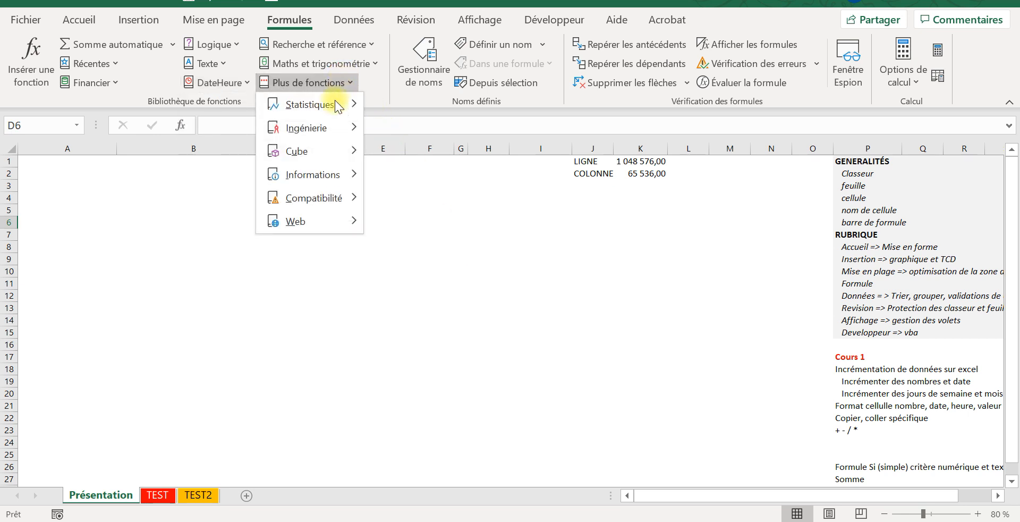
mouse_move(335, 138)
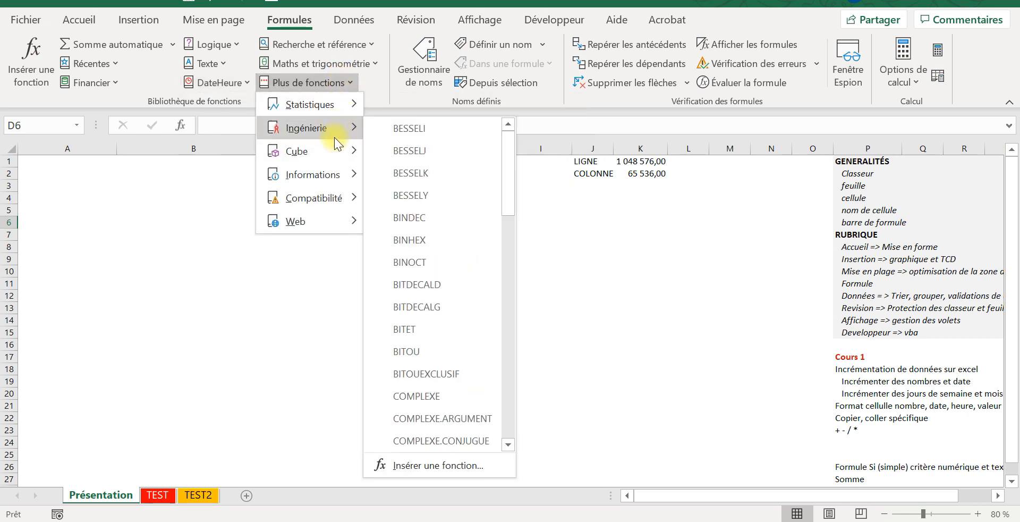
mouse_move(321, 171)
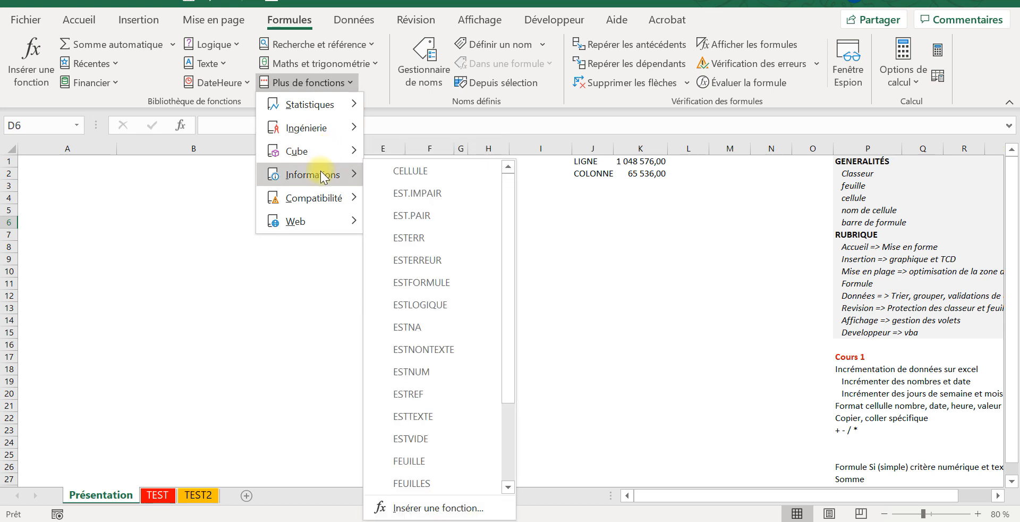
left_click(299, 304)
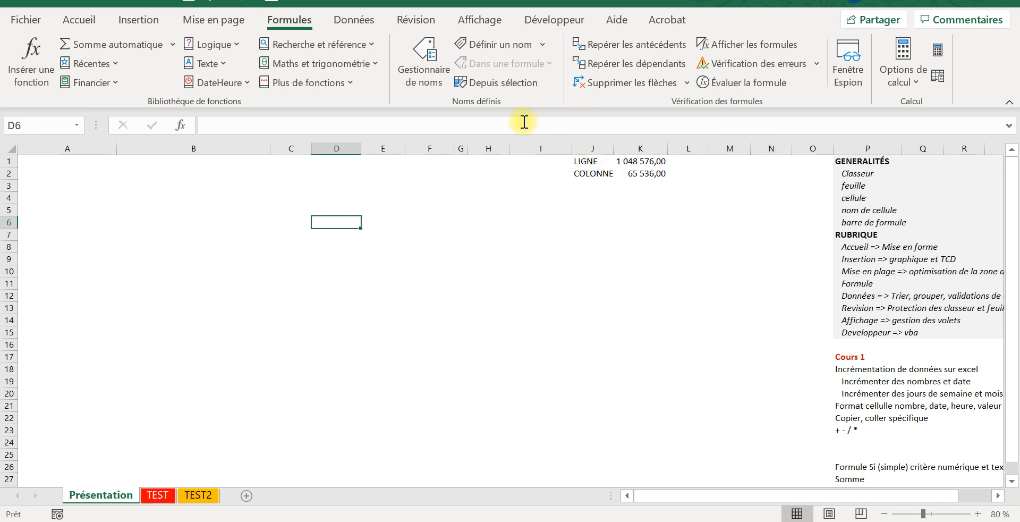
left_click(912, 87)
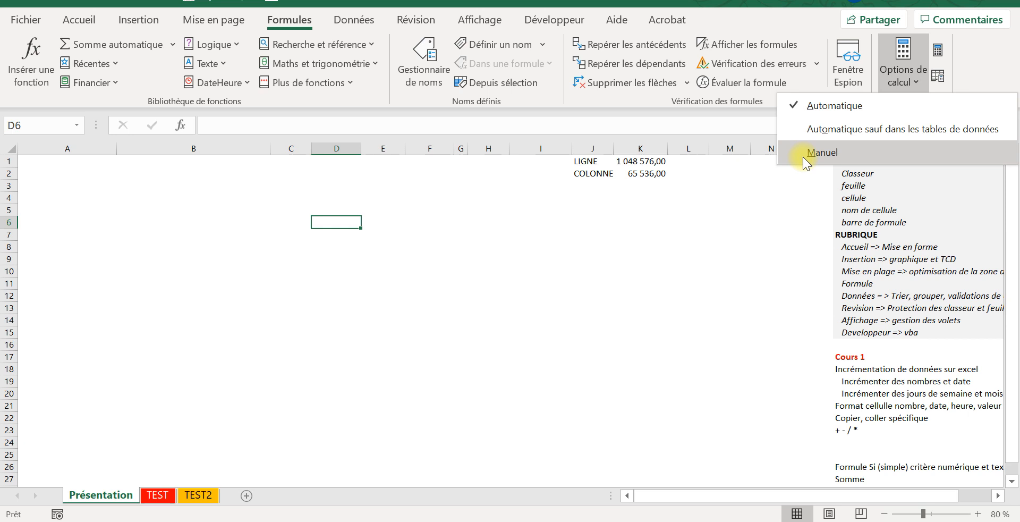
left_click(522, 255)
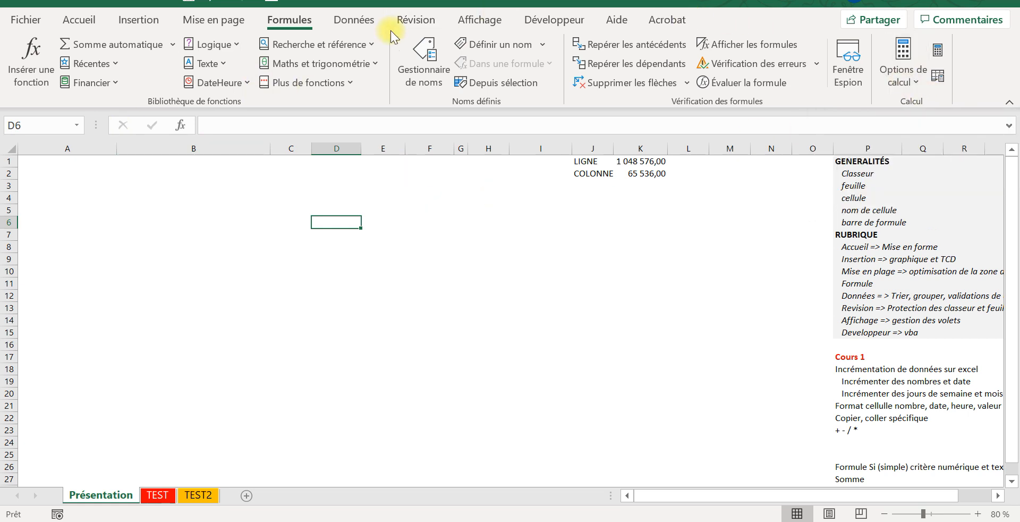
Examine the data tools and the criteria types allowed in Validation des données, closing the dialog without applying a rule
left_click(360, 20)
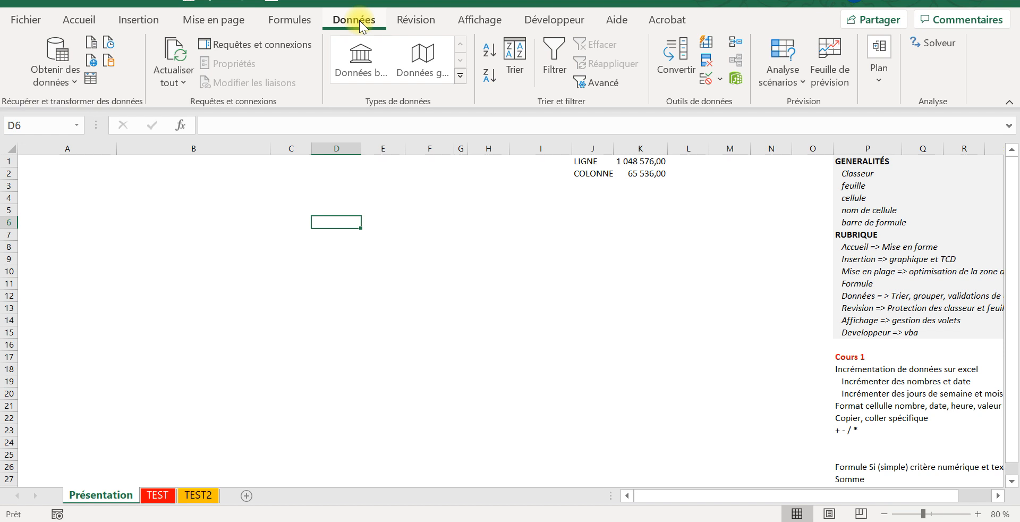
left_click(708, 81)
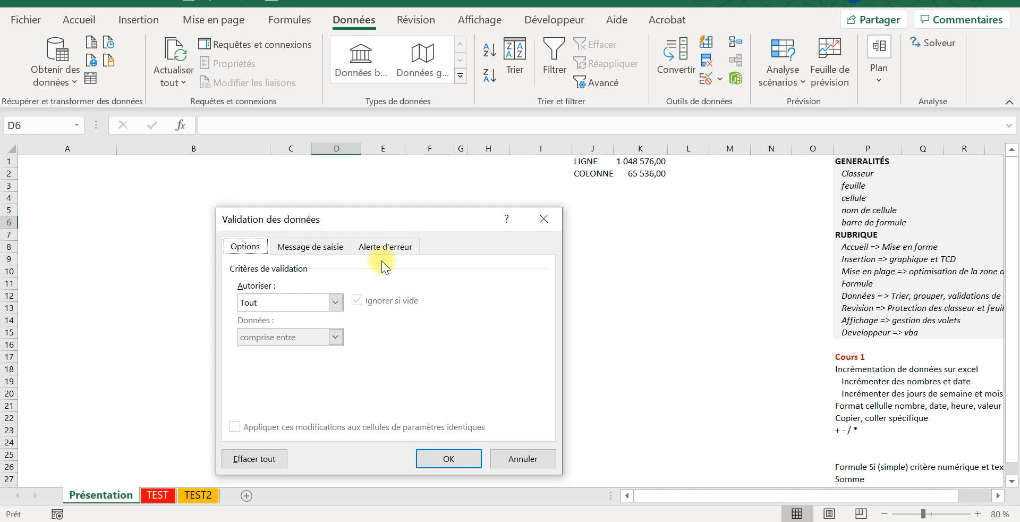
left_click(336, 303)
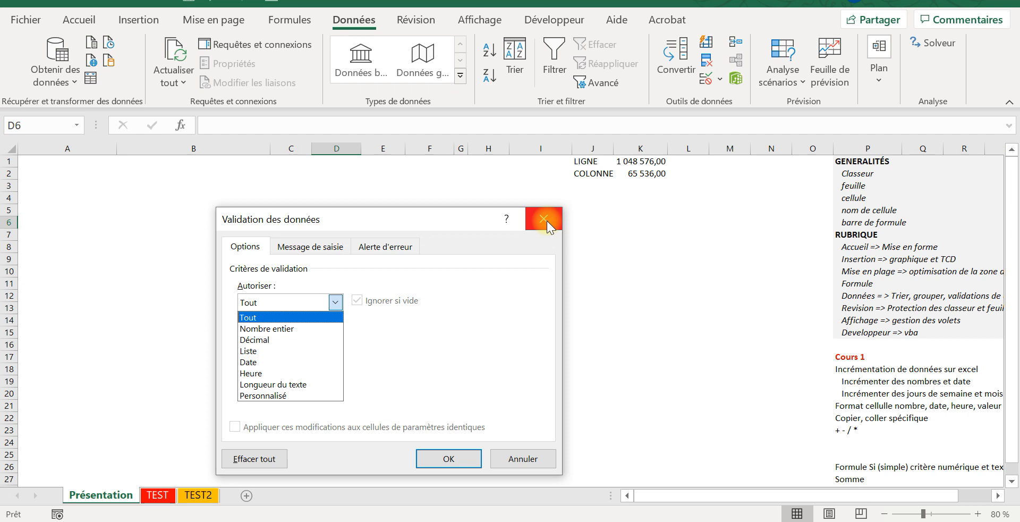
left_click(547, 222)
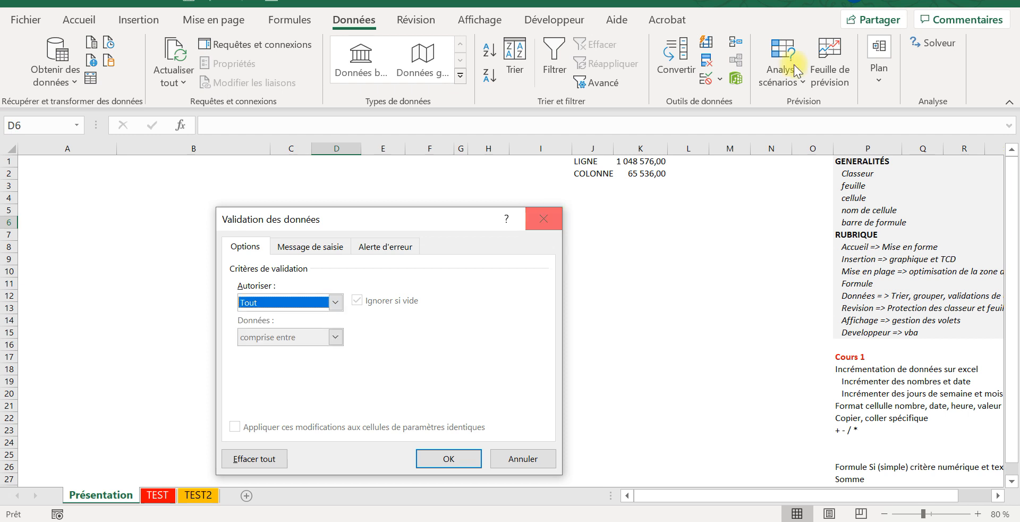
left_click(544, 219)
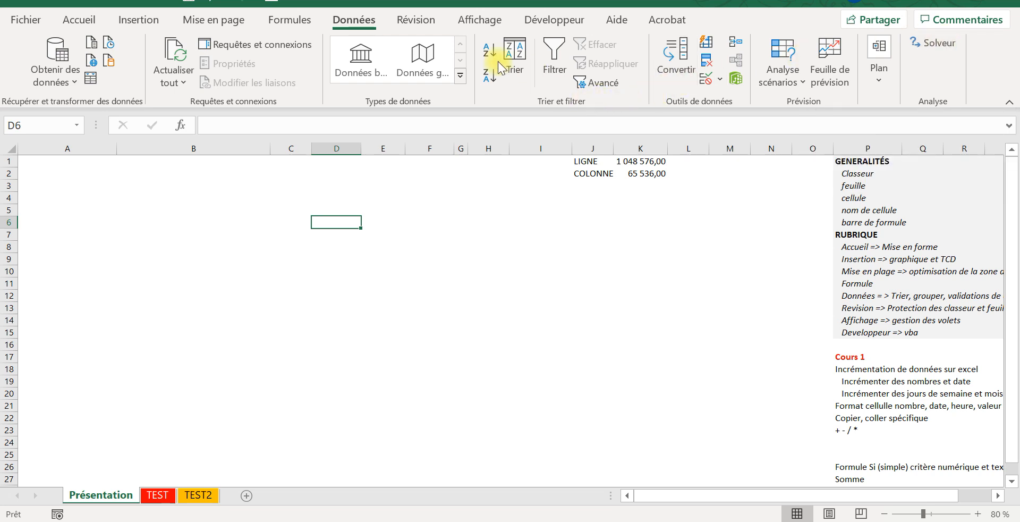
Review the Révision, Affichage and Développeur commands, including sheet and workbook protection, freezing panes and macros
left_click(416, 16)
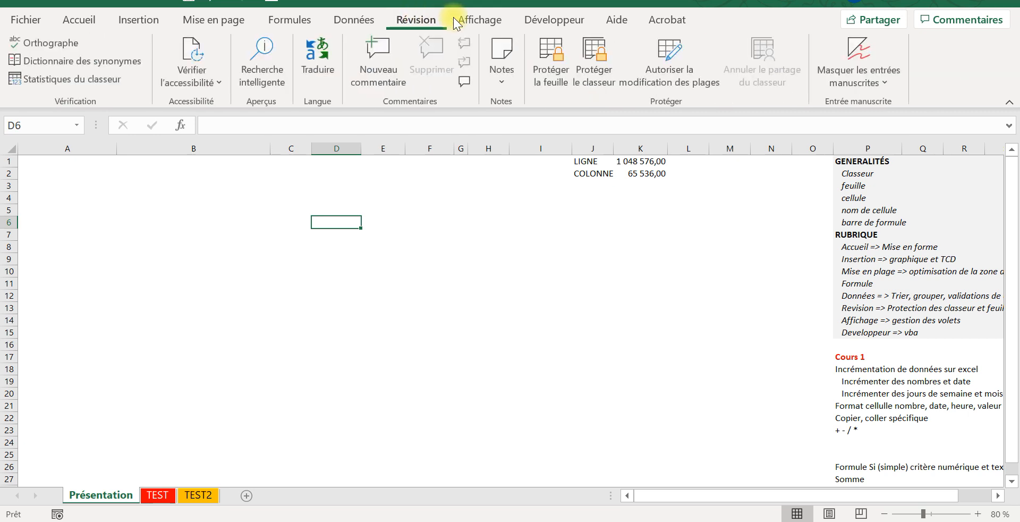
left_click(493, 21)
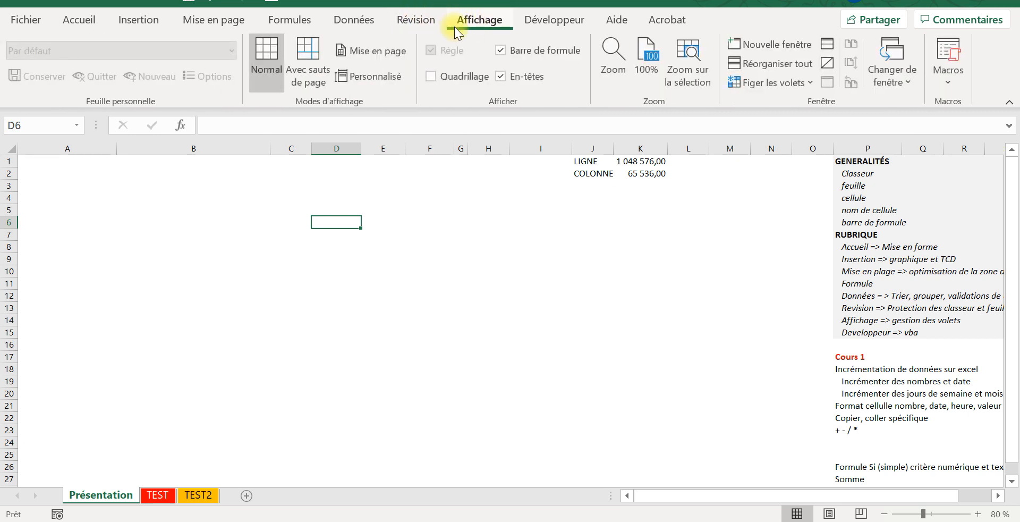
left_click(420, 22)
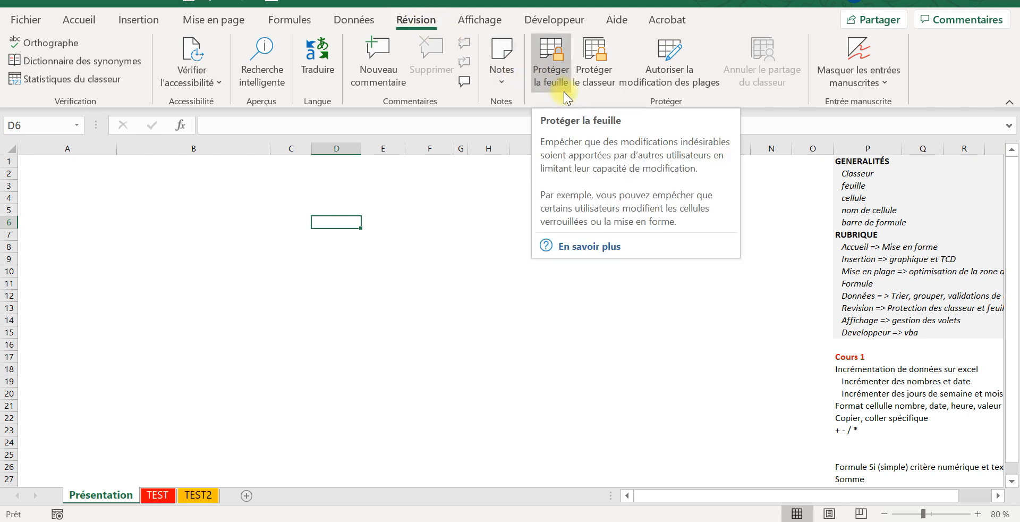
left_click(497, 21)
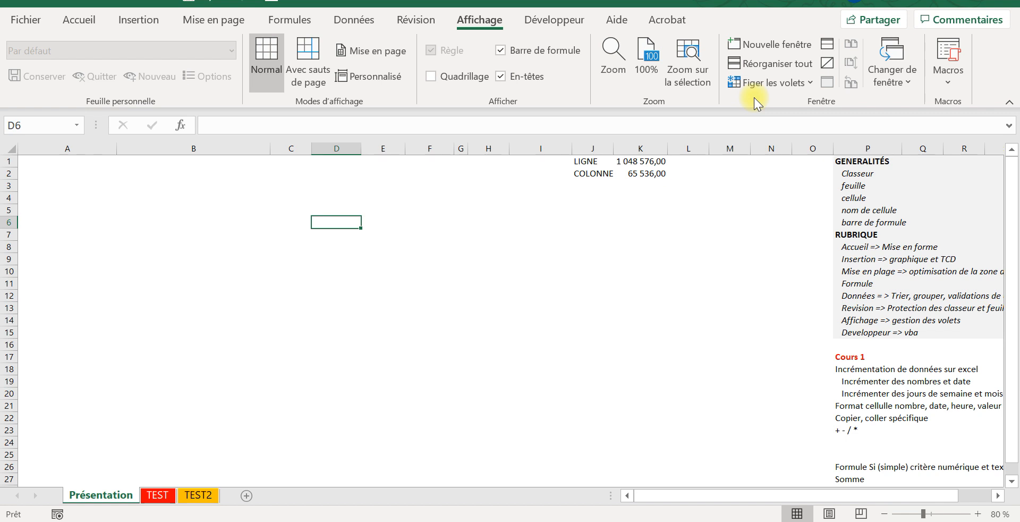
left_click(552, 15)
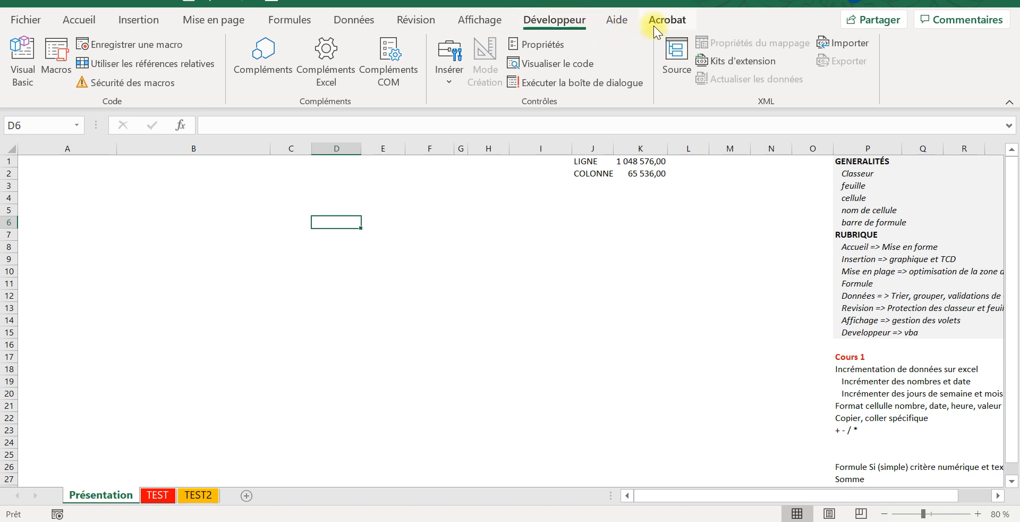
left_click(401, 225)
Enter 1 in cell A6 and 2 in cell A7 of the Présentation sheet
left_click(82, 25)
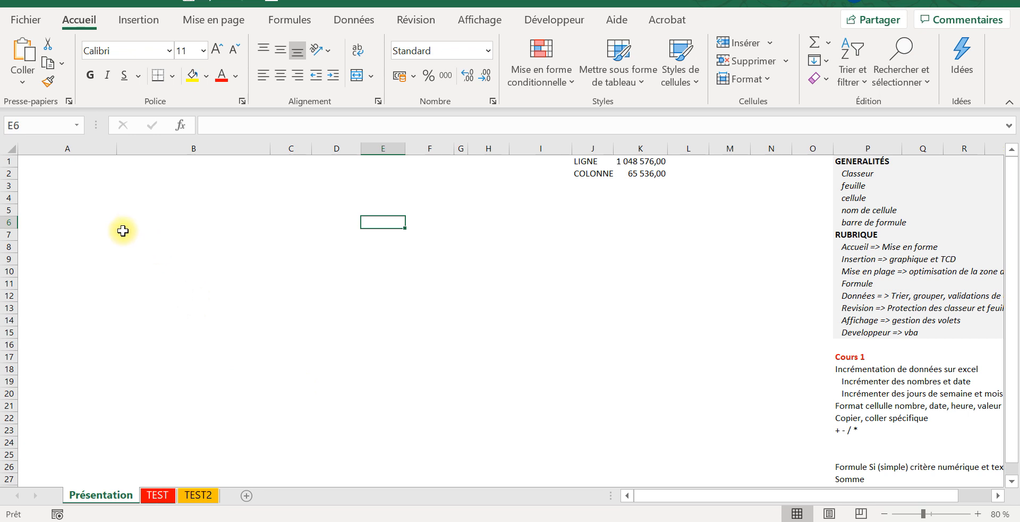
left_click(72, 221)
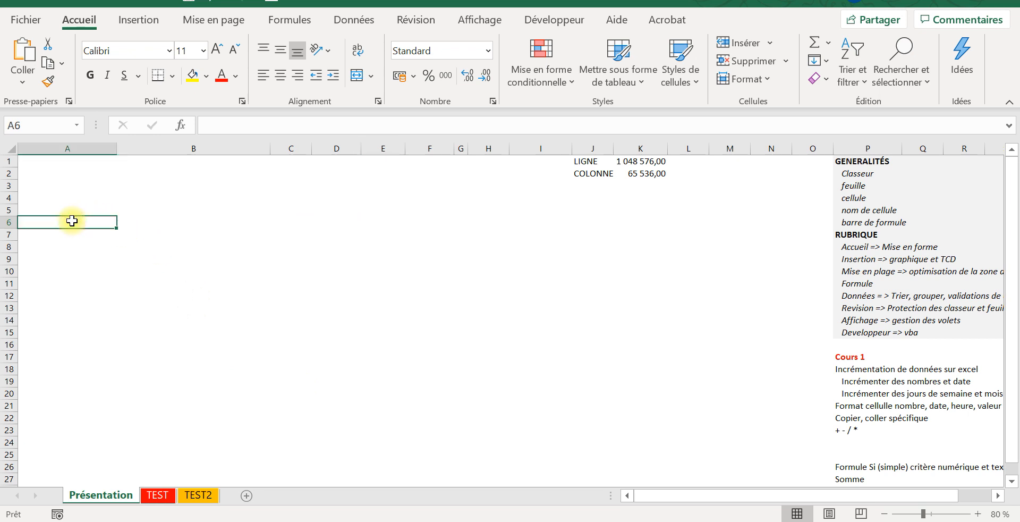
type("1")
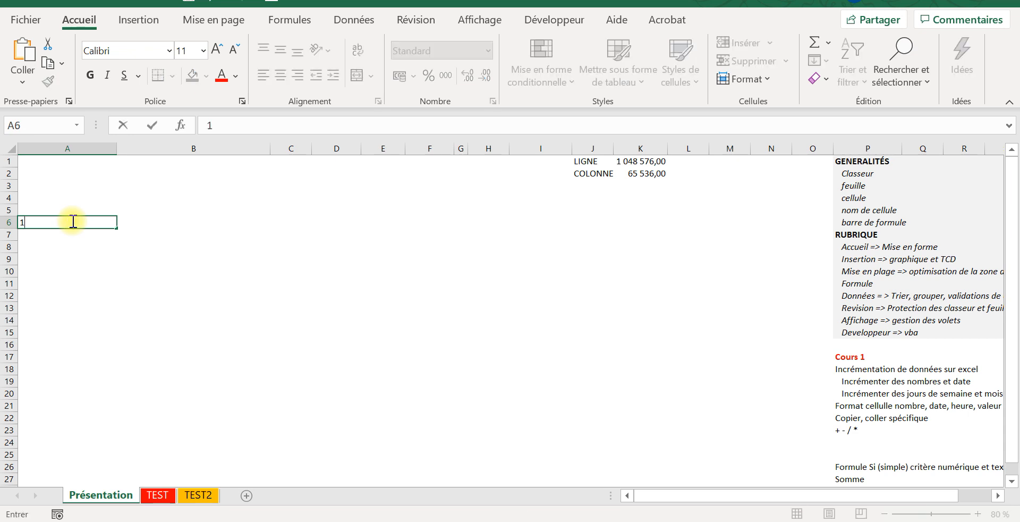
type("£")
key("BackSpace")
key("BackSpace")
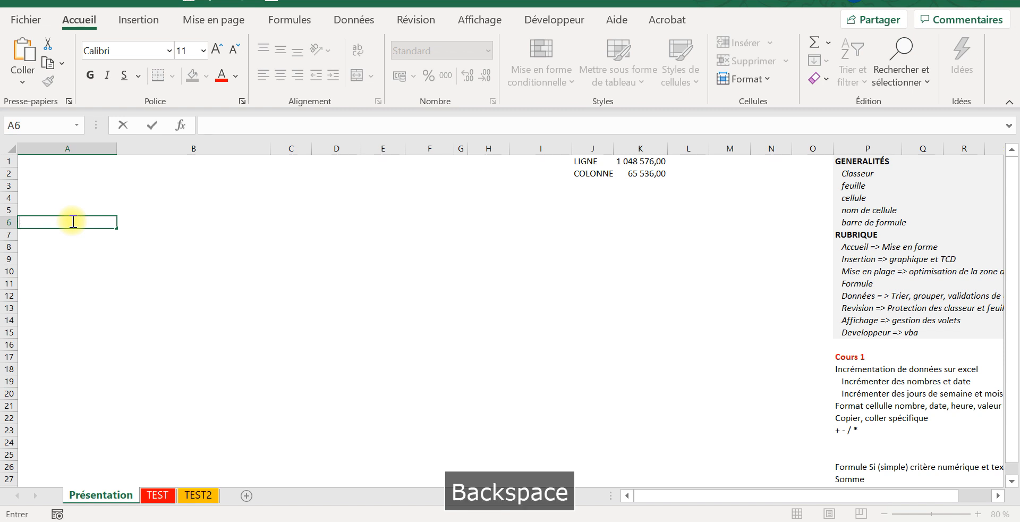
type("1")
key("Return")
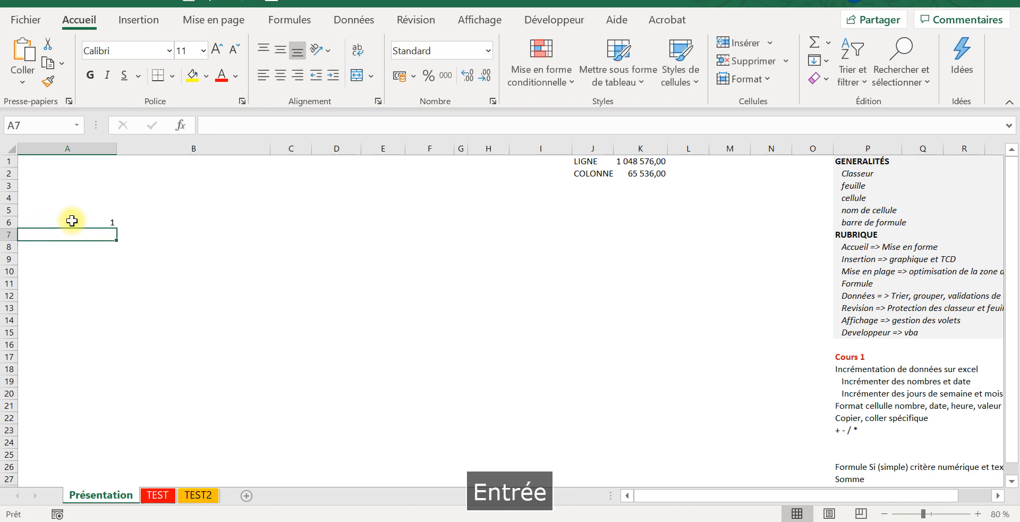
type("2")
key("Return")
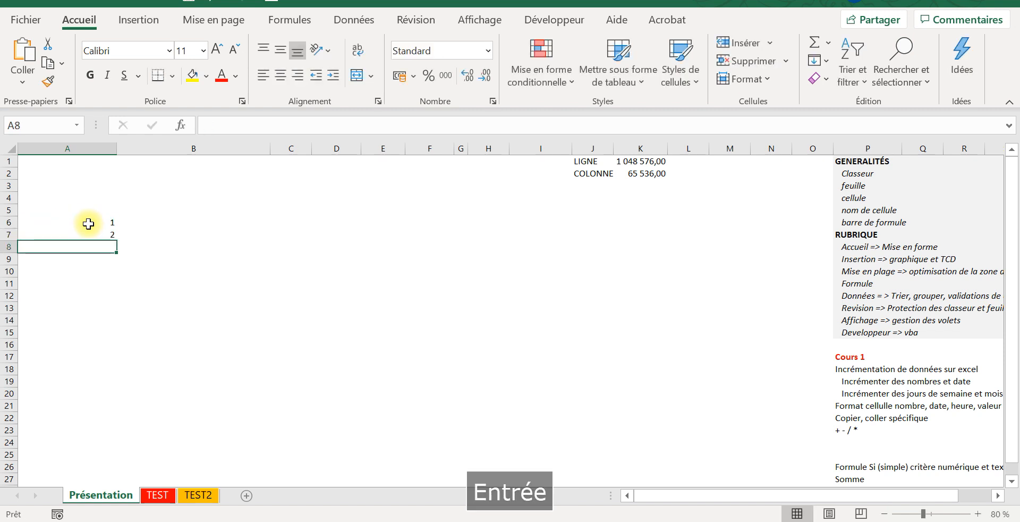
Fill the number series from A6:A7 down to row 16, and extend it from the same two cells to row 18
left_click_drag(88, 224, 90, 236)
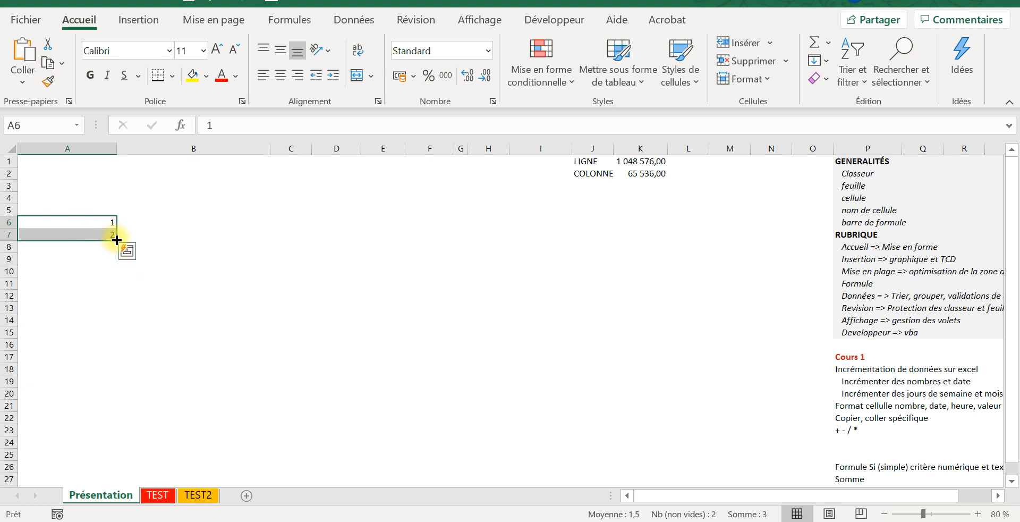
left_click_drag(116, 241, 127, 349)
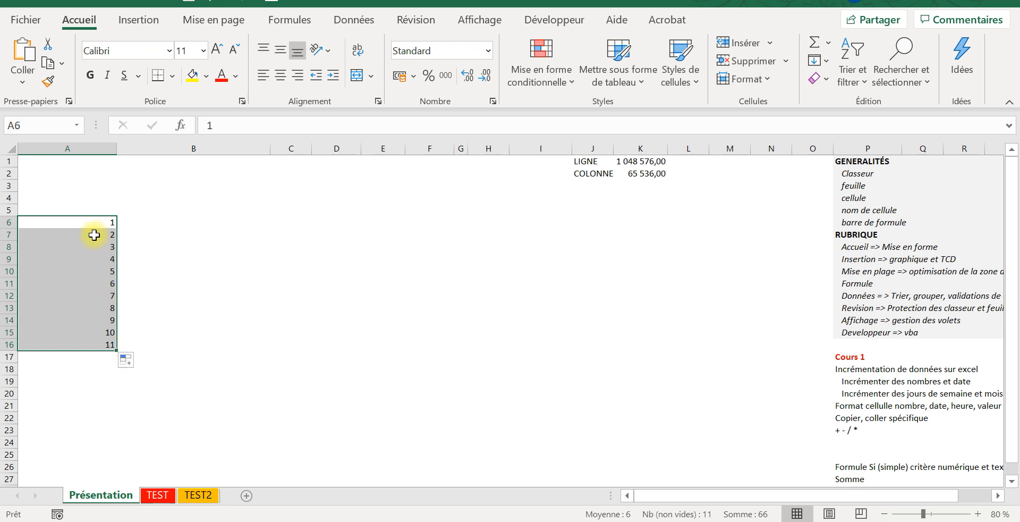
left_click_drag(91, 223, 95, 236)
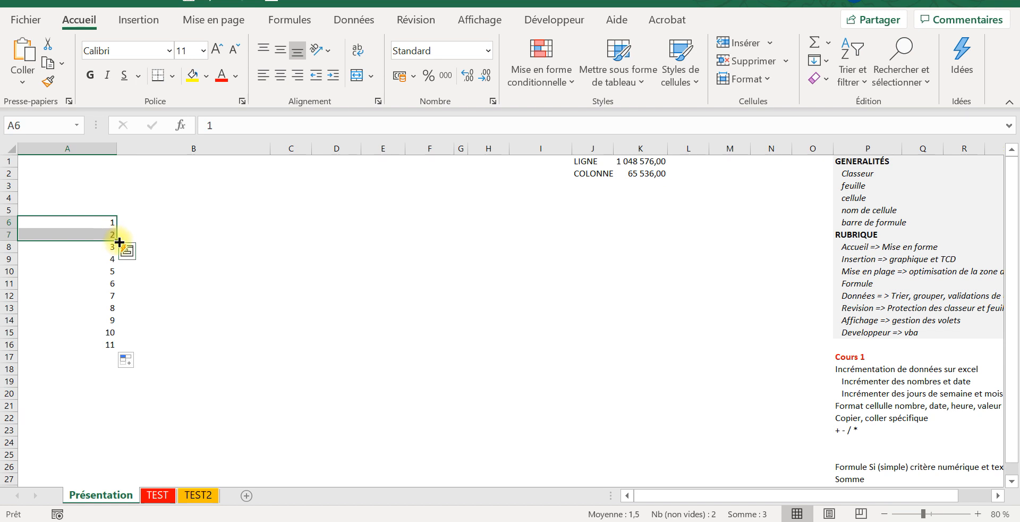
left_click_drag(117, 239, 126, 376)
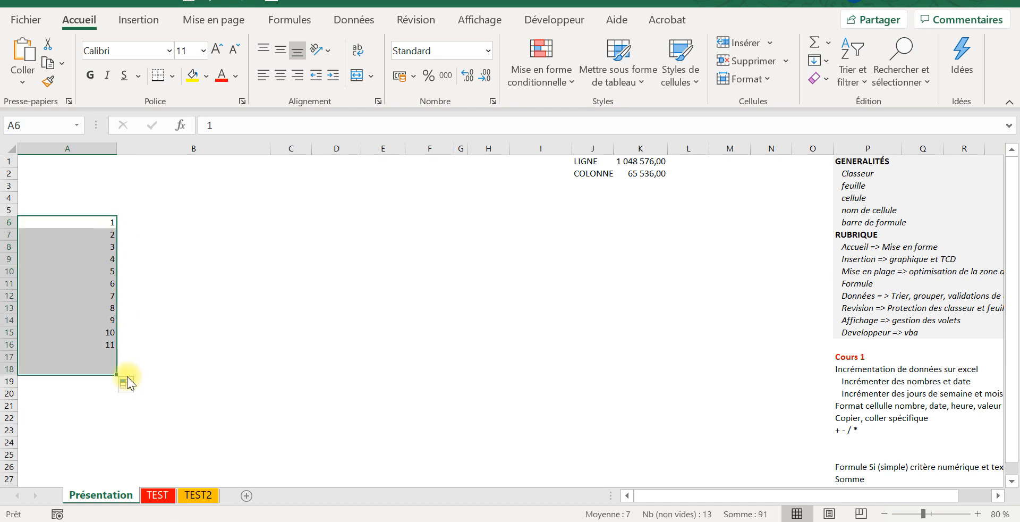
Set cell A7 to 4 and refill the series from A6:A7 down to A18
left_click(103, 235)
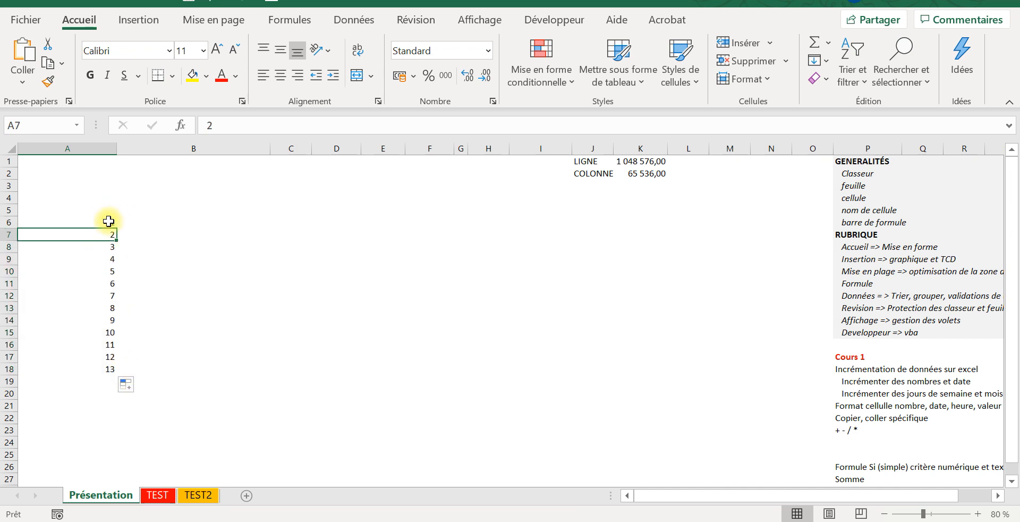
type("4")
key("Return")
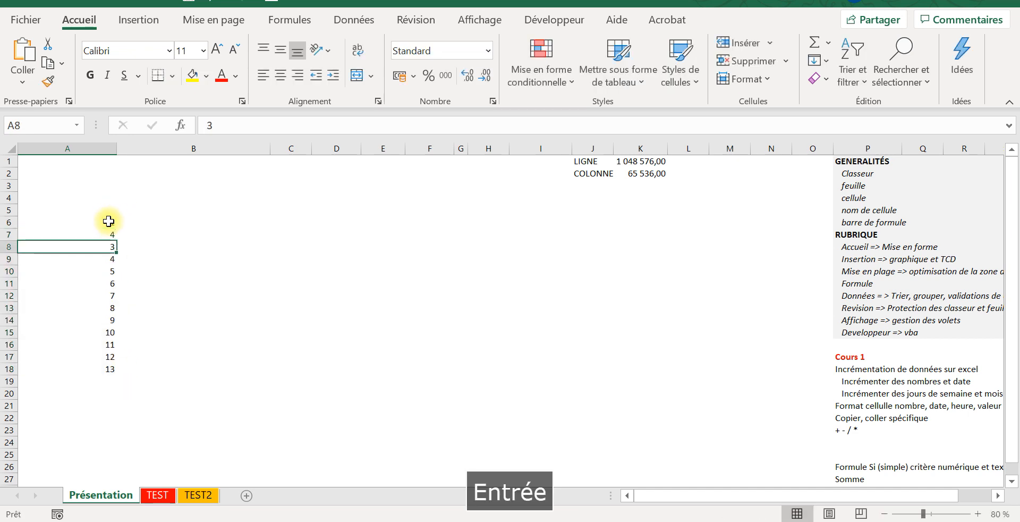
left_click_drag(110, 227, 133, 370)
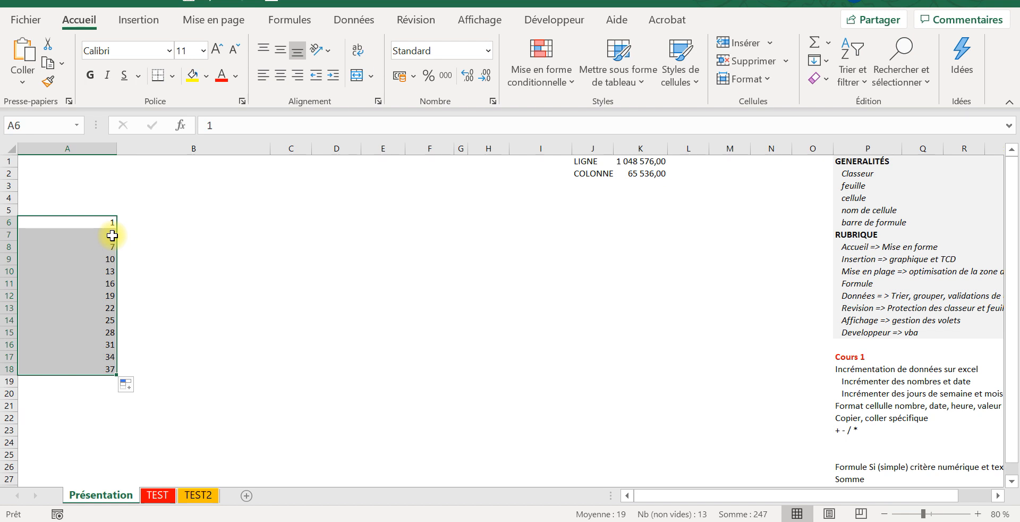
left_click_drag(107, 220, 109, 238)
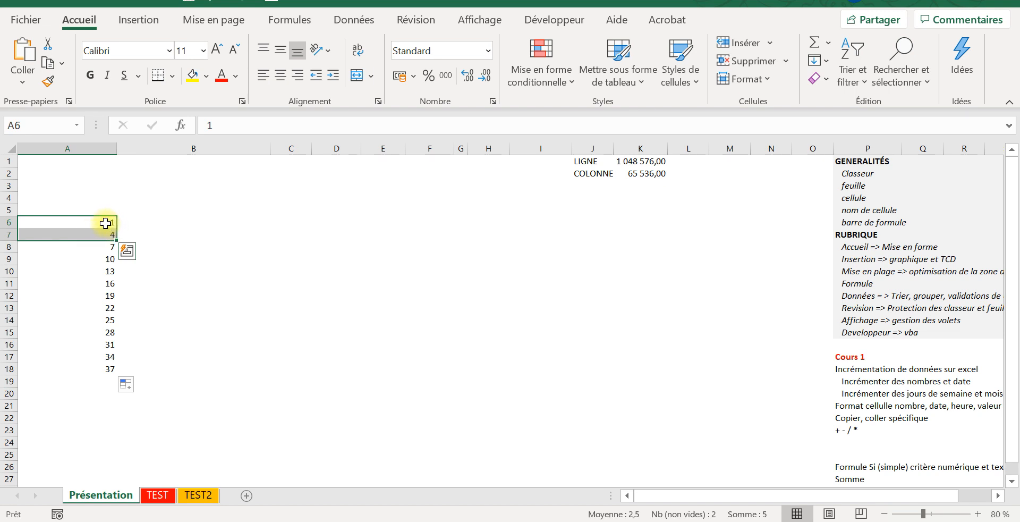
left_click(106, 222)
left_click_drag(106, 223, 105, 378)
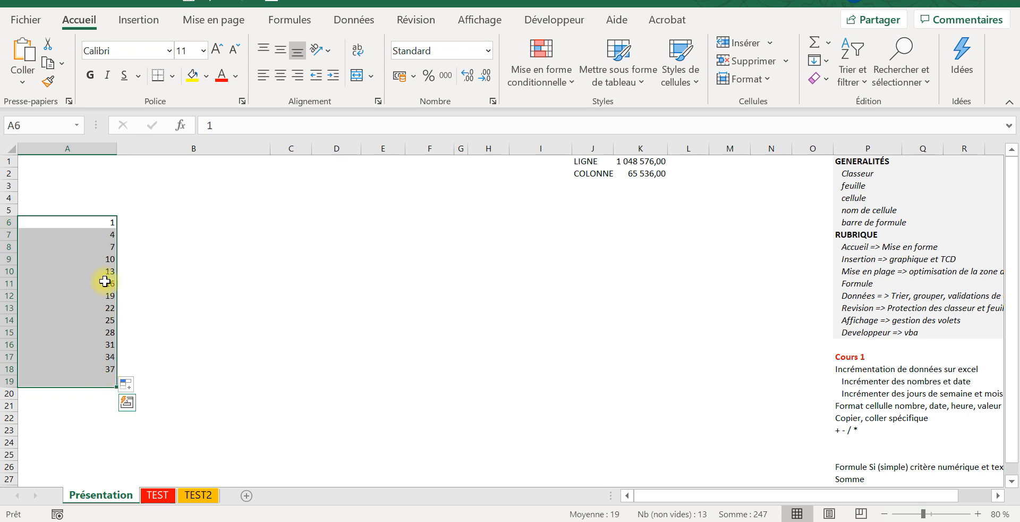
left_click(113, 220)
left_click(109, 236)
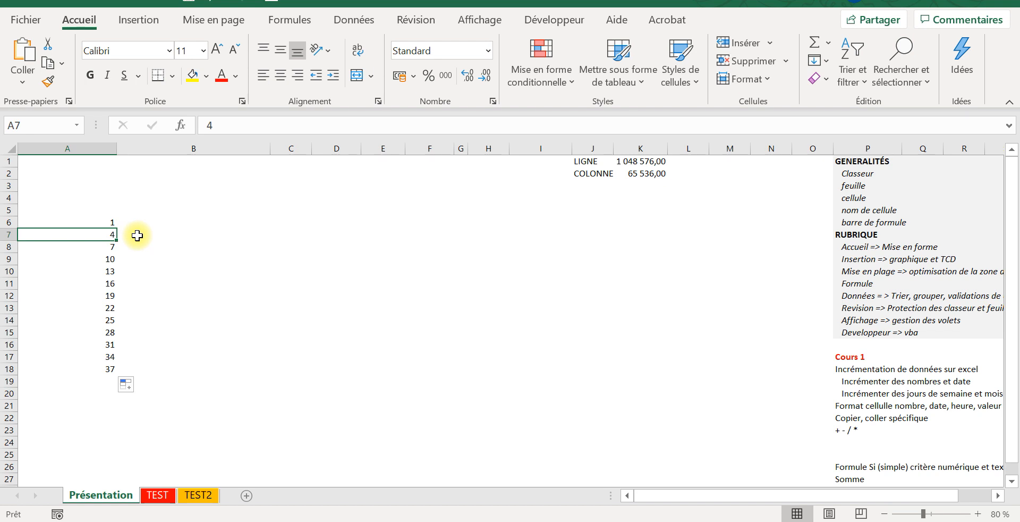
key("Caps_Lock")
type("§")
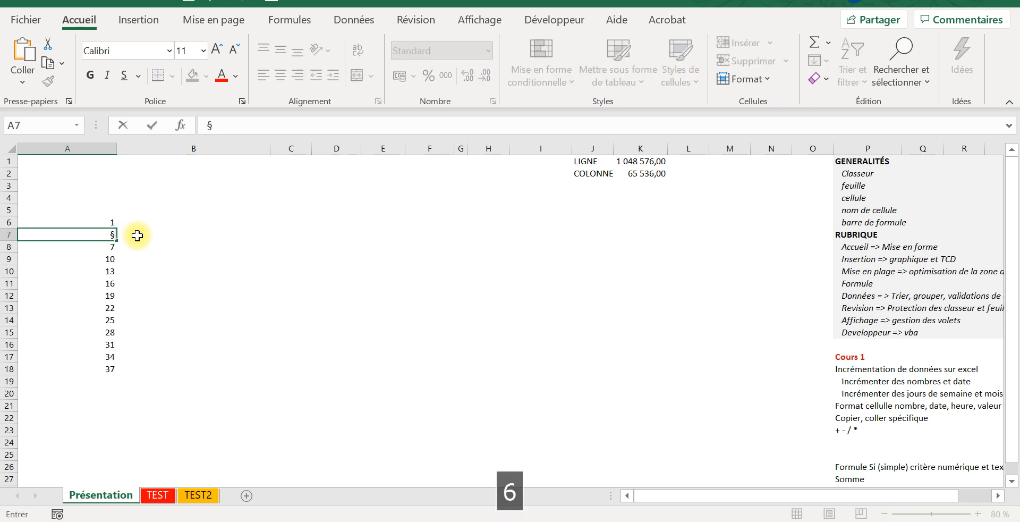
key("BackSpace")
key("Caps_Lock")
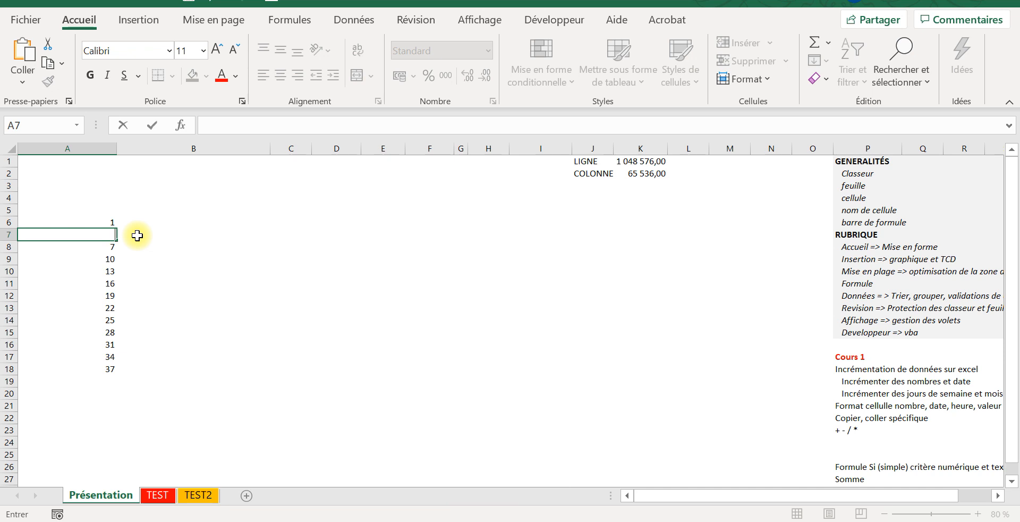
type("65")
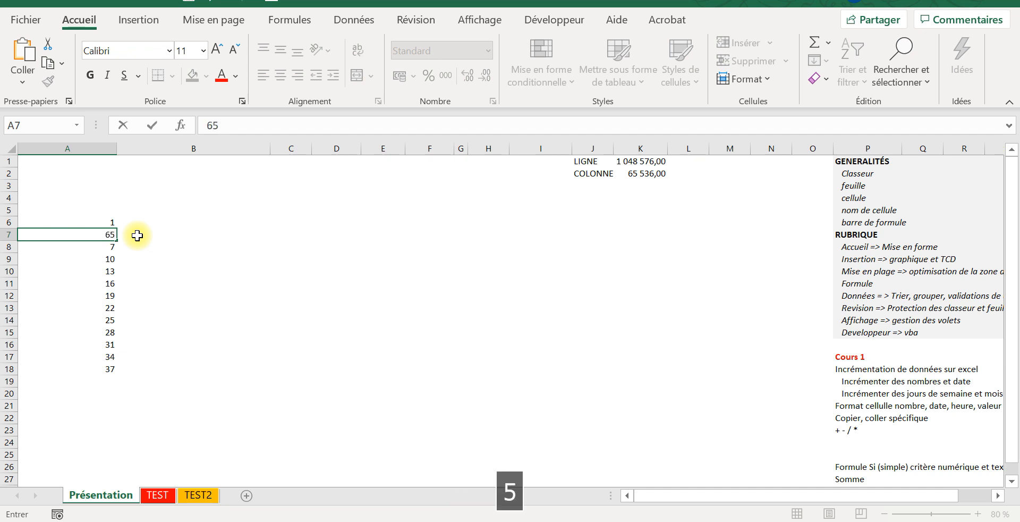
key("BackSpace")
key("BackSpace")
key("Caps_Lock")
type("§")
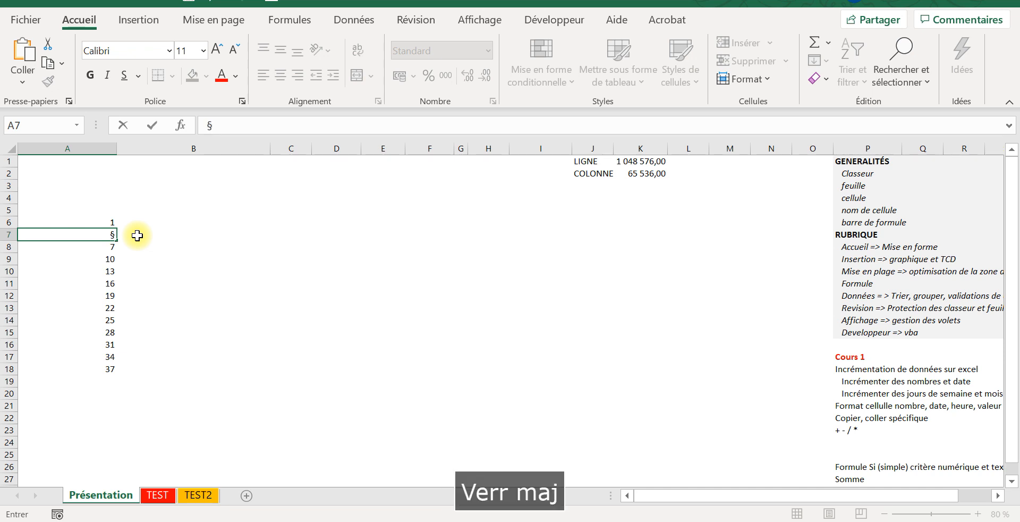
type("5")
key("BackSpace")
key("BackSpace")
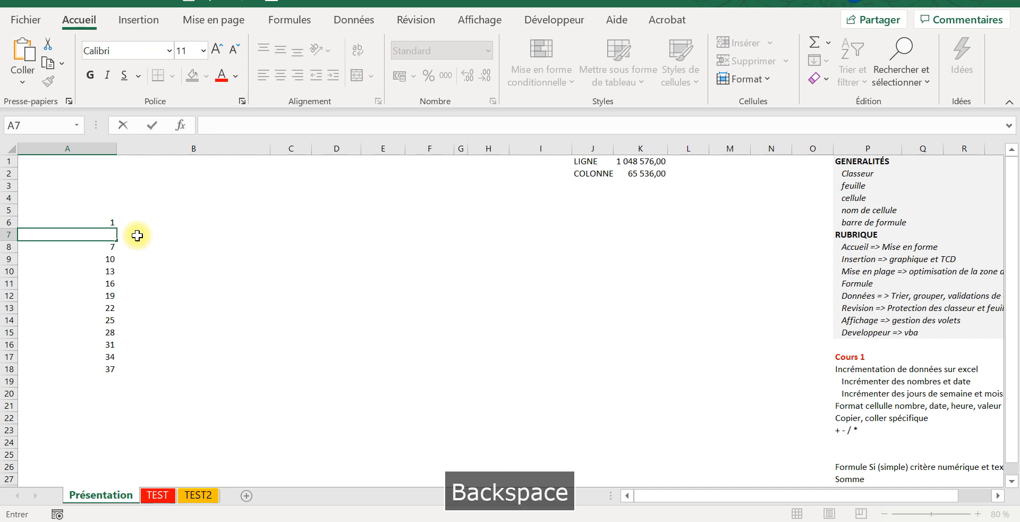
Switch the keyboard layout to Français (France), Clavier Français, and enter -5 in cell A7
key("super+space")
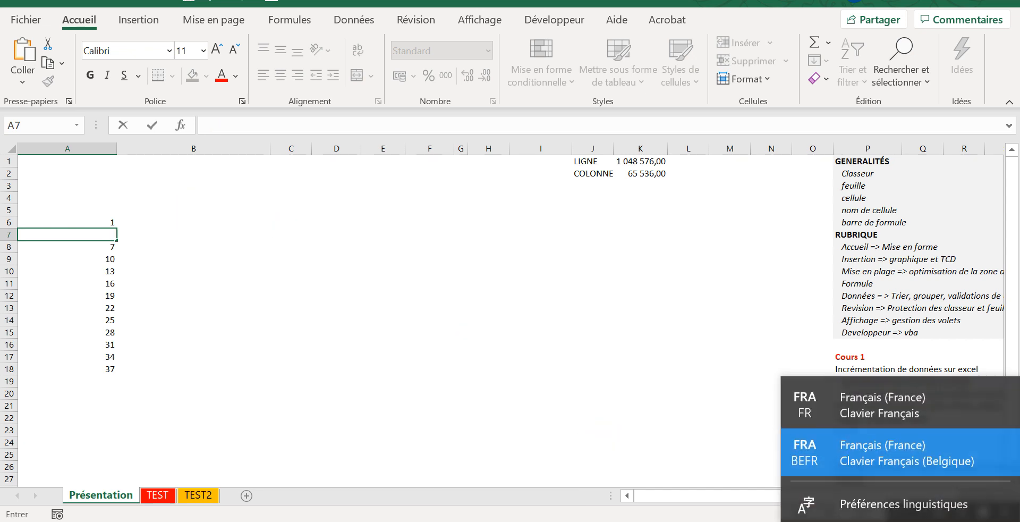
left_click(798, 399)
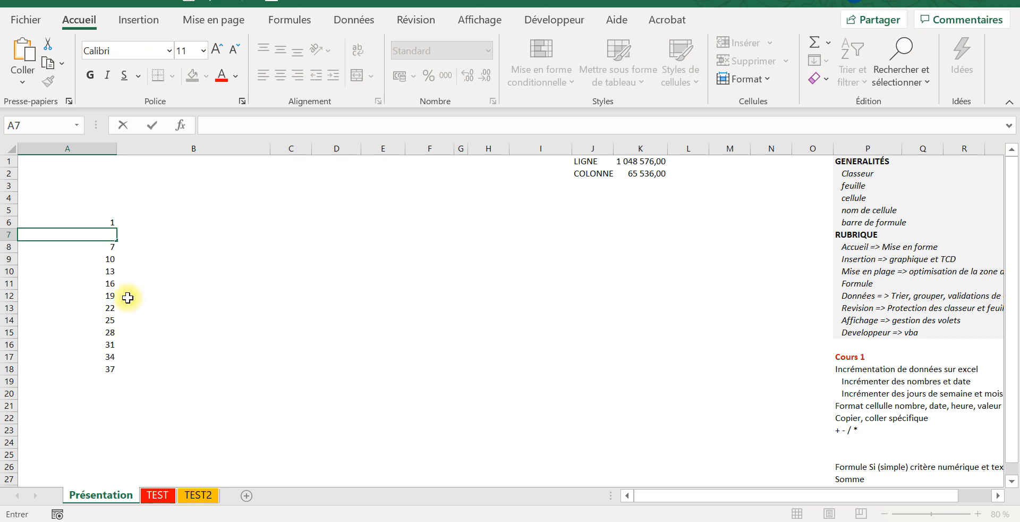
key("Caps_Lock")
type("-")
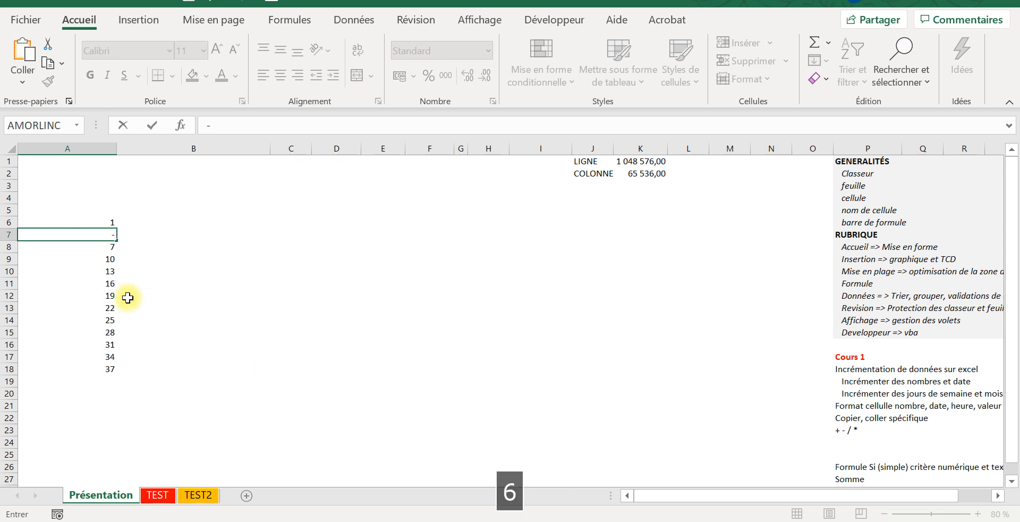
key("Caps_Lock")
type("5")
key("Return")
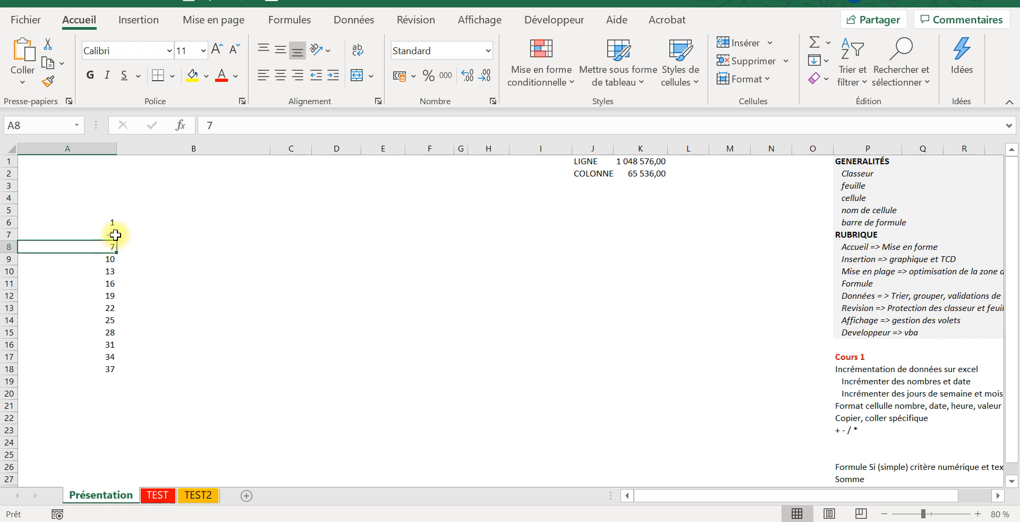
Extend the series from A6:A7 into cell A8, and fill down from A8 alone to A17
left_click_drag(116, 224, 118, 240)
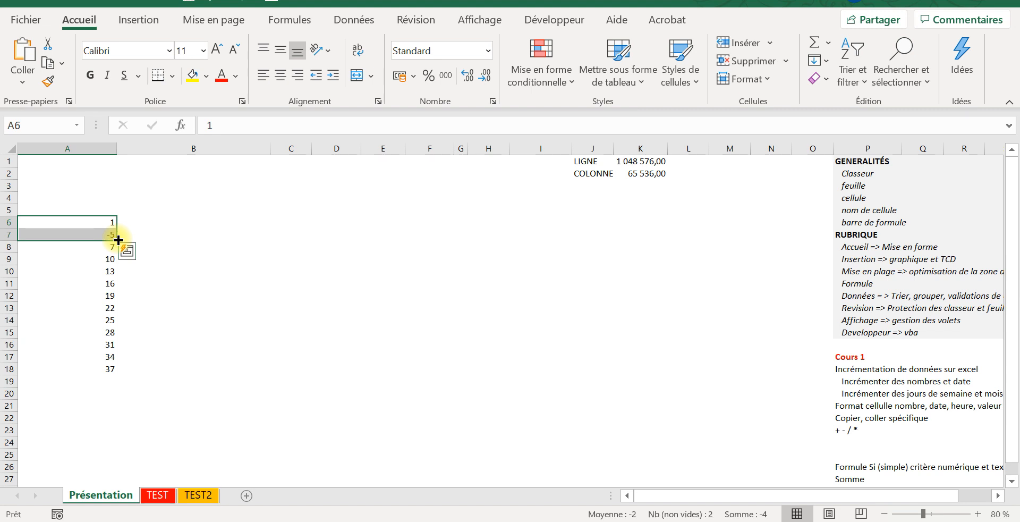
left_click_drag(118, 241, 118, 250)
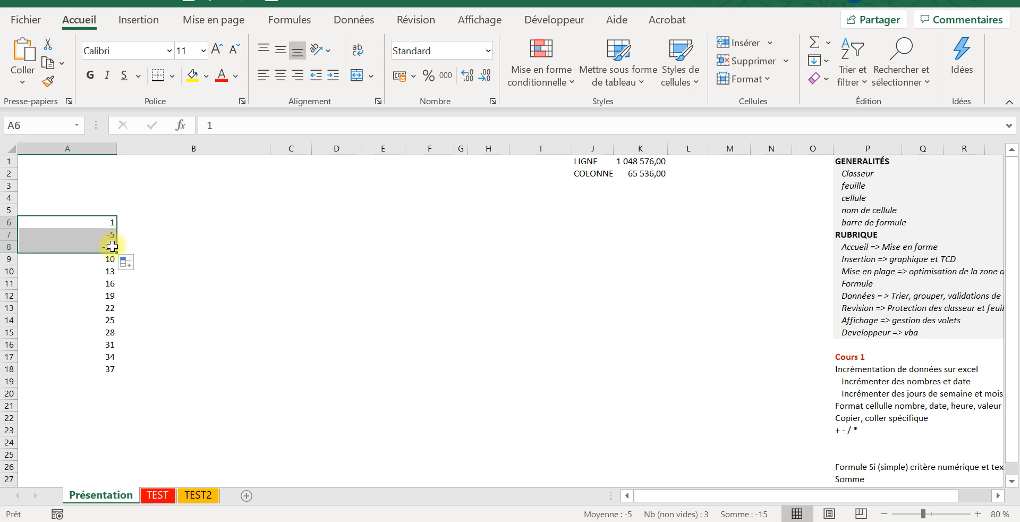
left_click(113, 247)
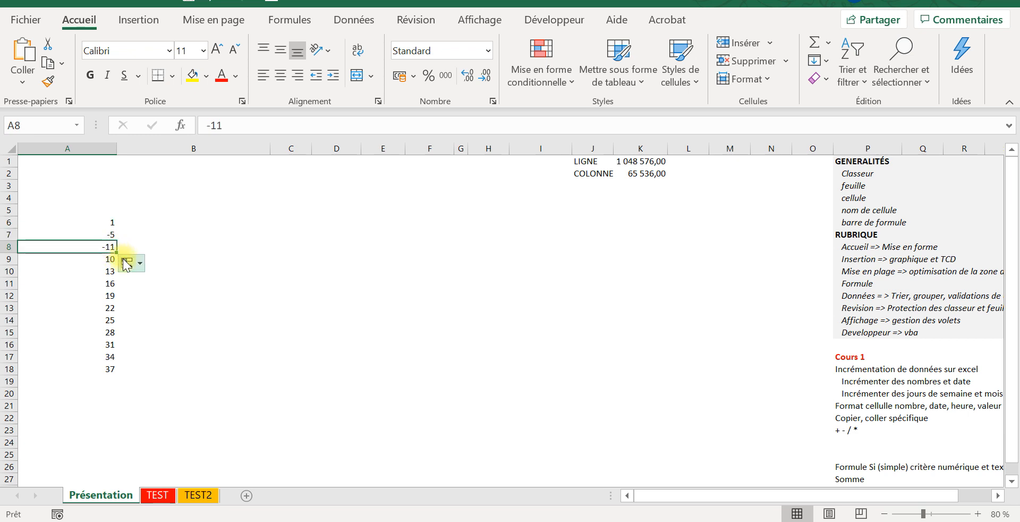
left_click_drag(118, 253, 115, 362)
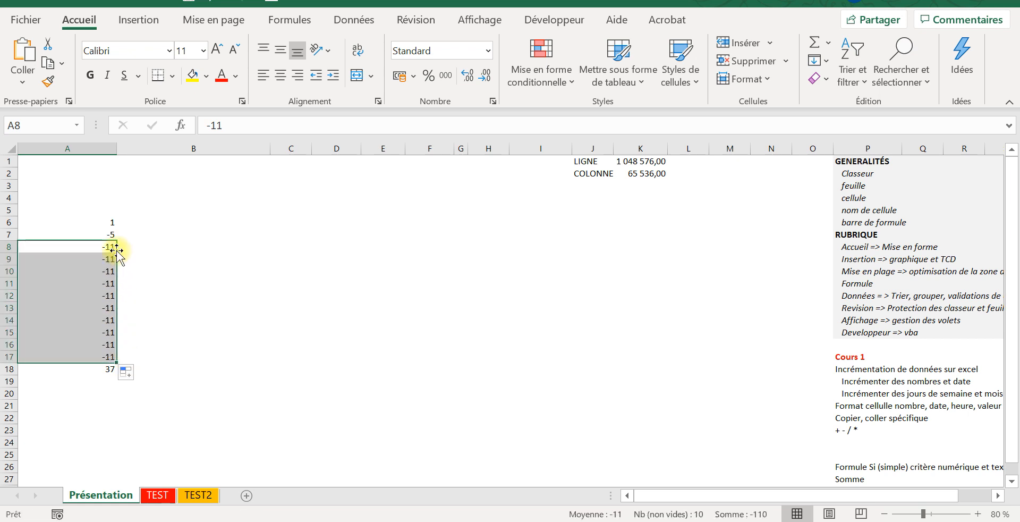
Refill the decreasing series from its first values, starting at A6, down to cell A18
left_click_drag(111, 226, 118, 369)
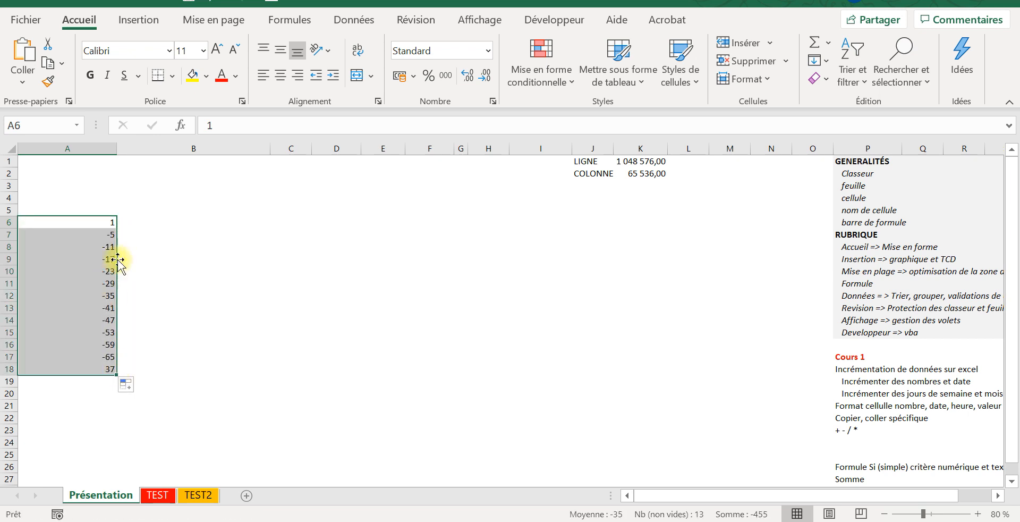
left_click(148, 232)
left_click(109, 235)
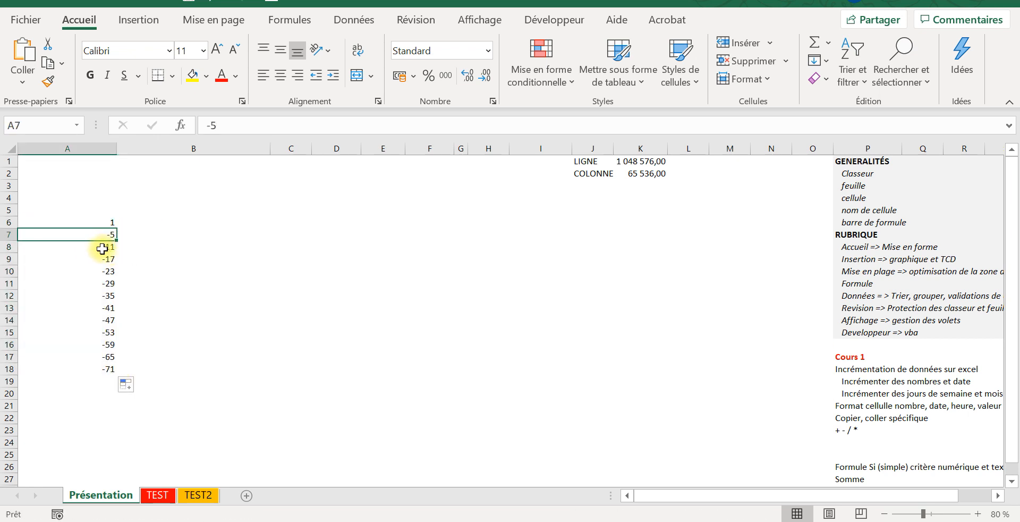
left_click(107, 247)
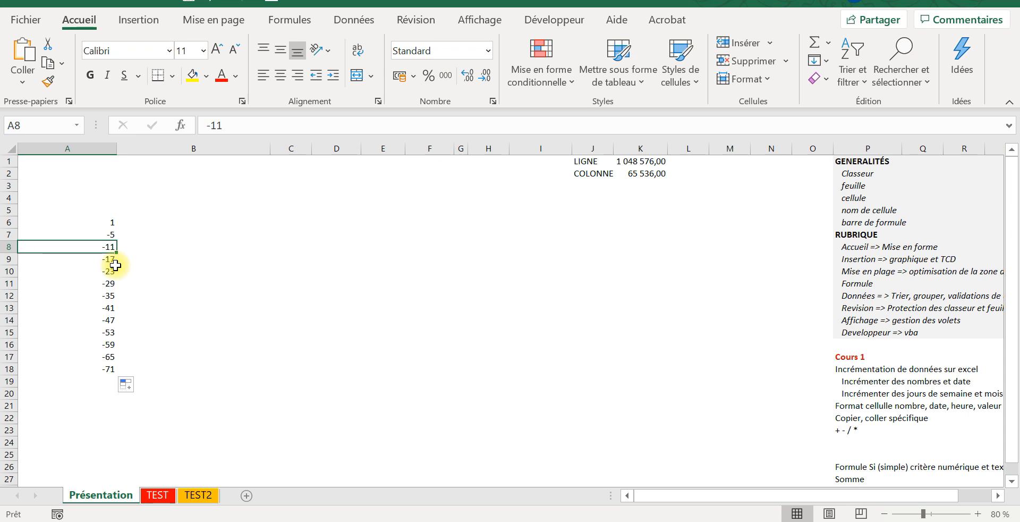
Clear the number series in range A6:B19 and enter LUNDI in cell A6
left_click_drag(110, 221, 117, 383)
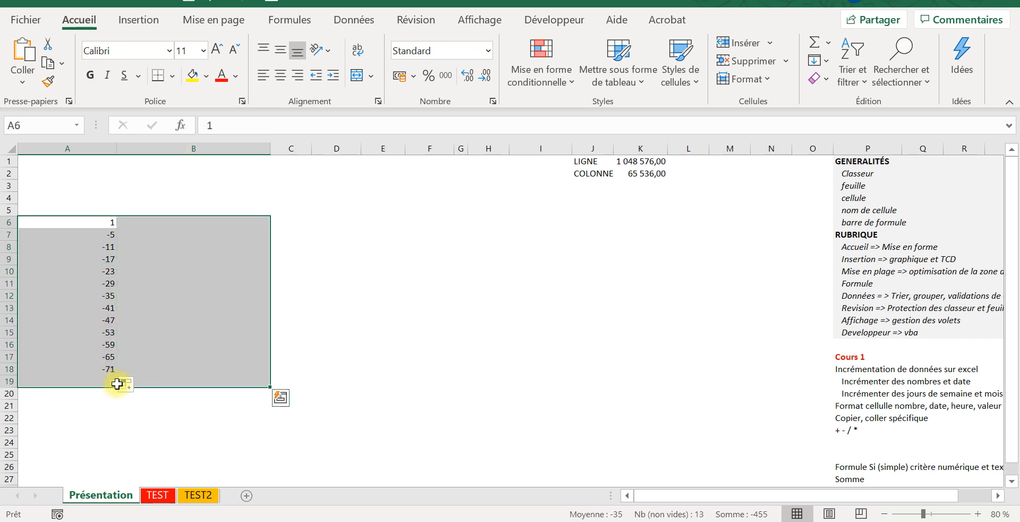
key("Delete")
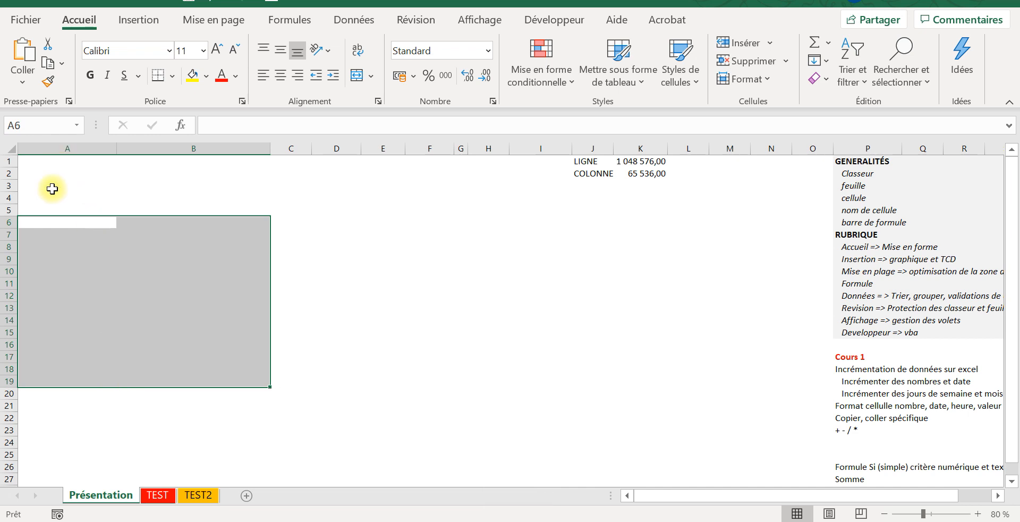
left_click(45, 222)
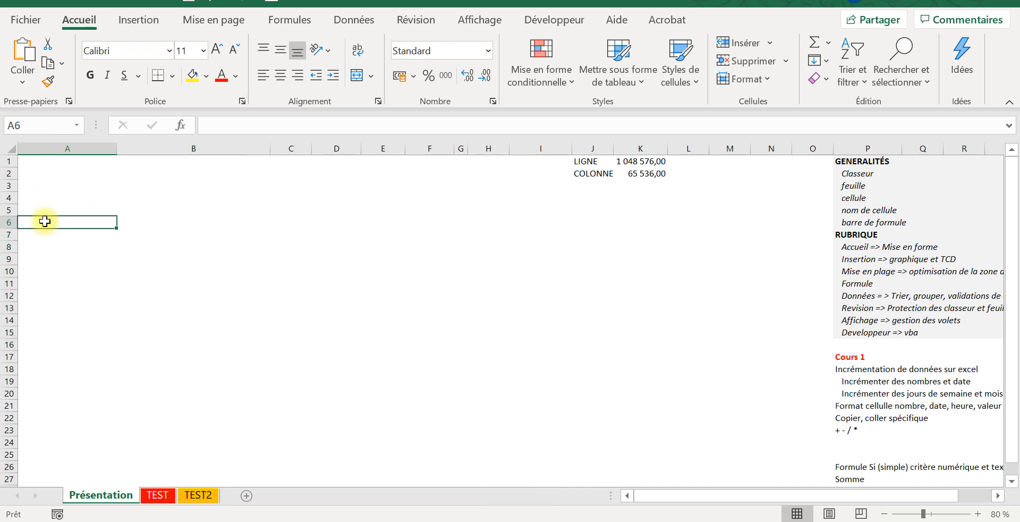
type("LUNDI")
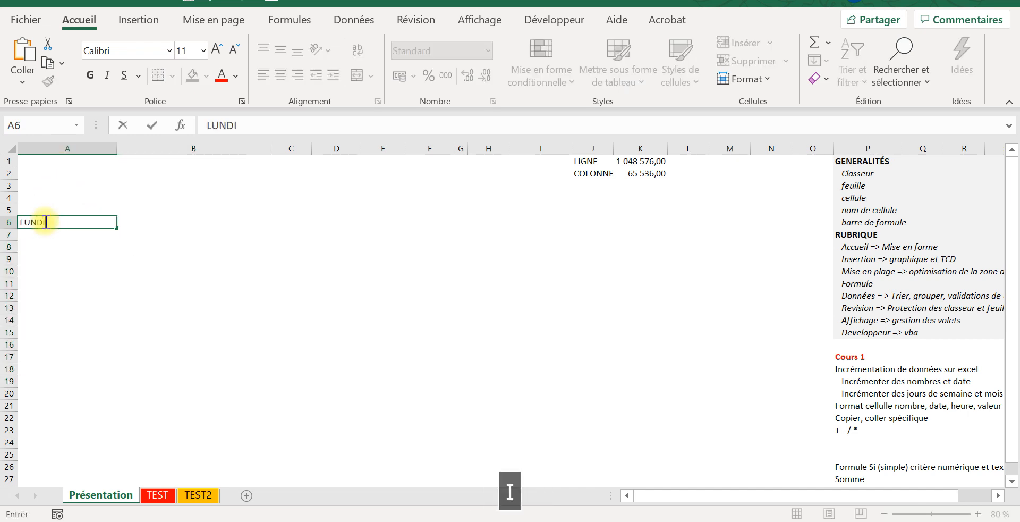
key("Return")
Fill the weekdays from A6 down to A13, and delete the repeated LUNDI in A13
double_click(45, 221)
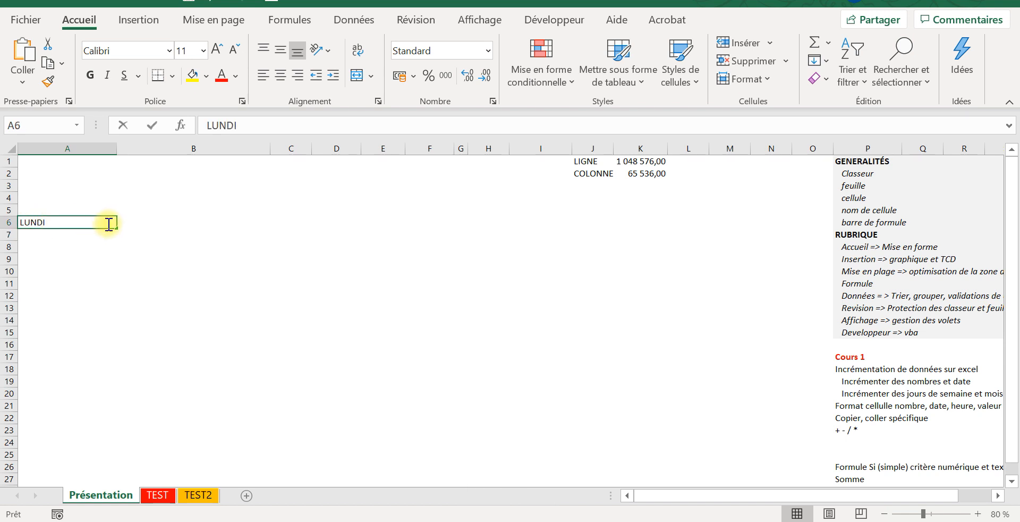
left_click(128, 238)
left_click(85, 222)
left_click_drag(116, 230, 107, 312)
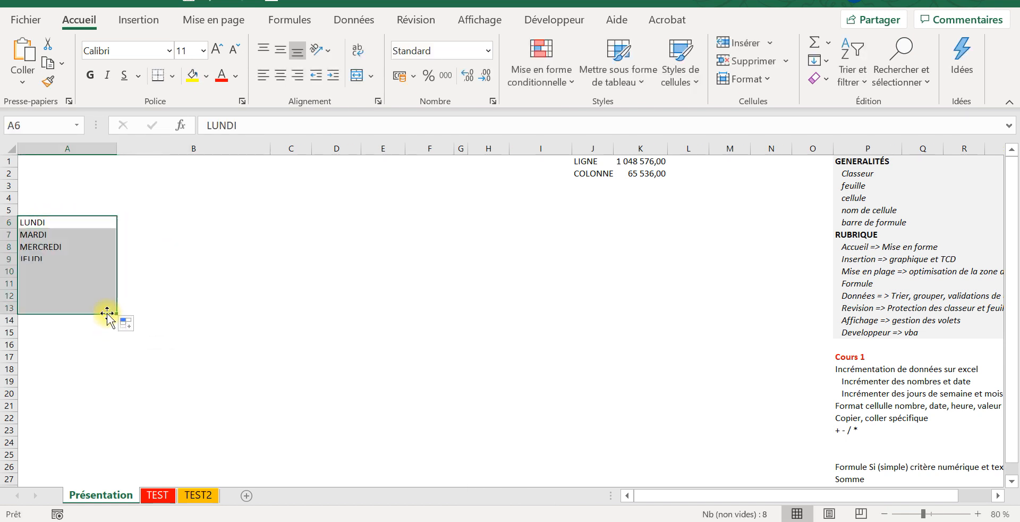
left_click(99, 306)
key("Delete")
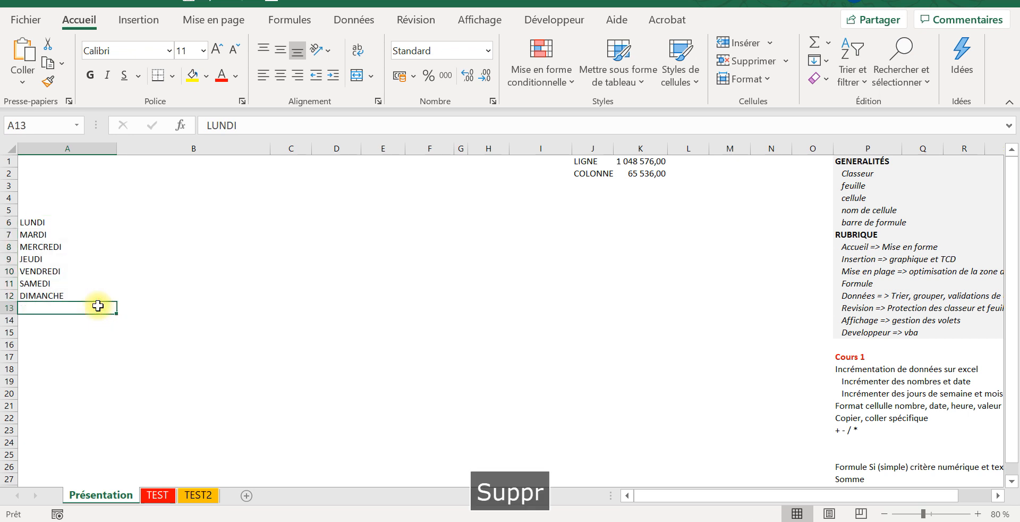
left_click_drag(48, 223, 51, 296)
Enter MERCREDI in cell B7 and fill the weekdays down to B11
left_click(258, 236)
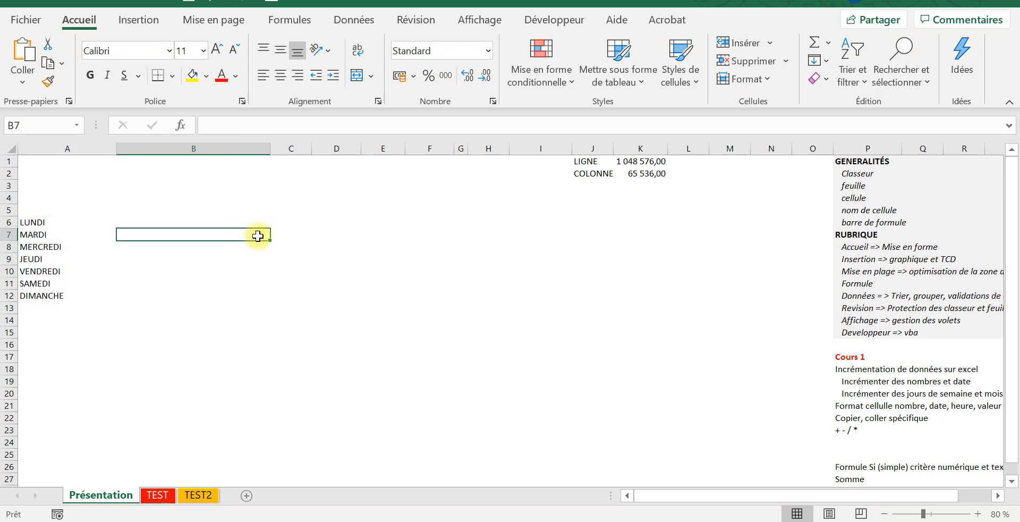
type("MERCREDI")
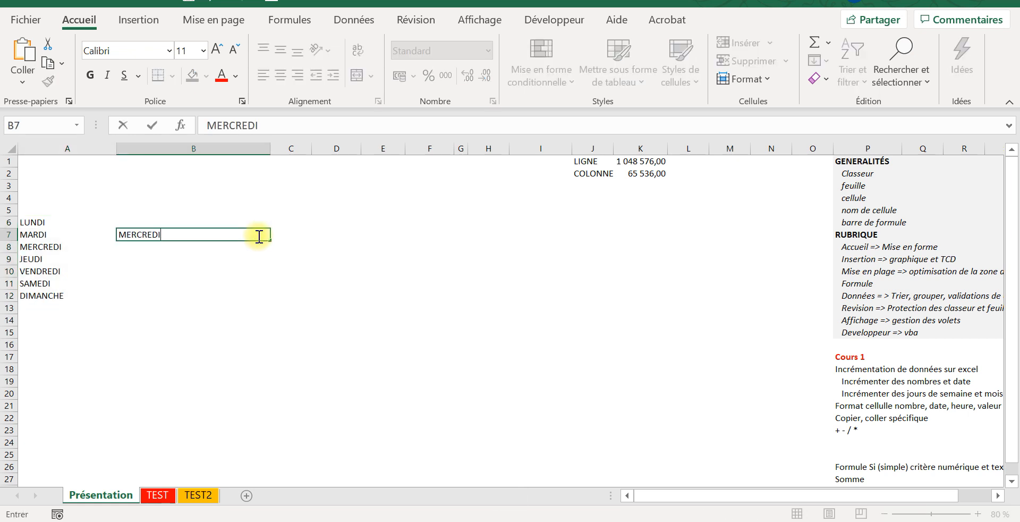
key("Return")
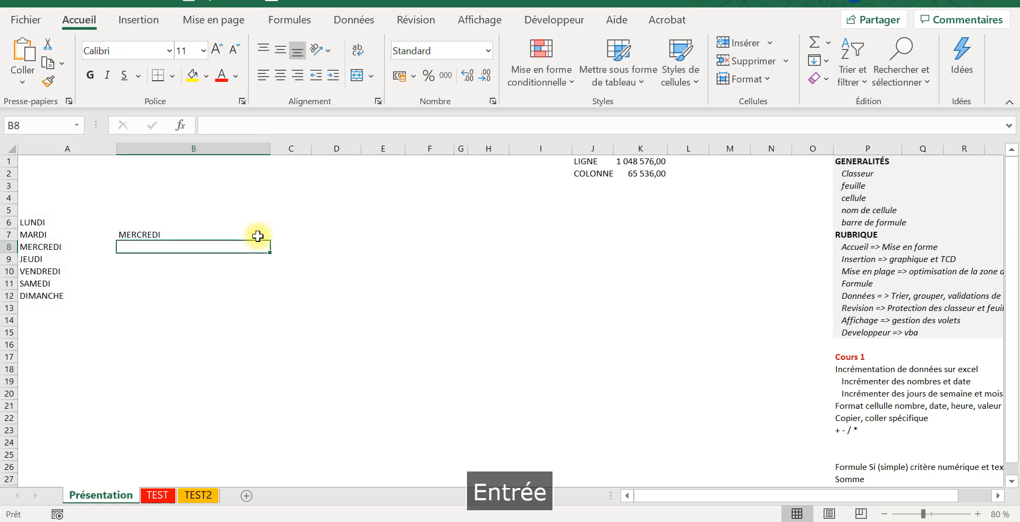
left_click(258, 236)
left_click_drag(269, 239, 269, 273)
left_click_drag(269, 290, 269, 291)
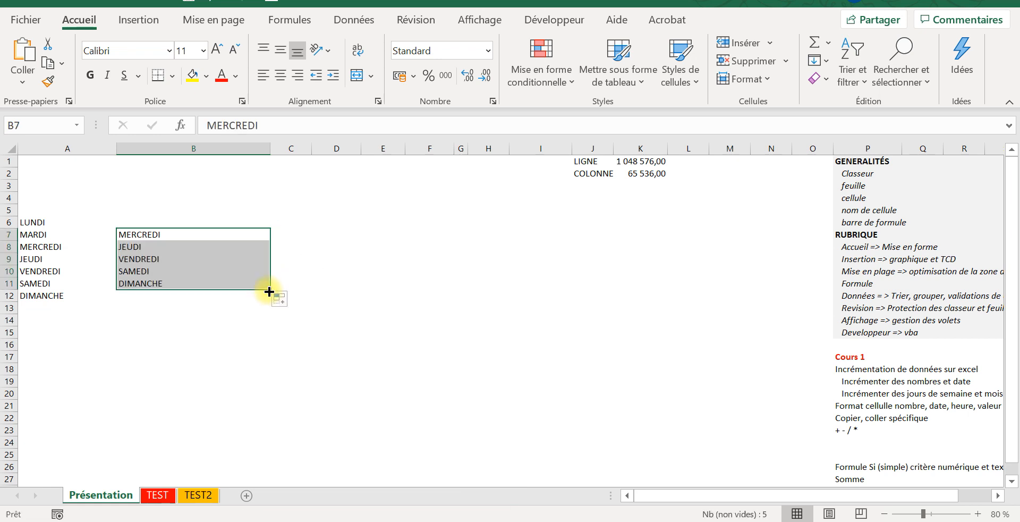
Enter JANVIER in cell A16 and fill the months across row 16 to DÉCEMBRE in column L
left_click(37, 343)
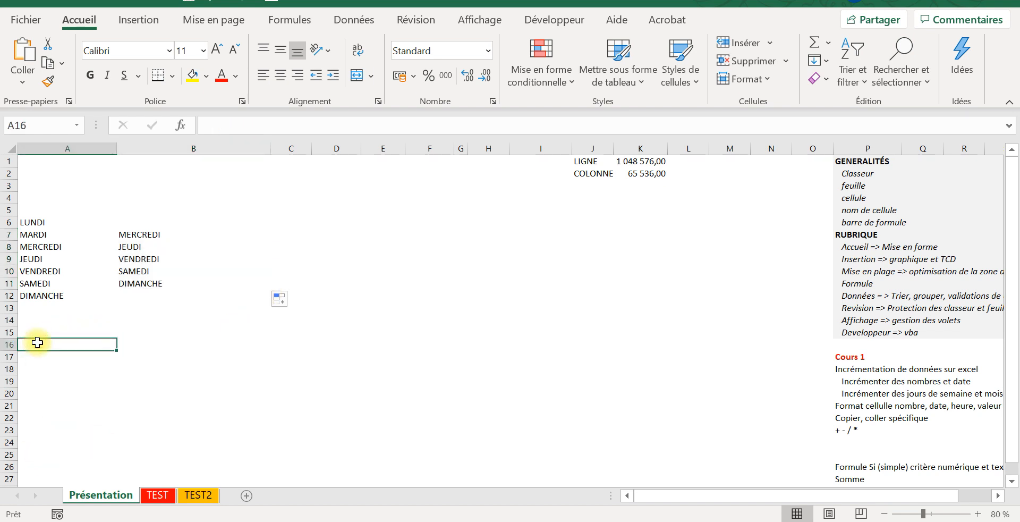
type("JANV")
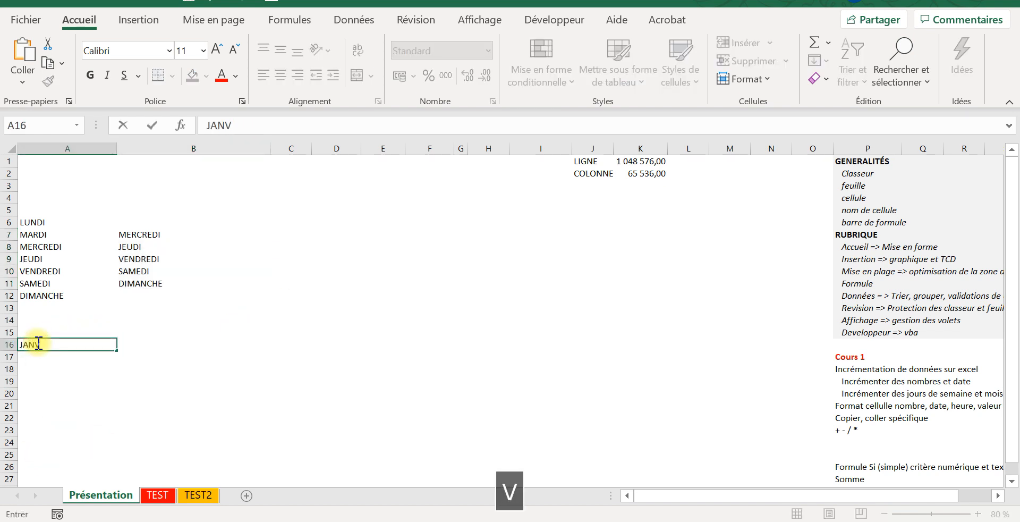
type("IER")
key("Tab")
left_click(38, 345)
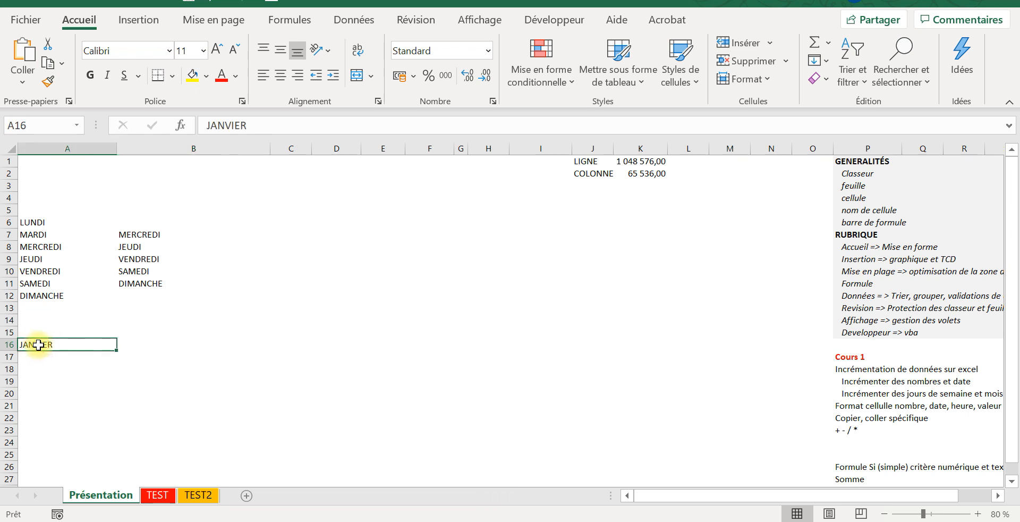
left_click_drag(116, 349, 700, 328)
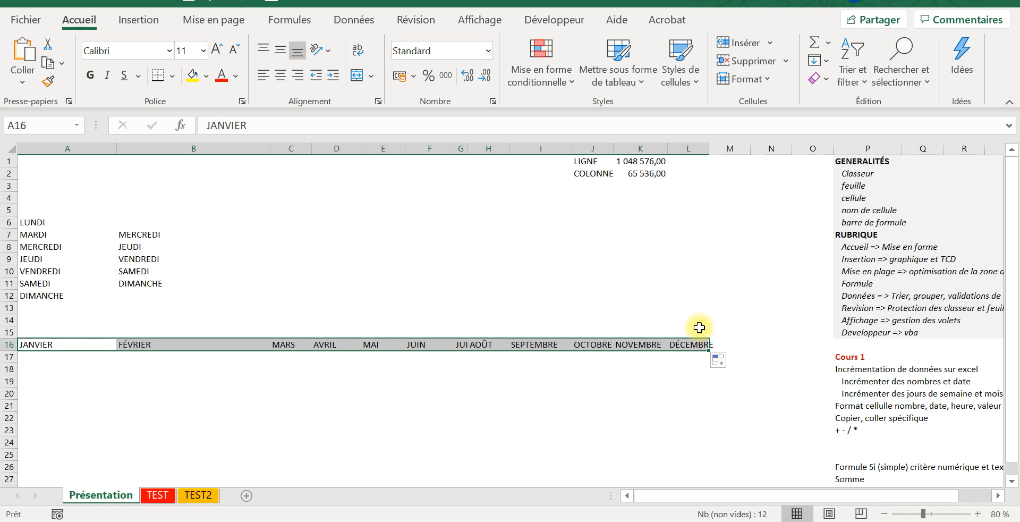
Clear the months in A16:L16 and the weekday lists in A5:B13
key("Delete")
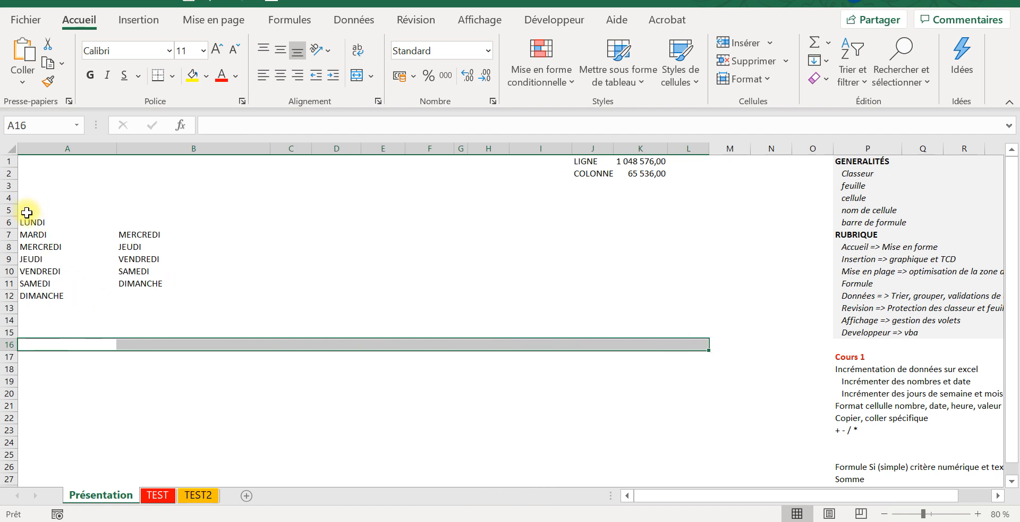
left_click_drag(40, 210, 158, 302)
key("Delete")
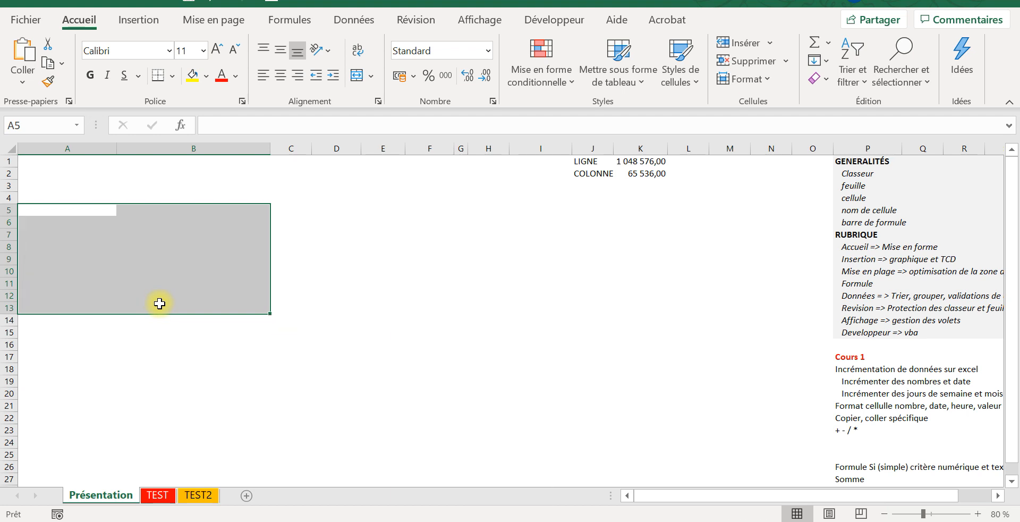
Enter CLIENT A in cell A9 and CLIENT B in cell A10
left_click(64, 260)
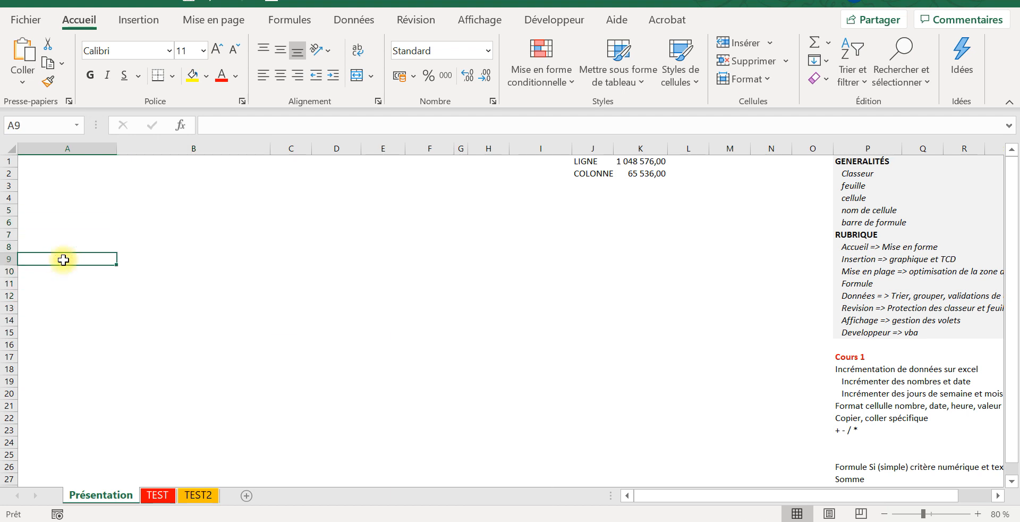
type("CLI")
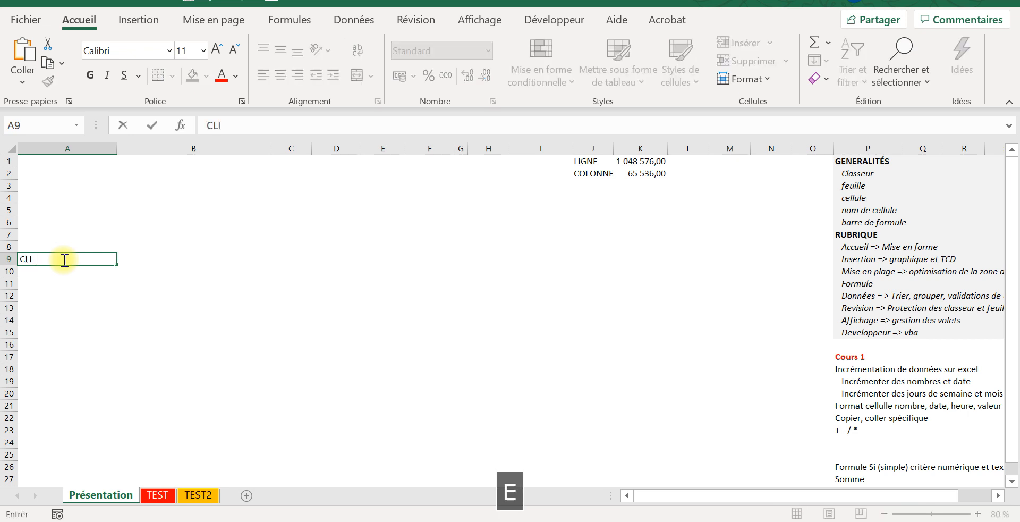
type("ENT A")
key("Return")
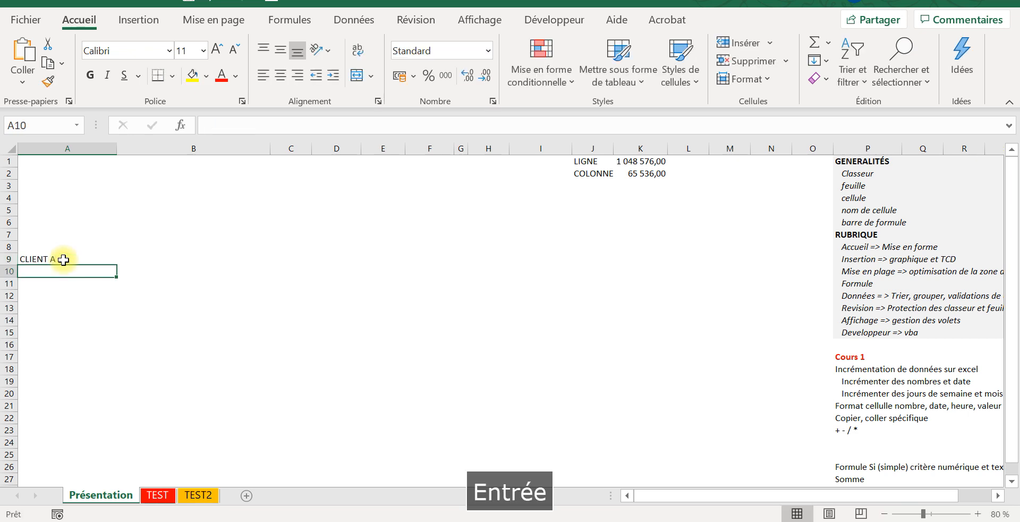
type("CLIENT B")
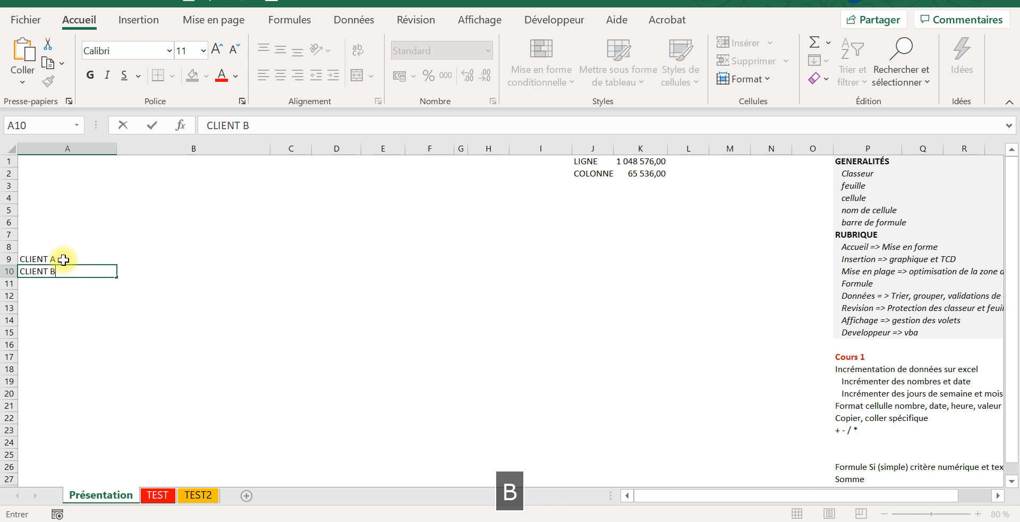
key("Tab")
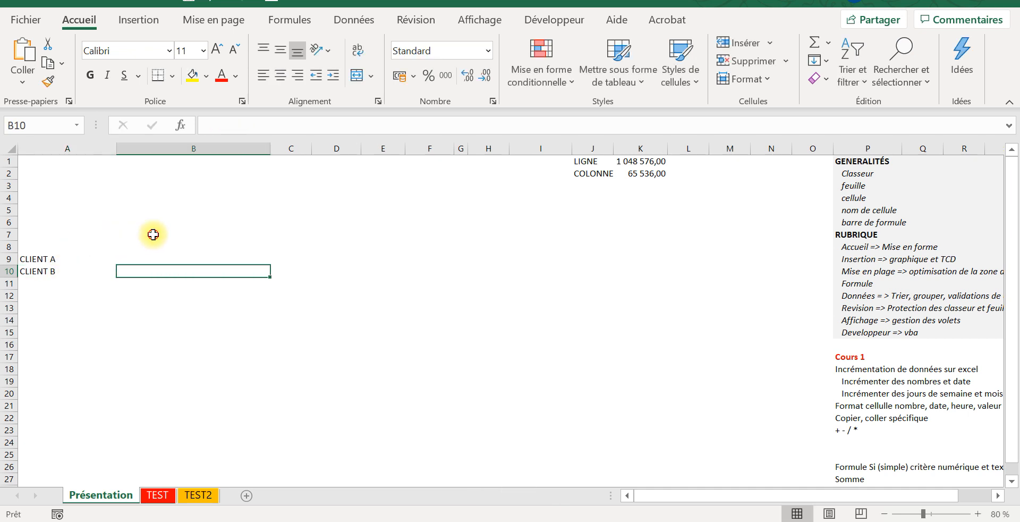
Enter LUNDI in cell B8 and fill the weekdays across row 8 to DIMANCHE in column H
left_click(150, 233)
left_click(141, 257)
left_click(45, 257)
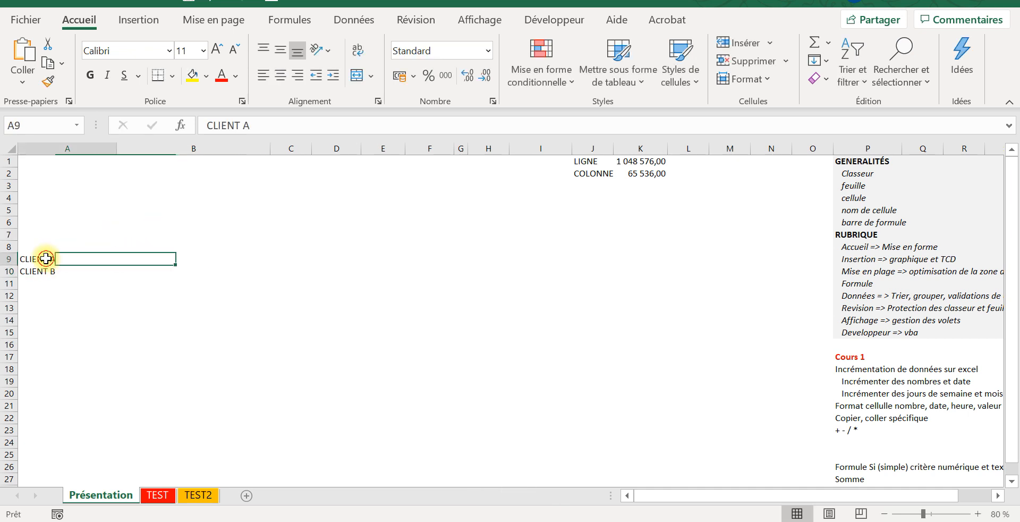
left_click(123, 246)
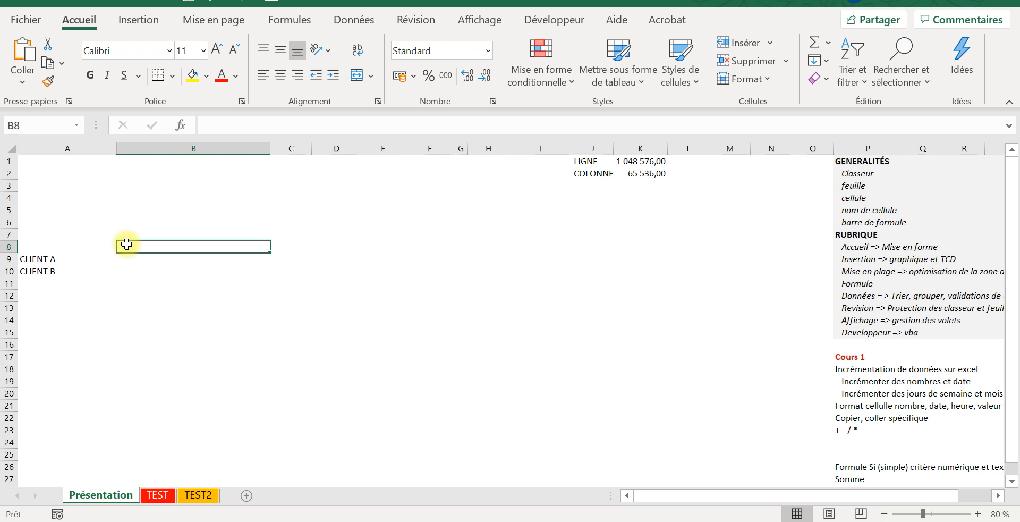
type("LUNDI")
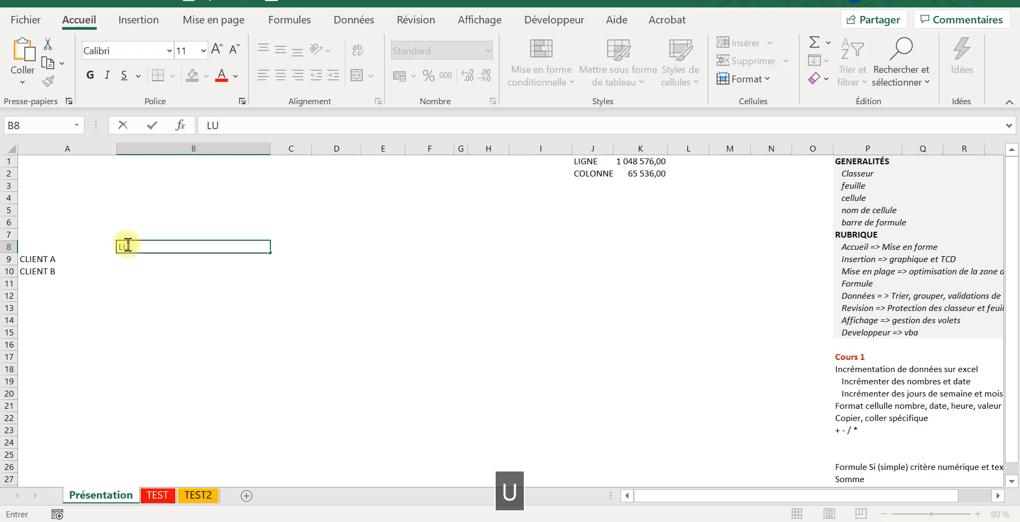
key("Tab")
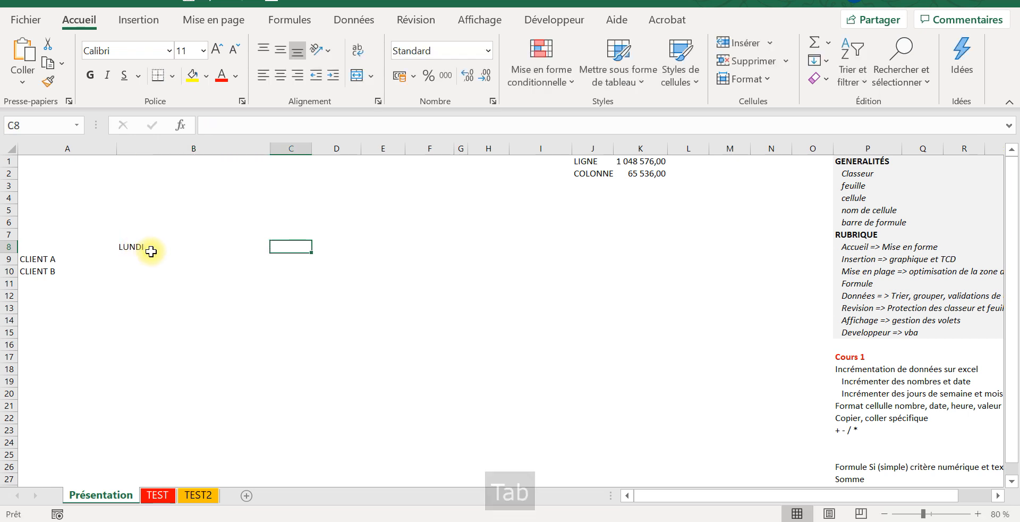
left_click(150, 249)
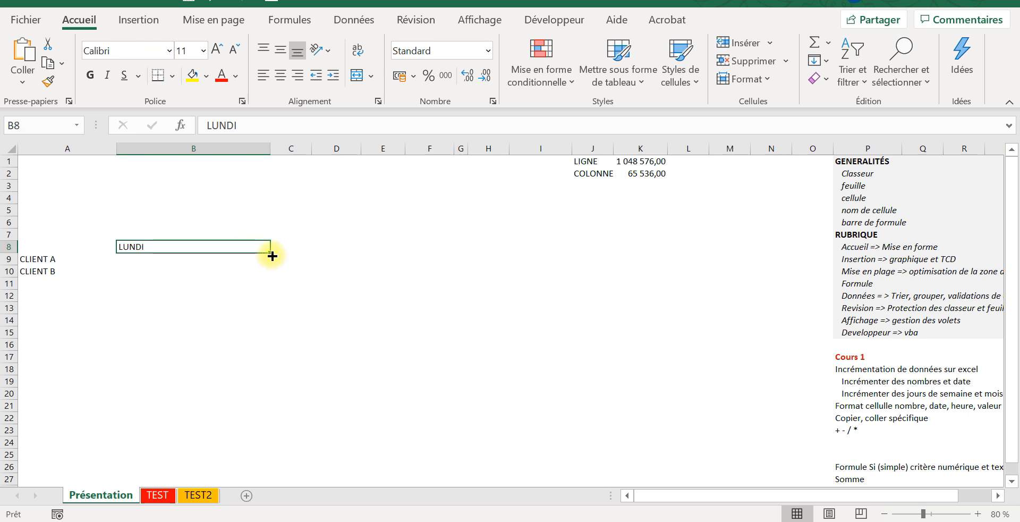
left_click_drag(270, 253, 539, 229)
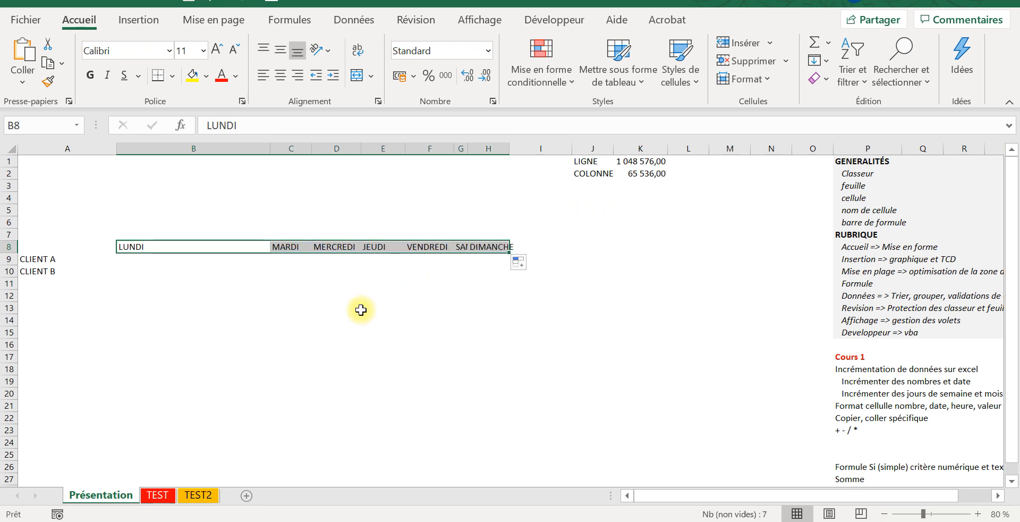
Autofit the widths of columns B and G to their contents
double_click(267, 150)
left_click(165, 367)
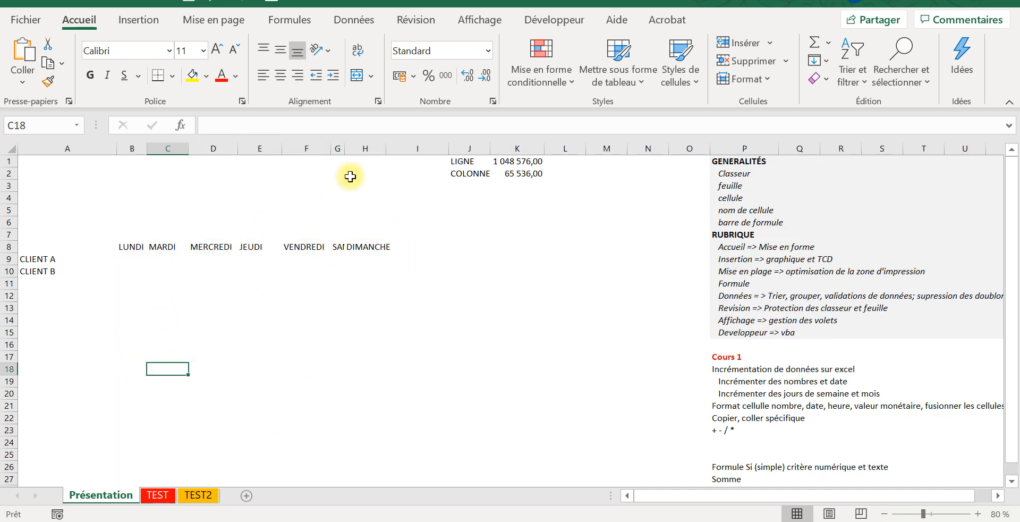
double_click(343, 151)
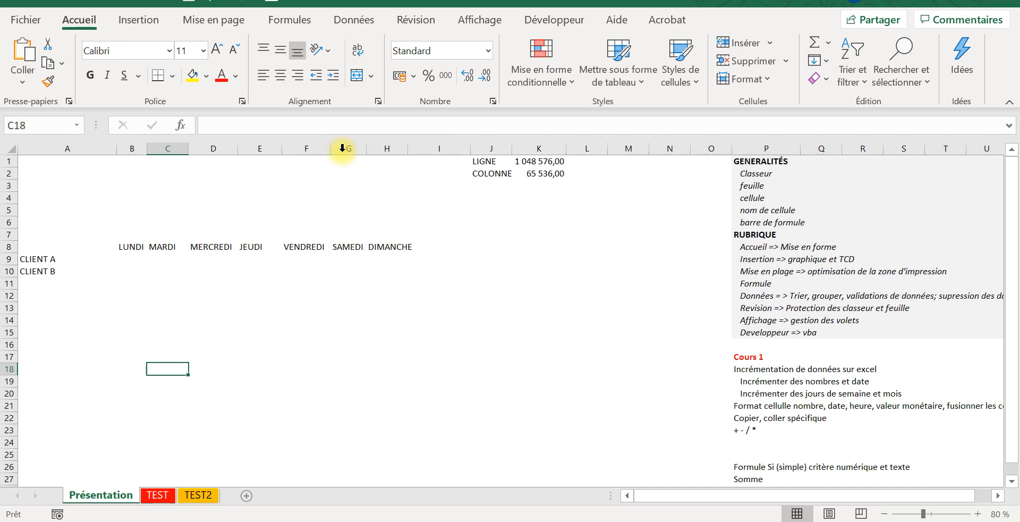
left_click(122, 272)
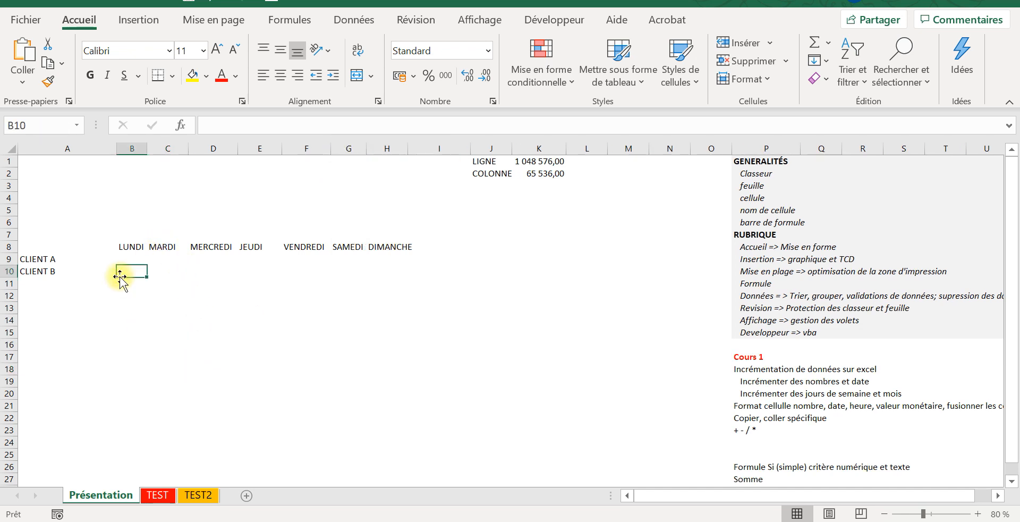
type("DJCDJ")
key("BackSpace")
key("BackSpace")
key("BackSpace")
key("BackSpace")
key("BackSpace")
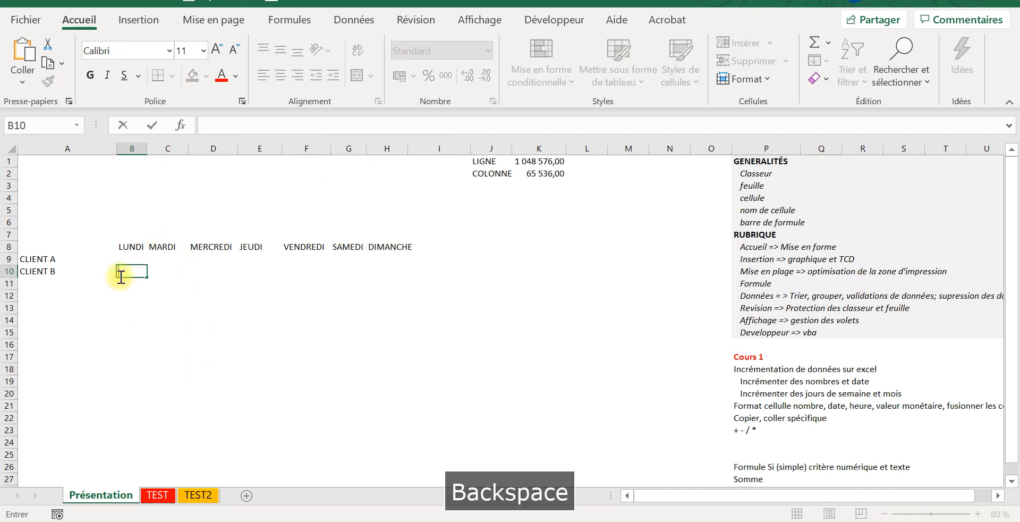
Replace the weekday in cell B8 with JANVIER and fill the months across row 8 to DÉCEMBRE in column M
left_click(130, 246)
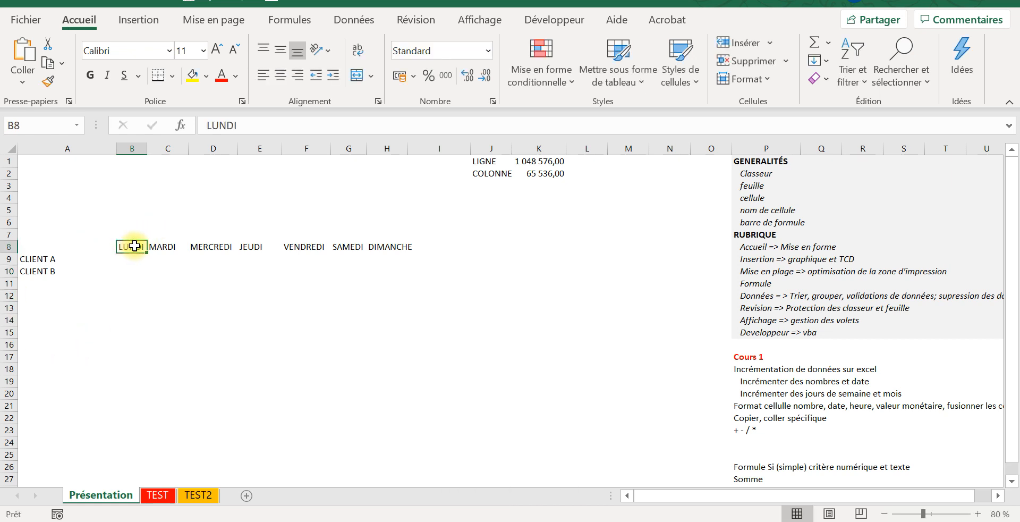
type("JANVIER")
key("Tab")
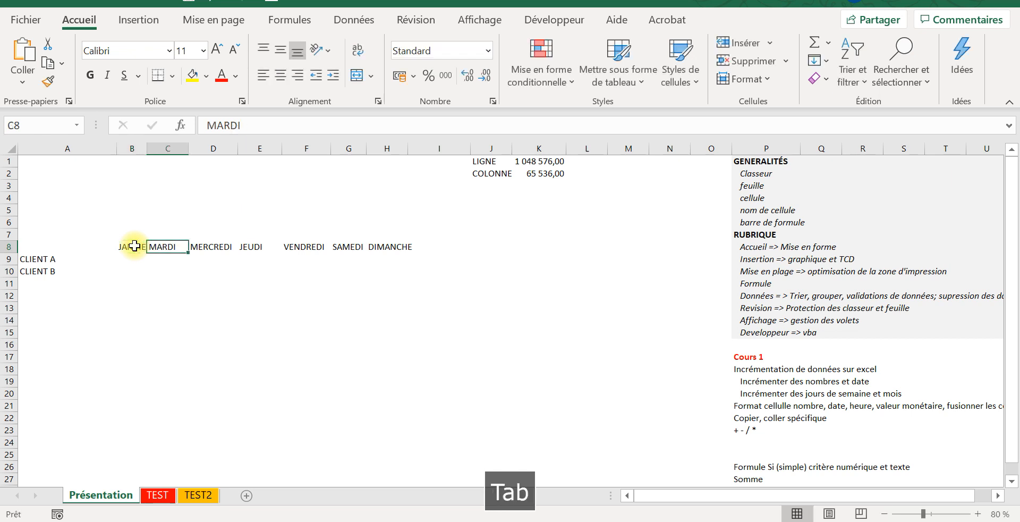
left_click(134, 246)
left_click_drag(146, 253, 412, 219)
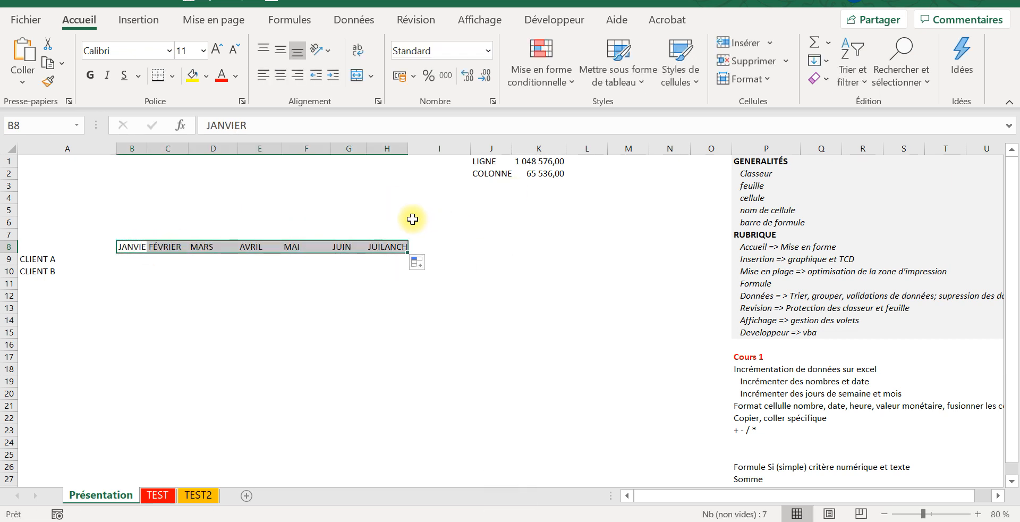
left_click_drag(409, 252, 631, 234)
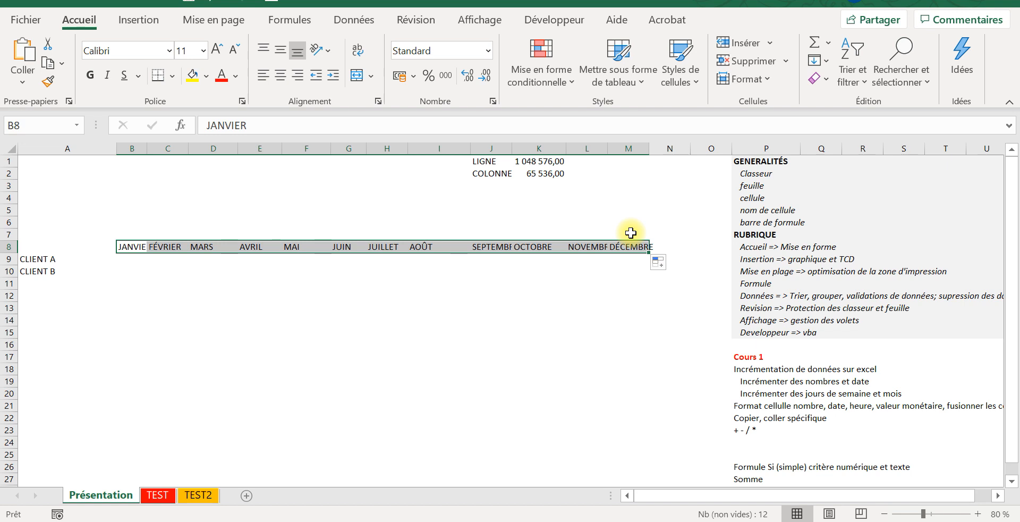
Clear the month names from cells B8:M8
key("Delete")
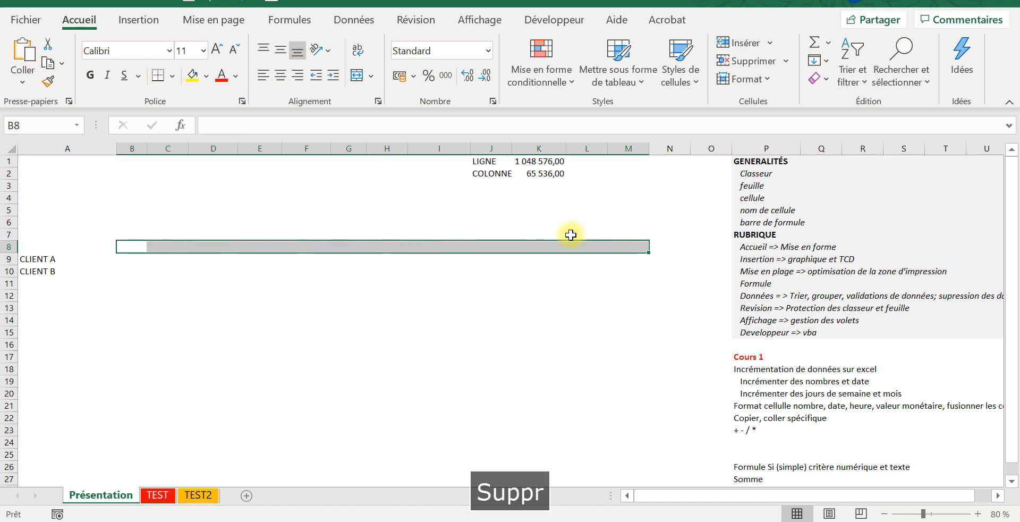
left_click(36, 251)
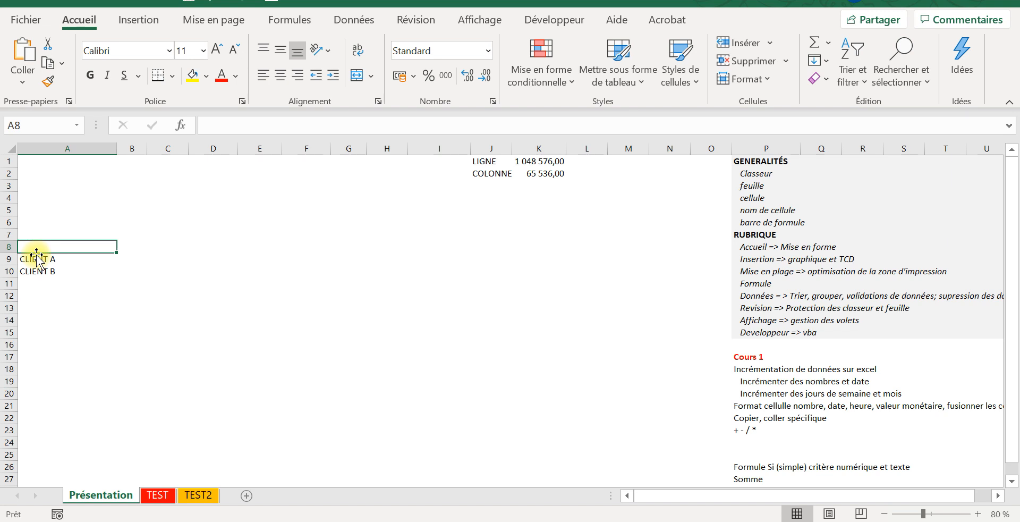
View the advanced Excel options down to the section with the custom lists setting, then close the options without changes
left_click(24, 19)
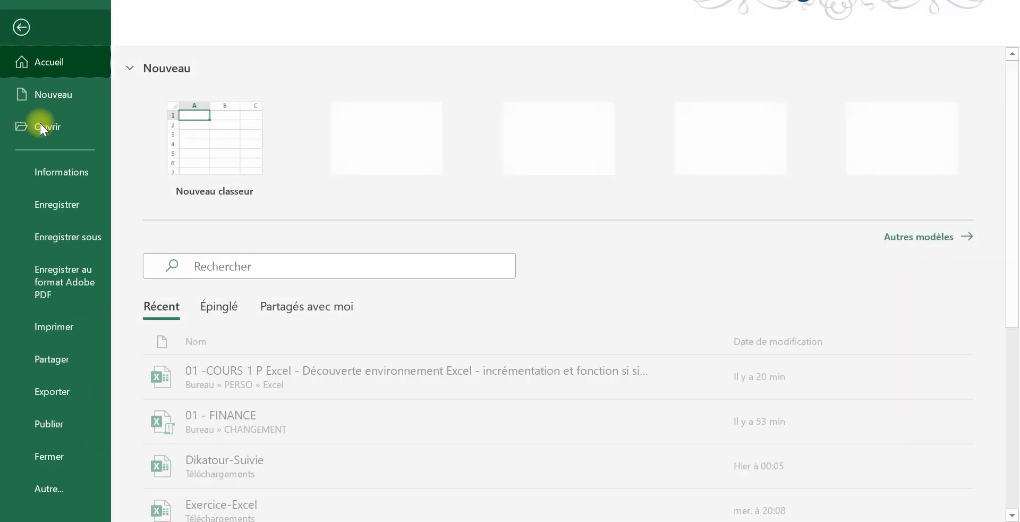
left_click(59, 487)
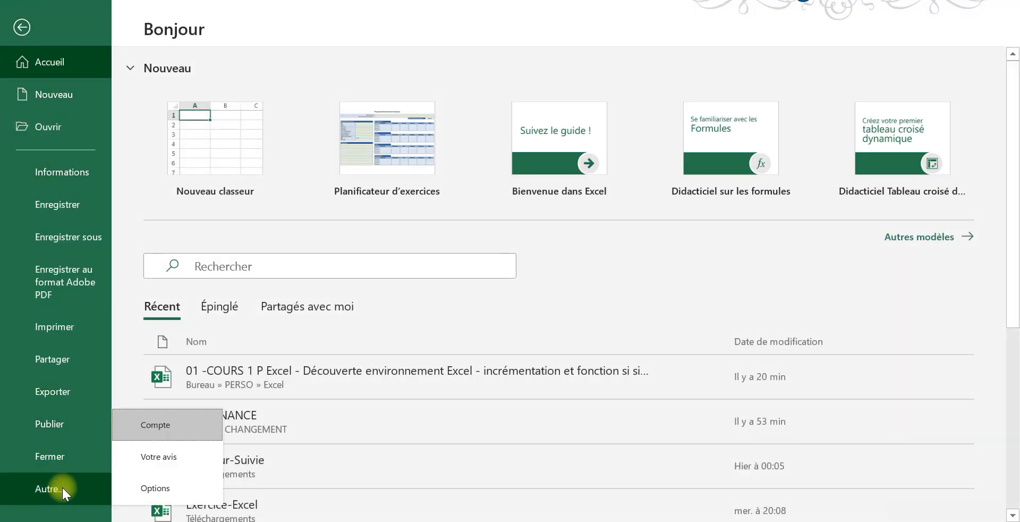
left_click(156, 482)
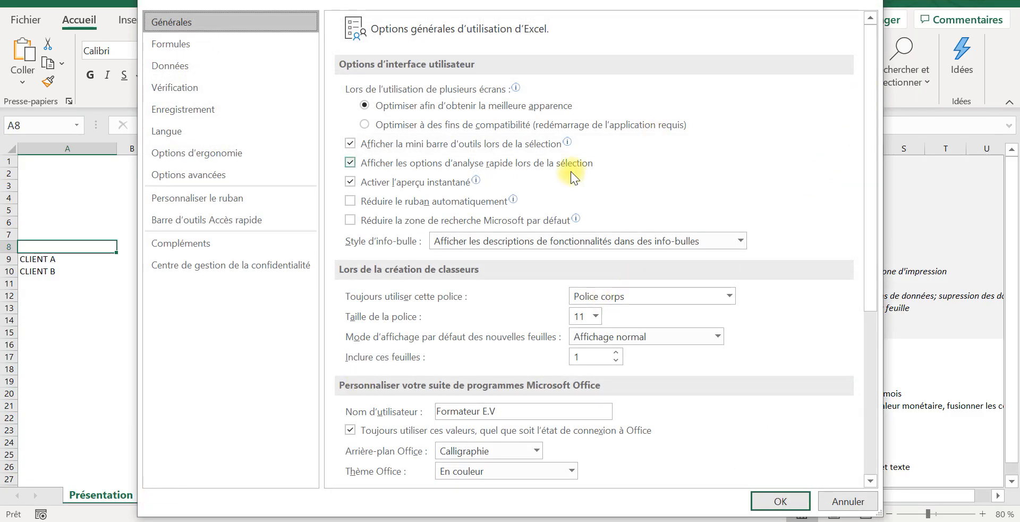
left_click(225, 175)
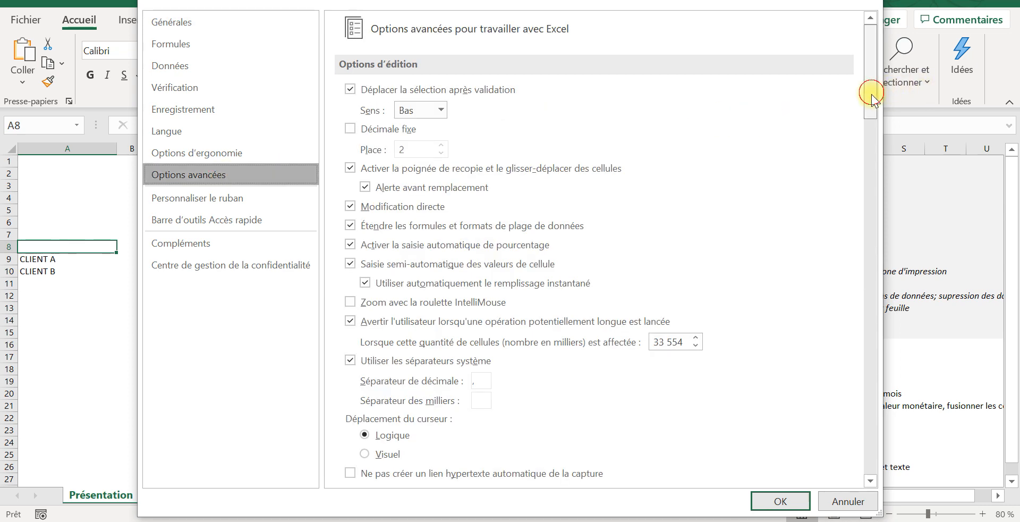
left_click_drag(873, 96, 936, 483)
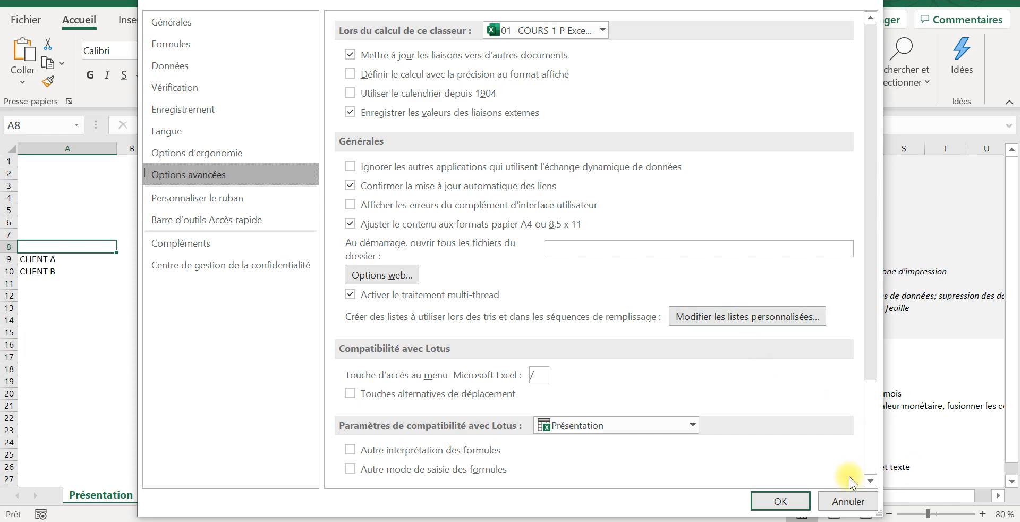
left_click(850, 501)
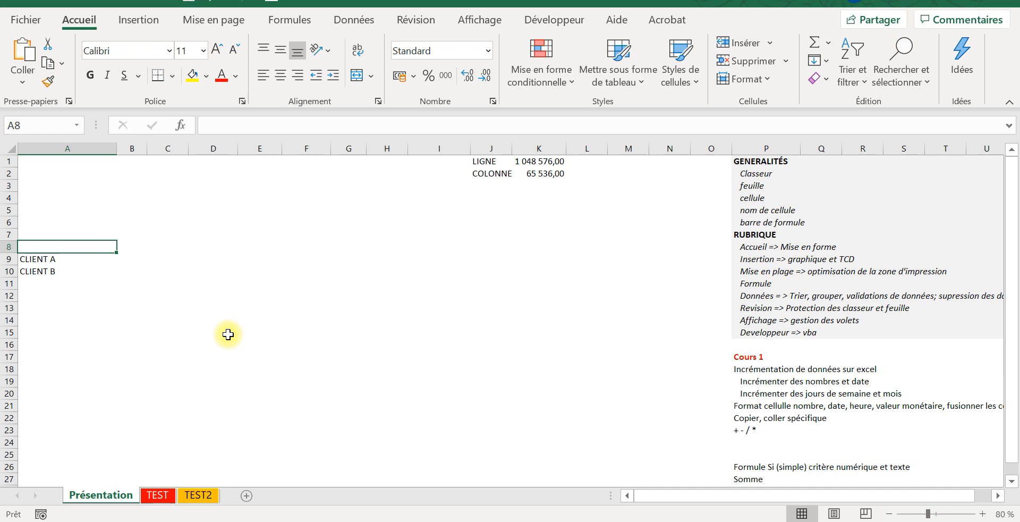
left_click(218, 303)
left_click(266, 304)
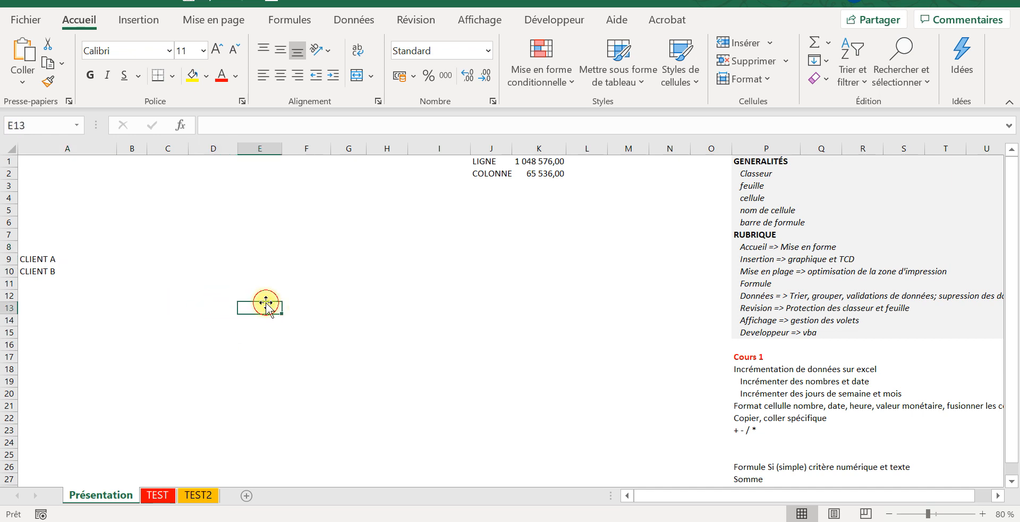
left_click(317, 305)
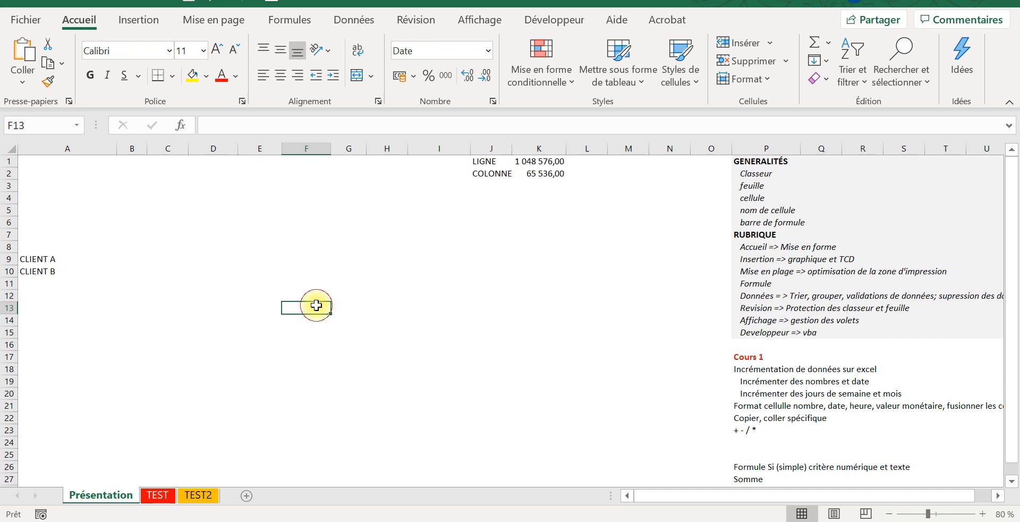
left_click(378, 307)
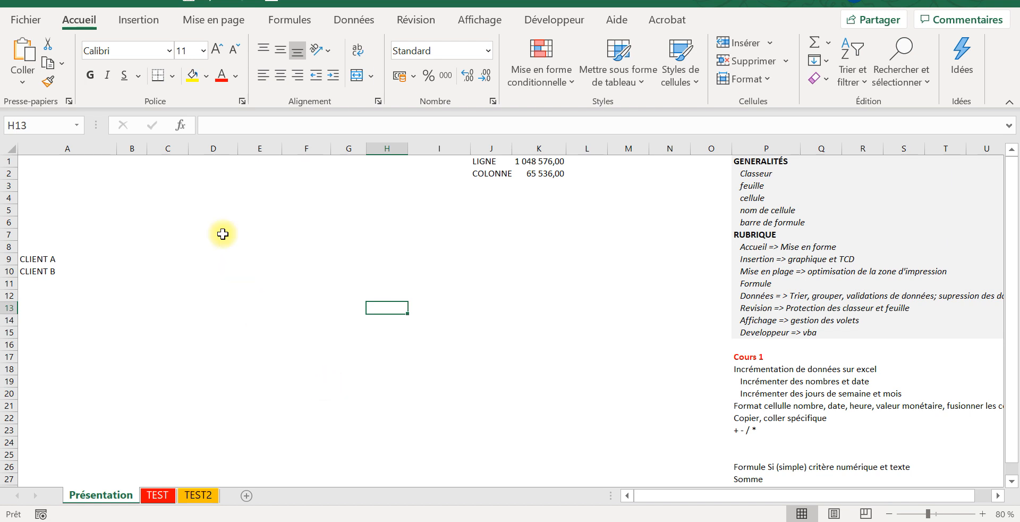
Open the custom lists editor from the general section of the advanced Excel options
left_click(24, 20)
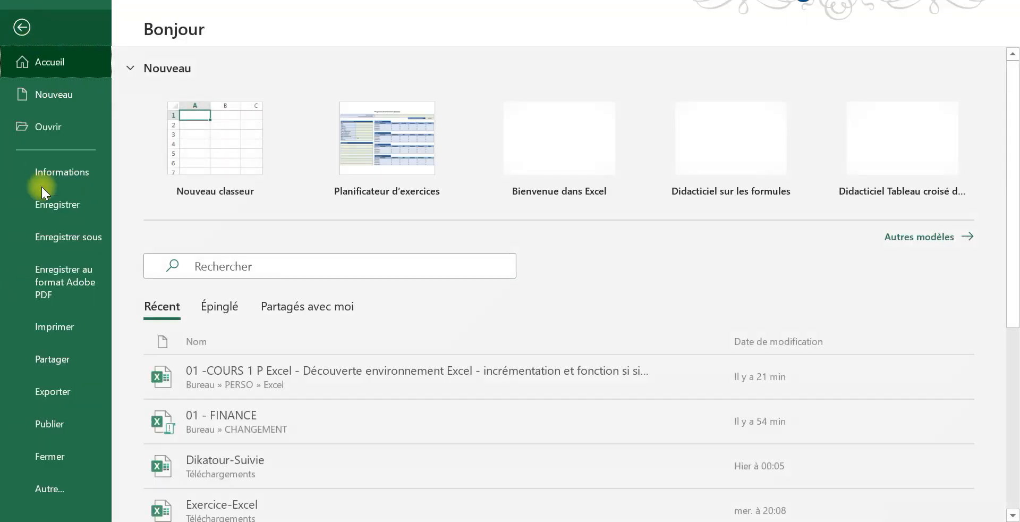
left_click(46, 490)
left_click(122, 487)
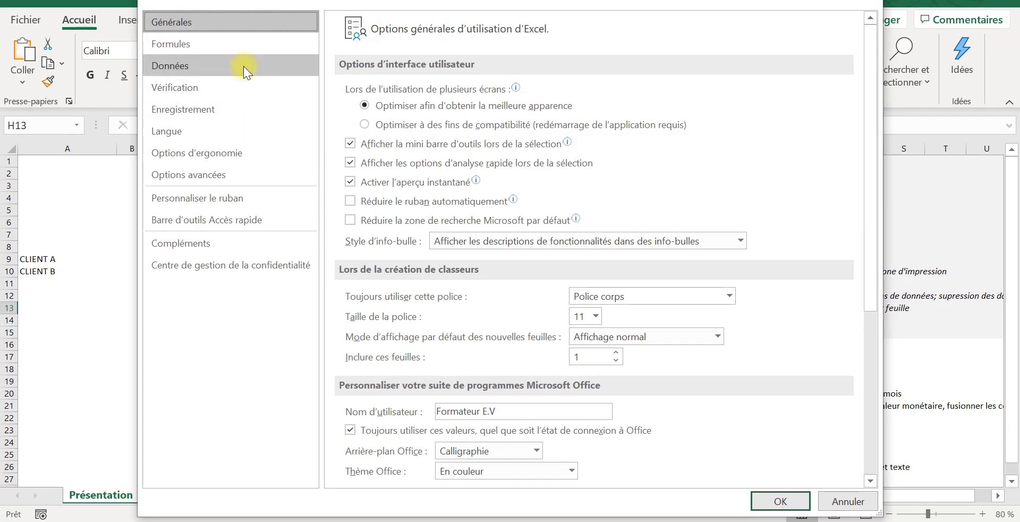
left_click(205, 178)
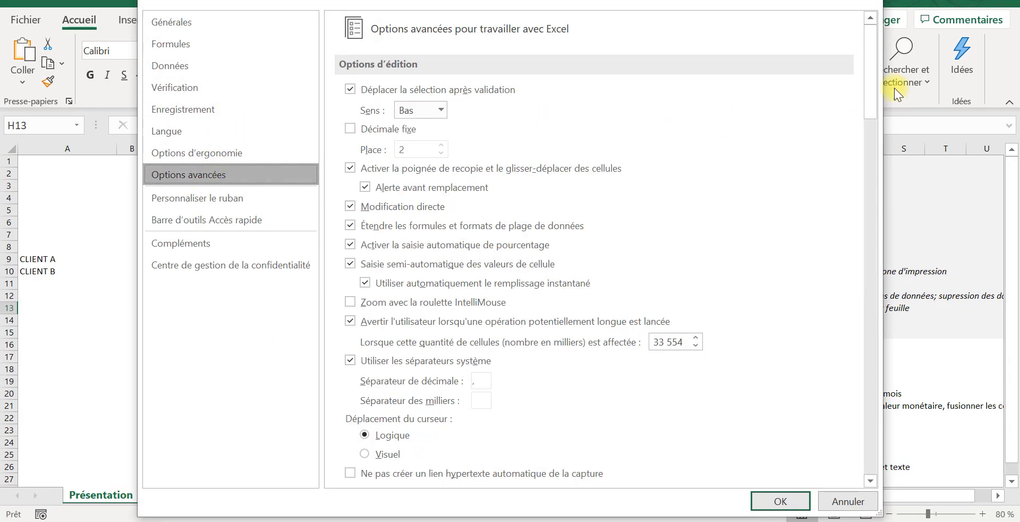
left_click_drag(873, 89, 885, 516)
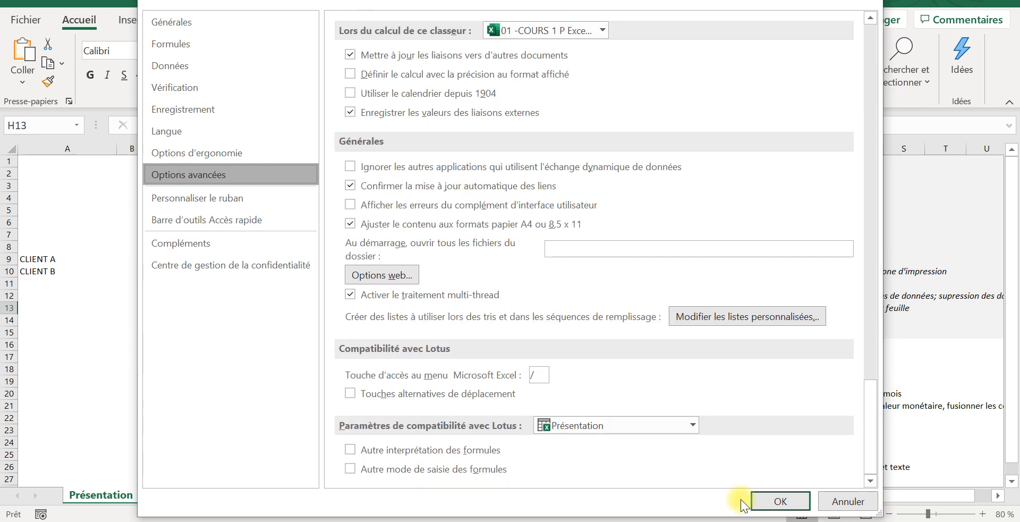
left_click(753, 316)
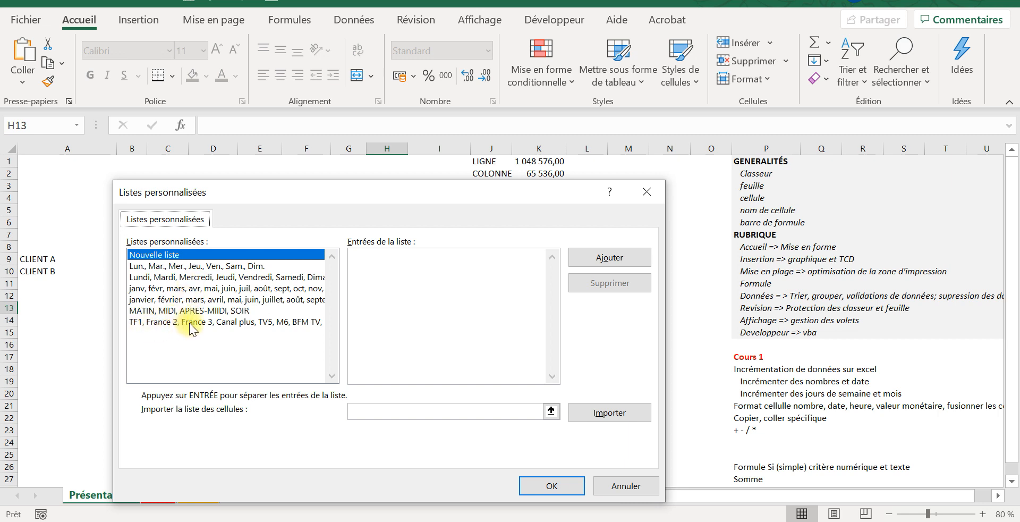
Examine the entries of the weekday, month and MATIN–SOIR custom lists, then leave the list editor and options without changes
left_click(165, 266)
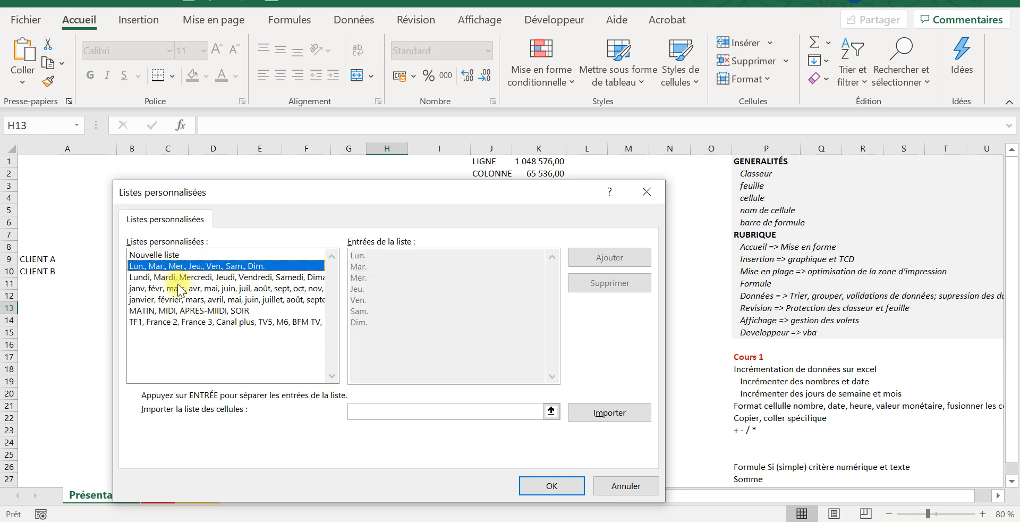
left_click(176, 276)
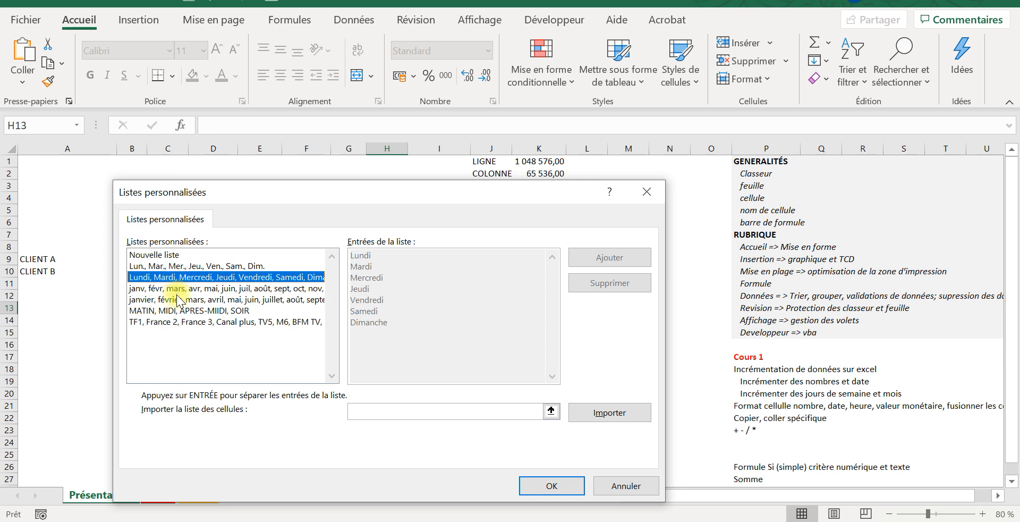
left_click(177, 288)
left_click(176, 300)
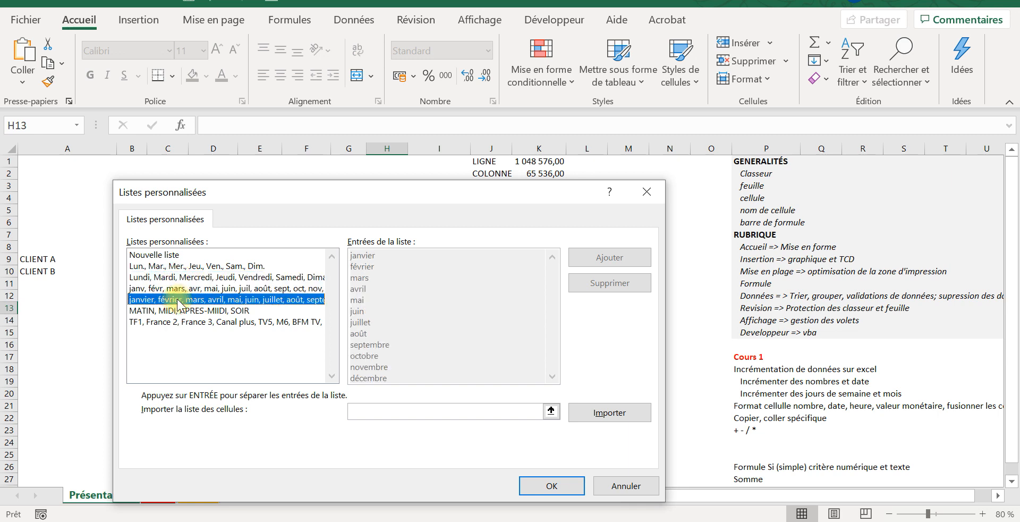
left_click(169, 266)
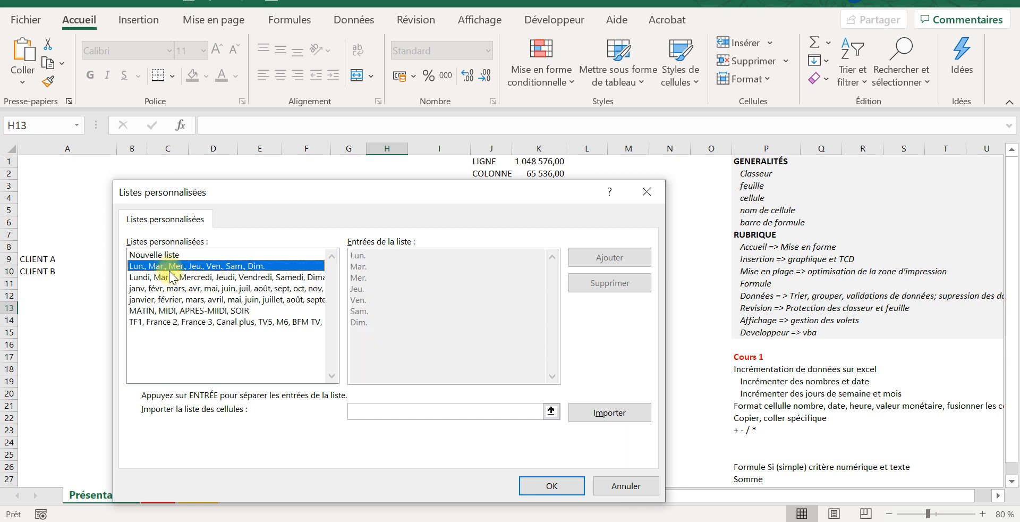
left_click(169, 290)
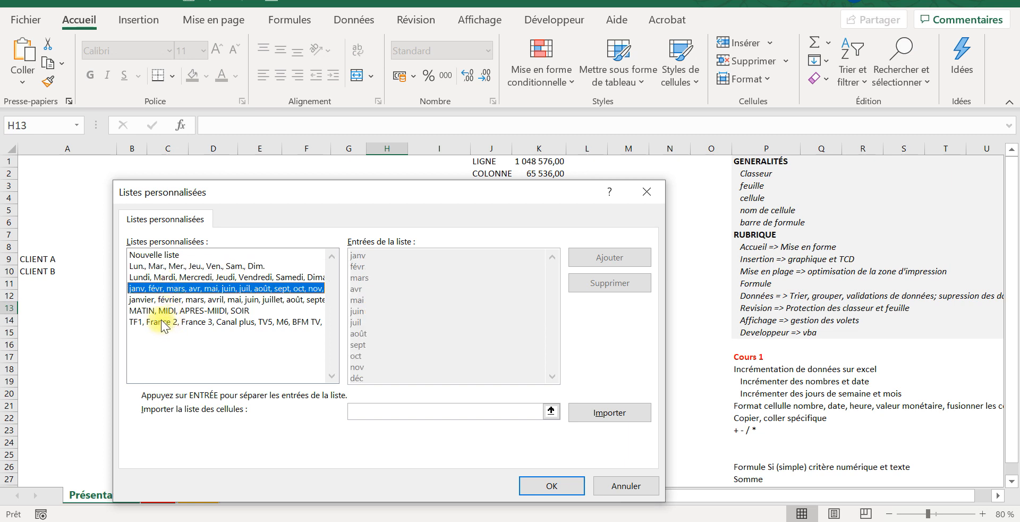
left_click(159, 311)
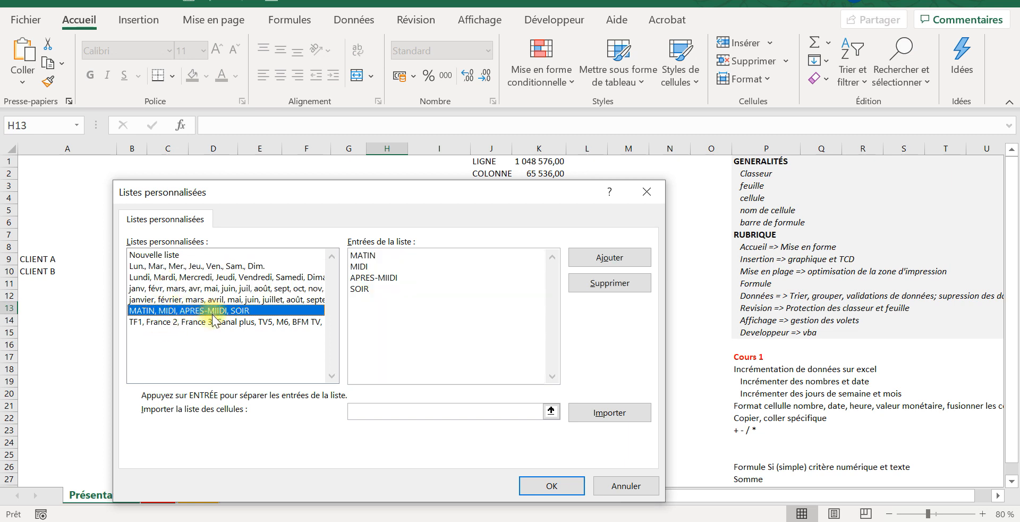
left_click(619, 485)
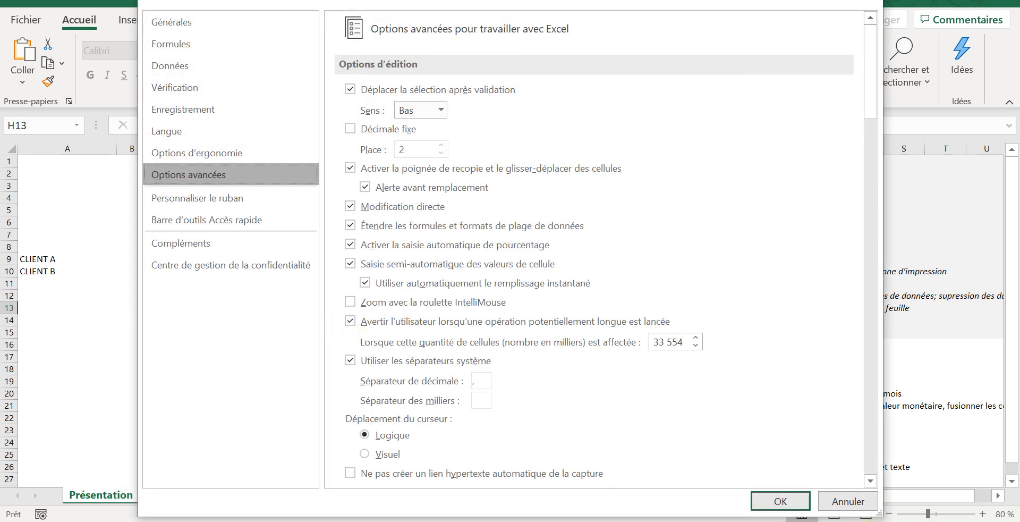
left_click(846, 499)
Enter MATIN in D1 and autofill the custom series down to D4
left_click(200, 162)
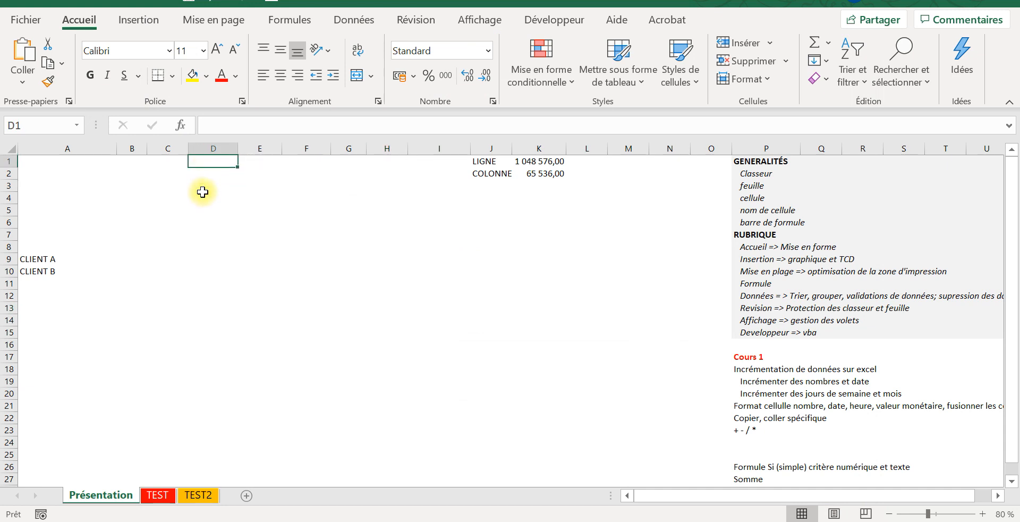
type("MATIN")
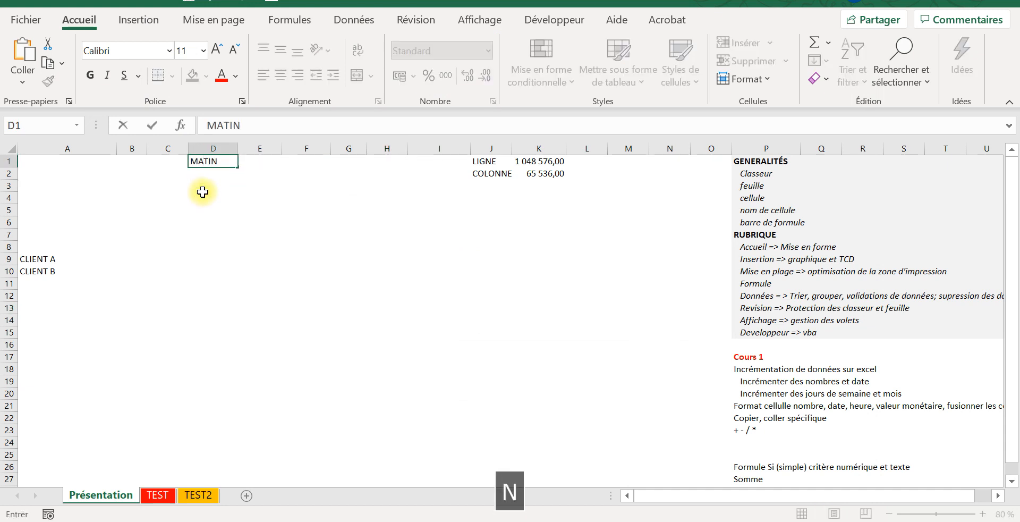
key("Return")
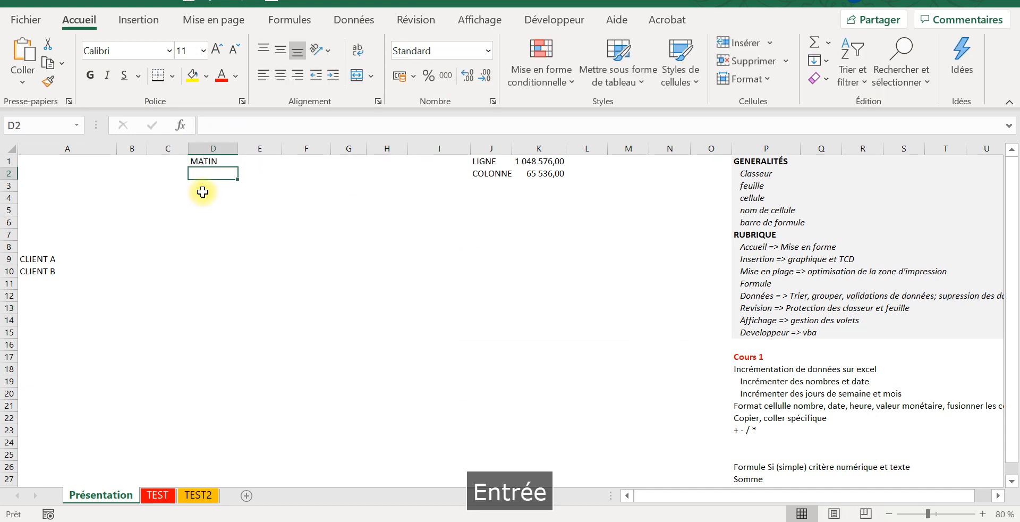
left_click(226, 161)
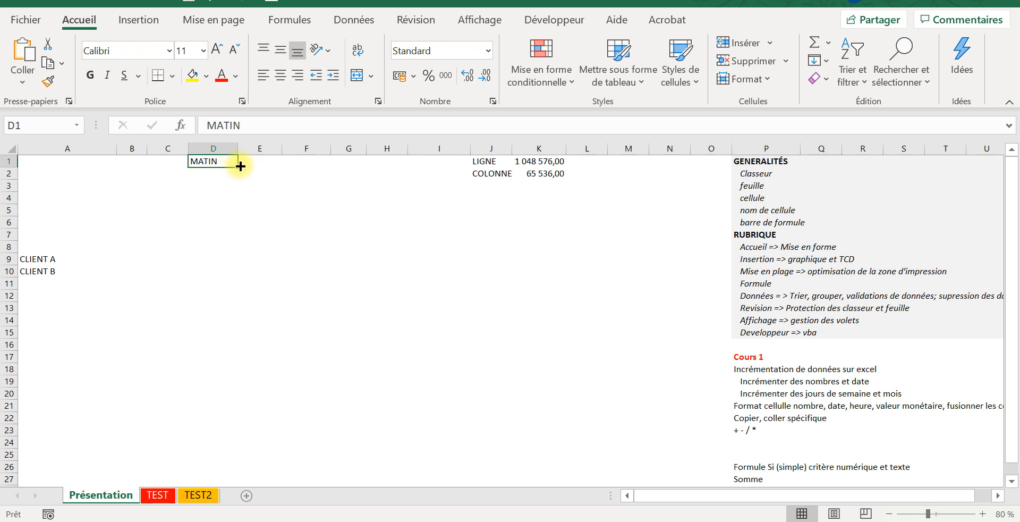
left_click_drag(240, 166, 239, 207)
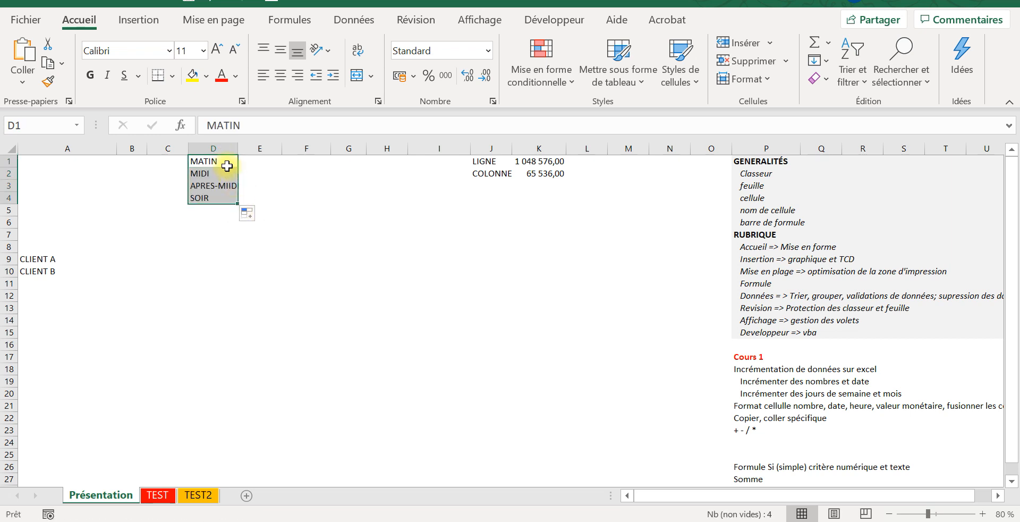
Enter MATIN in B8 and autofill the custom series across row 8 to E8
left_click(75, 257)
left_click(104, 246)
left_click(133, 246)
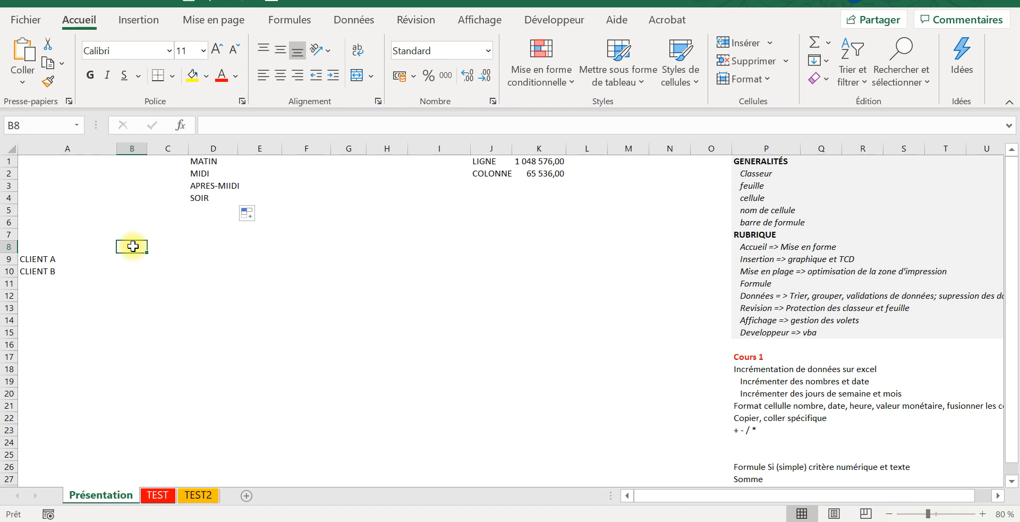
type("M")
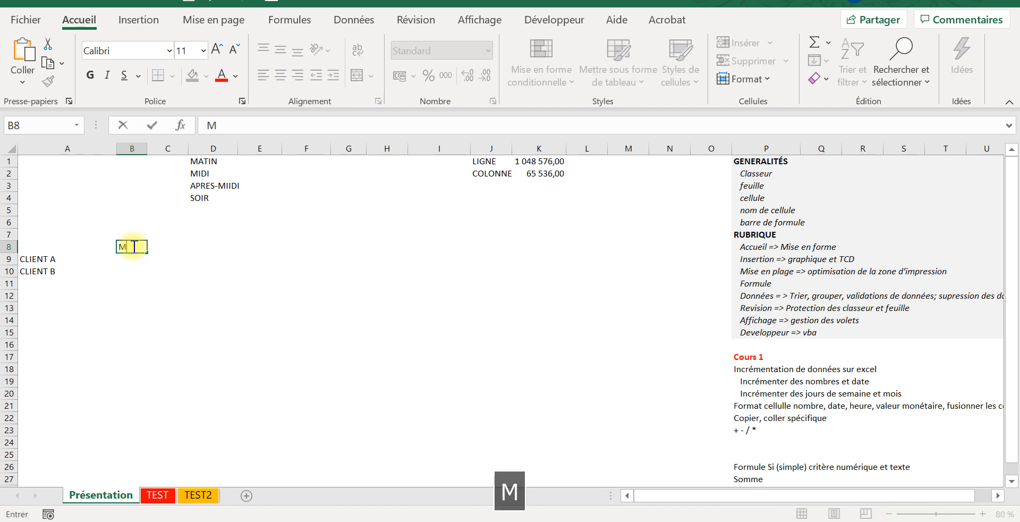
type("ATIN")
key("Tab")
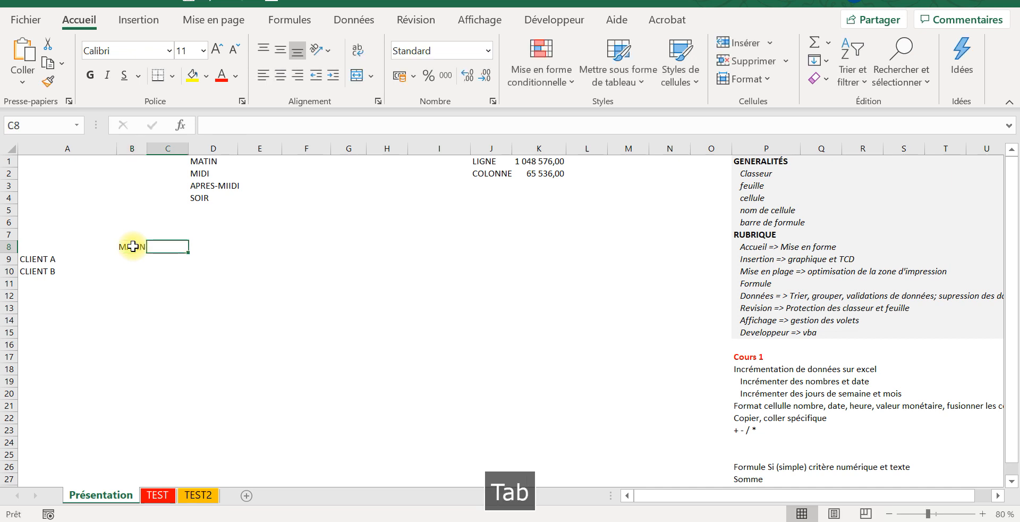
left_click(127, 246)
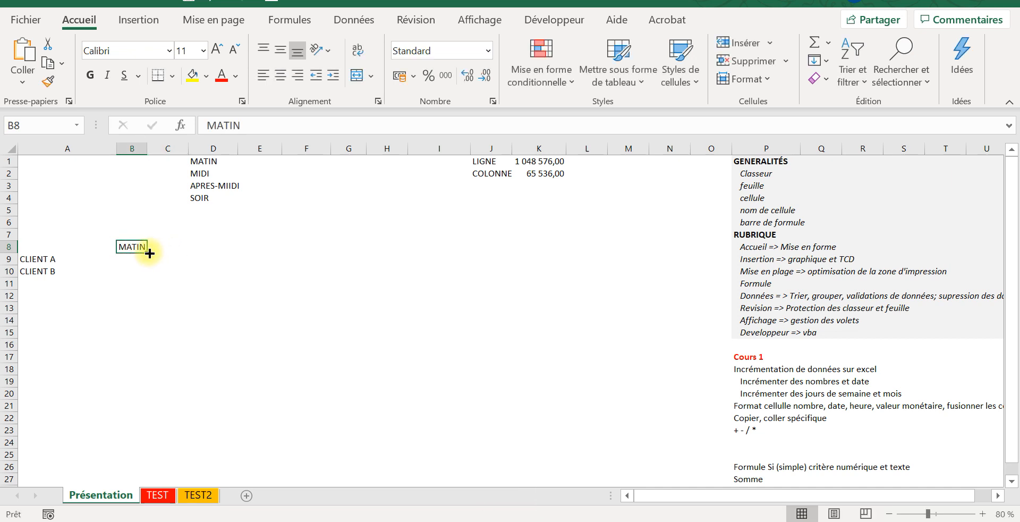
left_click_drag(153, 252, 304, 247)
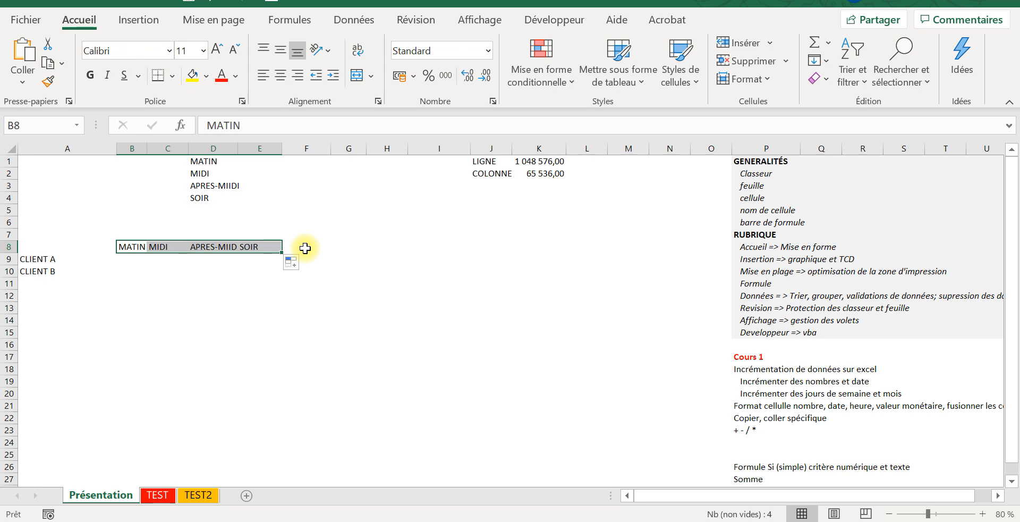
left_click(387, 234)
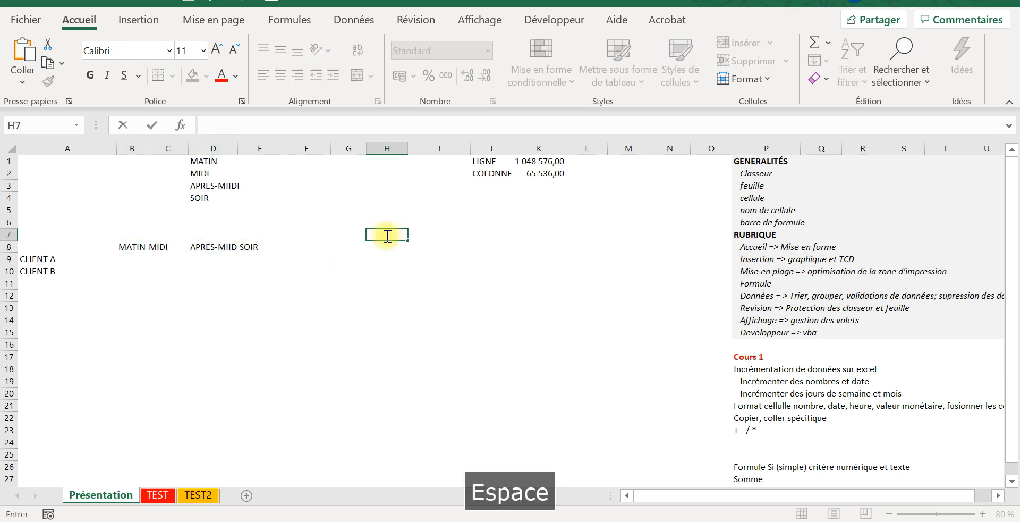
key("BackSpace")
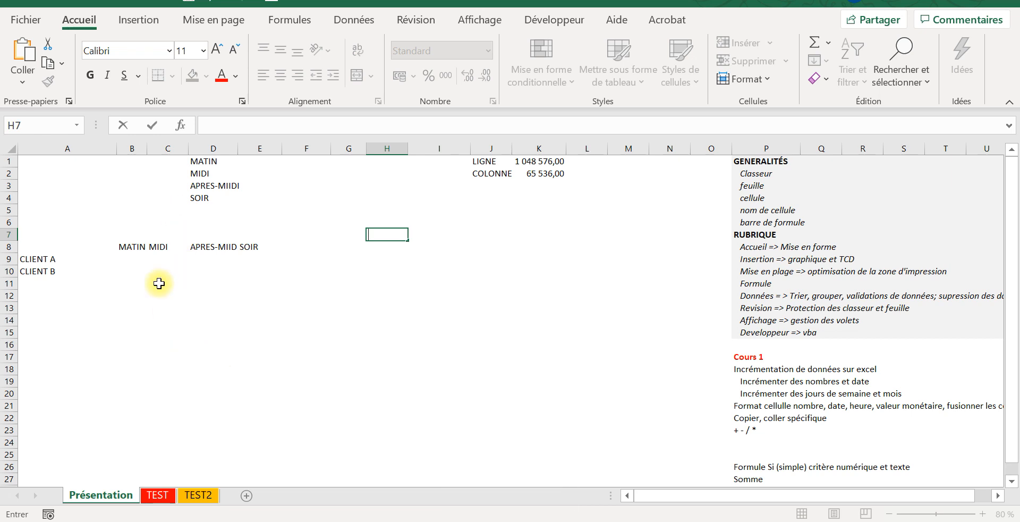
Enter TF1 in B12 and autofill the TV channel series down to B20
left_click(146, 295)
type("T")
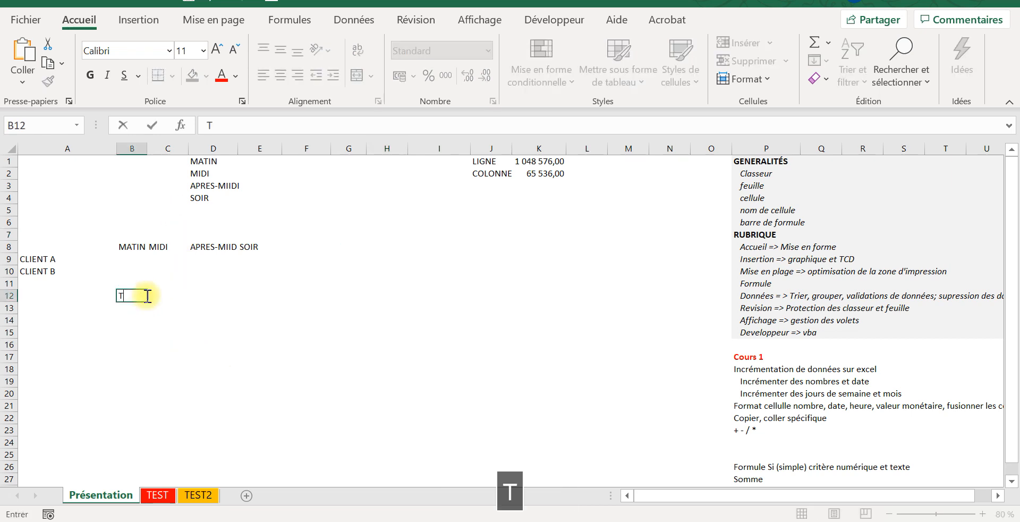
type("F1")
key("Tab")
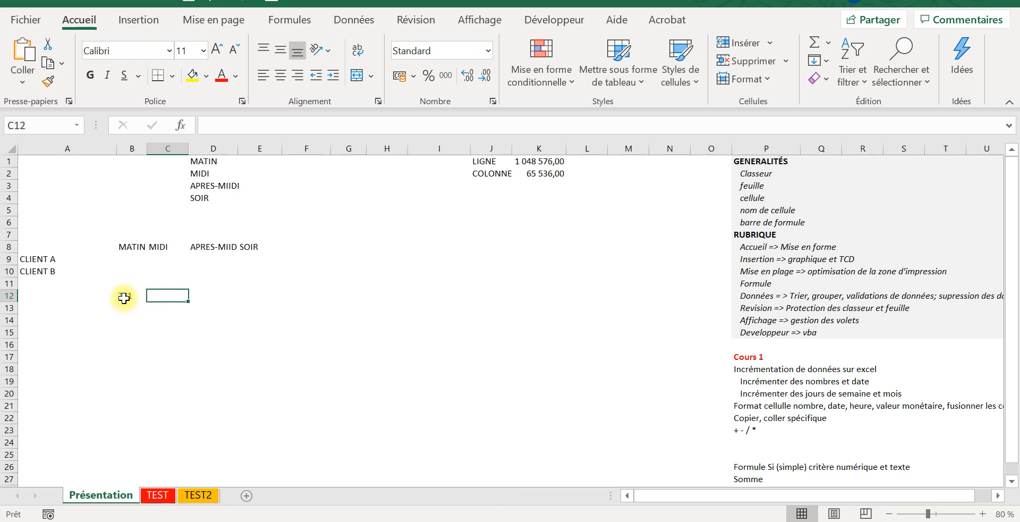
left_click(123, 297)
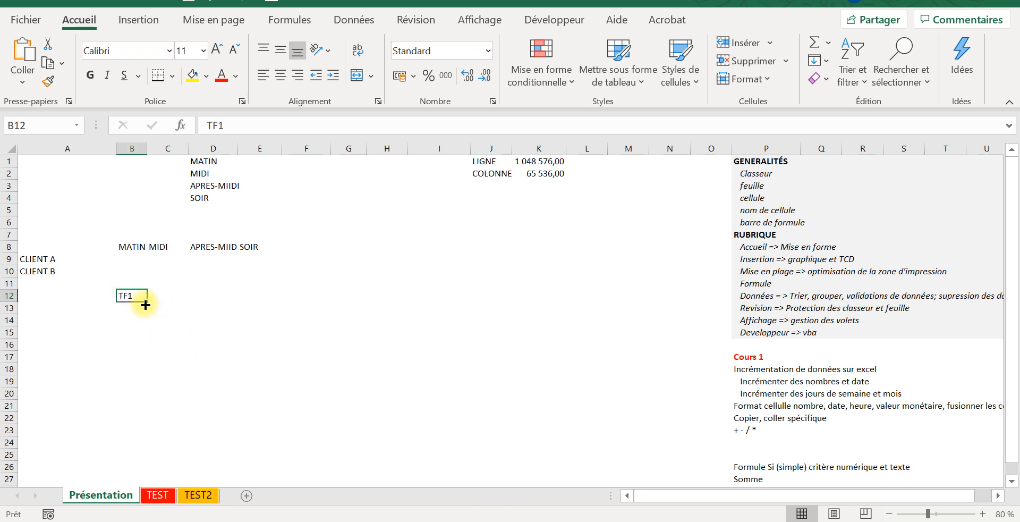
left_click_drag(145, 305, 153, 400)
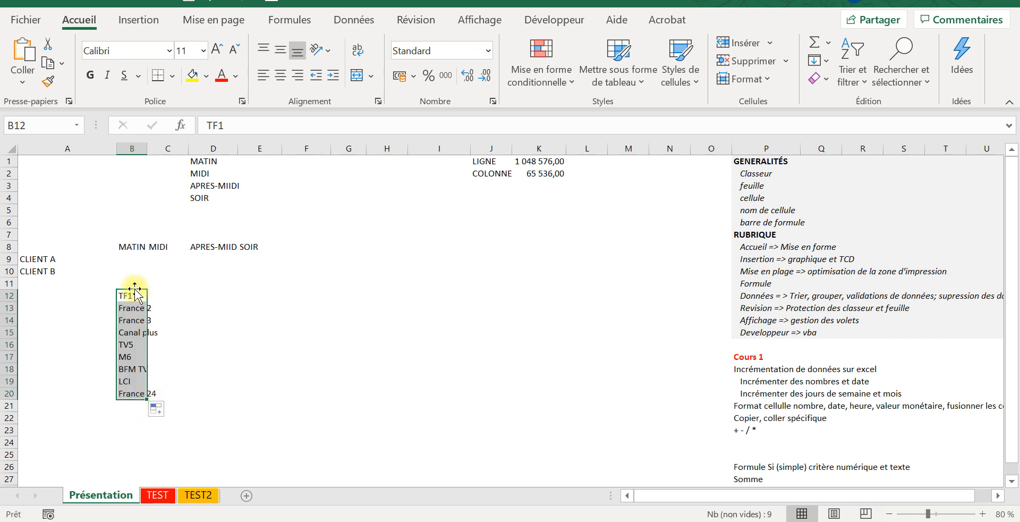
left_click_drag(132, 295, 136, 394)
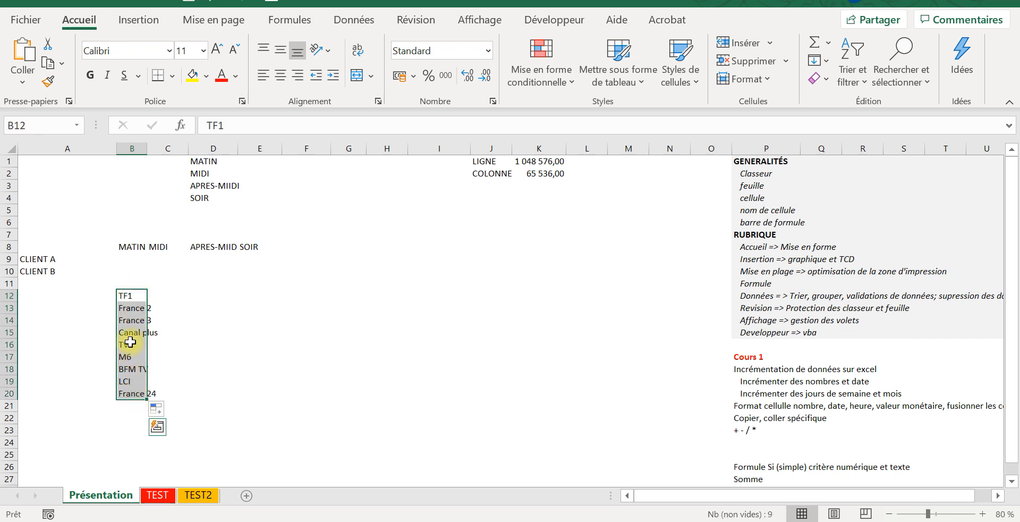
Autofill the TV channel series from B12 across row 12 to H12
left_click(134, 298)
left_click_drag(150, 301, 397, 289)
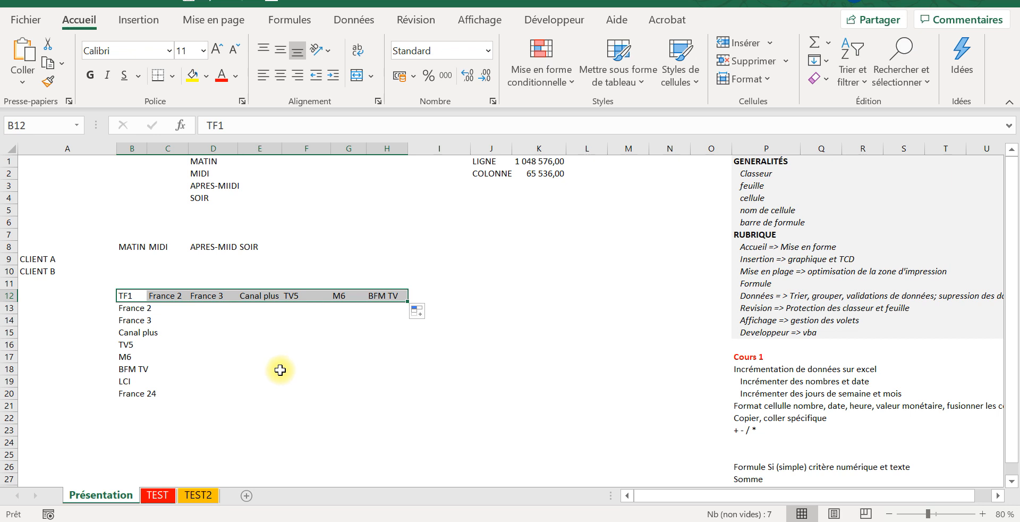
left_click_drag(1016, 260, 1017, 261)
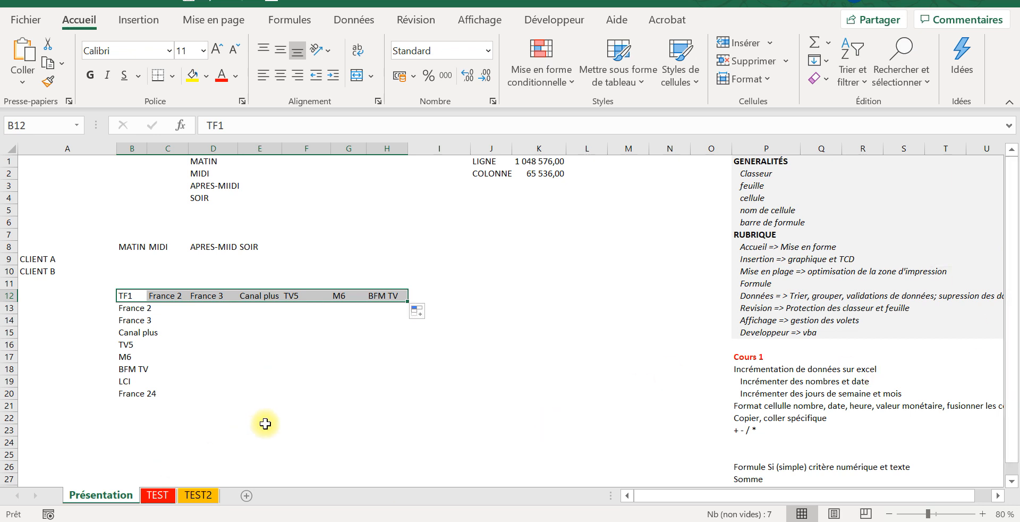
Copy the channel row B12:H12 and paste it starting in F17
left_click(177, 366)
left_click(109, 296)
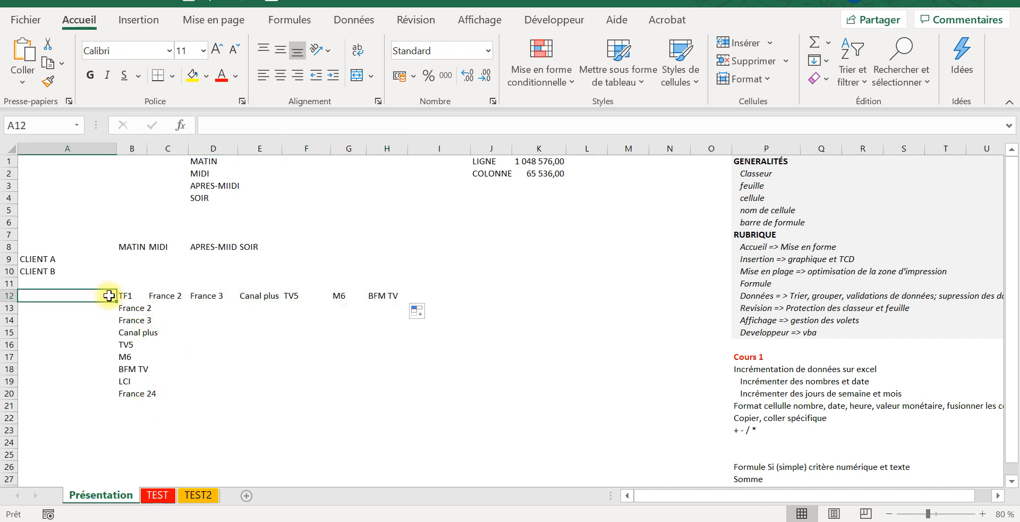
left_click_drag(121, 295, 376, 294)
right_click(376, 295)
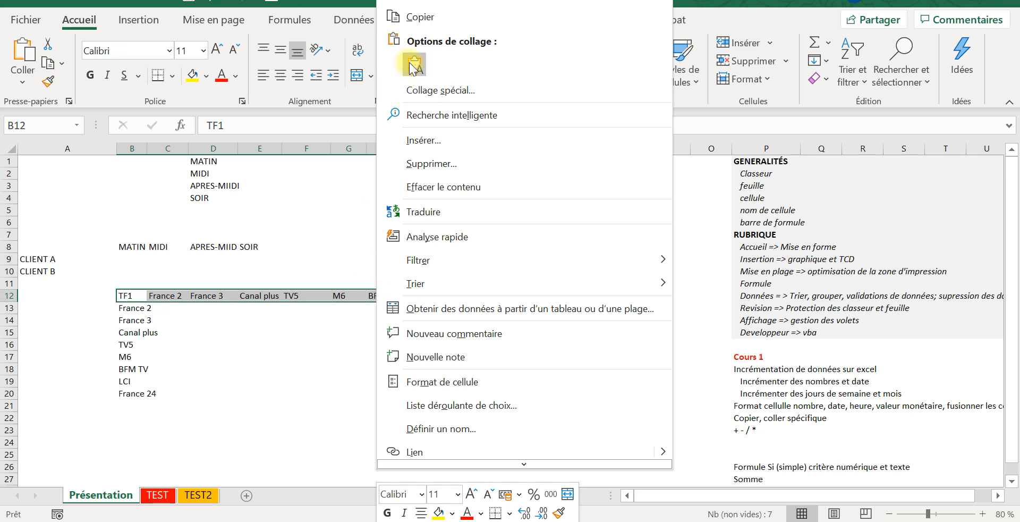
left_click(411, 17)
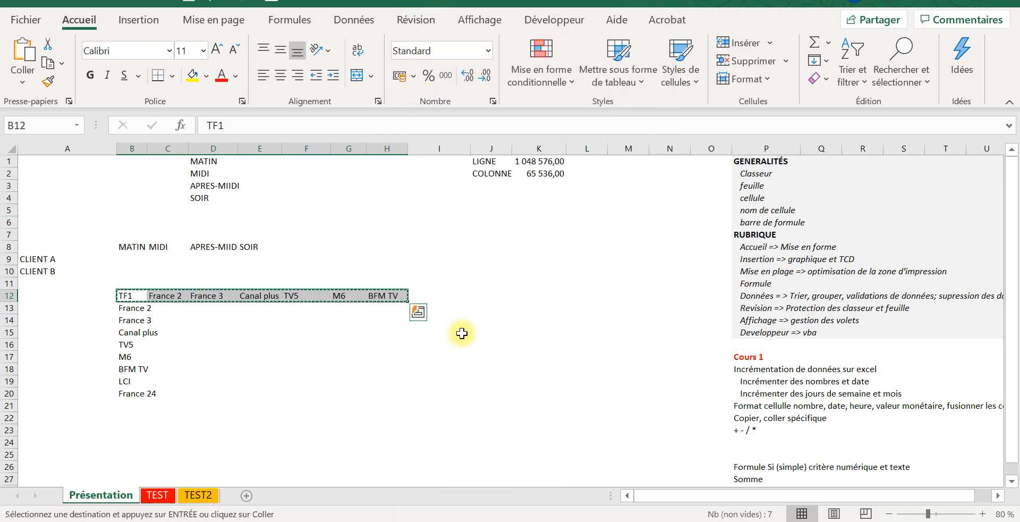
left_click(314, 357)
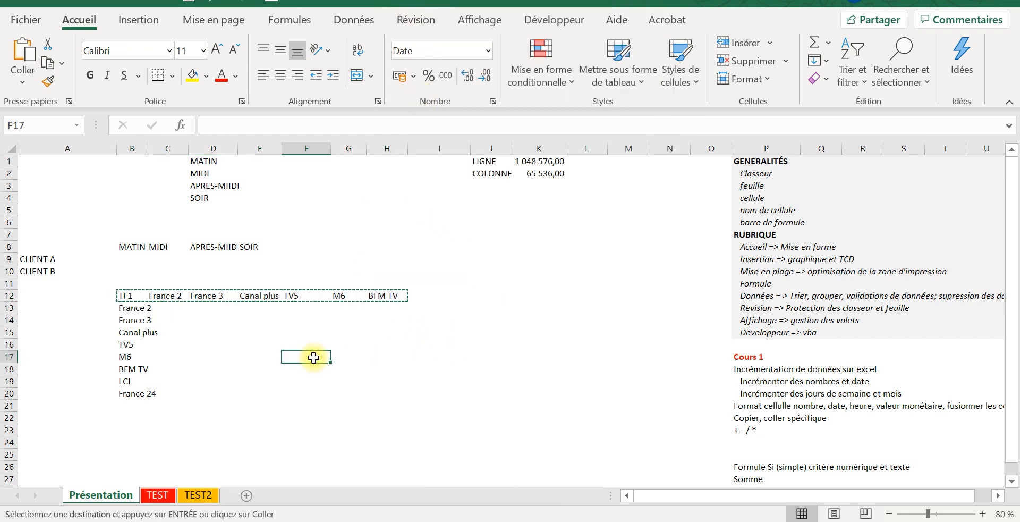
right_click(314, 357)
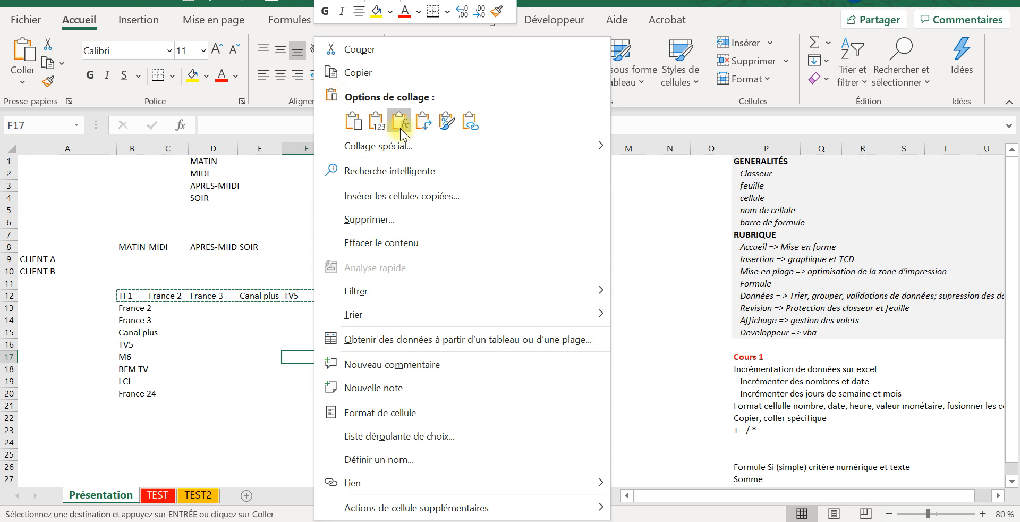
left_click(386, 124)
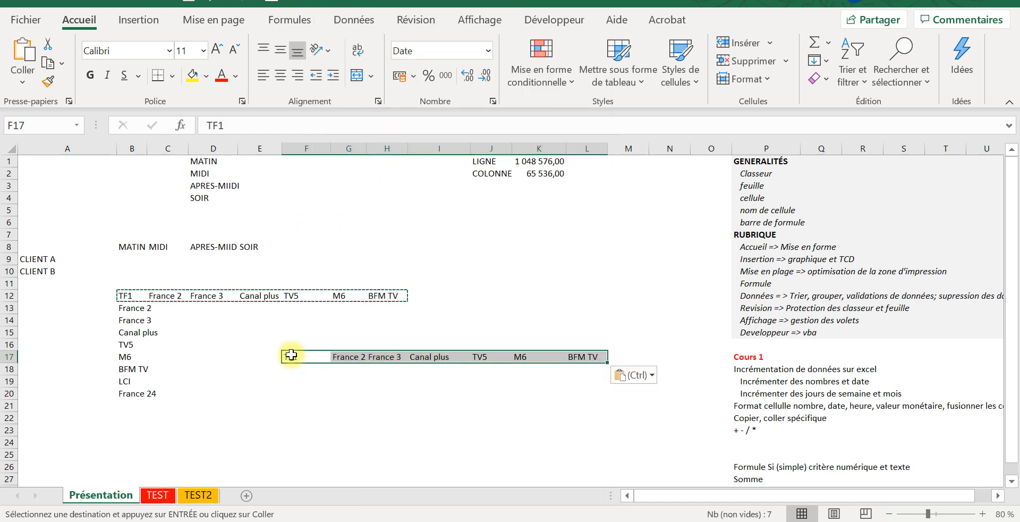
Copy the channel row F17:L17 and paste it transposed into a column starting in H21
right_click(348, 358)
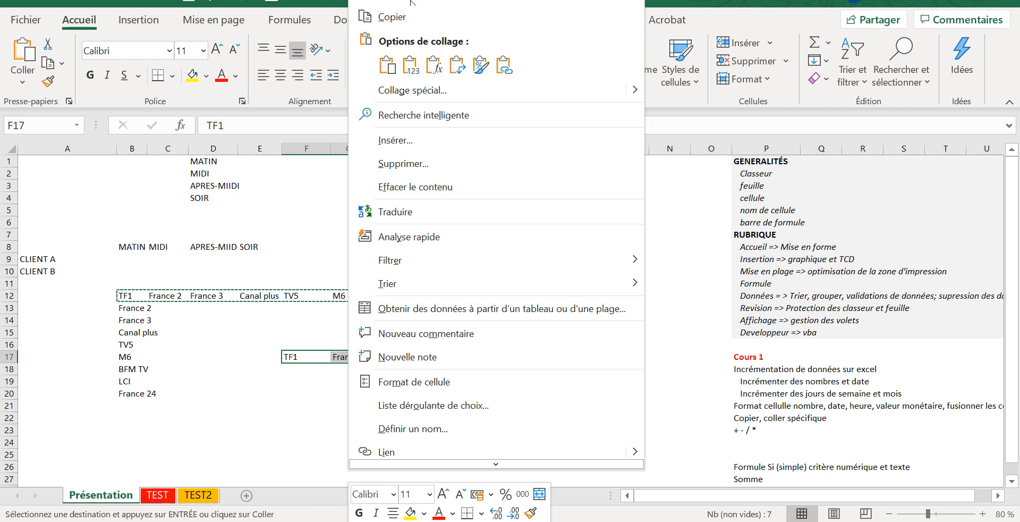
left_click(394, 18)
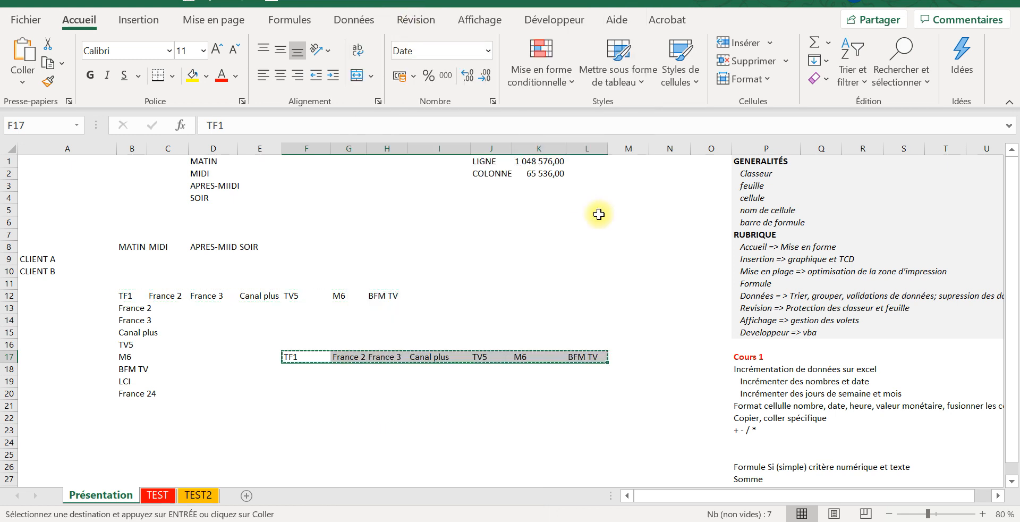
left_click(418, 432)
left_click(395, 406)
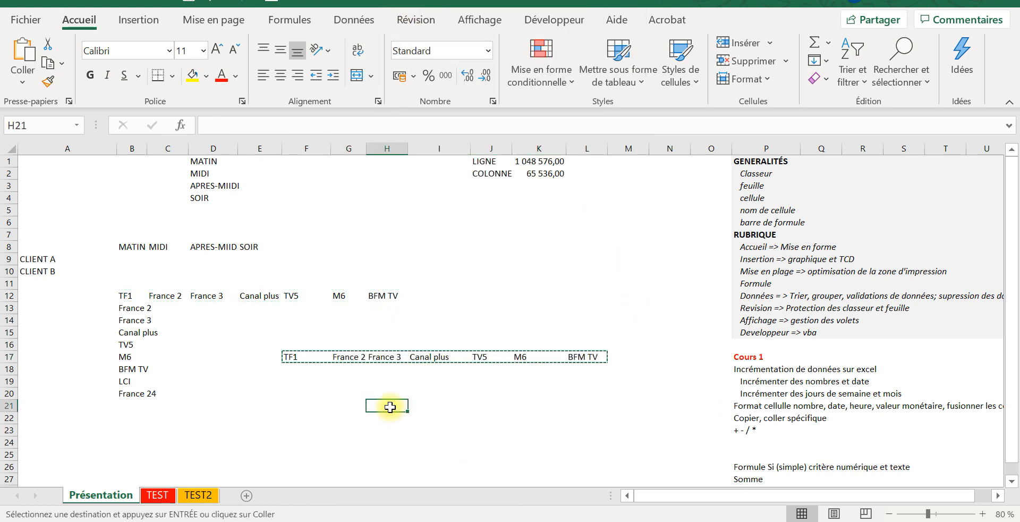
right_click(388, 405)
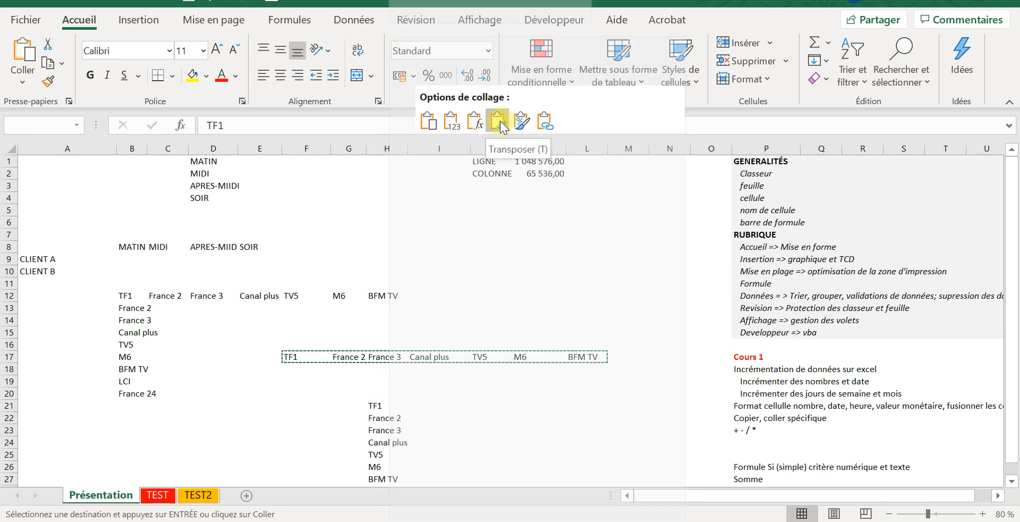
left_click(499, 120)
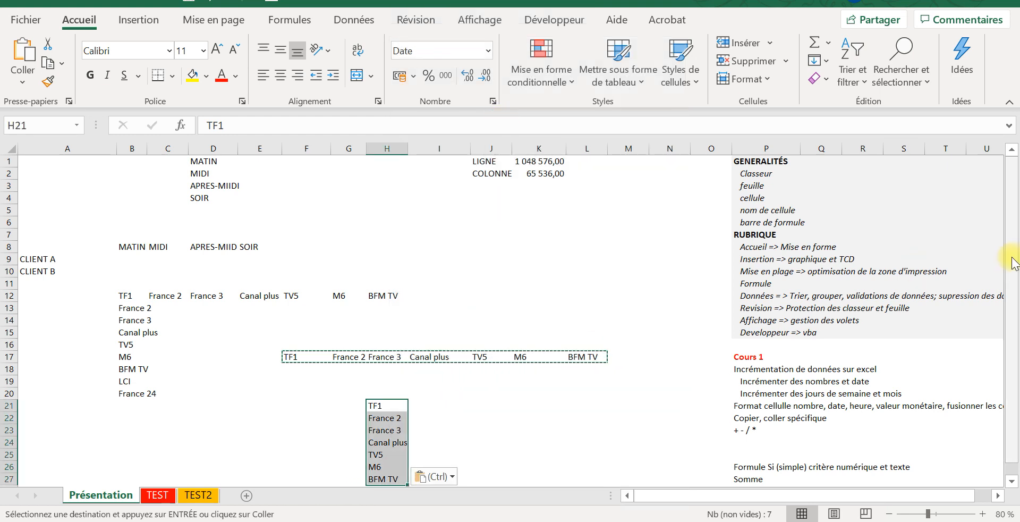
Copy the channel column H21:H27 and paste it transposed into a row starting in A24
left_click_drag(1014, 368, 1016, 378)
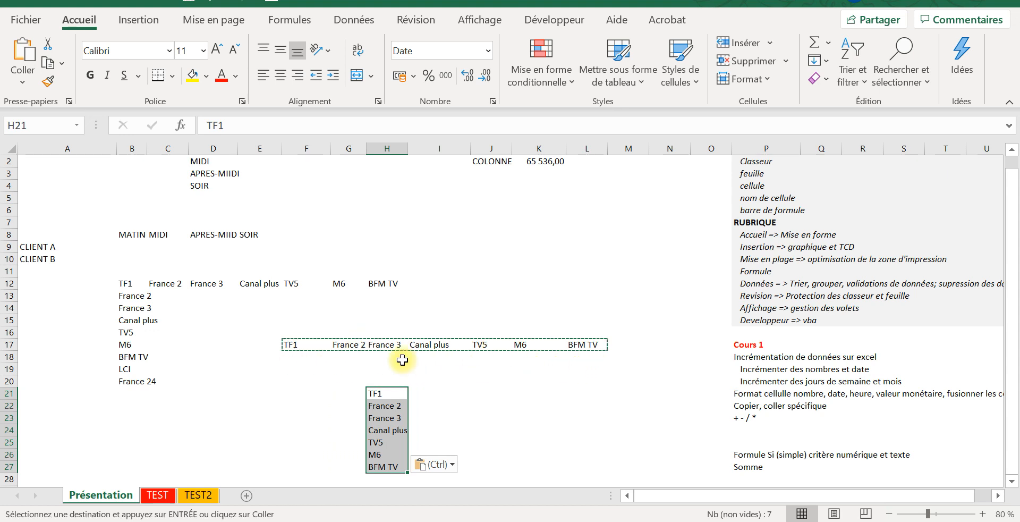
left_click_drag(388, 397, 393, 466)
right_click(393, 417)
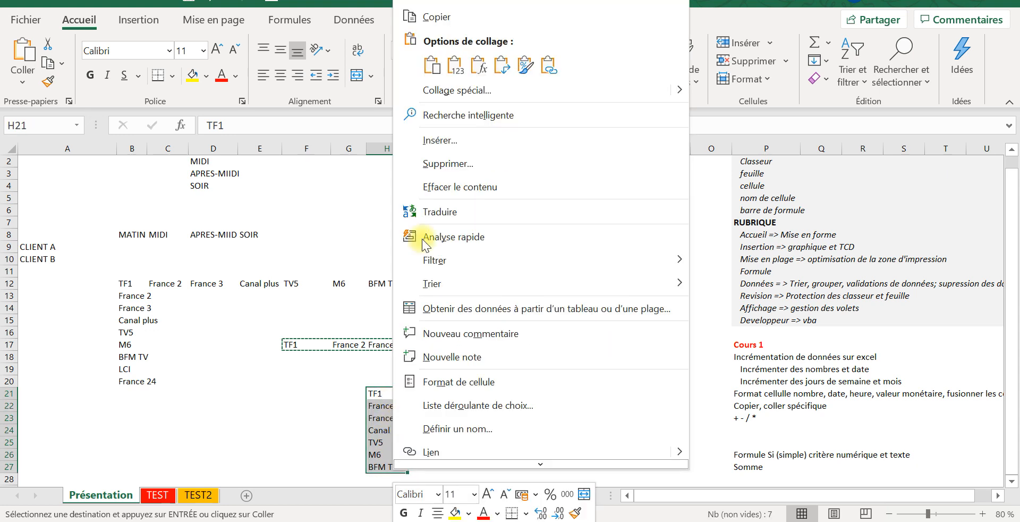
left_click(423, 20)
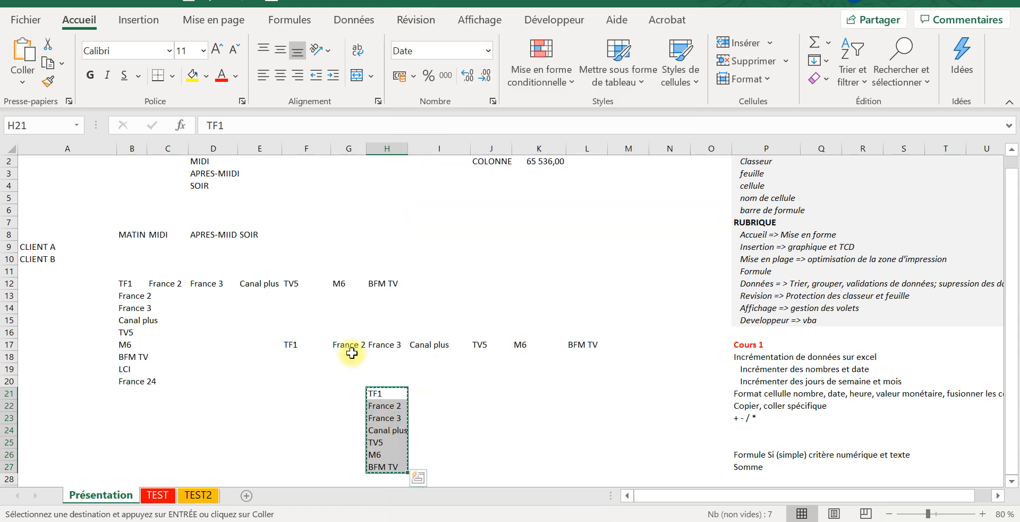
left_click(42, 427)
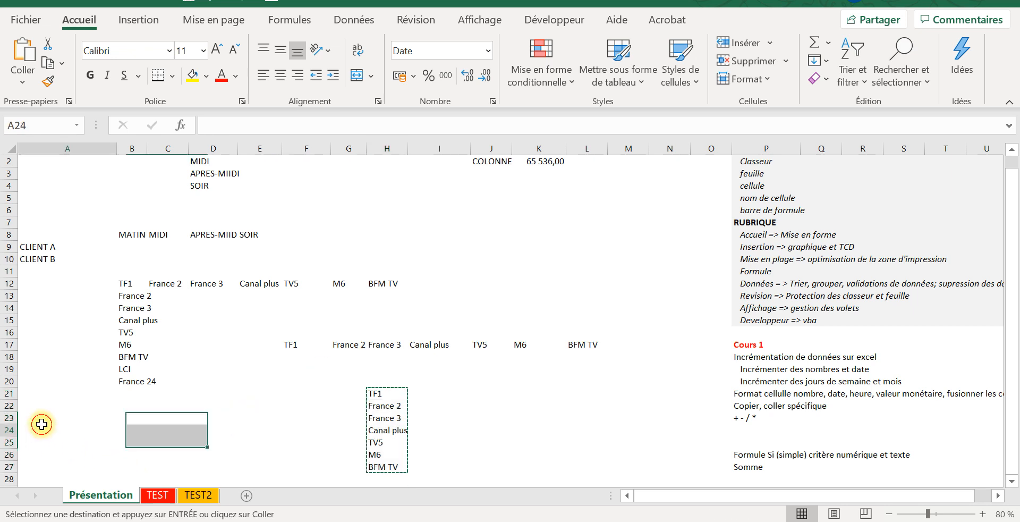
right_click(41, 427)
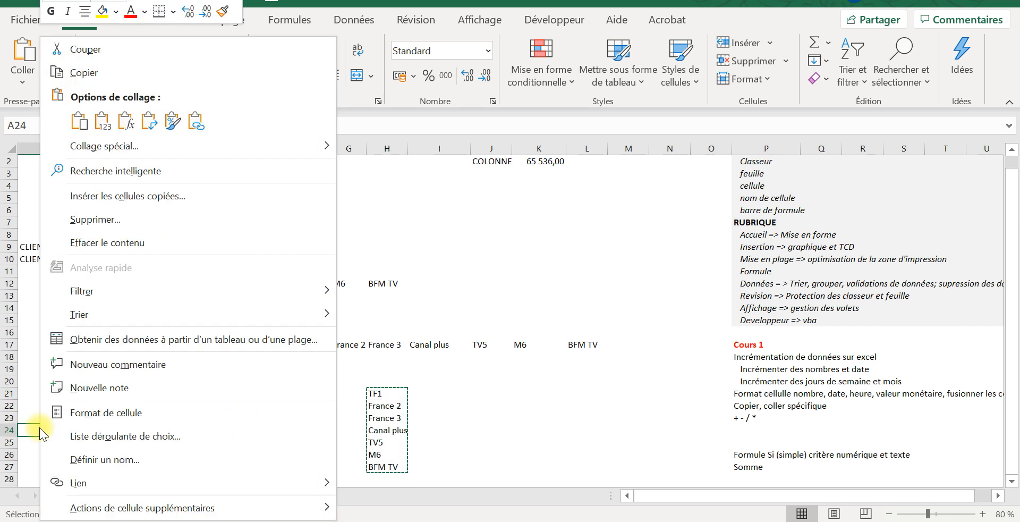
left_click(148, 121)
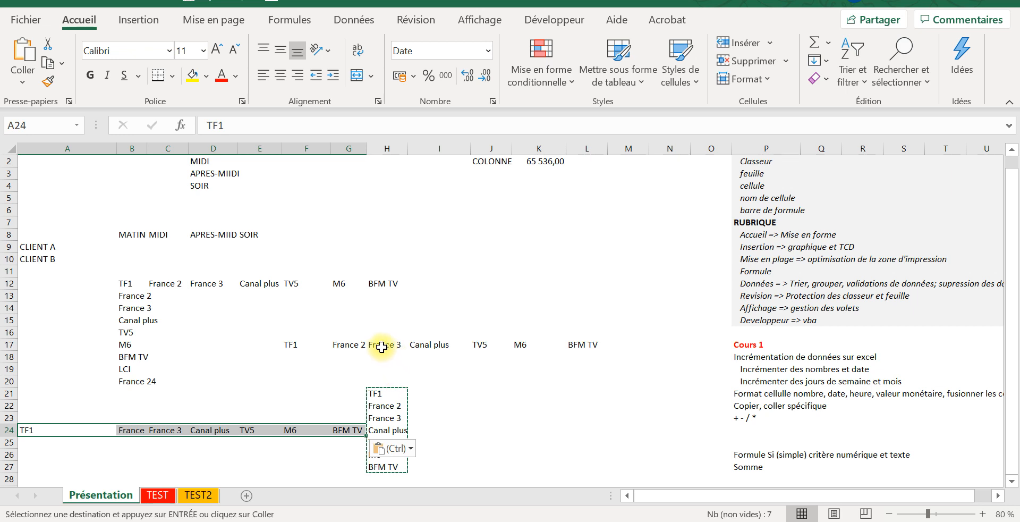
left_click_drag(296, 344, 588, 342)
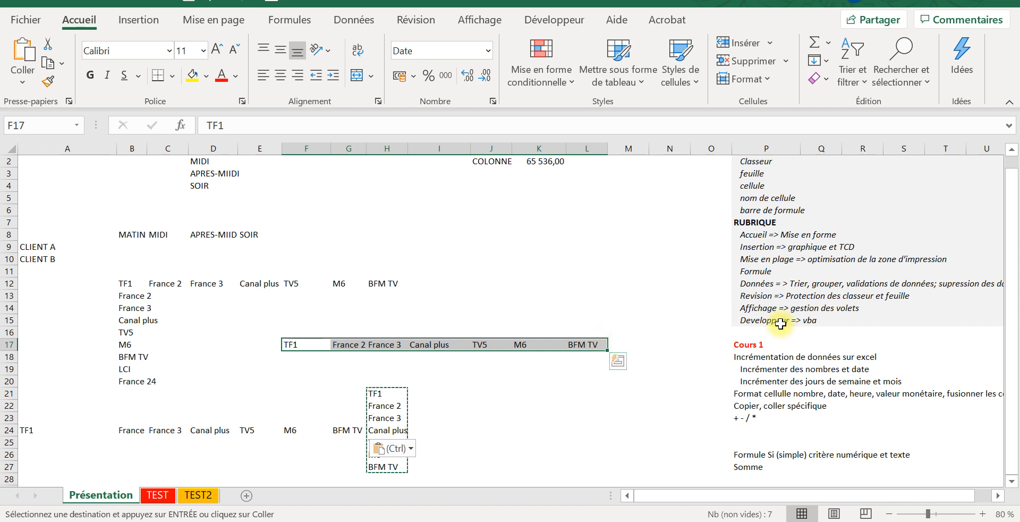
left_click_drag(1010, 307, 1012, 255)
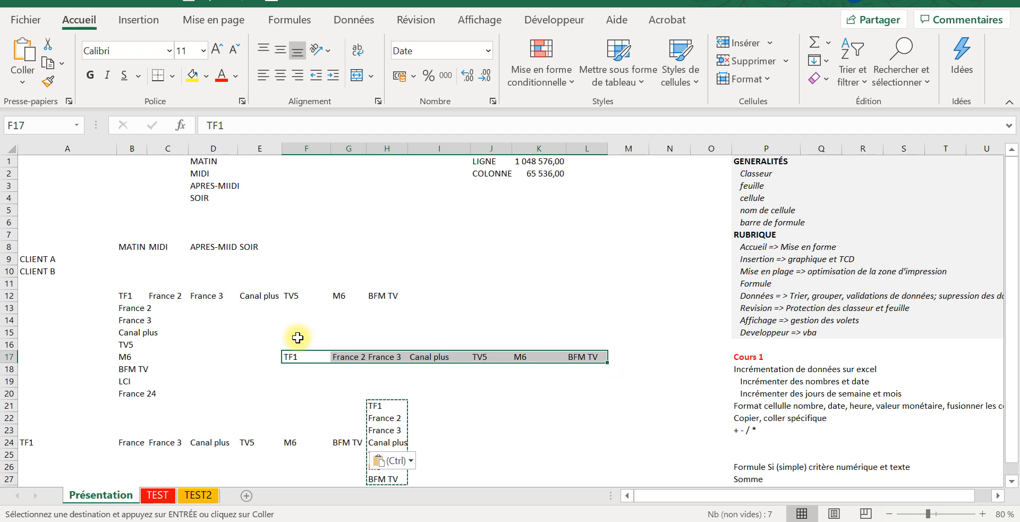
Enter 1 in K5 and format the cell as a Date with the *14/03/2012 type
left_click(523, 208)
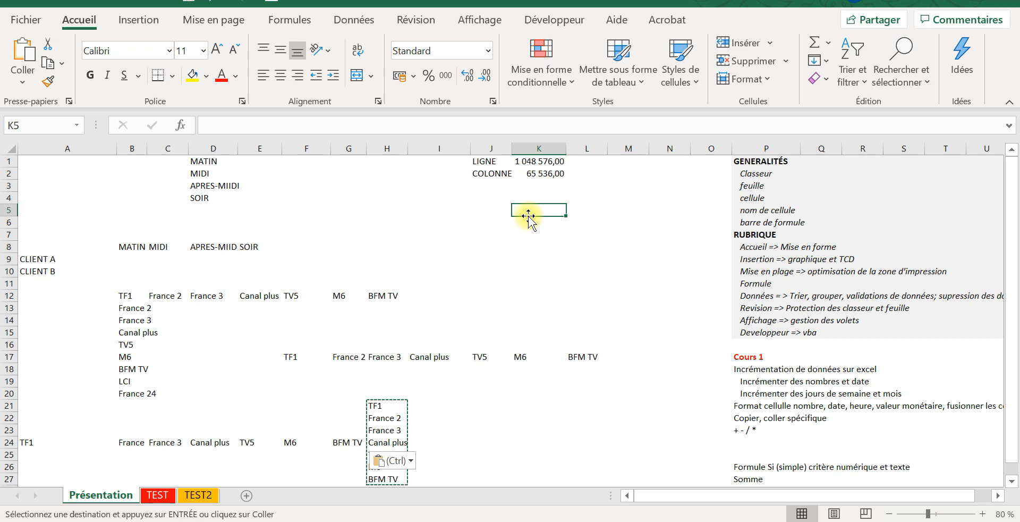
type("1")
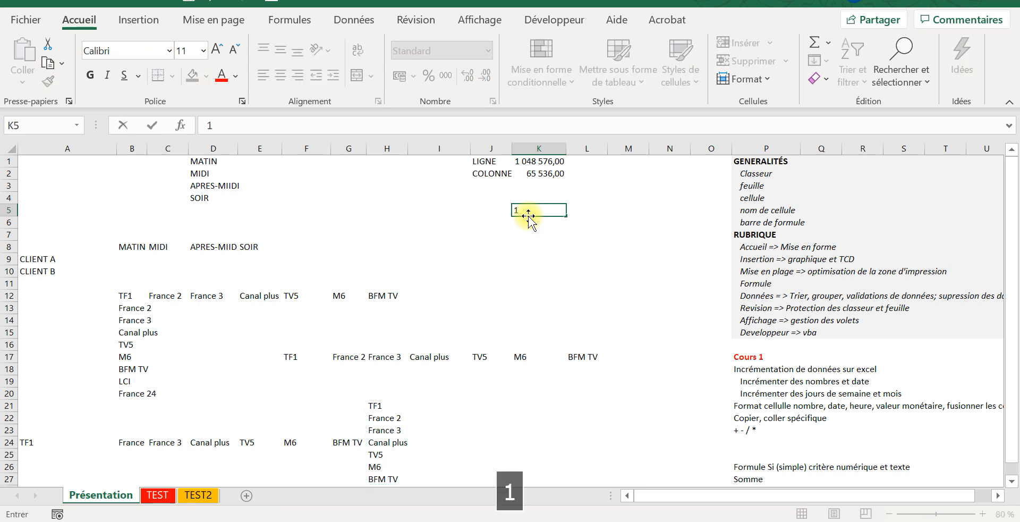
key("Return")
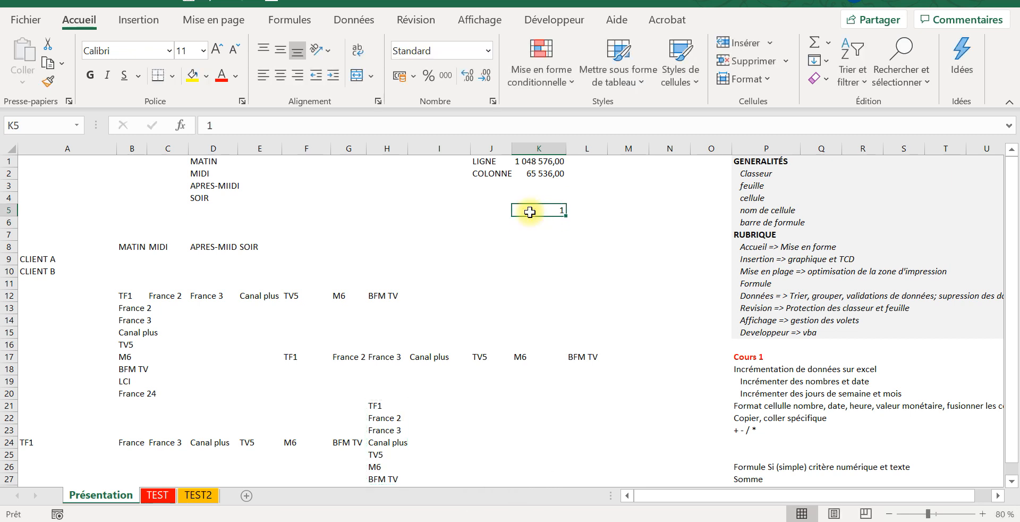
right_click(530, 212)
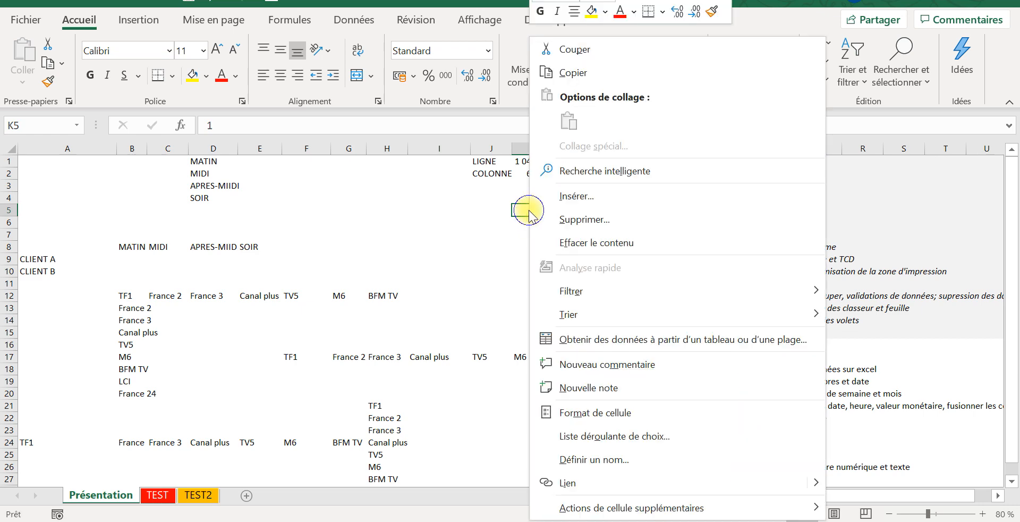
left_click(609, 411)
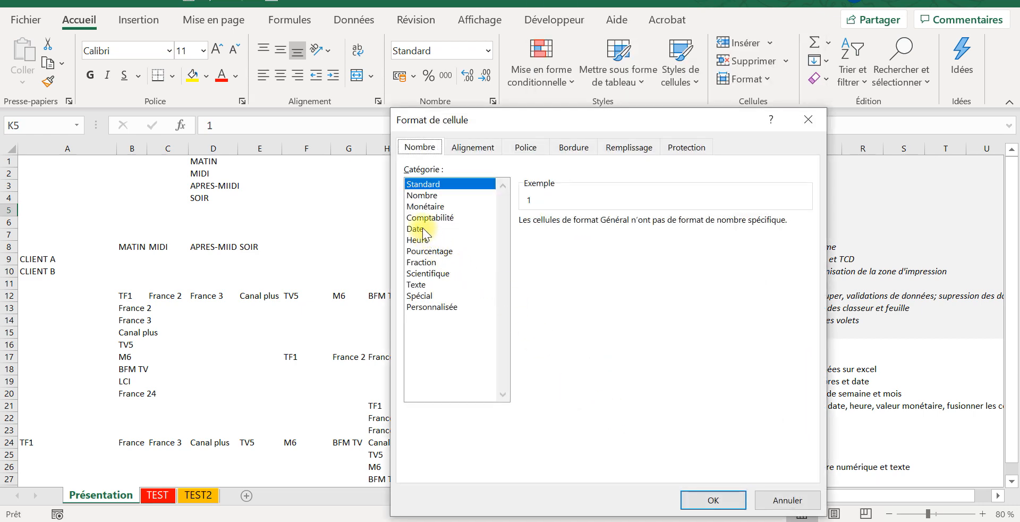
left_click(415, 228)
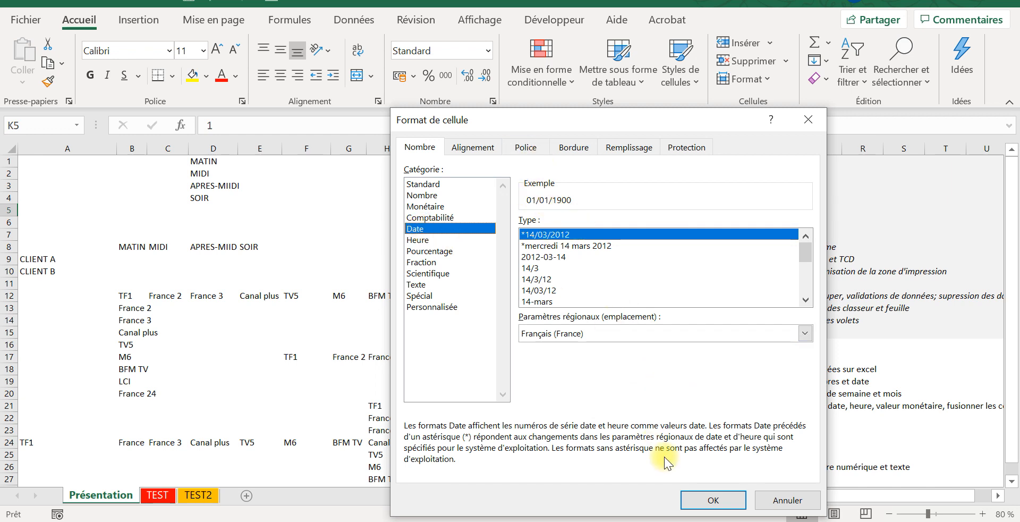
left_click(691, 497)
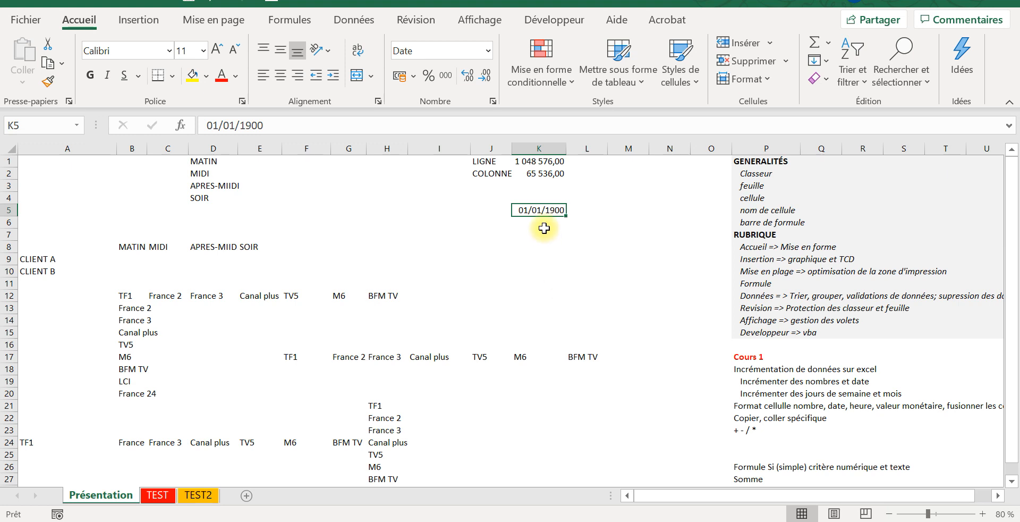
Replace the value in the date-formatted cell K5 with 2
type("2")
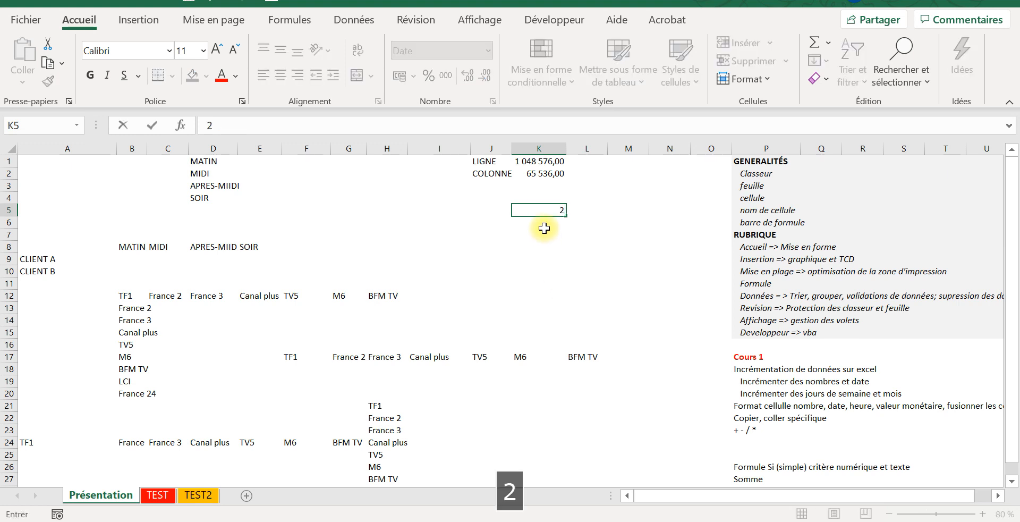
key("Return")
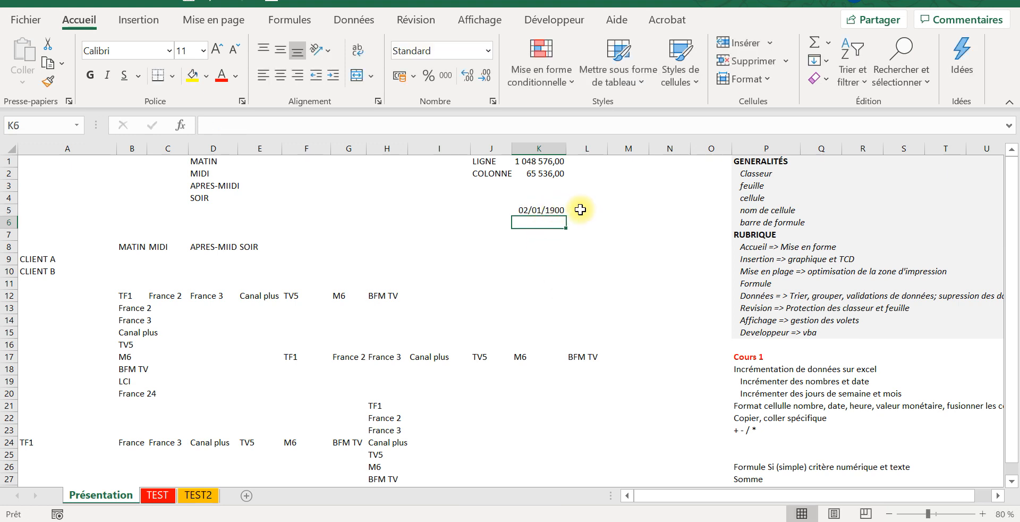
Replace the value in the date-formatted cell K5 with 3
left_click(551, 210)
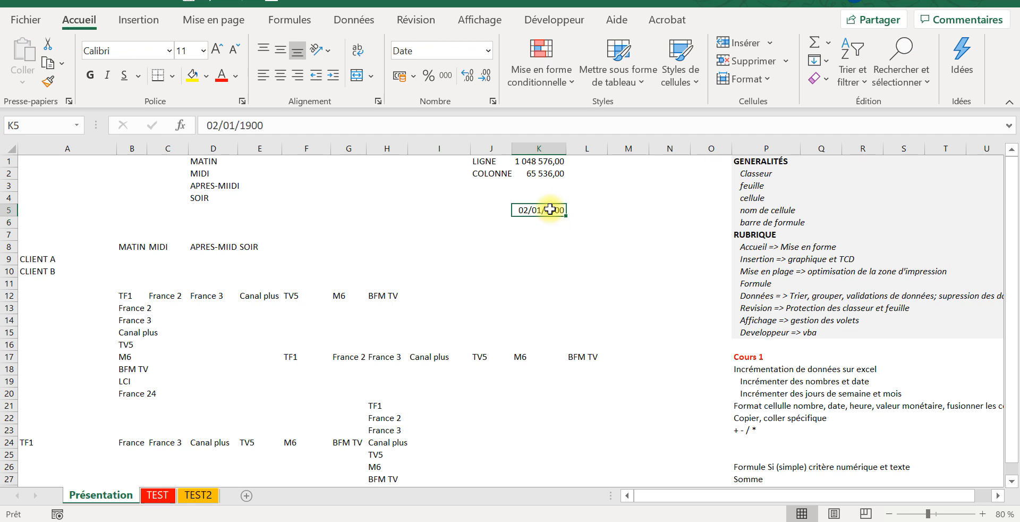
type("3")
key("Return")
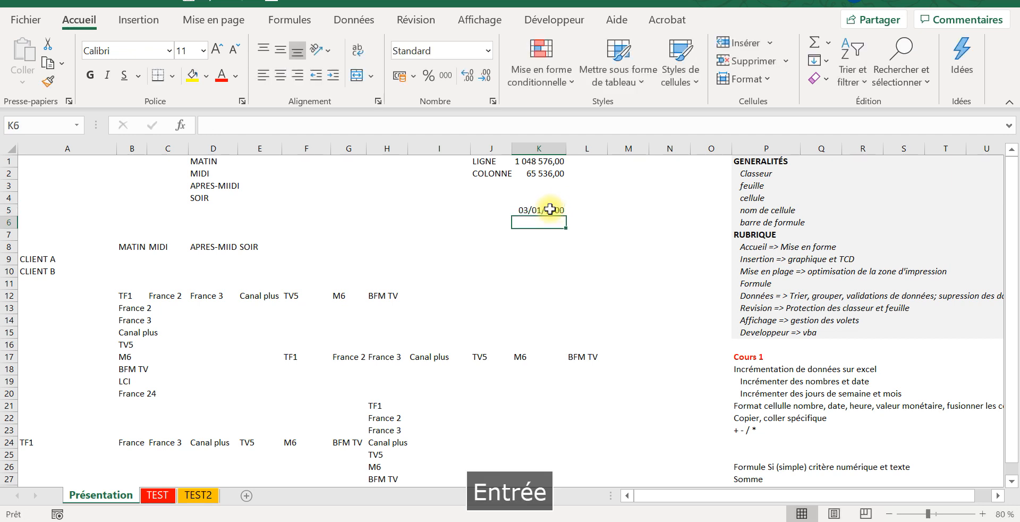
Replace the value in the date-formatted cell K5 with 40000
left_click(543, 210)
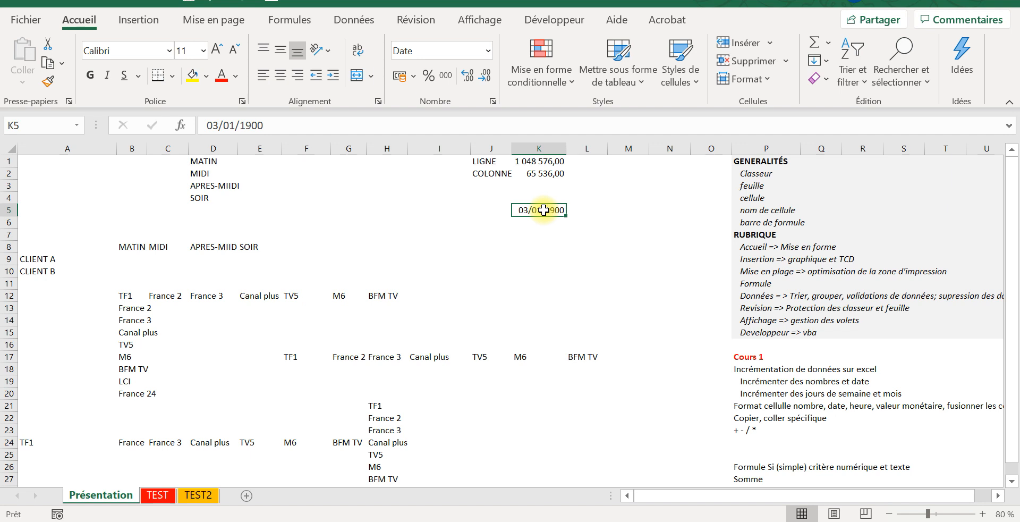
type("4000")
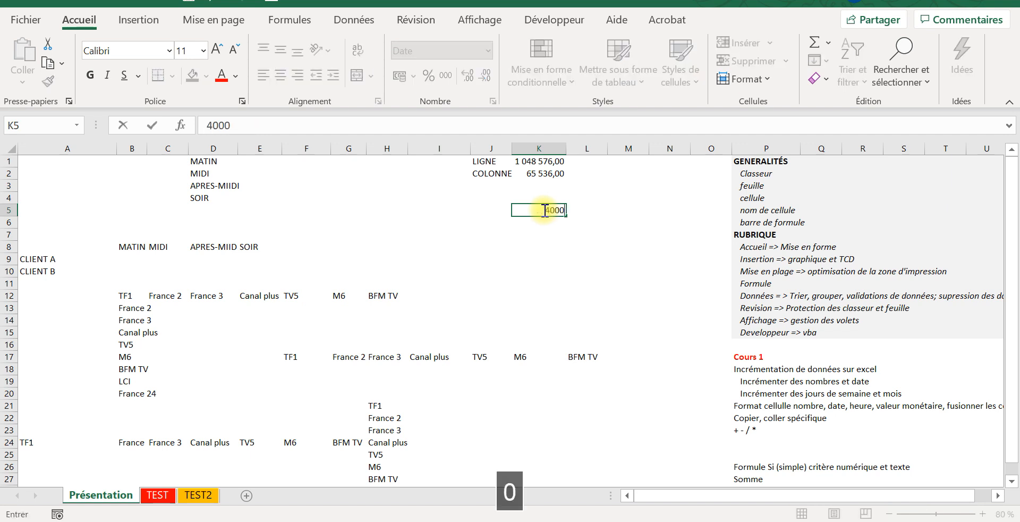
type("0")
key("Return")
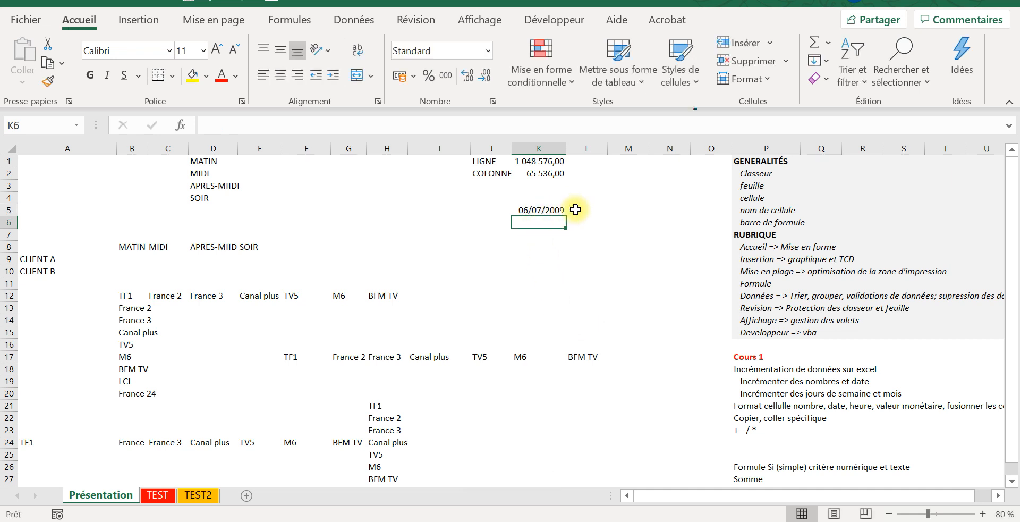
Enter the number 45000 in cell K9
left_click(533, 264)
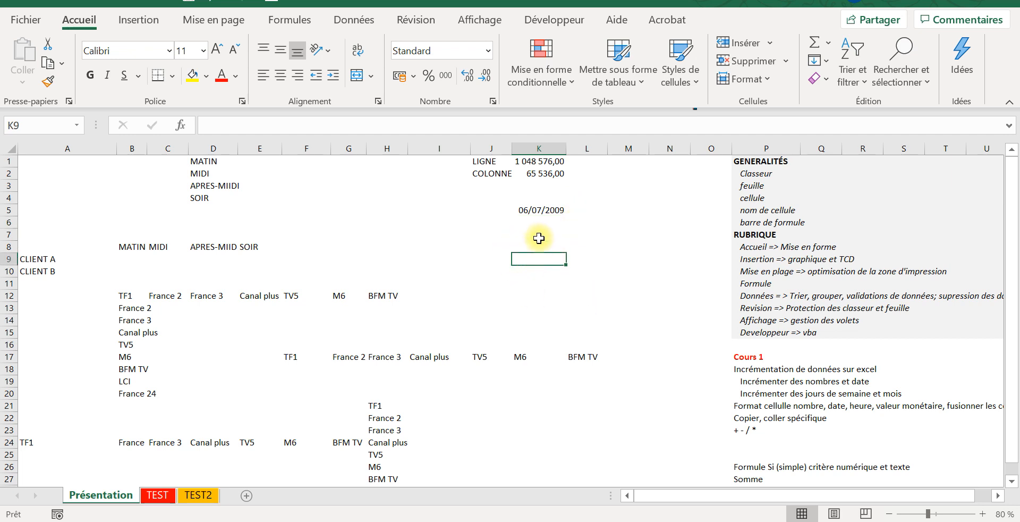
key("Caps_Lock")
type("'")
key("BackSpace")
key("Caps_Lock")
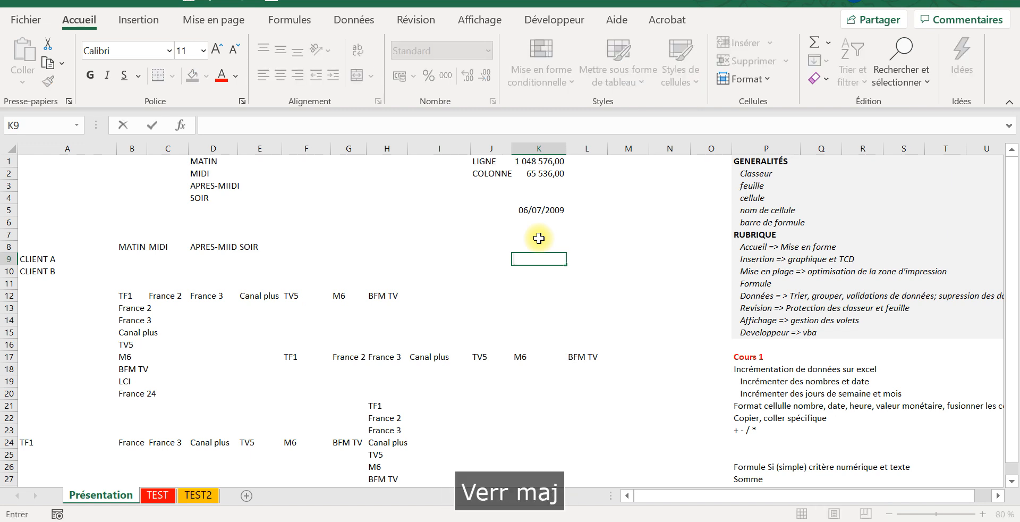
type("45000")
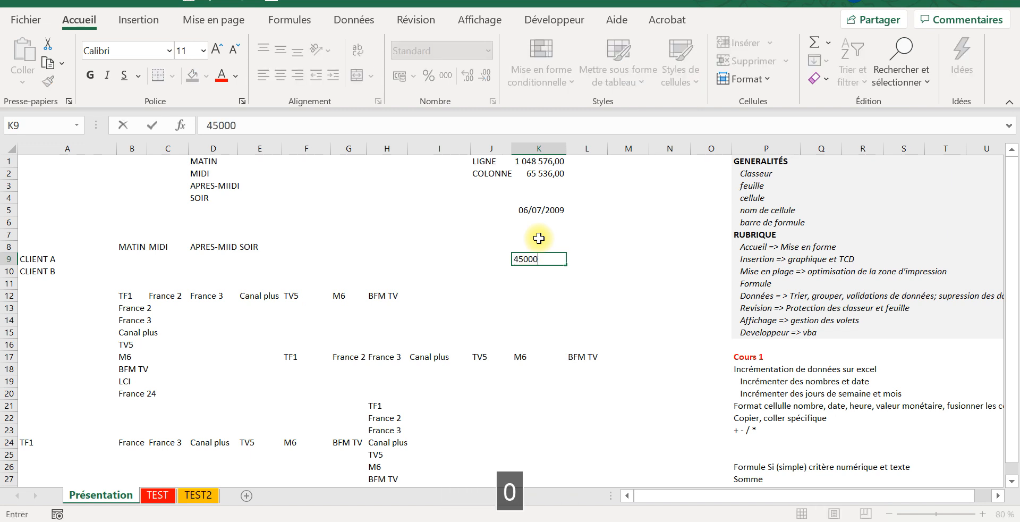
key("Return")
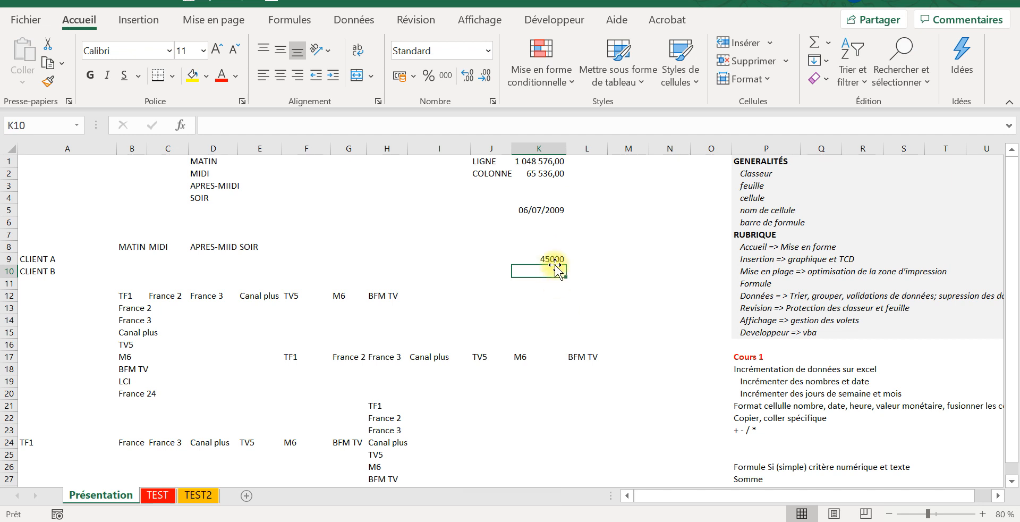
Format cell K9 as a Date with the *14/03/2012 type
left_click(555, 258)
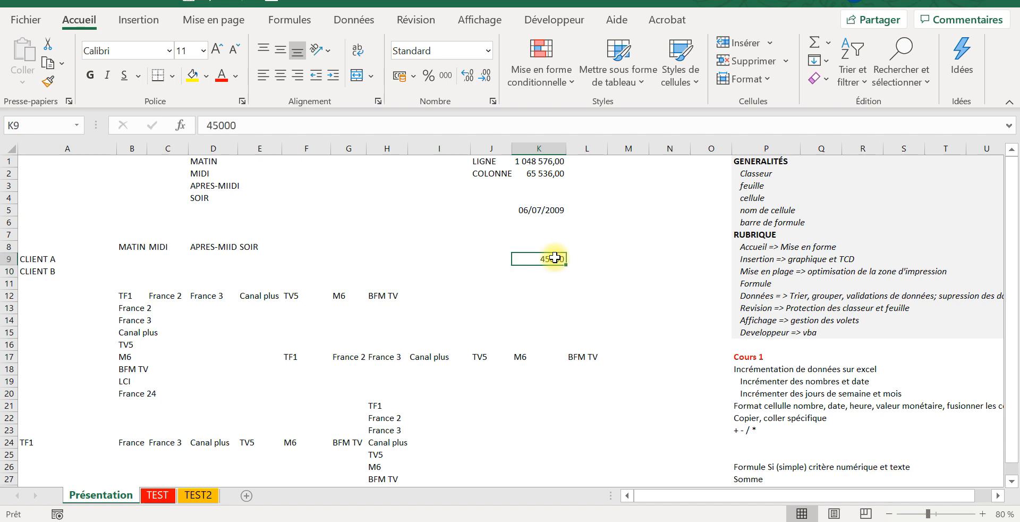
right_click(554, 257)
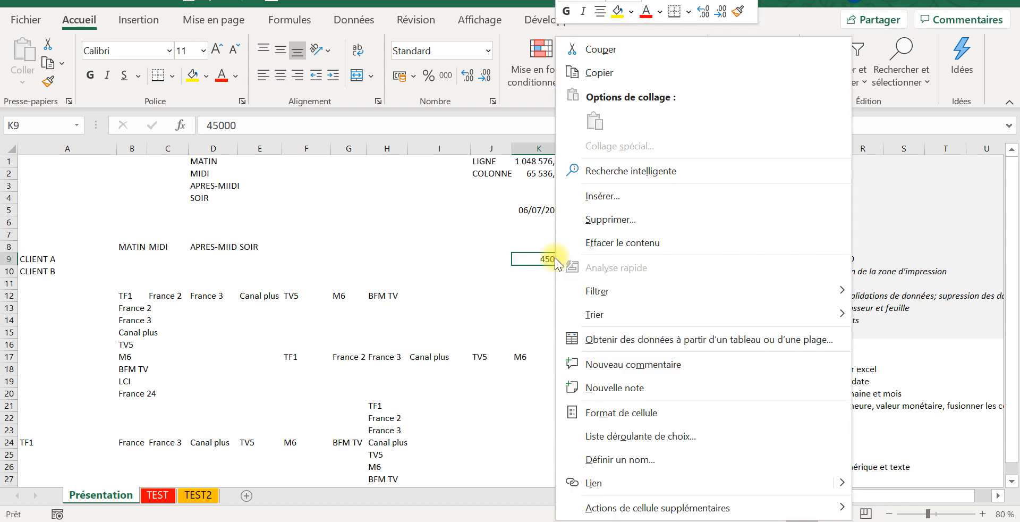
left_click(608, 404)
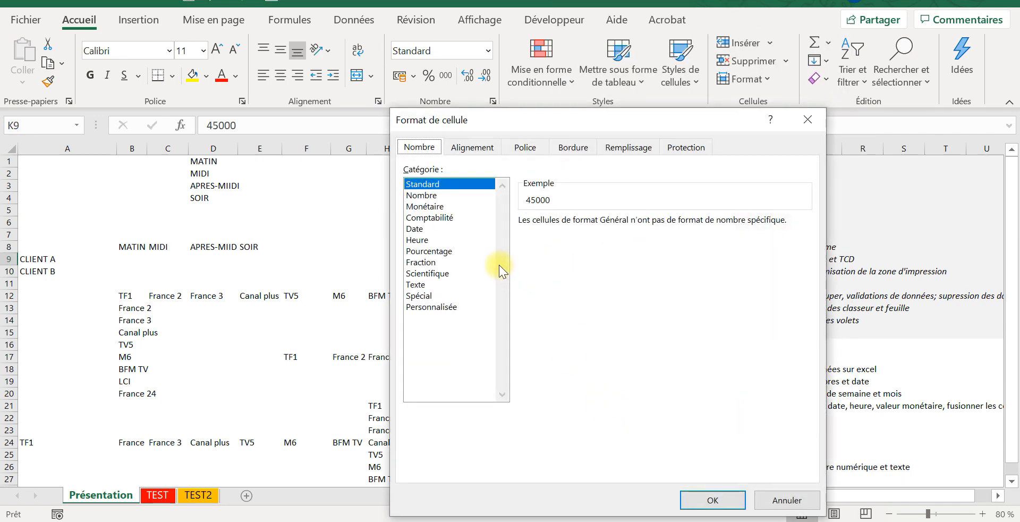
left_click(420, 228)
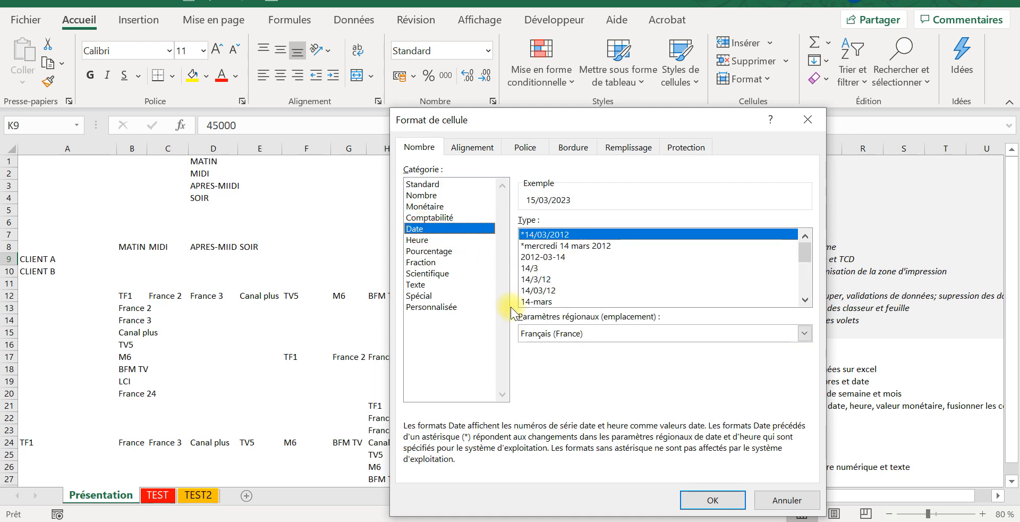
left_click(728, 504)
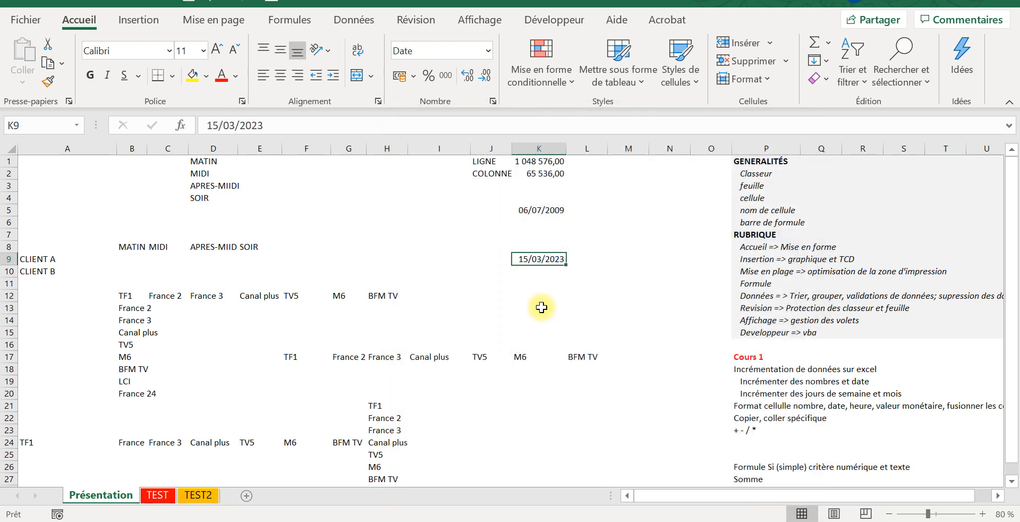
left_click(544, 280)
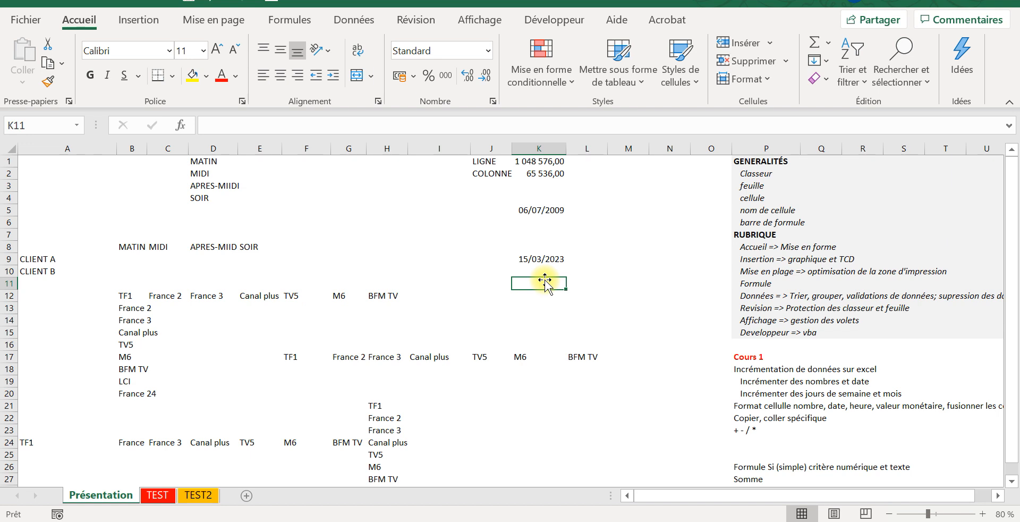
left_click(530, 259)
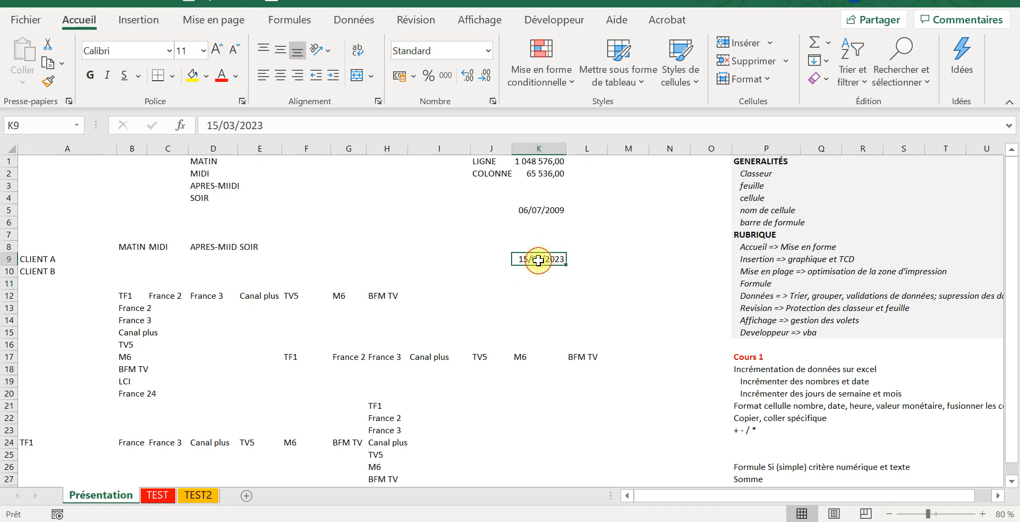
Enter 45000 in cell K12 and apply the short date format (Date courte) to it
left_click(548, 298)
type("4500")
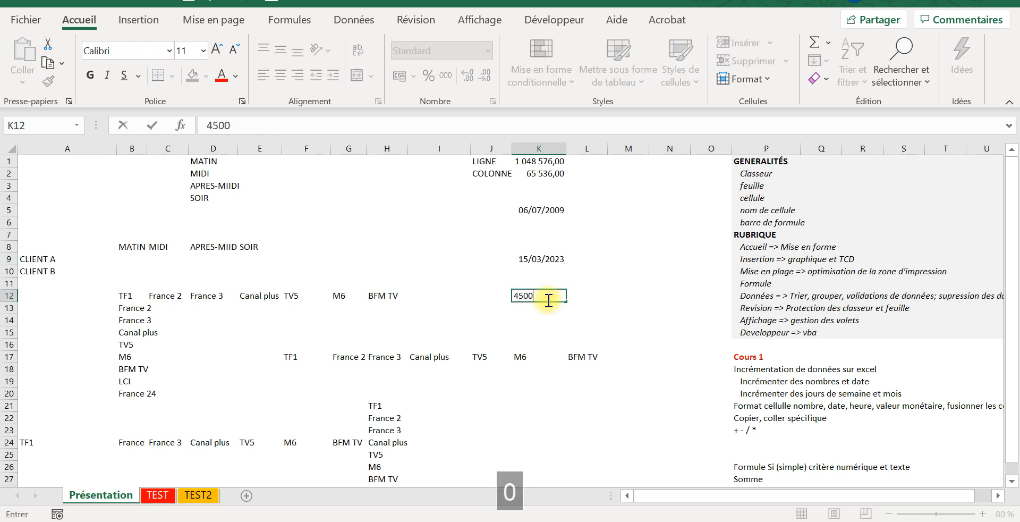
type("0")
key("Return")
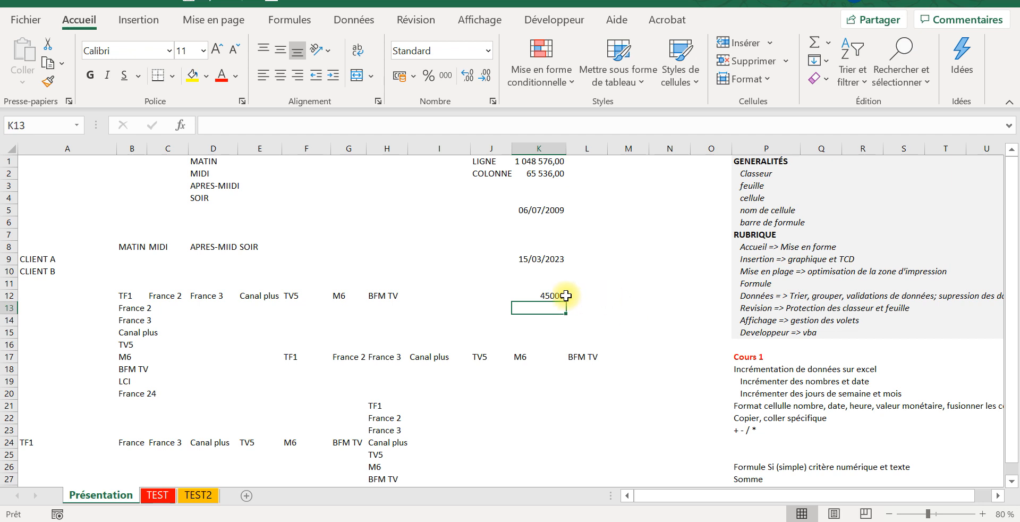
left_click(550, 295)
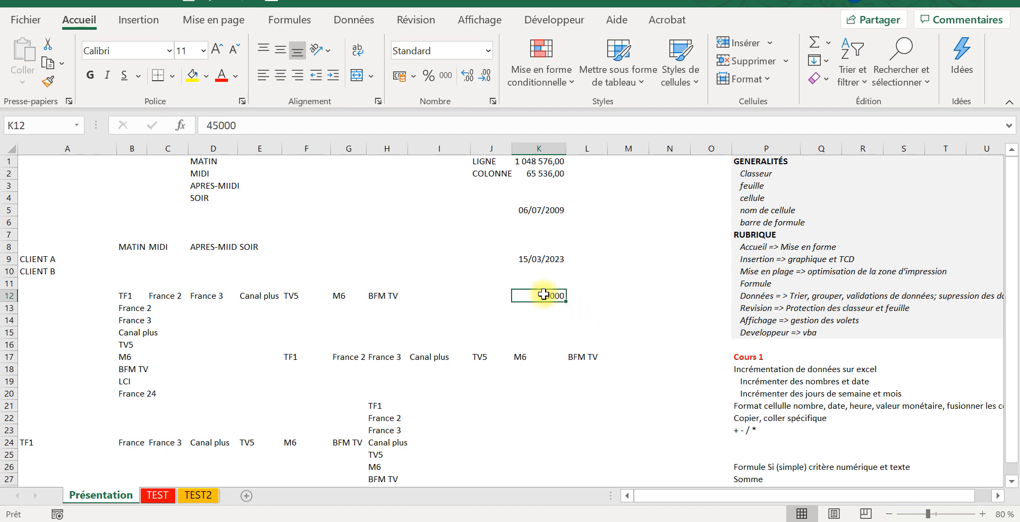
left_click(486, 51)
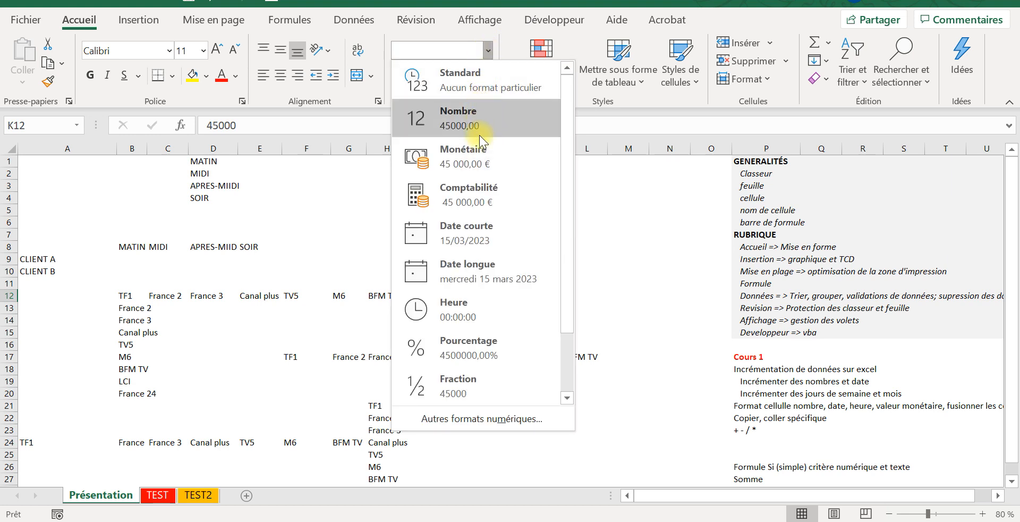
left_click(464, 227)
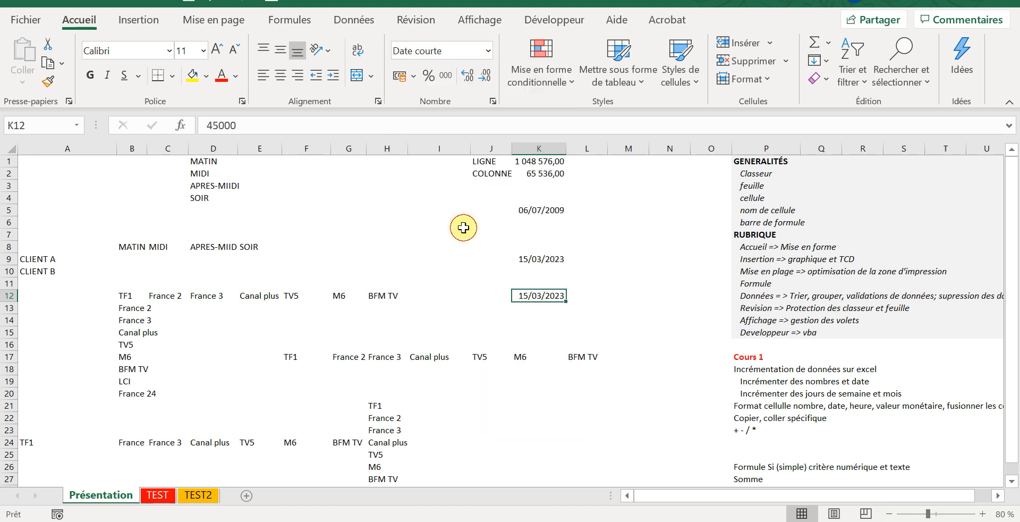
Replace the value in the date-formatted cell K12 with 43000
left_click(539, 341)
left_click(534, 297)
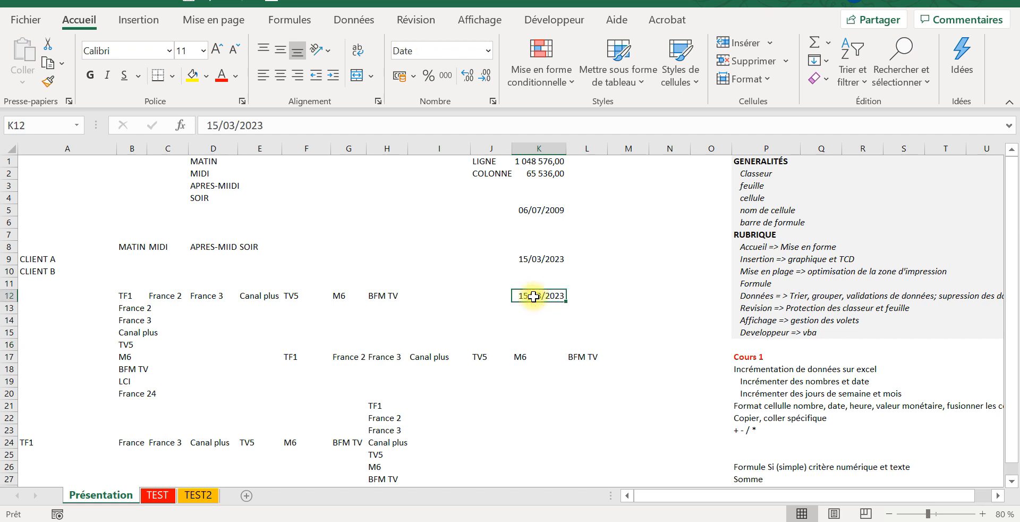
type("43000")
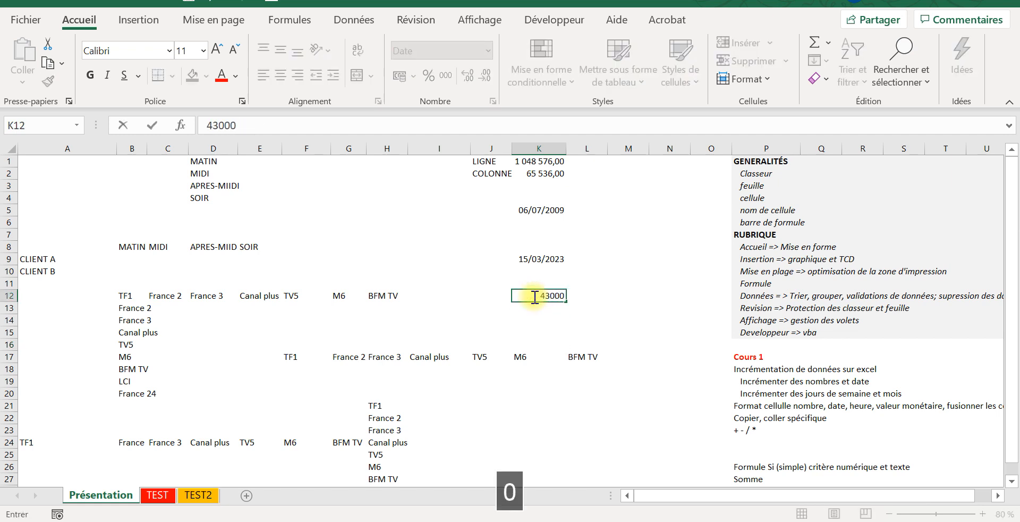
key("Return")
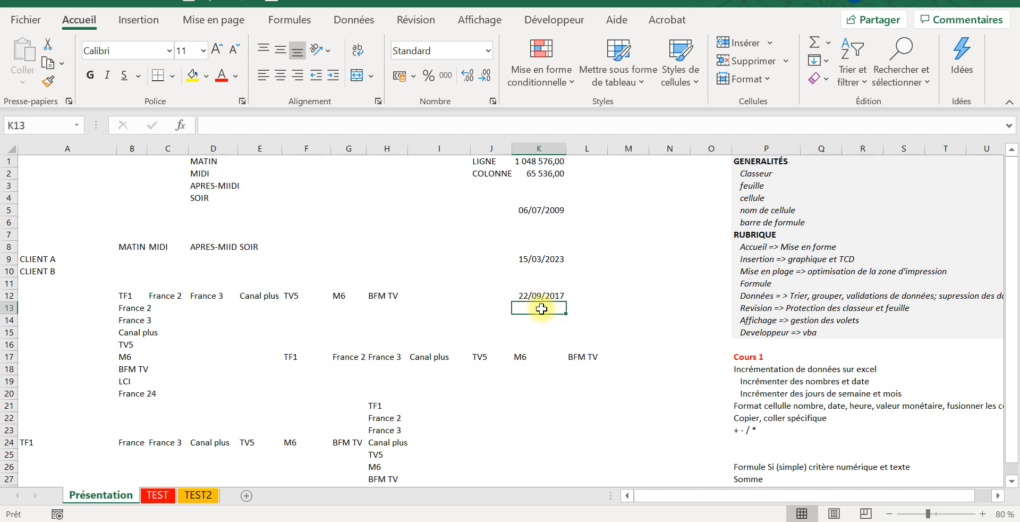
left_click(563, 296)
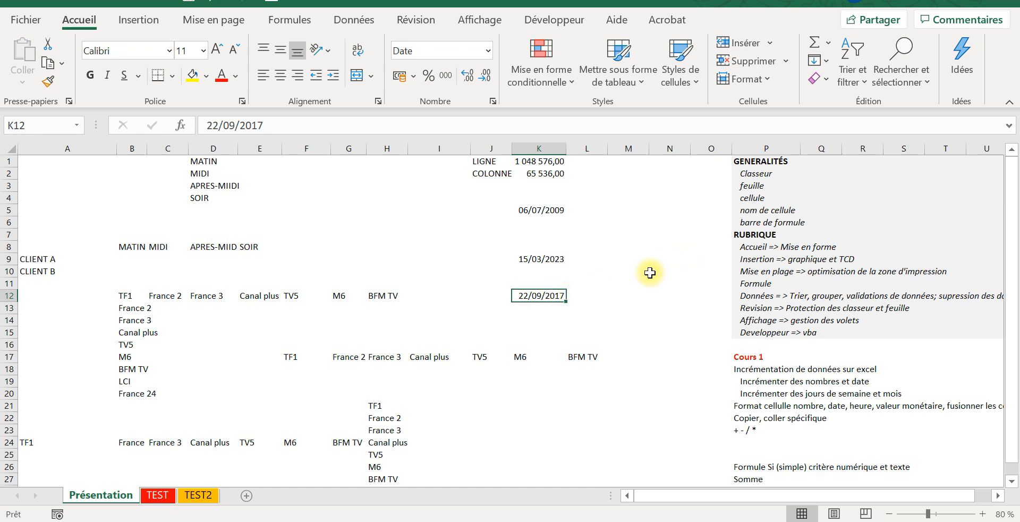
Enter 1 in cell M10 and apply the time format (Heure) to it
left_click(627, 269)
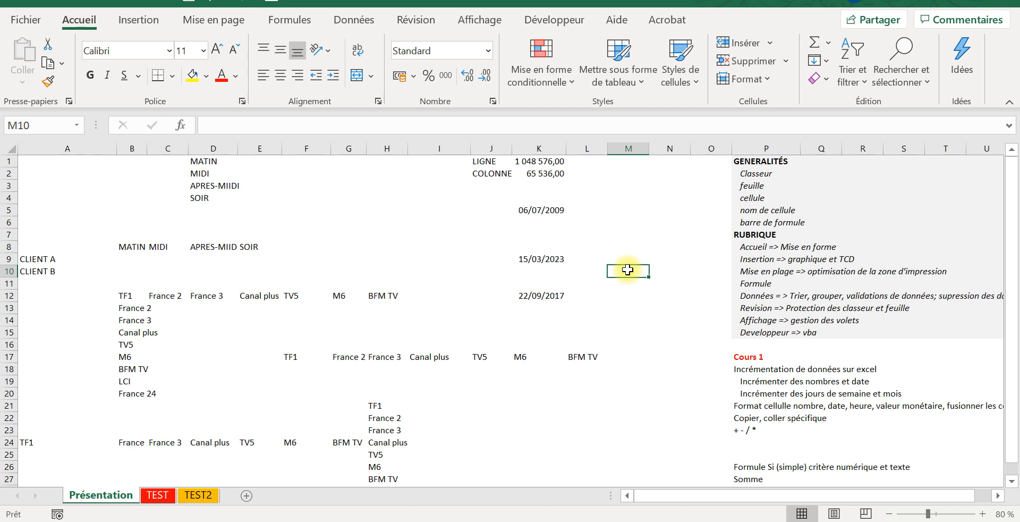
type("1")
key("Return")
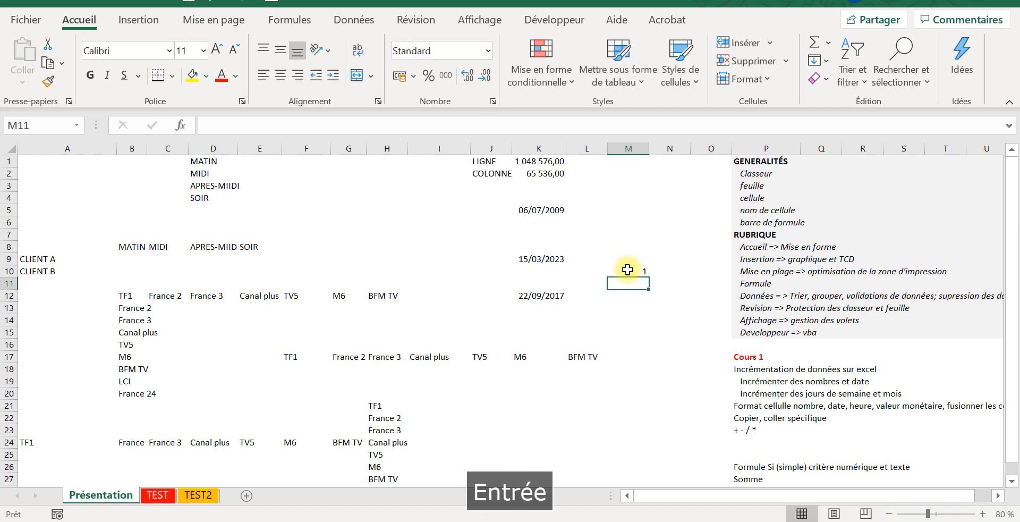
left_click(628, 270)
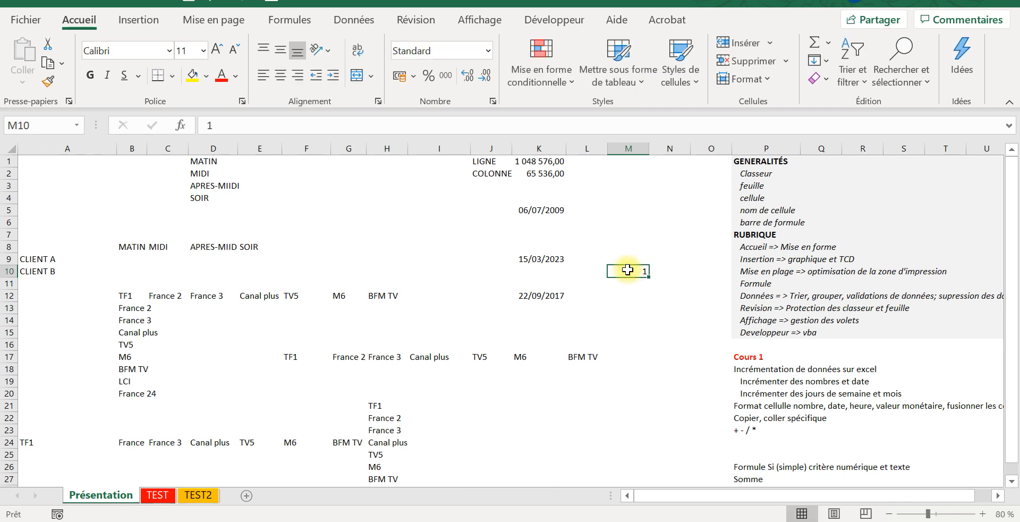
left_click(485, 52)
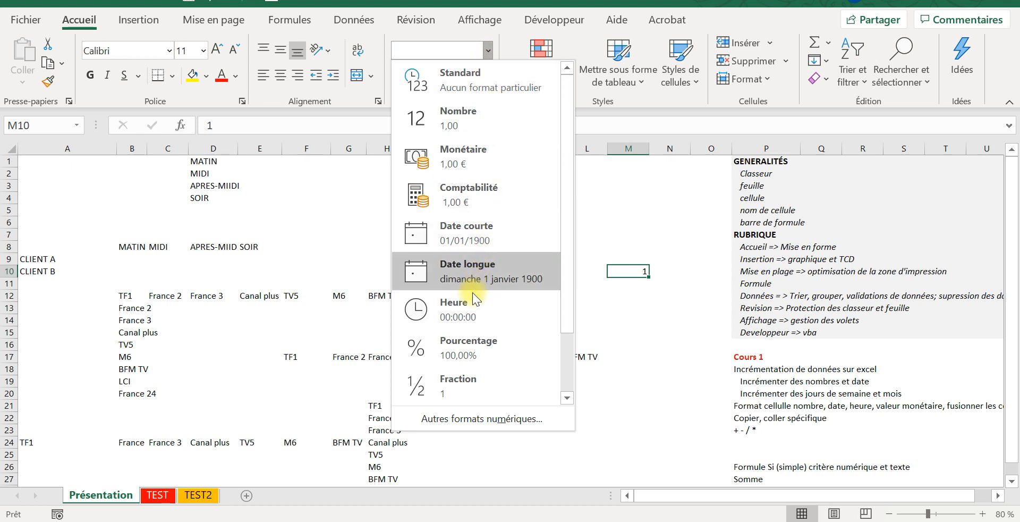
left_click(470, 310)
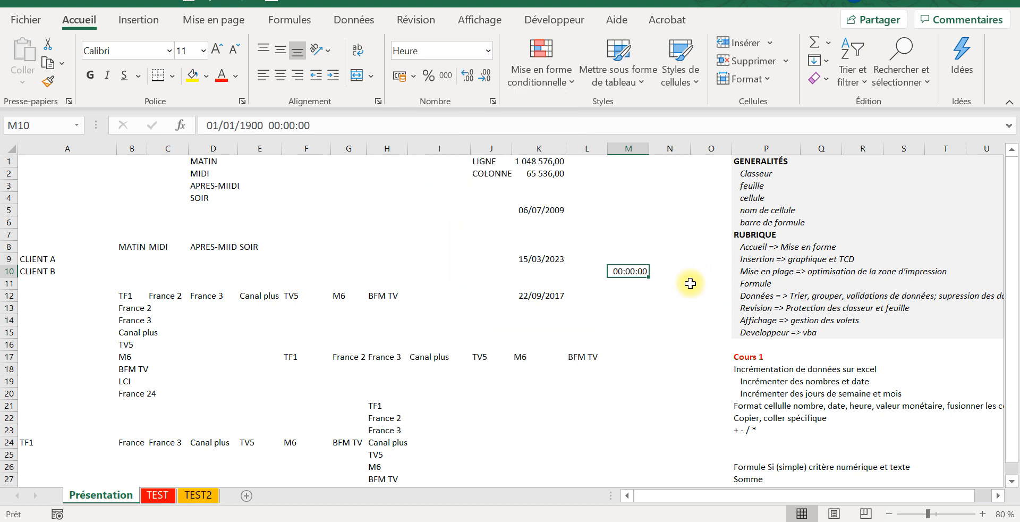
Change the time format of cell M10 to the 1:30 PM type
right_click(632, 273)
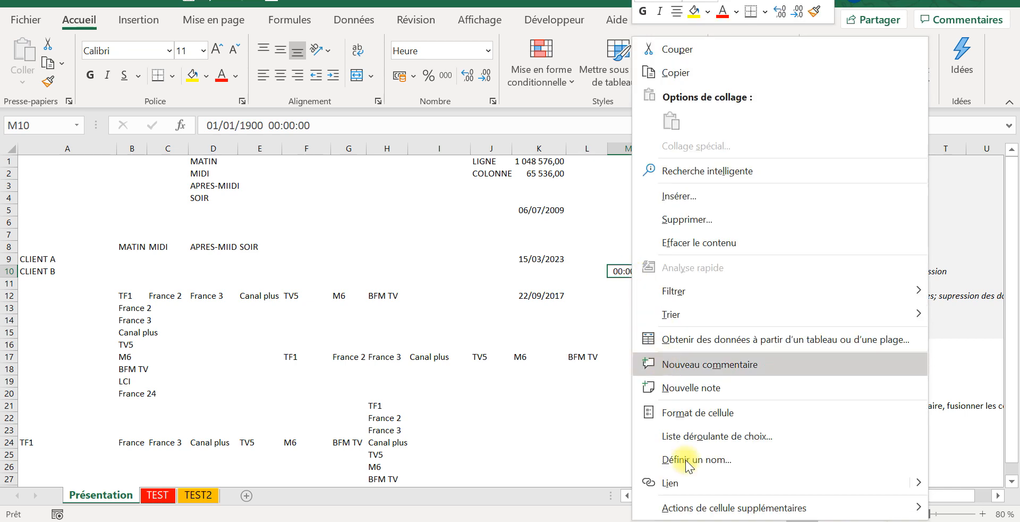
left_click(688, 413)
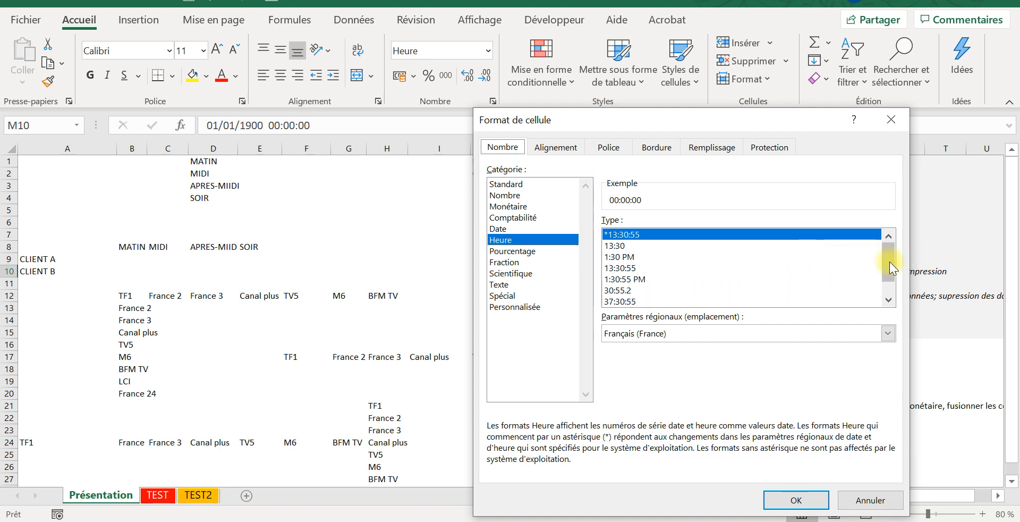
left_click_drag(888, 263, 884, 242)
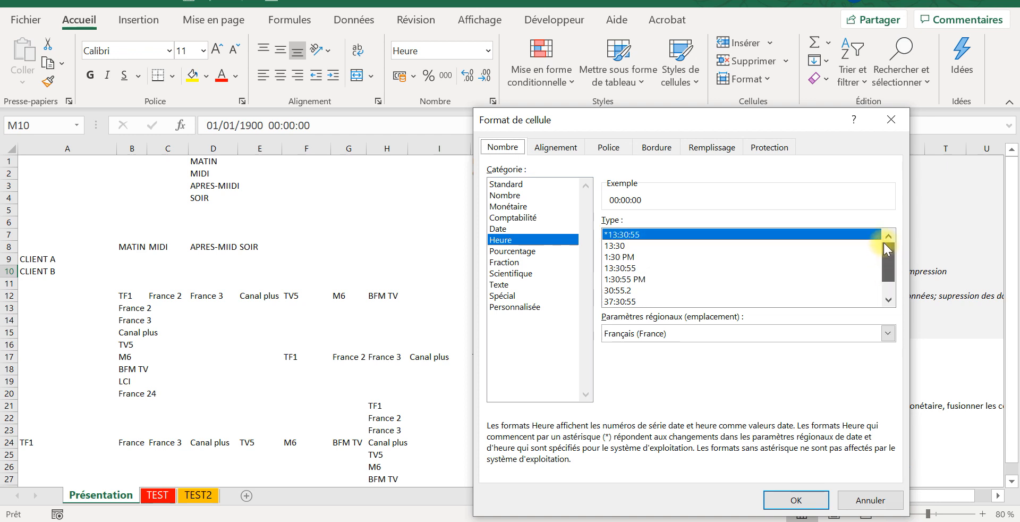
left_click(619, 256)
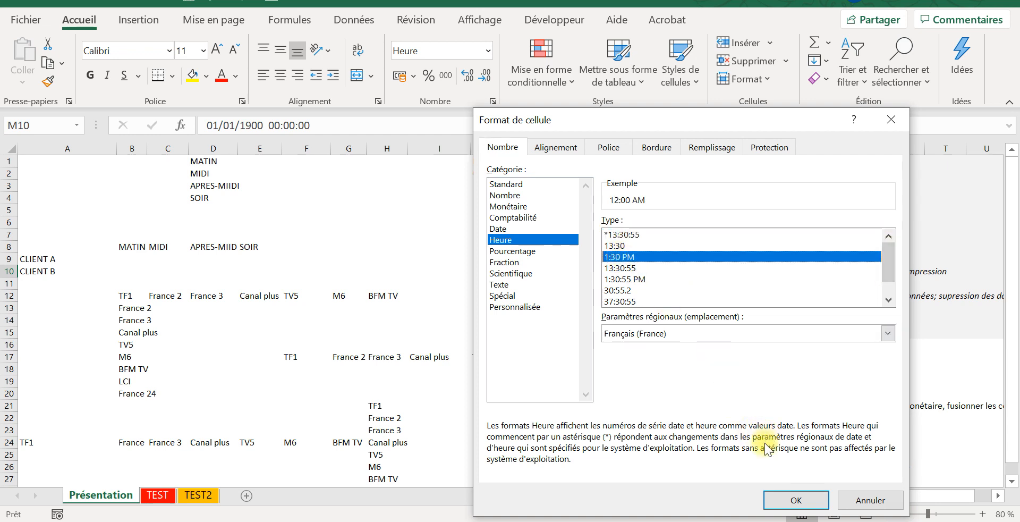
left_click(772, 499)
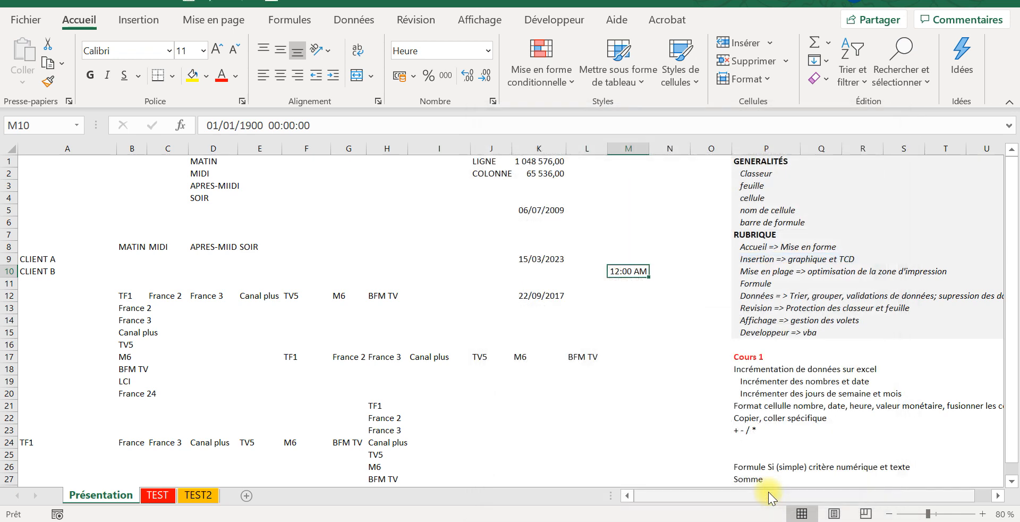
Replace the value in the time-formatted cell M10 with 0,5
left_click(640, 343)
left_click(633, 270)
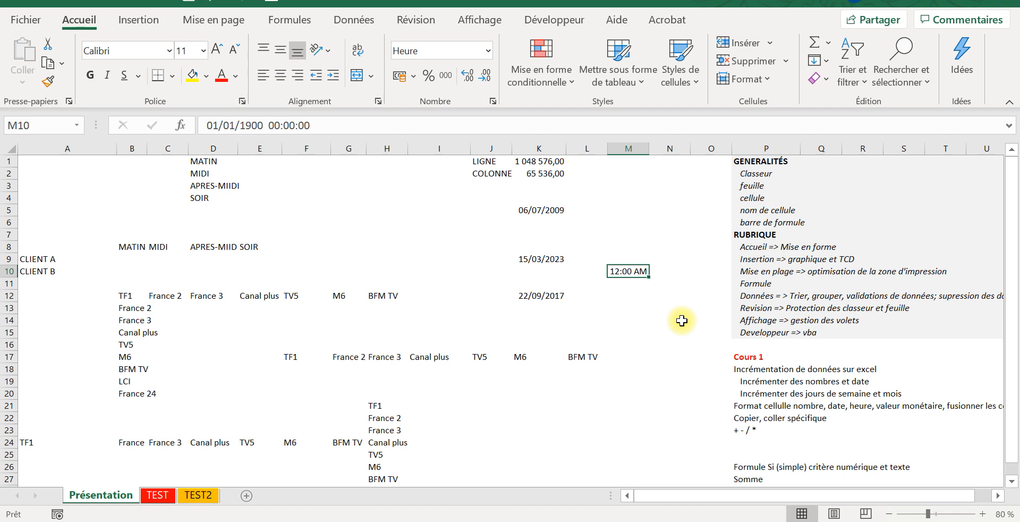
key("Caps_Lock")
type("à")
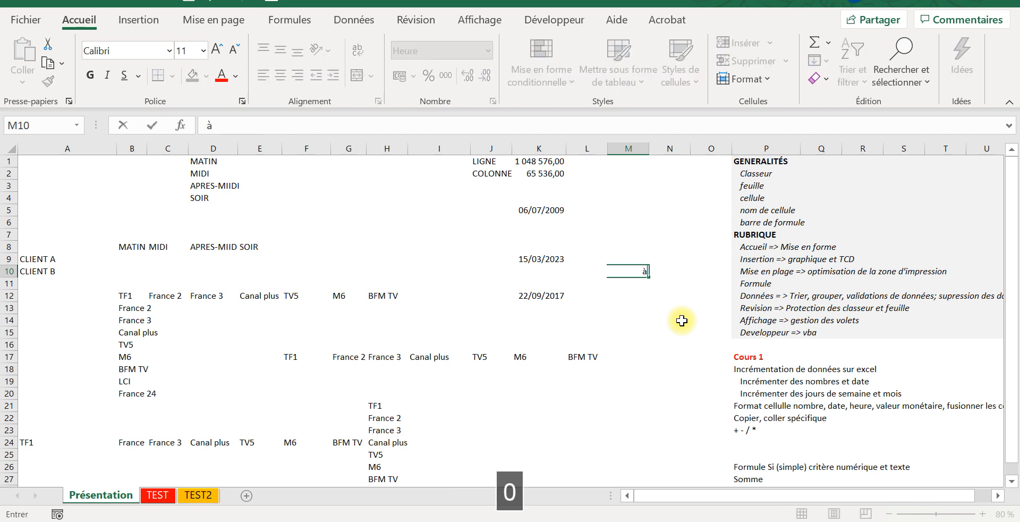
key("Caps_Lock")
key("BackSpace")
type("0")
key("Caps_Lock")
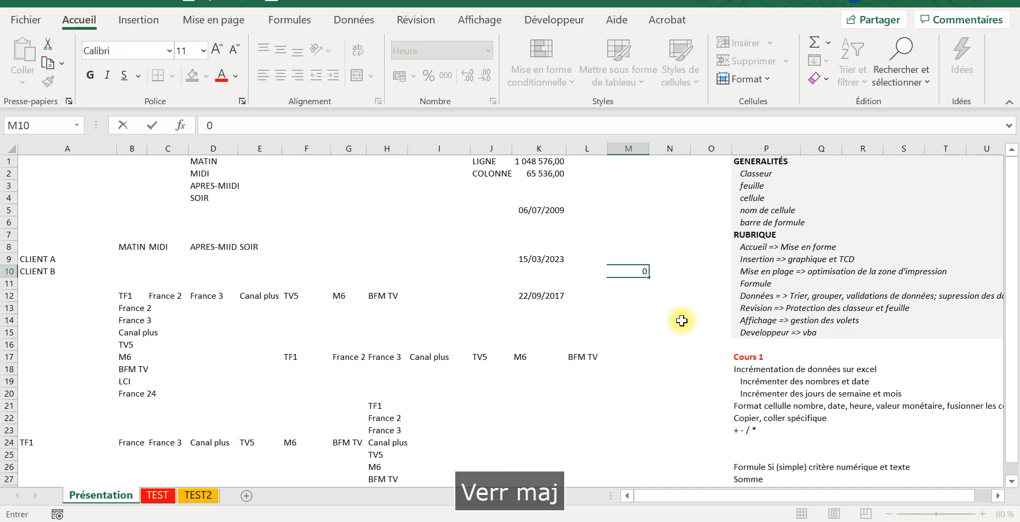
type(",")
key("Caps_Lock")
type("5")
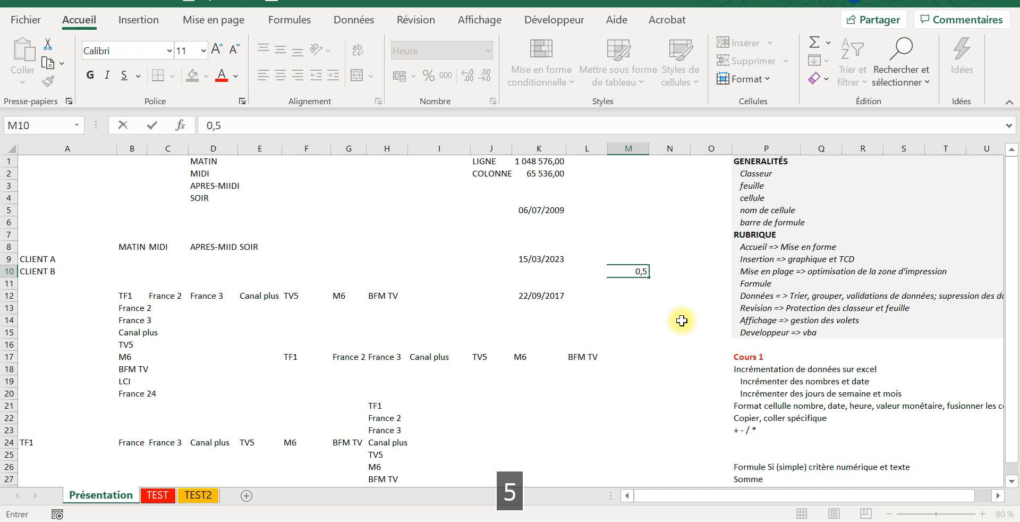
key("Return")
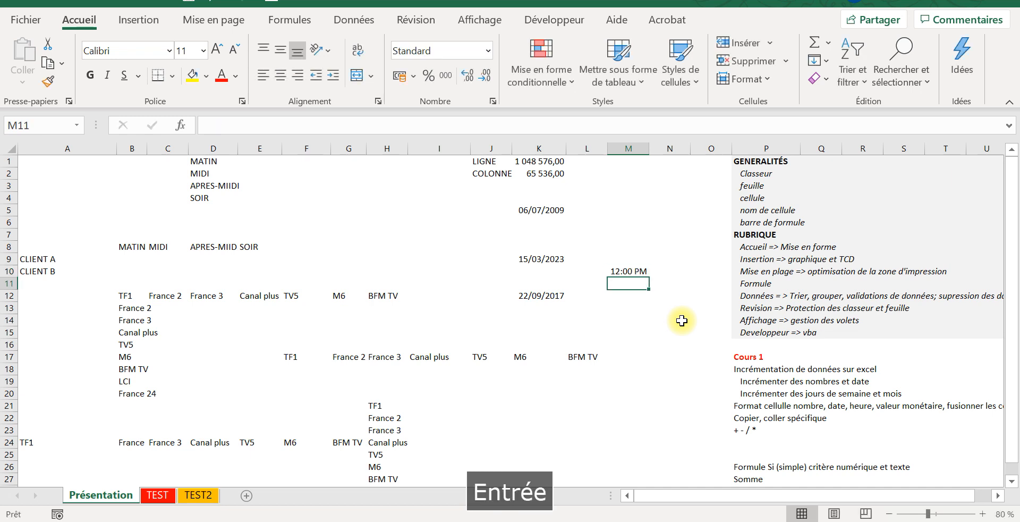
Review the available time format types for cell M10 in the cell format settings
left_click(630, 272)
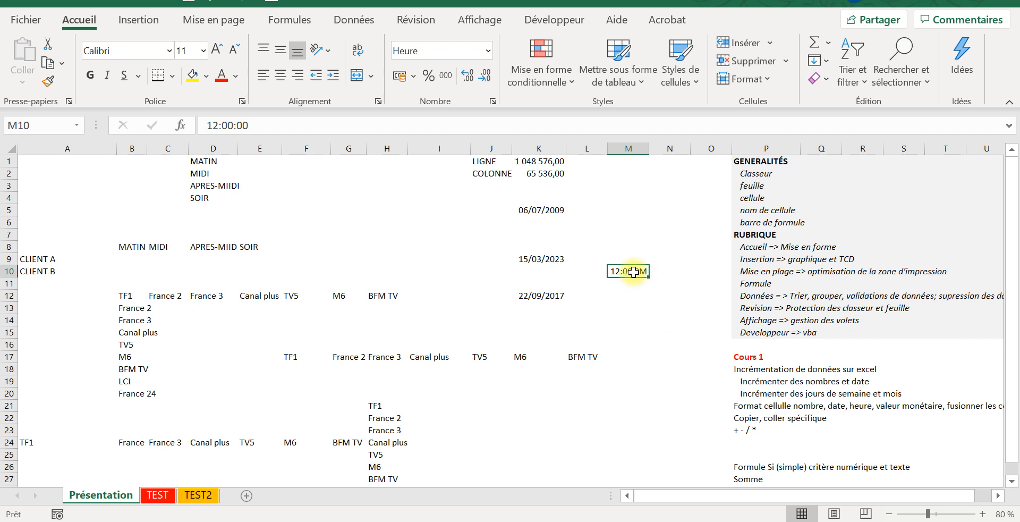
right_click(634, 271)
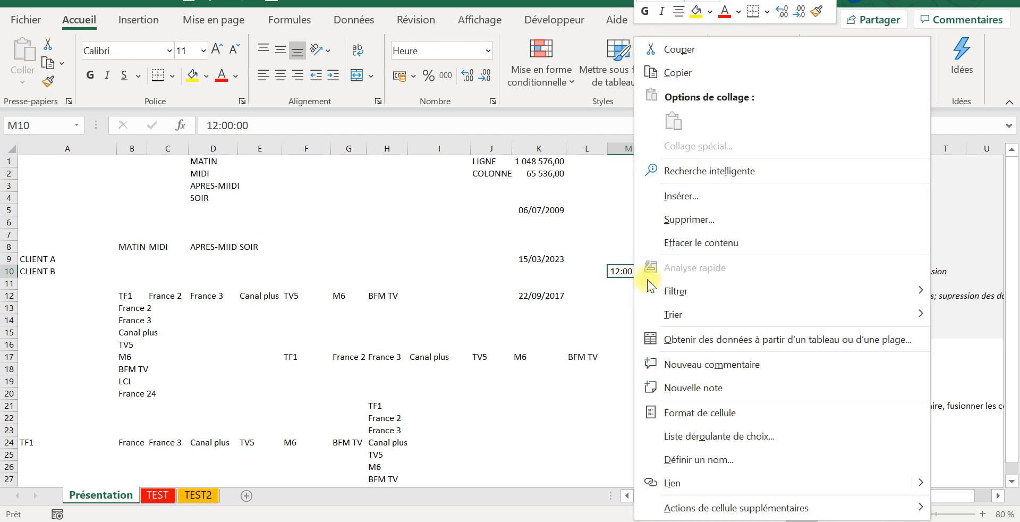
left_click(710, 422)
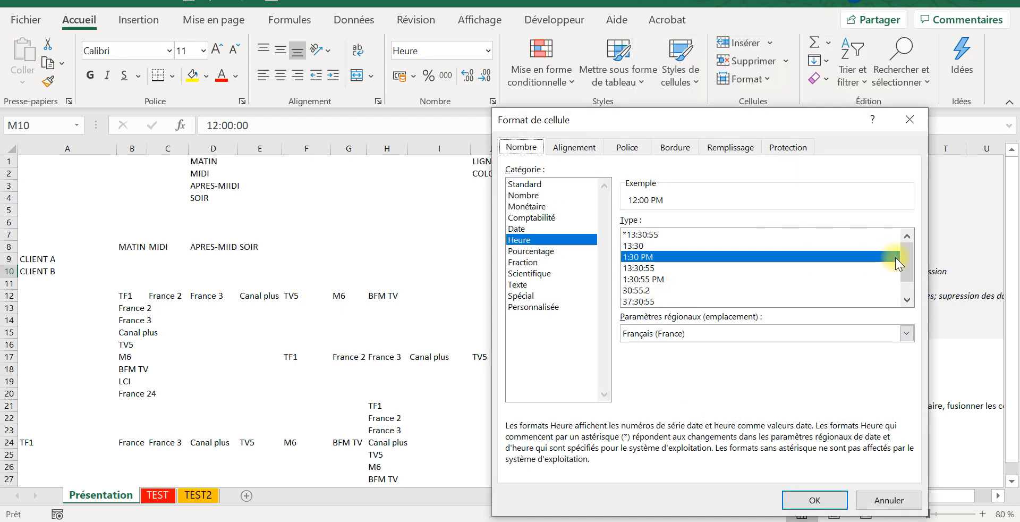
left_click_drag(902, 266, 901, 276)
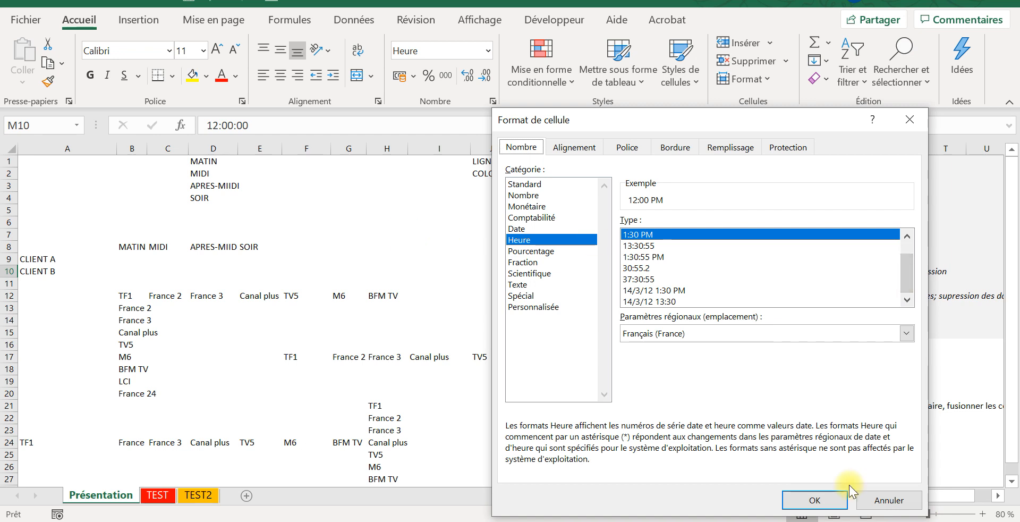
left_click(834, 510)
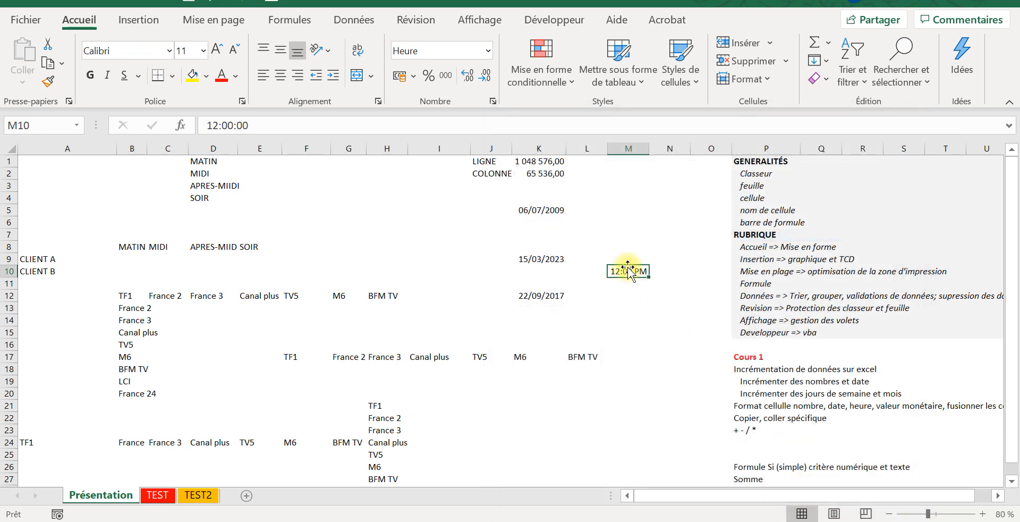
Enter 1 in cell M8 and apply the time format (Heure) to it
left_click(622, 247)
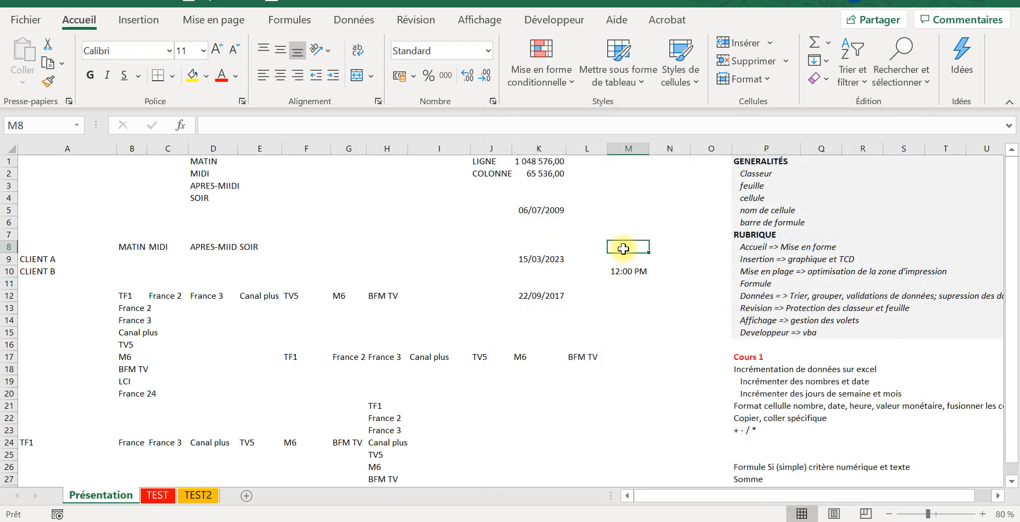
type("1")
key("Return")
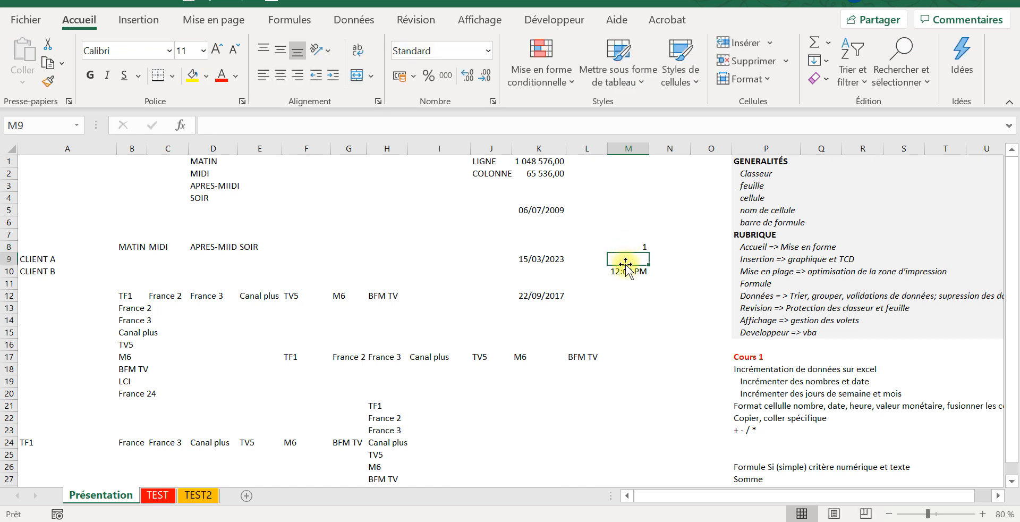
left_click(633, 234)
left_click(634, 249)
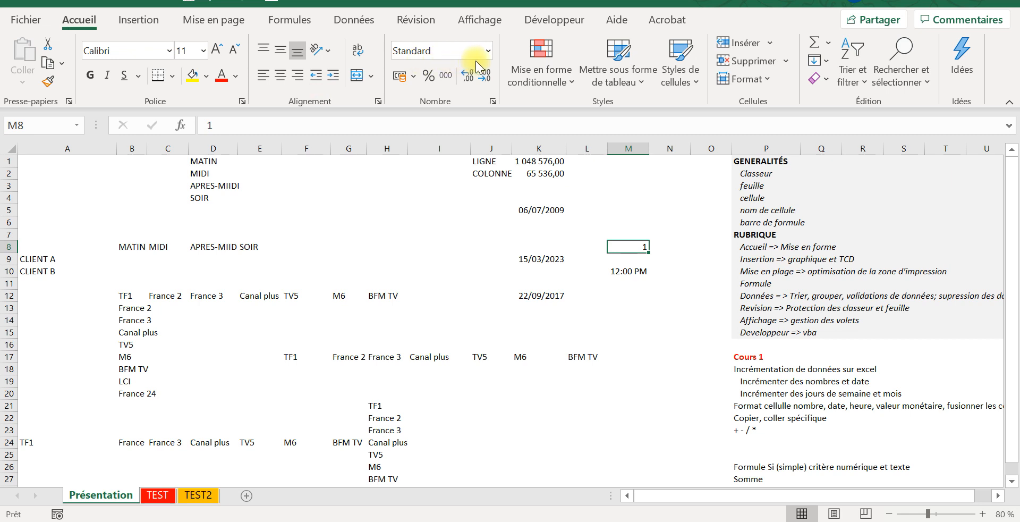
left_click(489, 51)
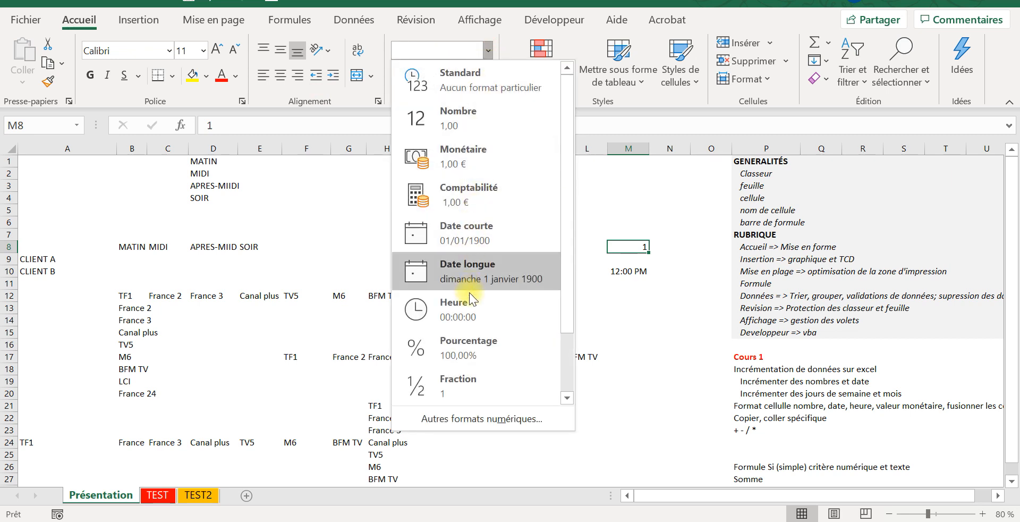
left_click(468, 306)
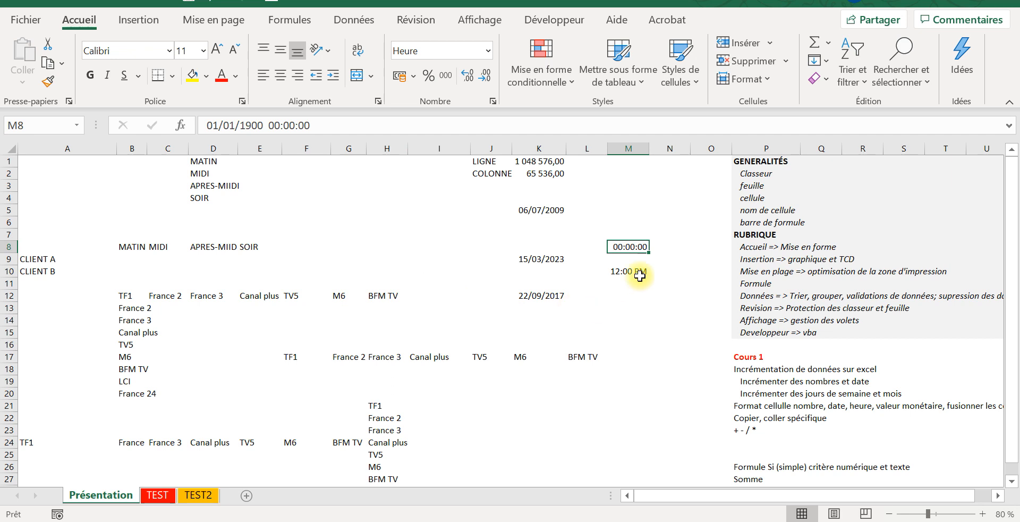
Change the time format of cell M8 to the 1:30 PM type
left_click(667, 304)
left_click(627, 236)
left_click(625, 246)
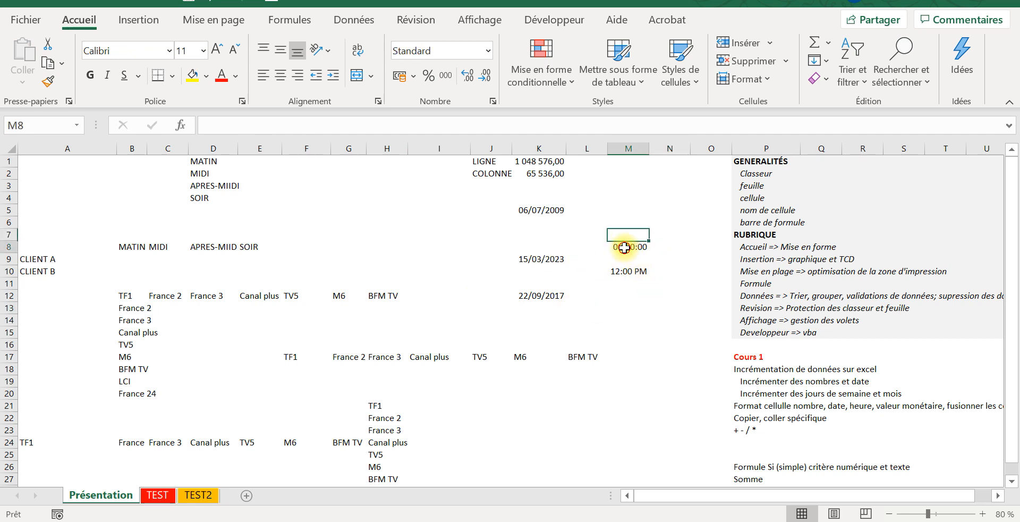
right_click(624, 248)
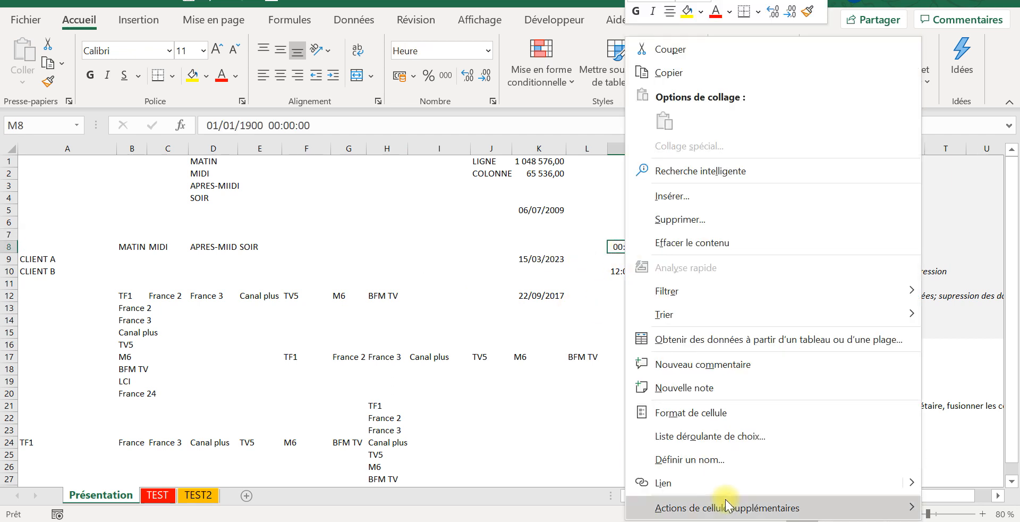
left_click(703, 409)
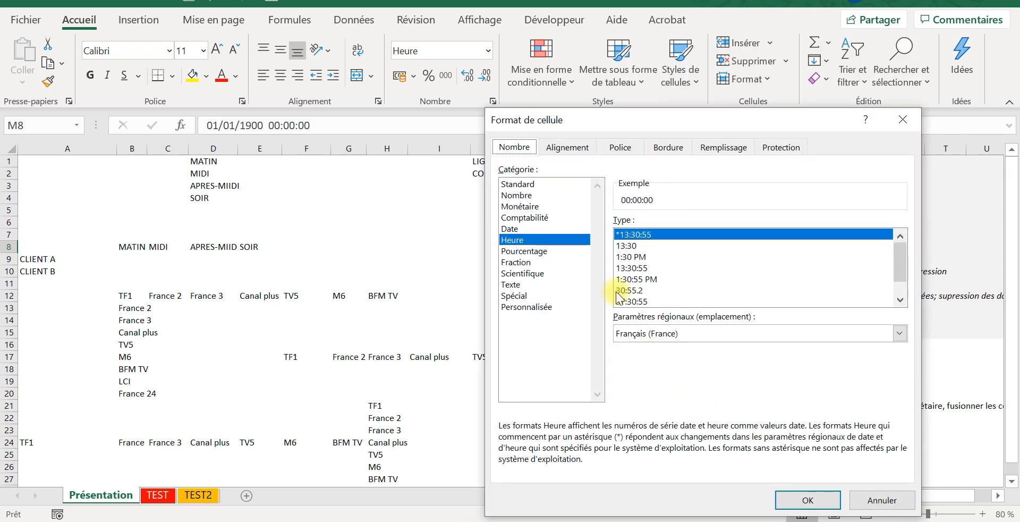
left_click(645, 257)
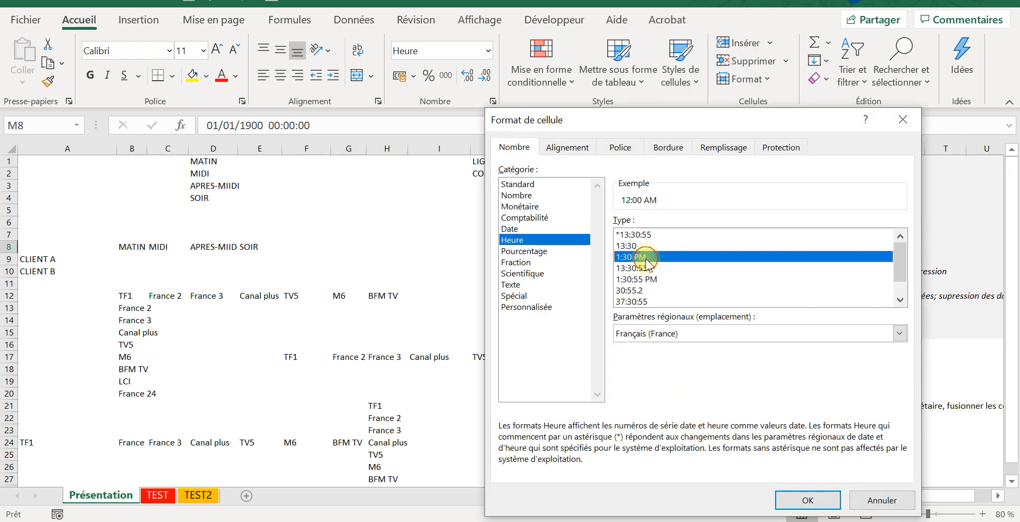
left_click(797, 498)
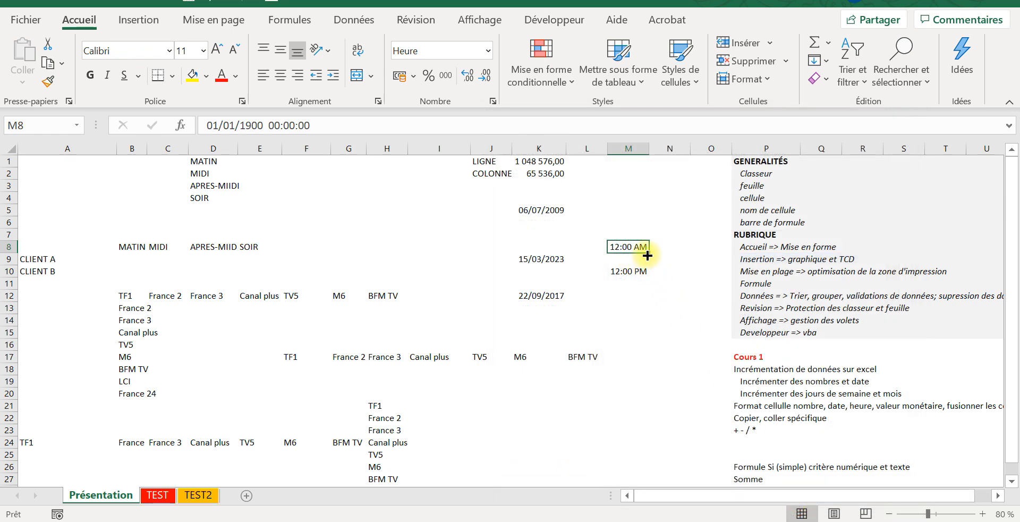
Enter the formula =0,25 in cell M12
left_click(631, 271)
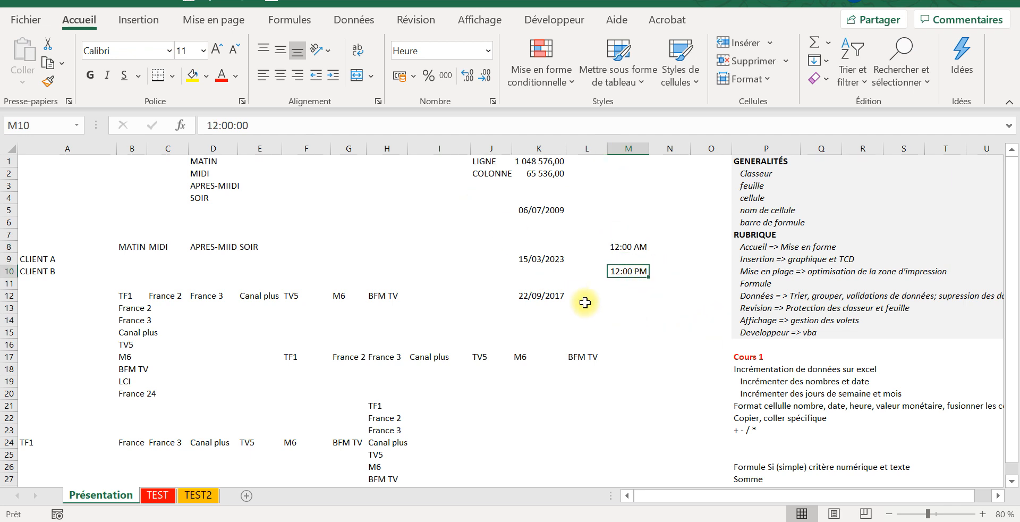
left_click(629, 297)
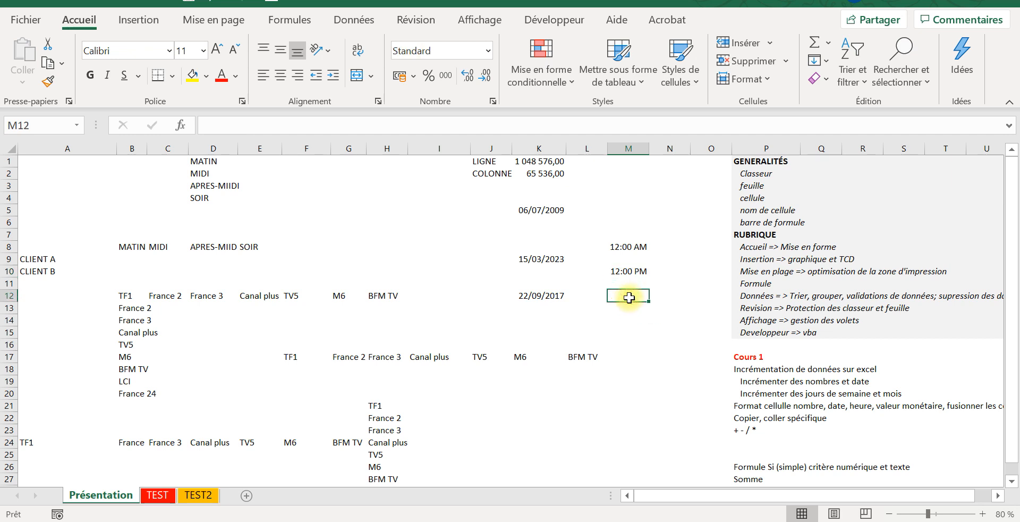
type("=")
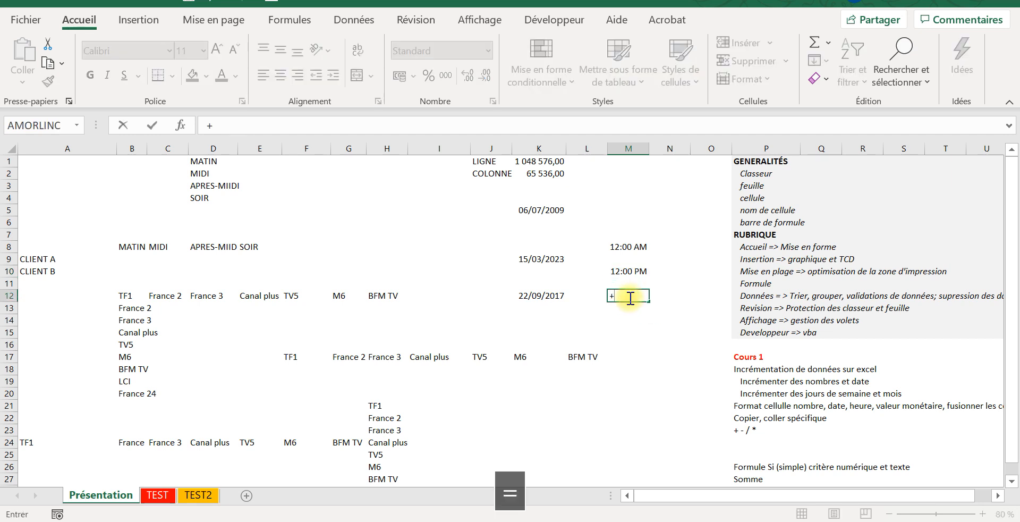
key("BackSpace")
type("=")
key("Caps_Lock")
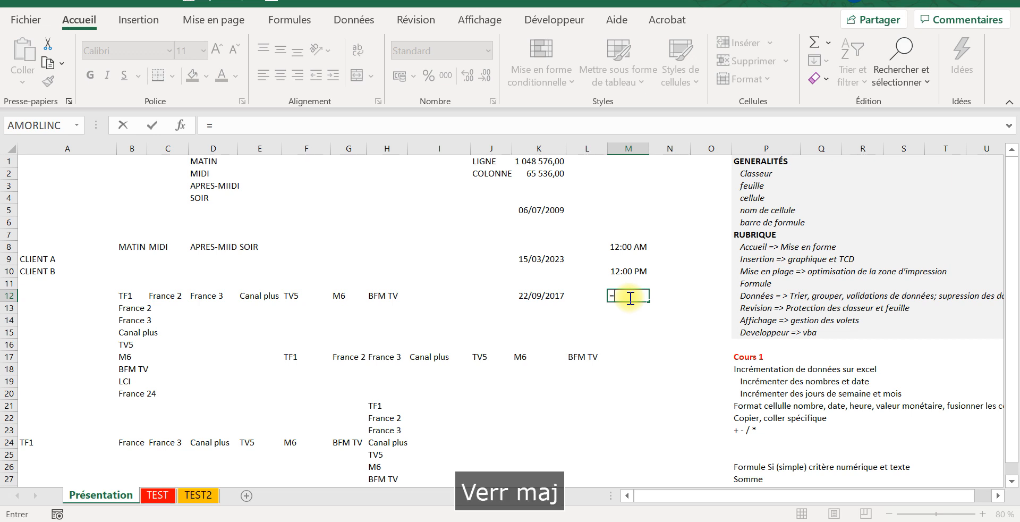
type("0?")
key("Caps_Lock")
key("BackSpace")
key("Caps_Lock")
type("?")
key("BackSpace")
type("?")
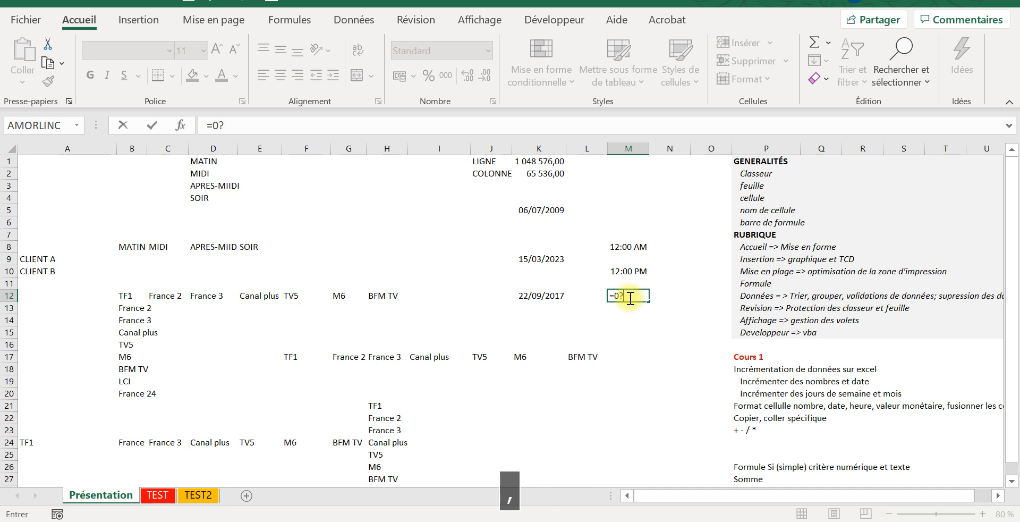
key("BackSpace")
key("Caps_Lock")
type(",")
key("Caps_Lock")
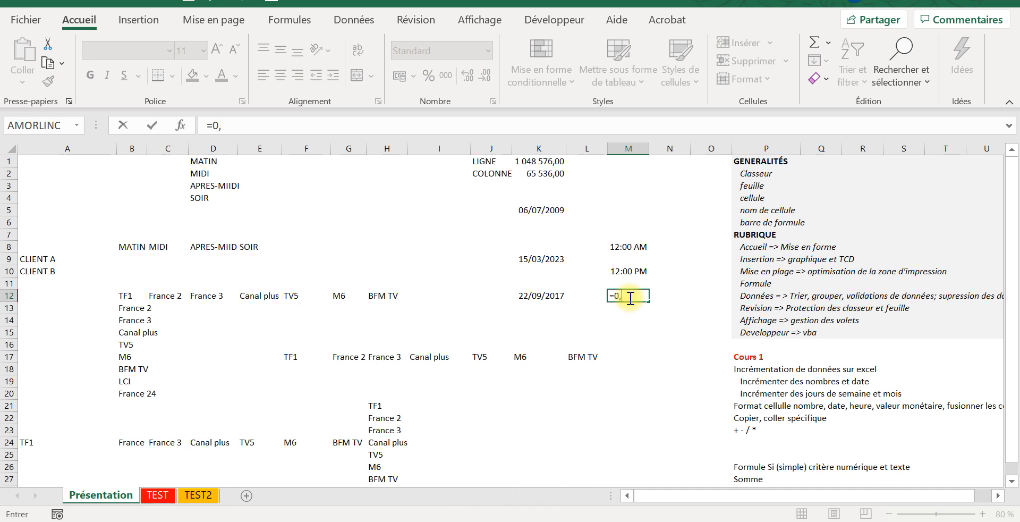
type("25")
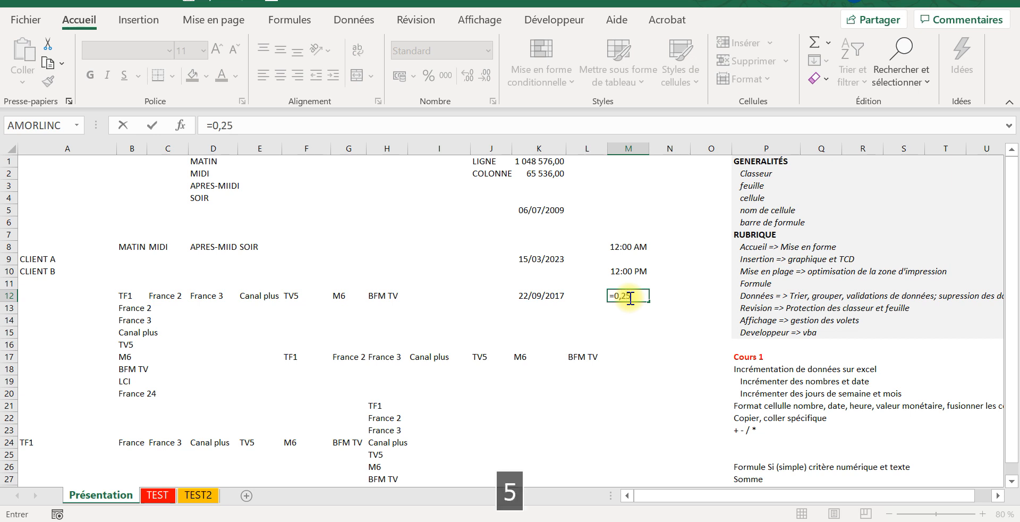
key("Return")
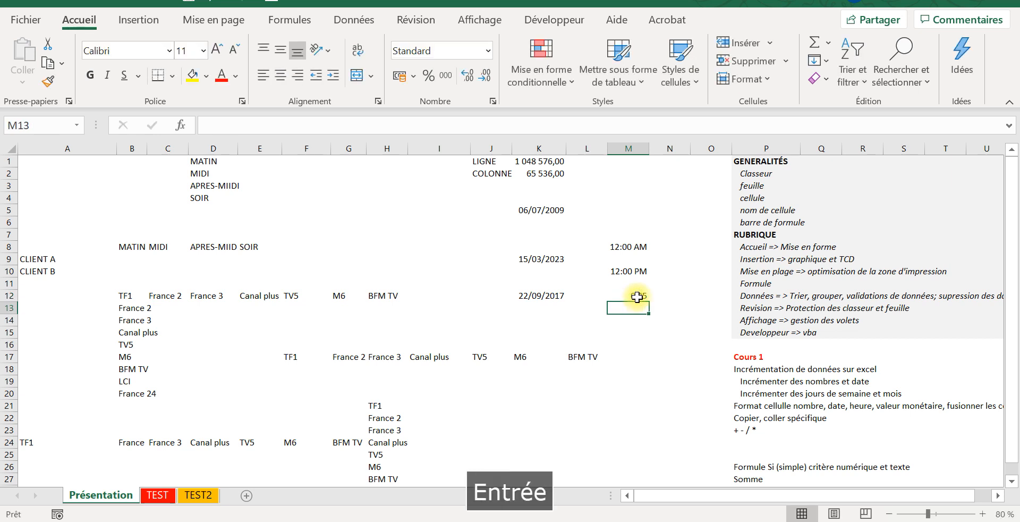
Apply the time format (Heure) to cell M12
left_click(629, 297)
left_click(489, 48)
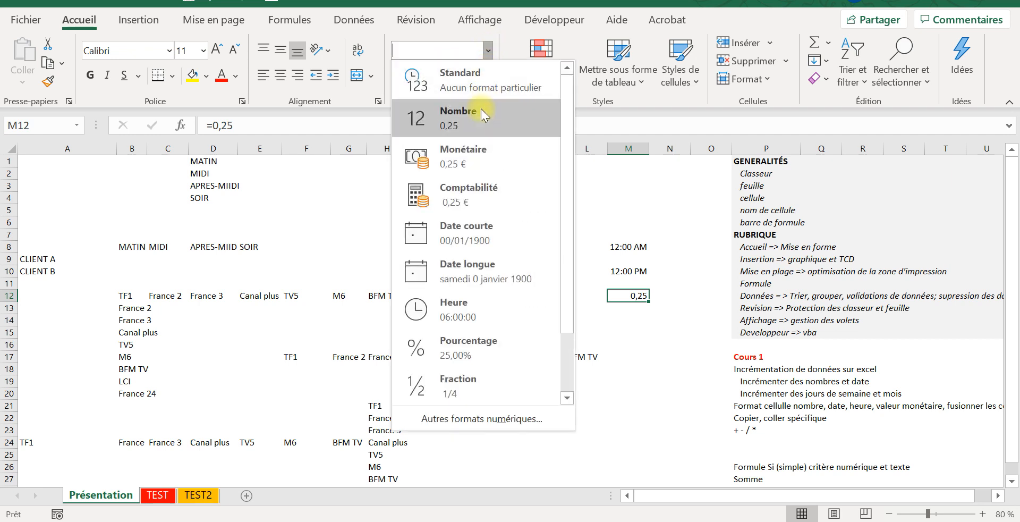
left_click(470, 307)
left_click(627, 310)
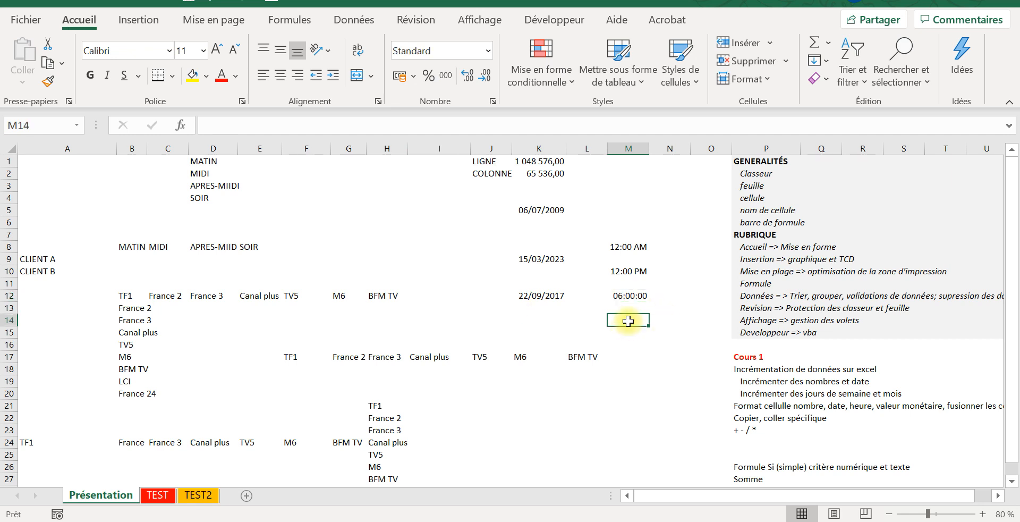
left_click(617, 292)
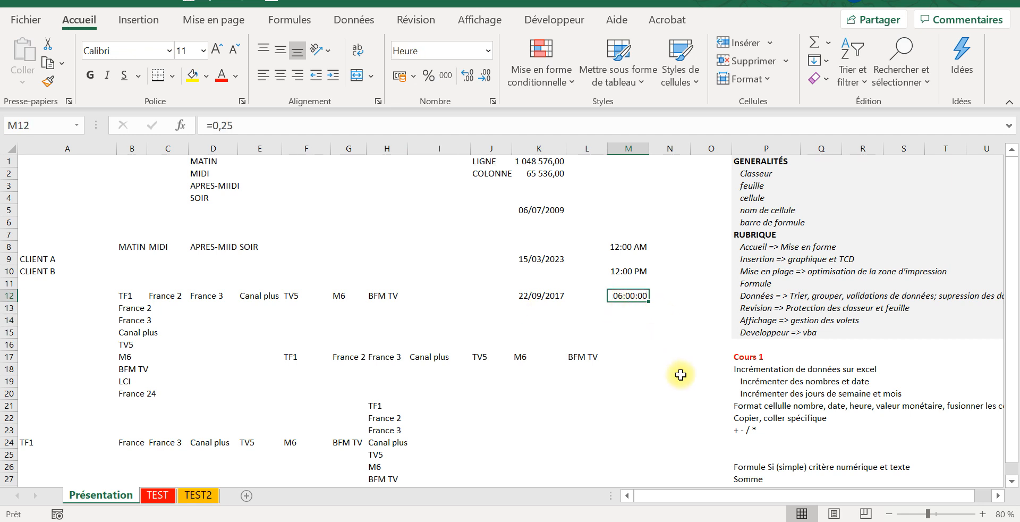
Enter the formula =1/24 in cell M5 to express one hour as a fraction of a day
left_click(629, 211)
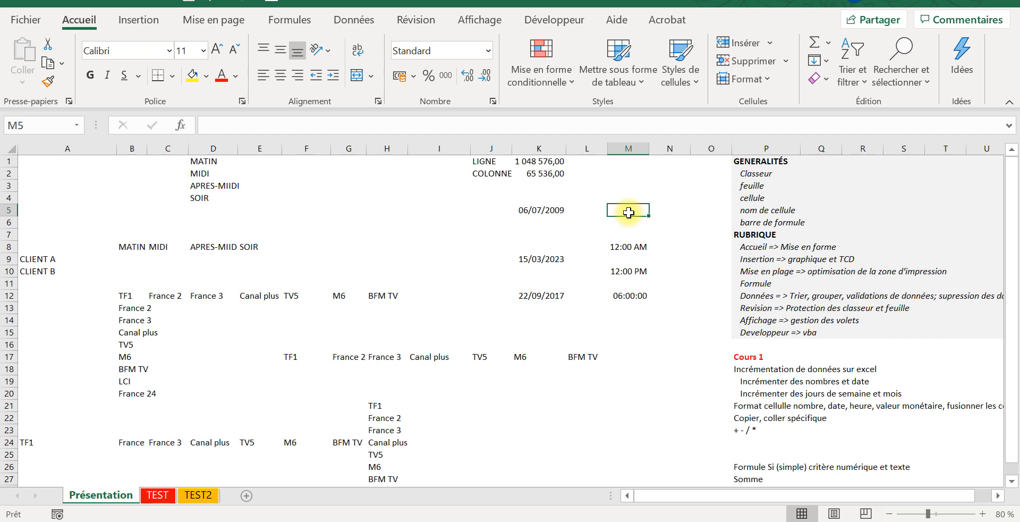
type("+")
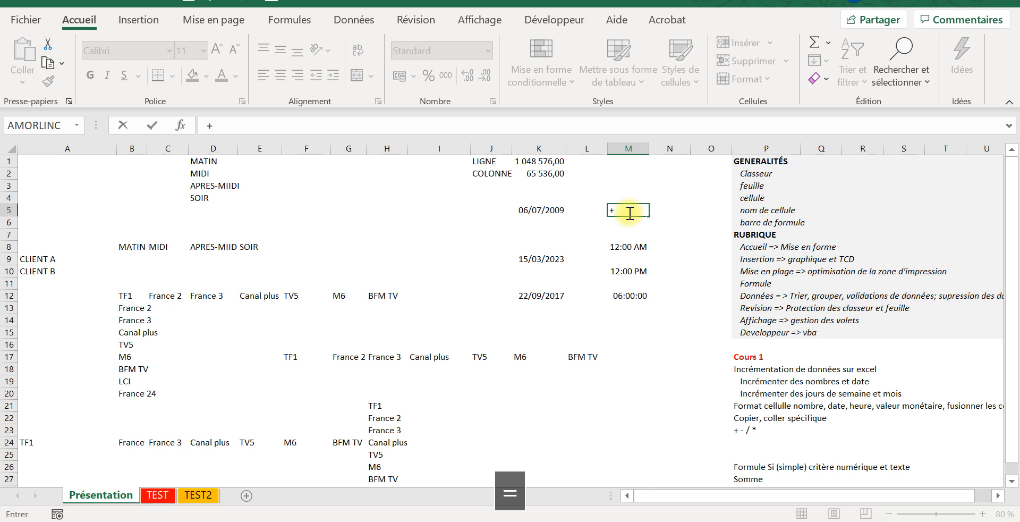
key("BackSpace")
type("+")
key("BackSpace")
key("Caps_Lock")
type("=")
key("Caps_Lock")
type("1/")
key("Caps_Lock")
type("2")
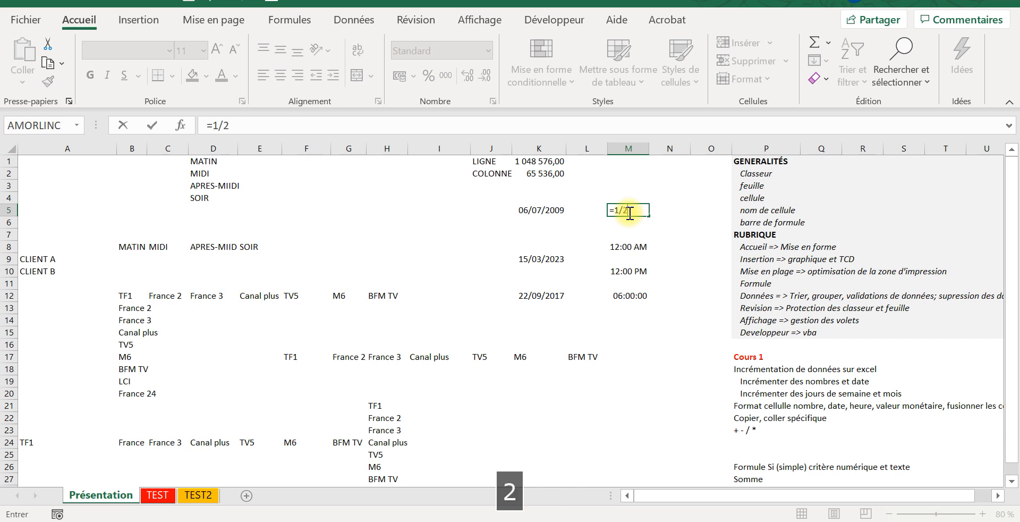
type("4")
key("Tab")
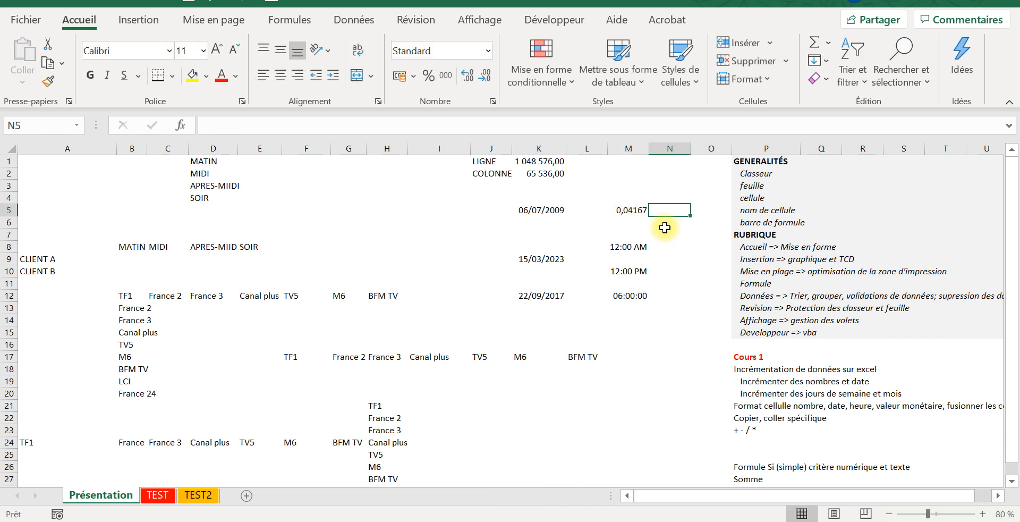
Apply the Heure number format with the *13:30:55 type to cell M5
left_click(640, 209)
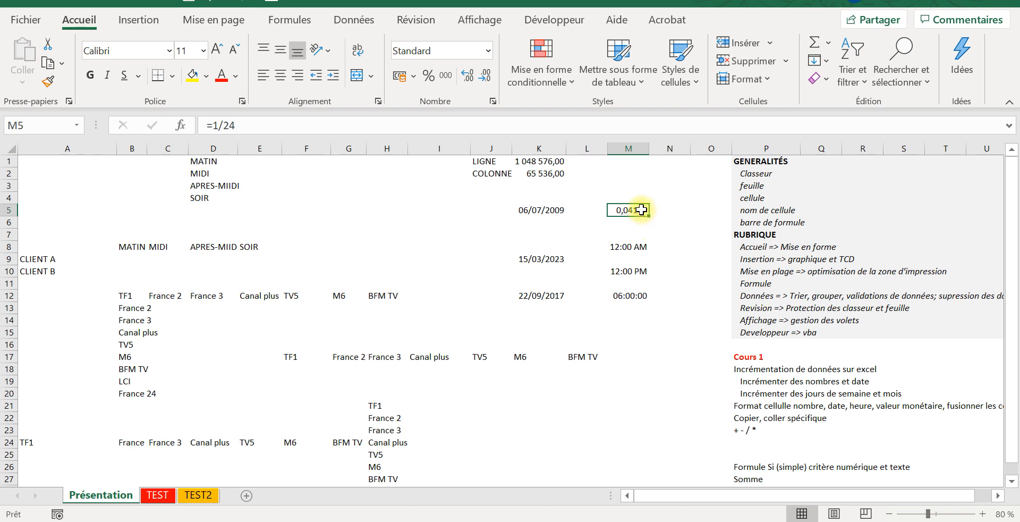
right_click(642, 210)
left_click(709, 412)
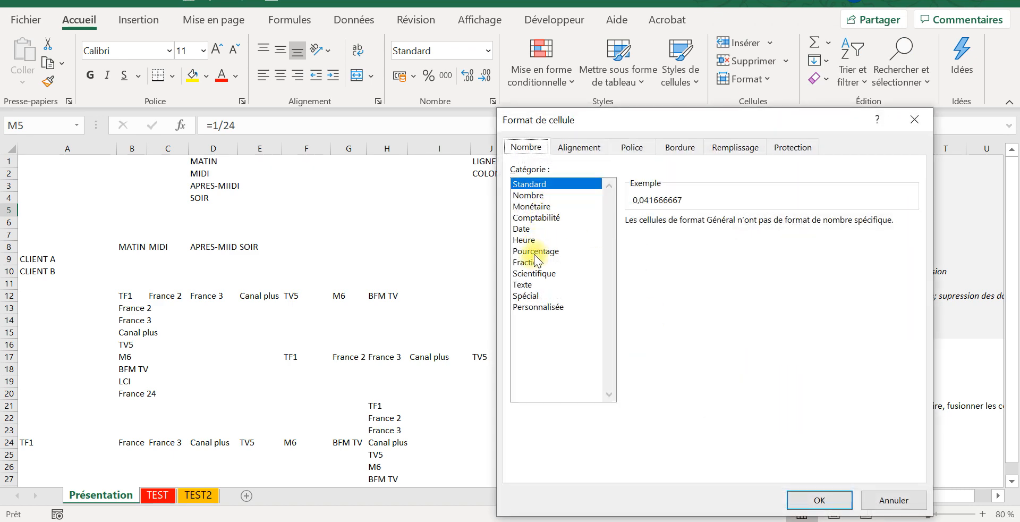
left_click(529, 242)
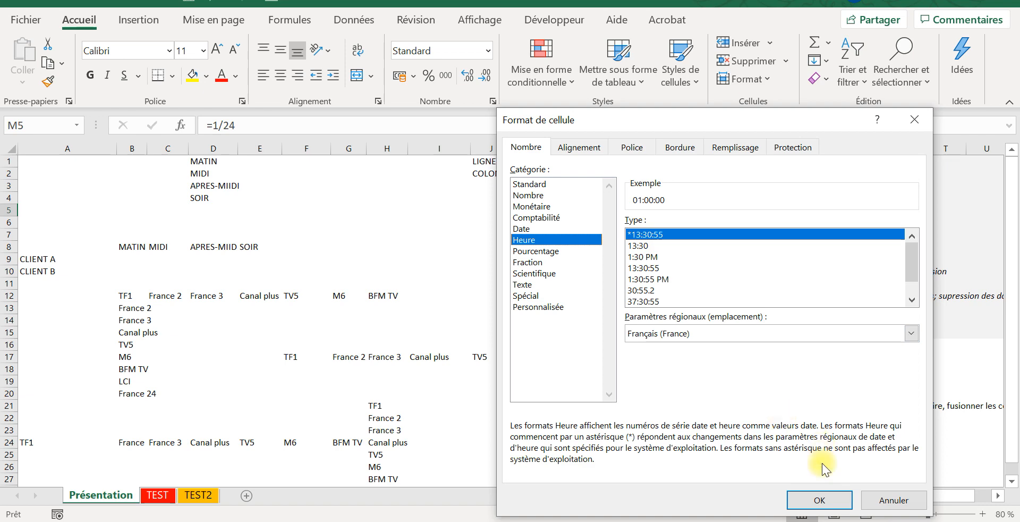
left_click(824, 502)
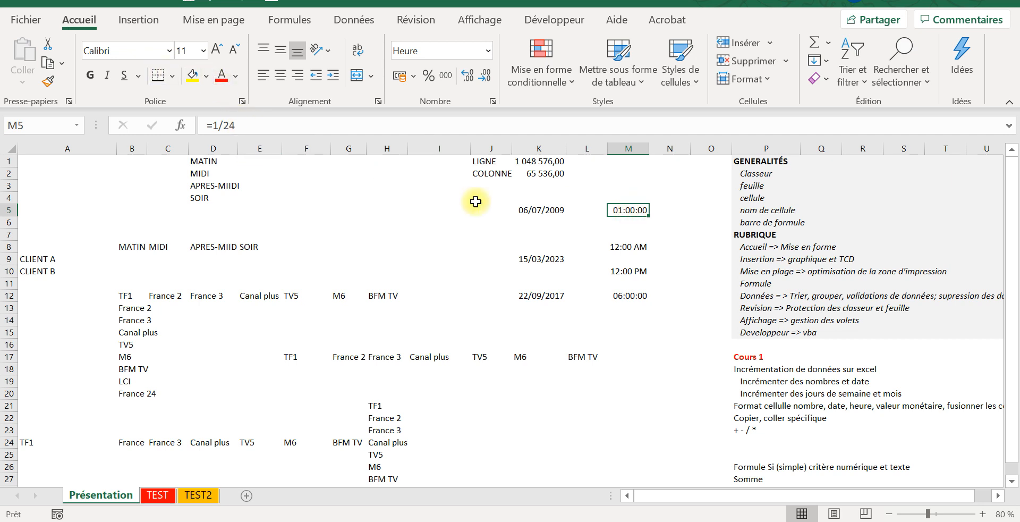
Change the formula in cell M5 to =2/24 to represent two hours
left_click(215, 125)
key("BackSpace")
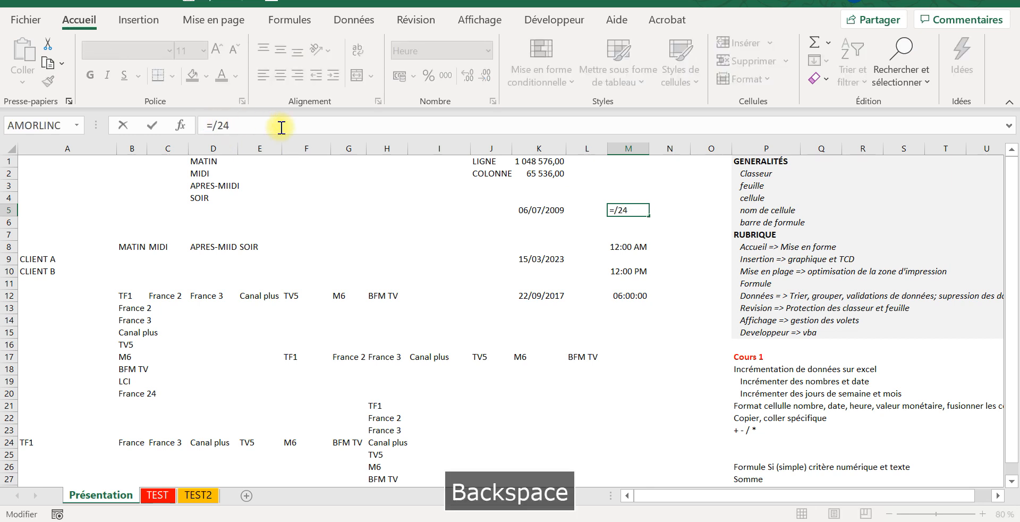
type("2")
key("Return")
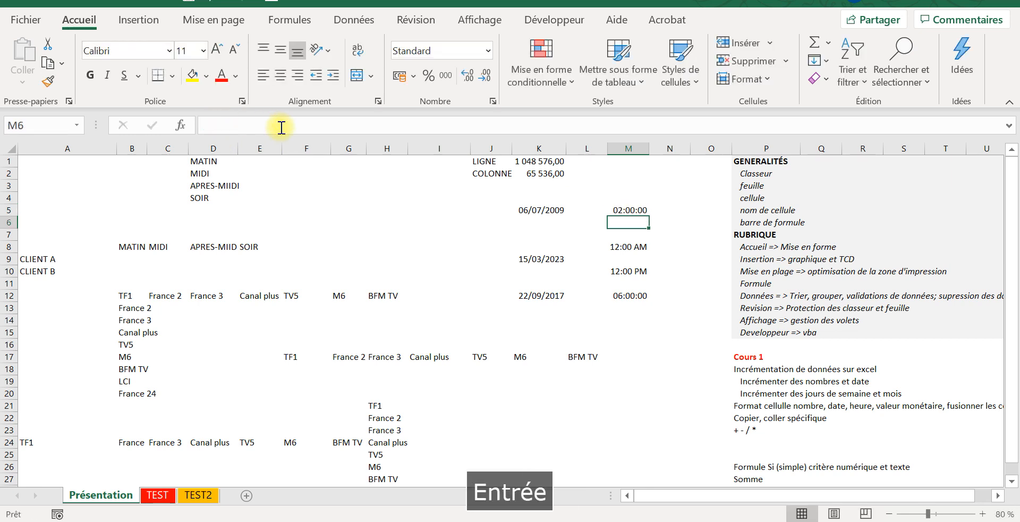
Change the formula in cell M5 to =3/24 to represent three hours
left_click(630, 210)
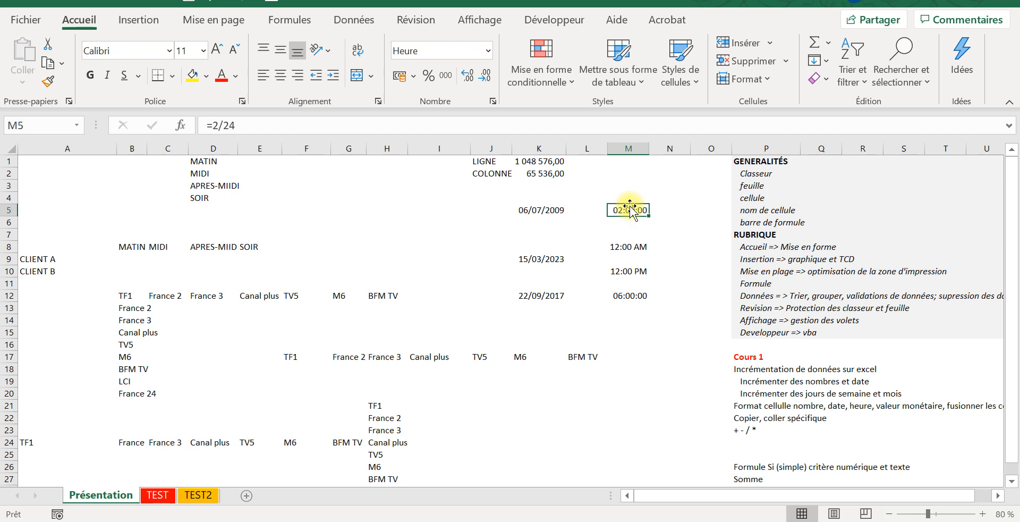
left_click(213, 125)
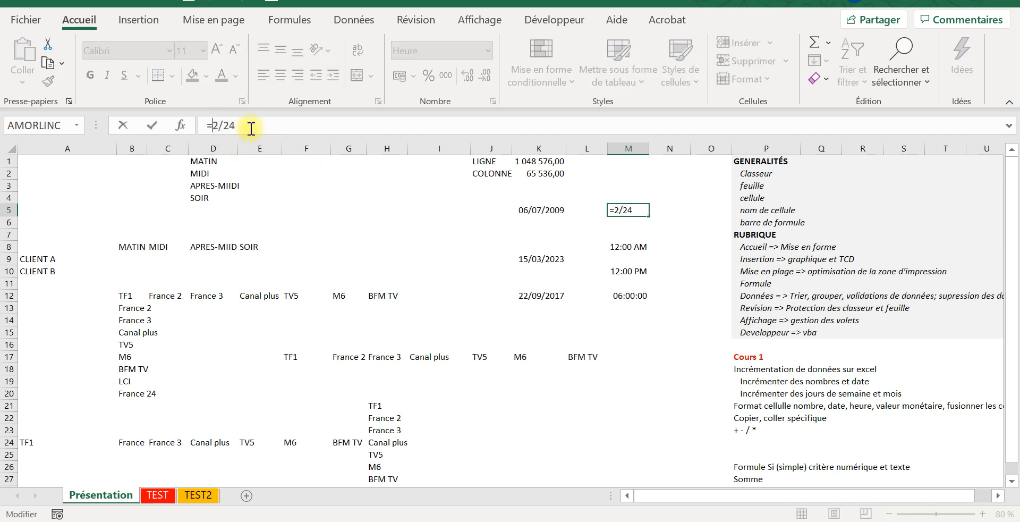
key("BackSpace")
type("3")
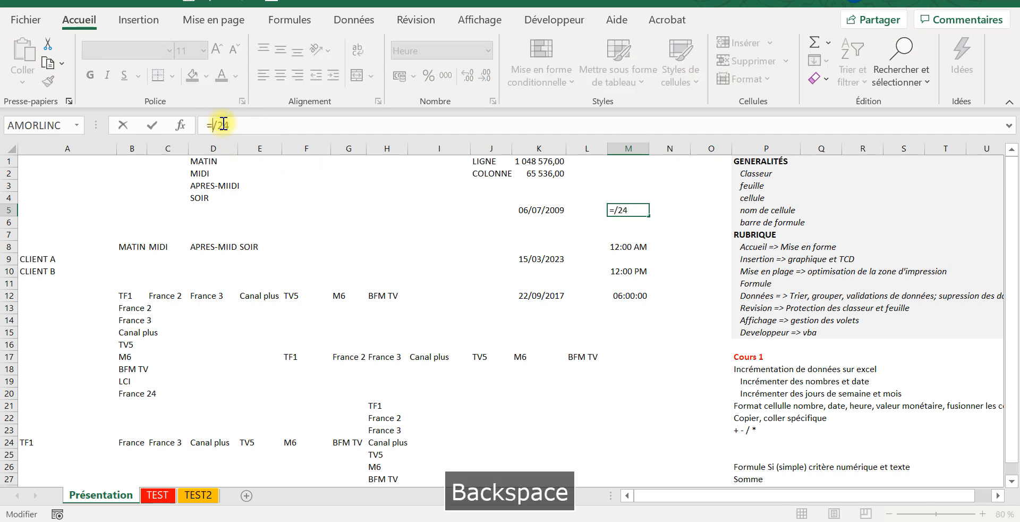
key("Return")
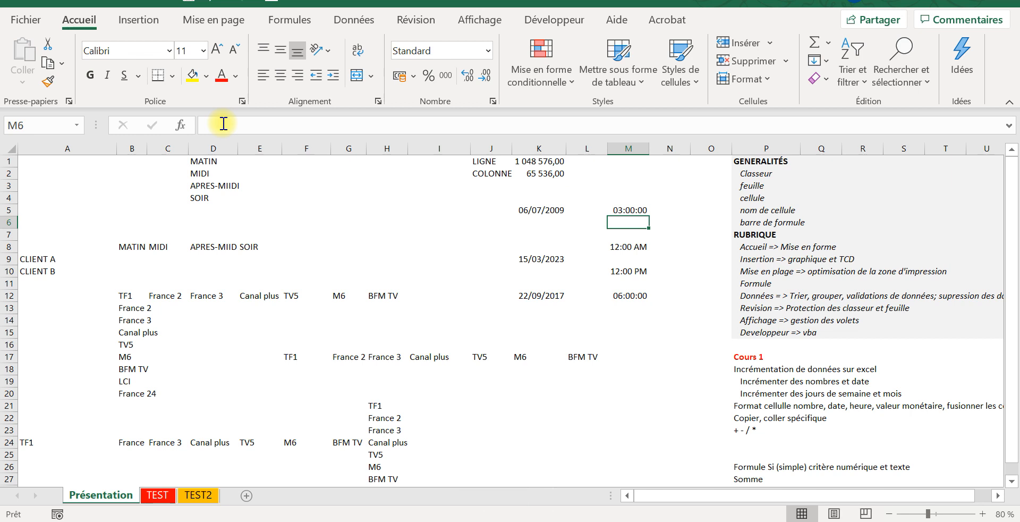
Change the formula in cell M5 to =48/24 to represent forty-eight hours
left_click(633, 208)
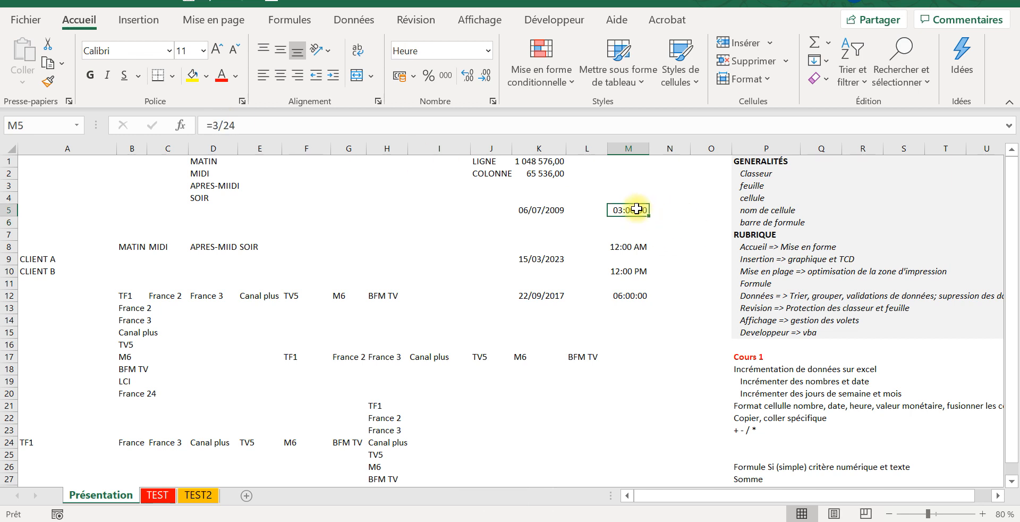
left_click(212, 125)
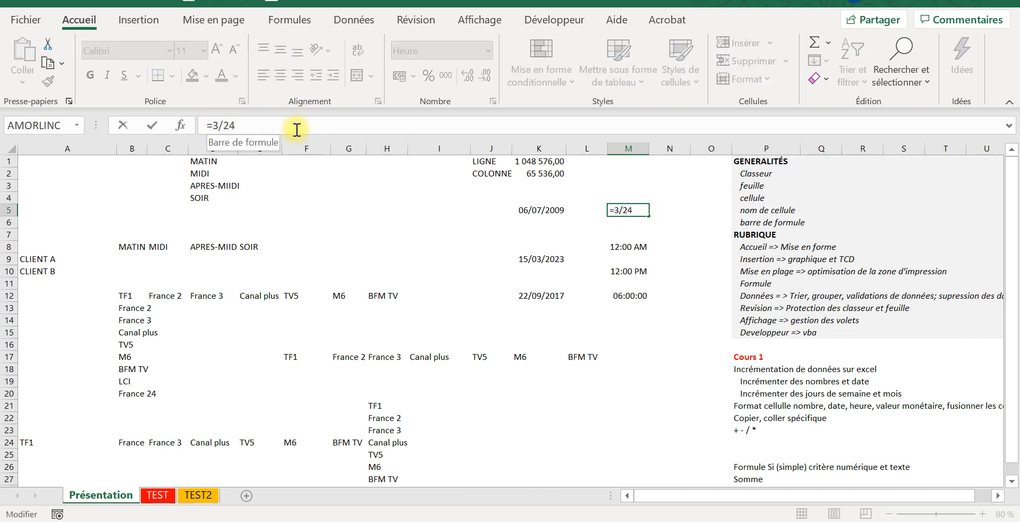
left_click(220, 125)
key("BackSpace")
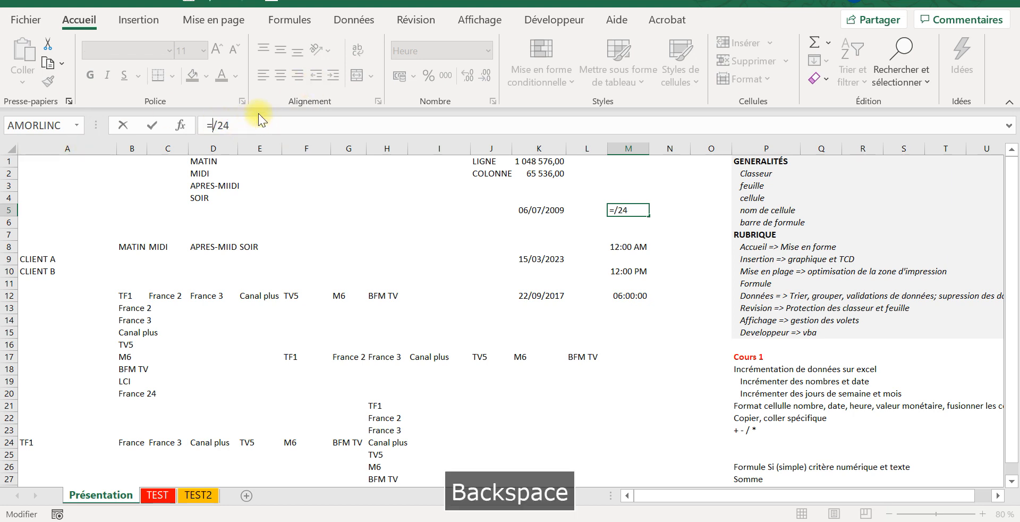
type("48")
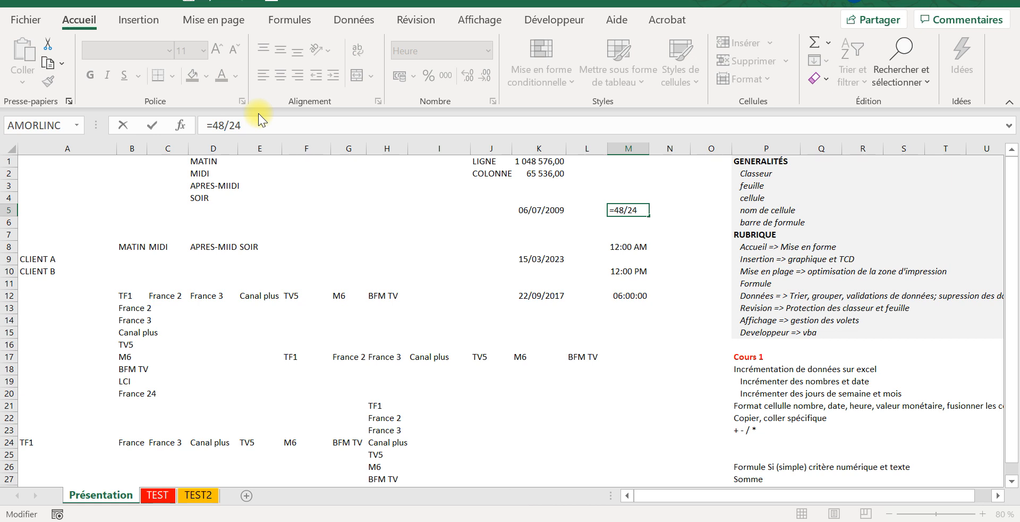
key("Return")
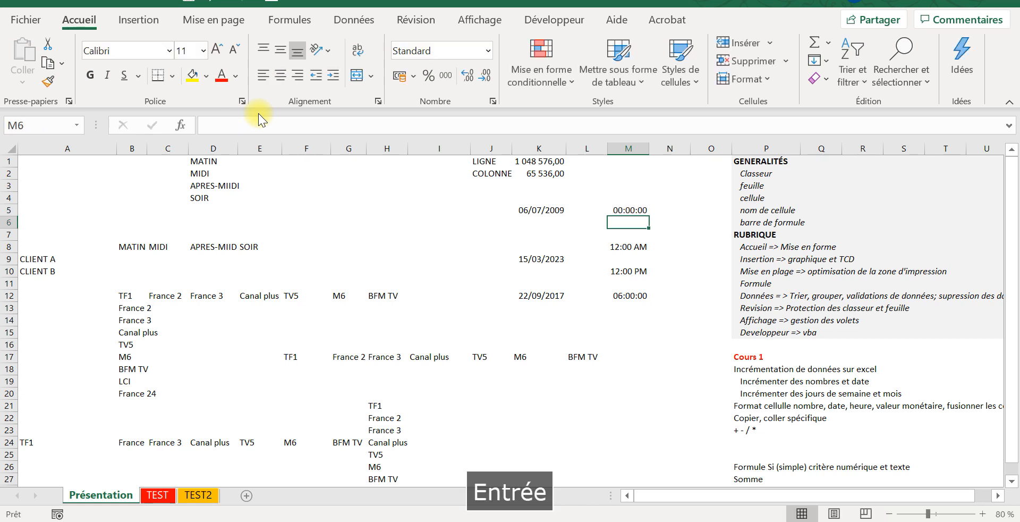
Preview the Heure format types for cell M5 and apply the 37:30:55 type so that hours beyond 24 are displayed
left_click(630, 210)
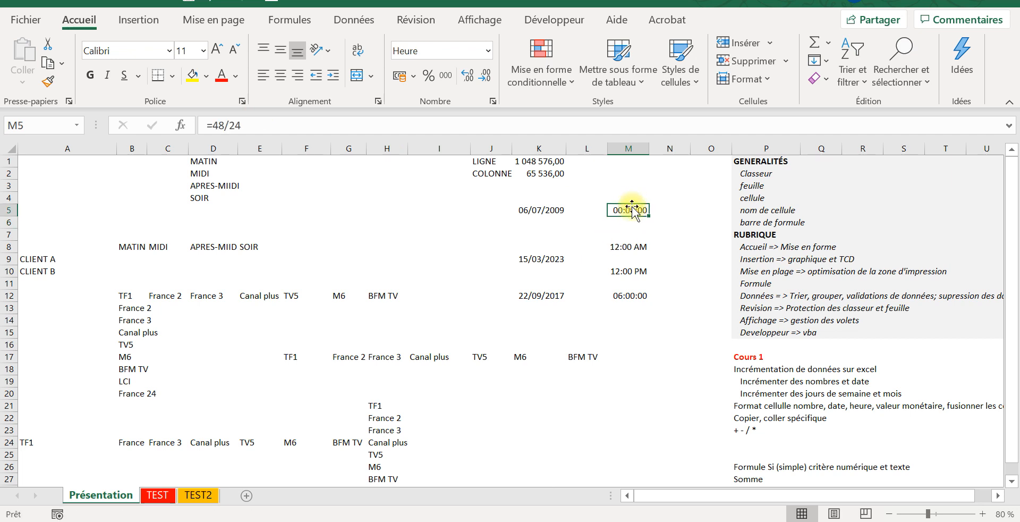
right_click(630, 210)
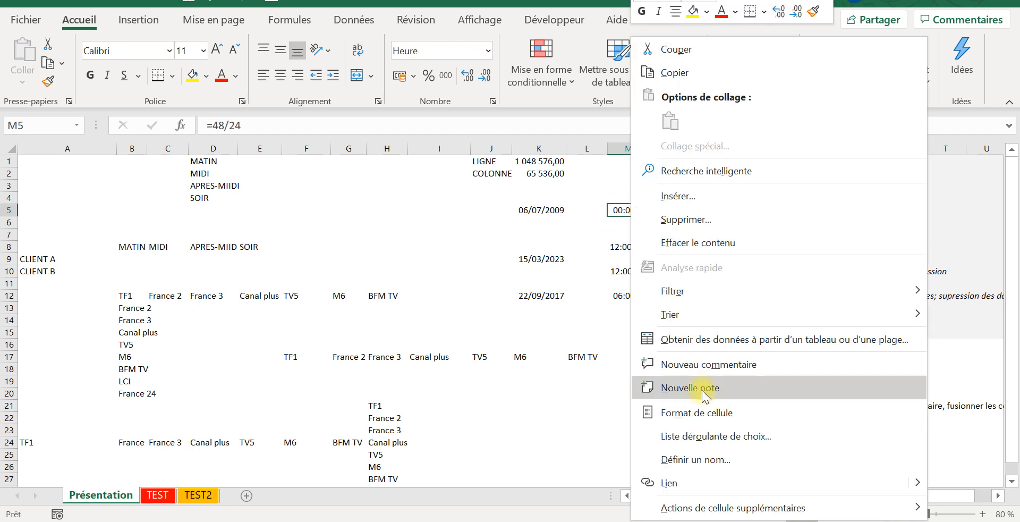
left_click(702, 412)
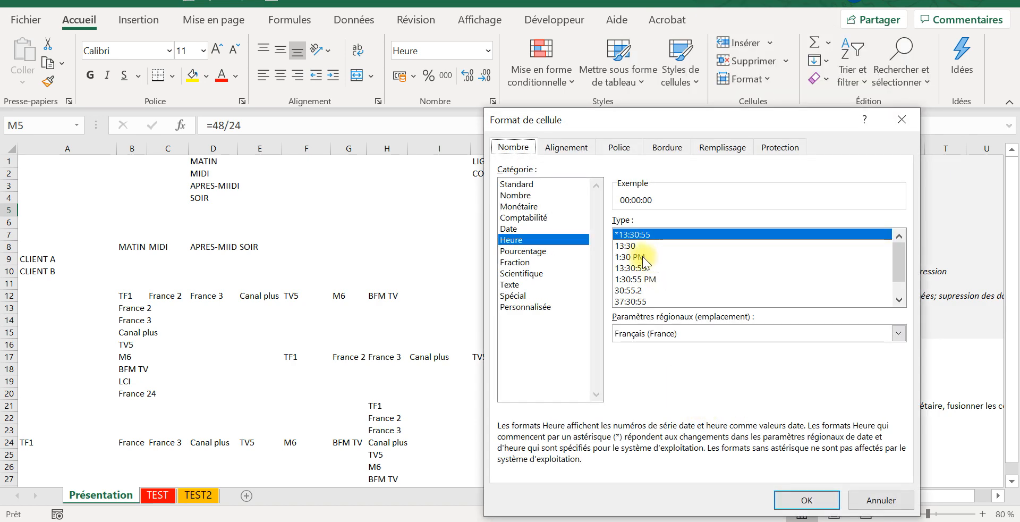
left_click(628, 245)
left_click(634, 257)
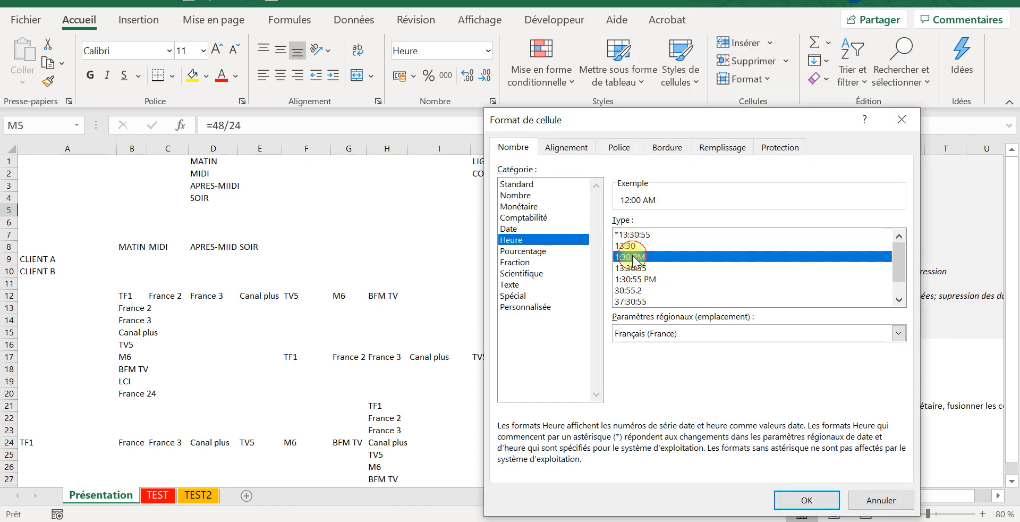
left_click(636, 268)
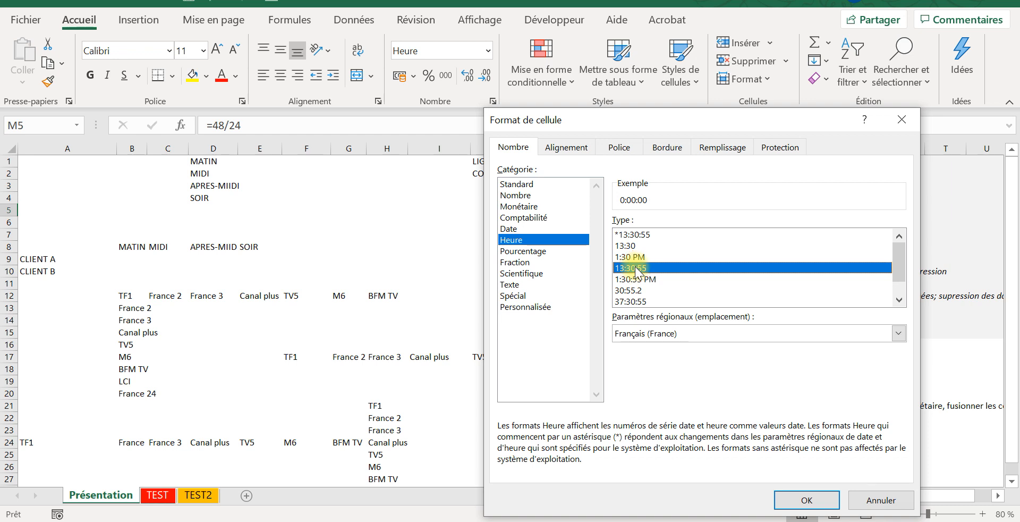
left_click(638, 280)
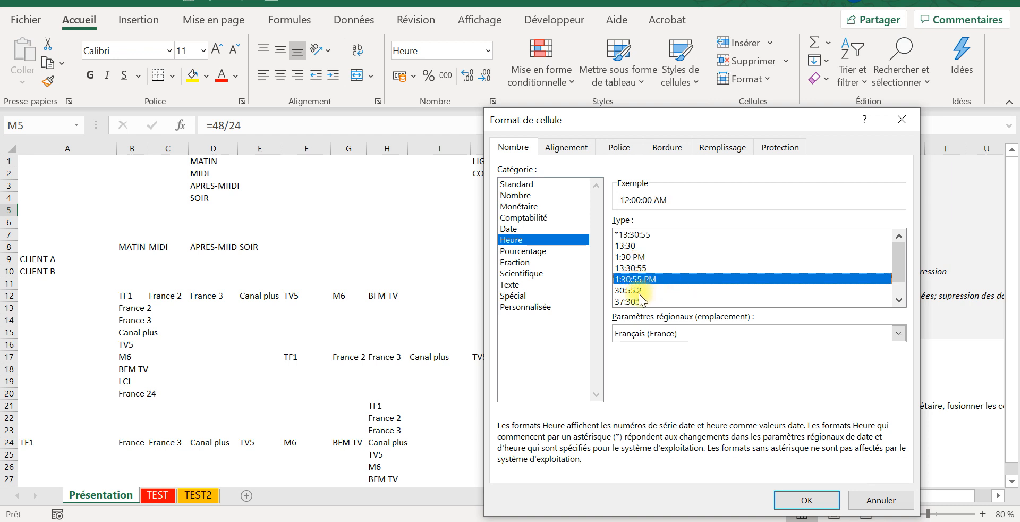
left_click(639, 292)
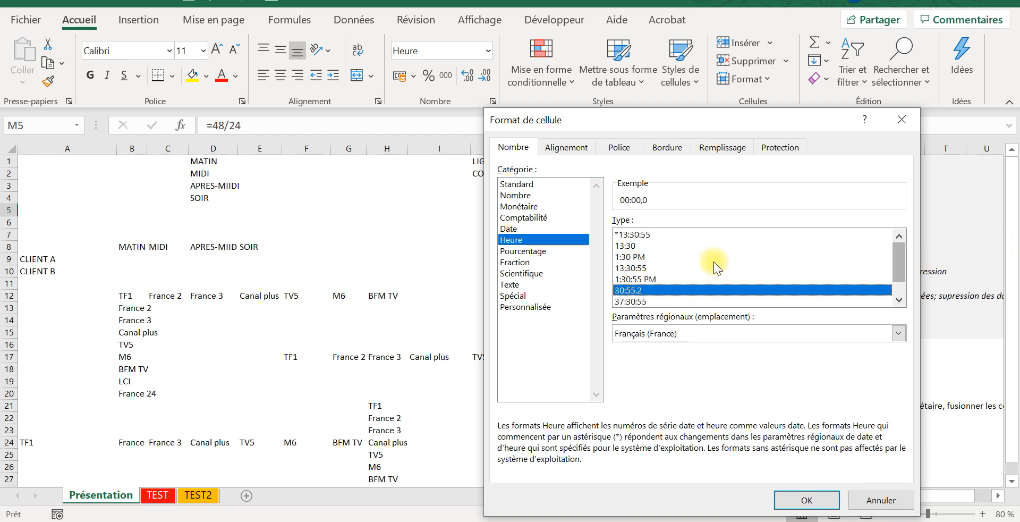
left_click(643, 234)
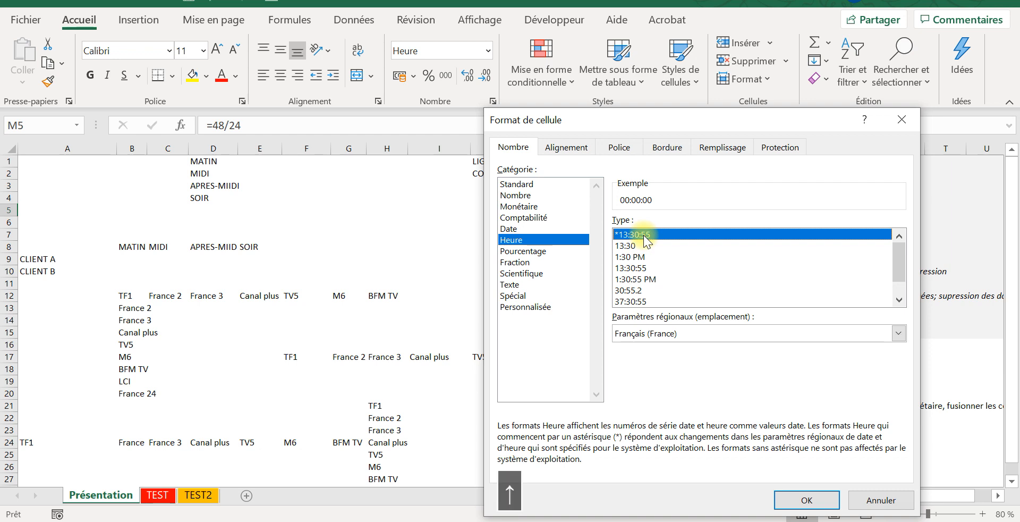
key("Down")
key("Down")
key("Down")
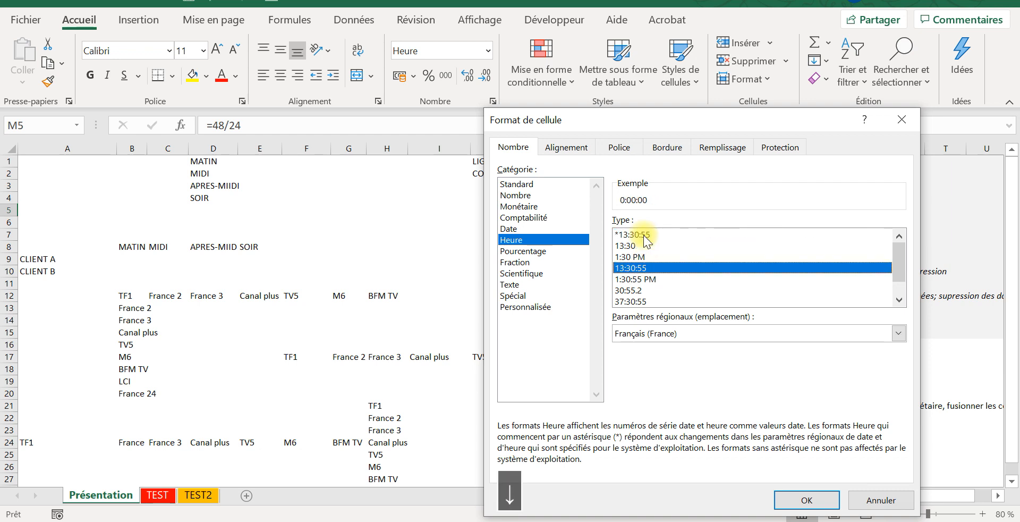
key("Down")
key("Down")
key("Down")
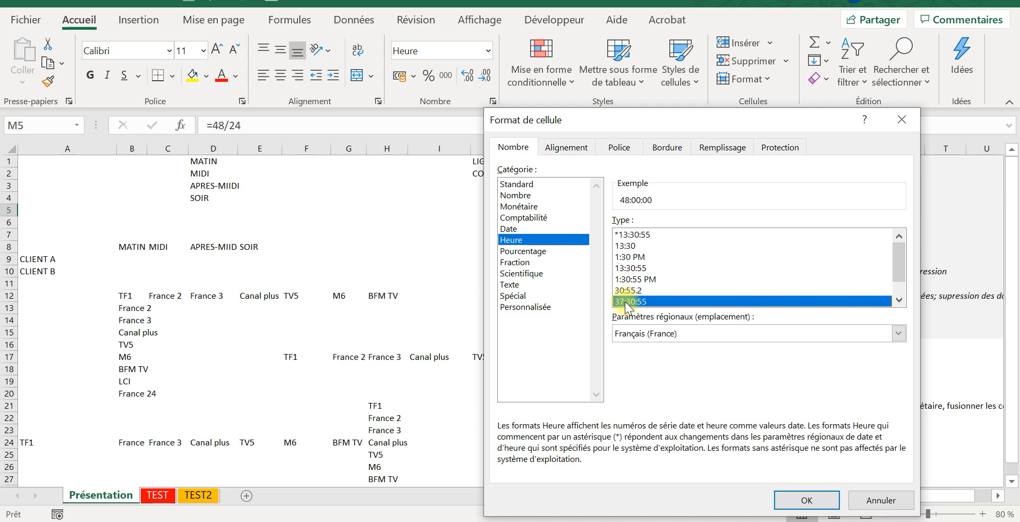
left_click(792, 495)
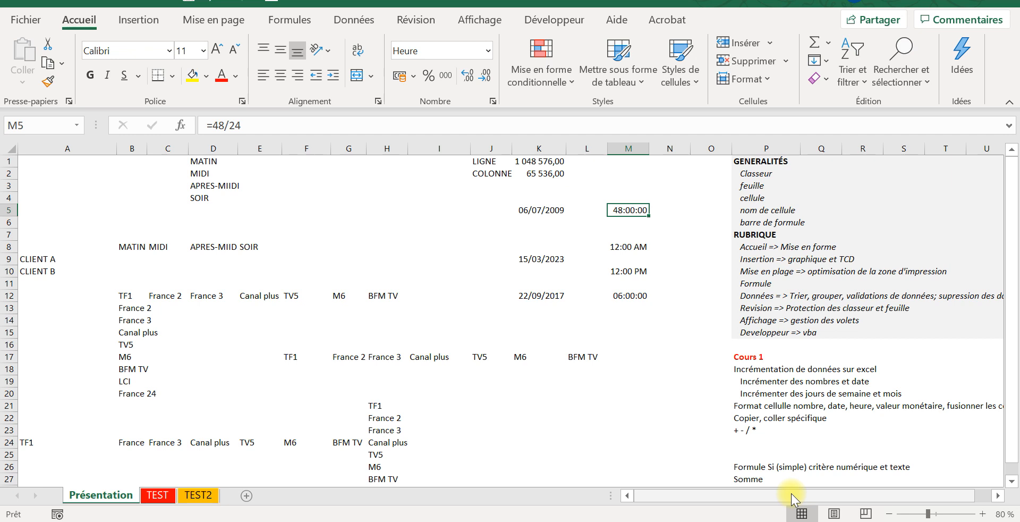
Examine the Date and Heure format types offered for cell M5 and leave the cell formatting without applying a change
left_click(488, 51)
left_click(621, 210)
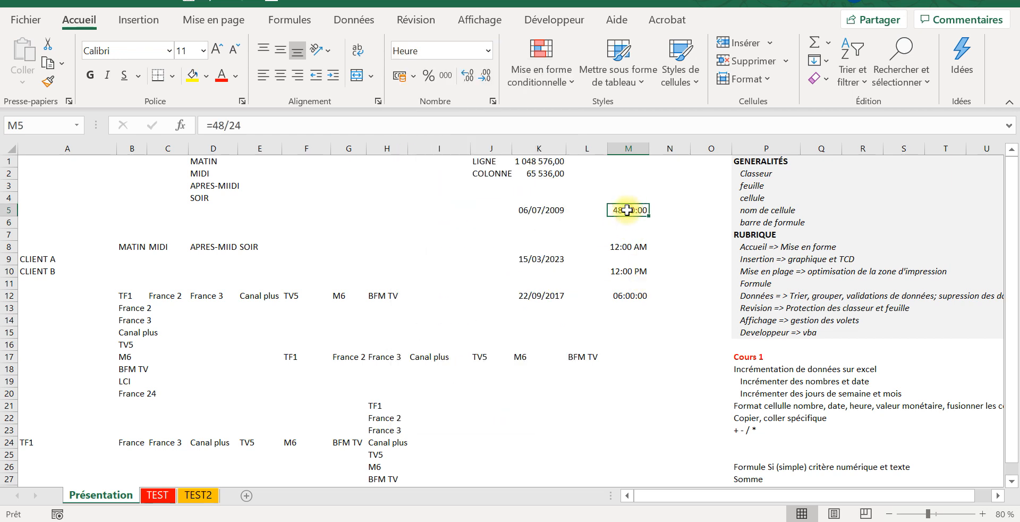
right_click(628, 210)
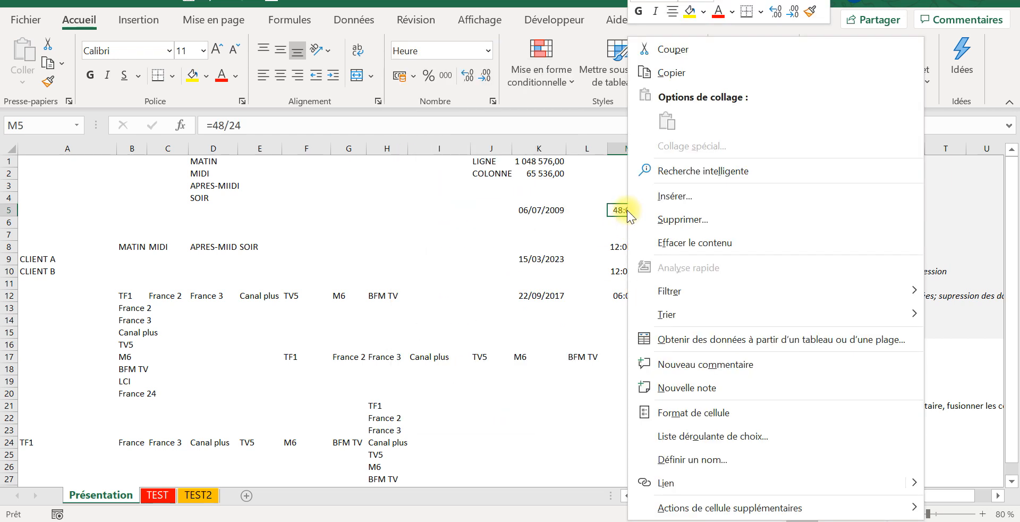
left_click(692, 412)
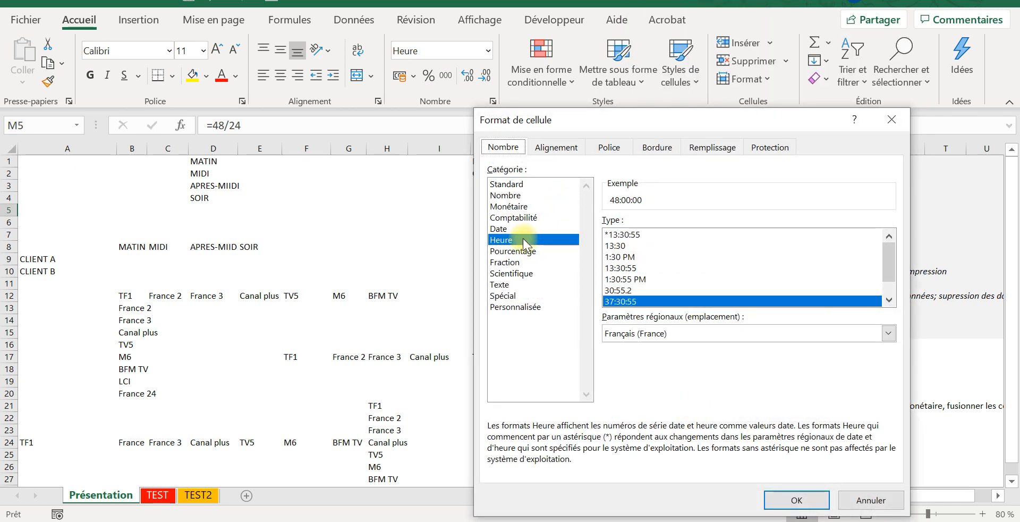
left_click(511, 228)
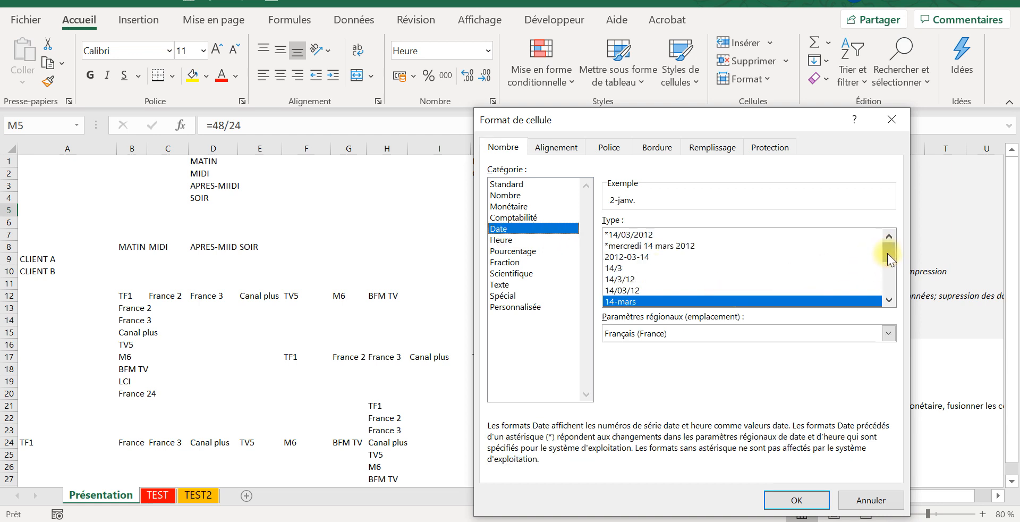
left_click_drag(888, 253, 889, 288)
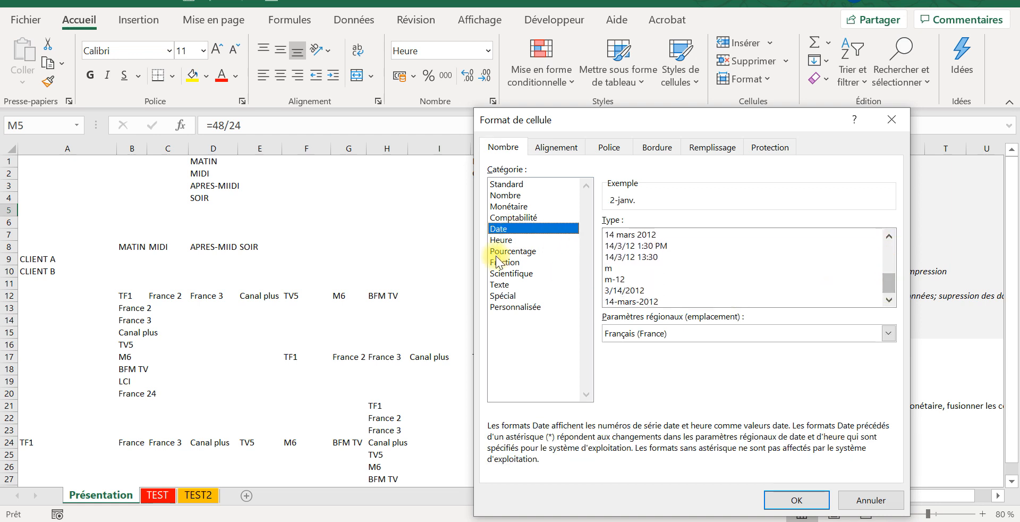
left_click(506, 240)
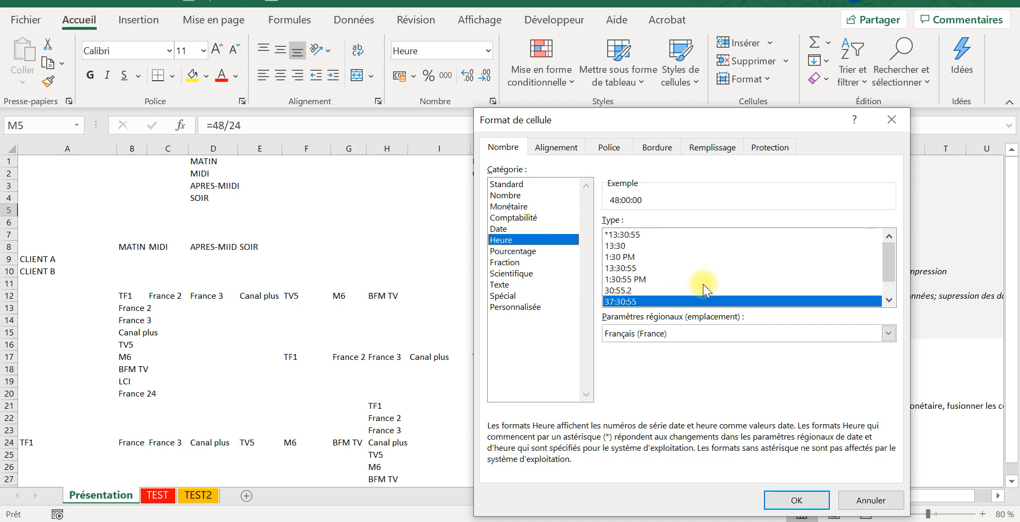
left_click(864, 497)
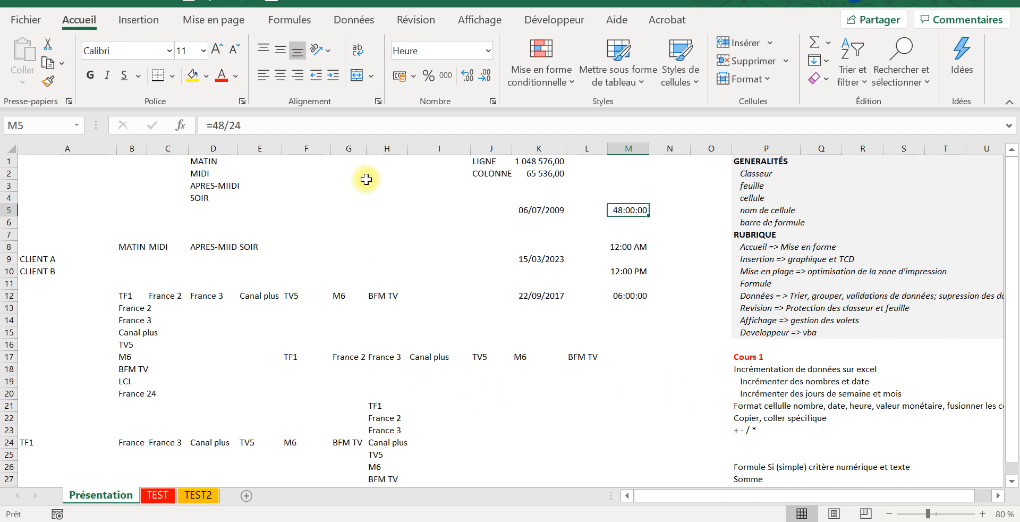
Enter 1 in cell H5 and apply the percentage format to it
left_click(399, 230)
left_click(397, 206)
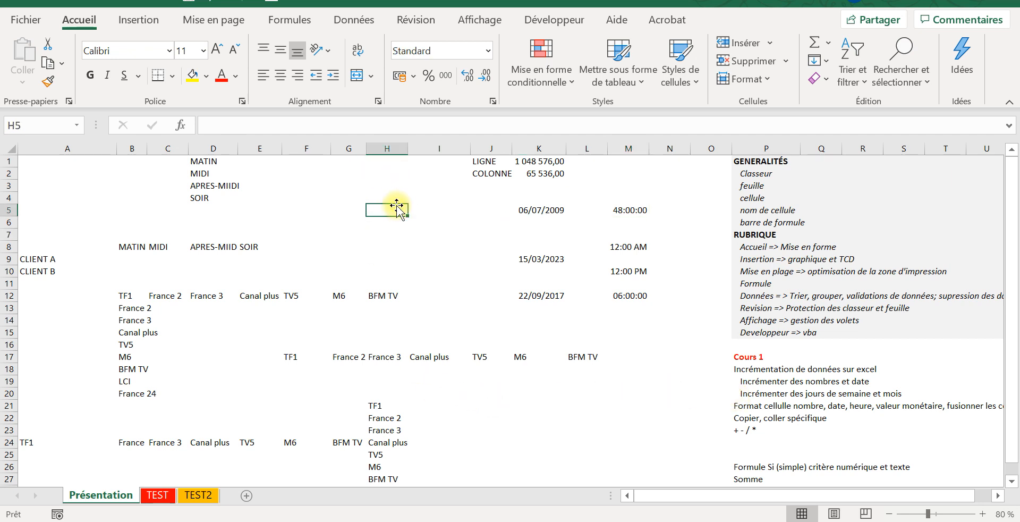
type("1")
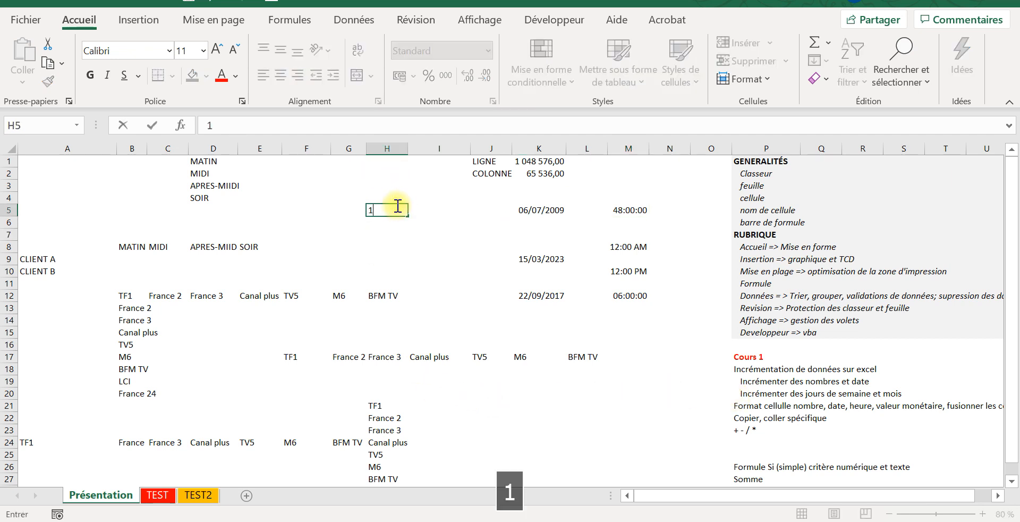
key("Return")
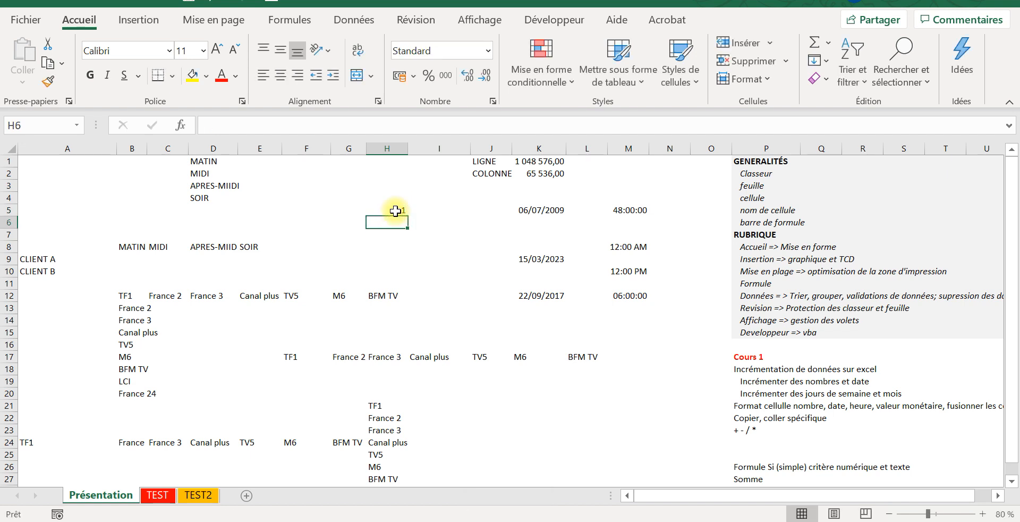
left_click(397, 209)
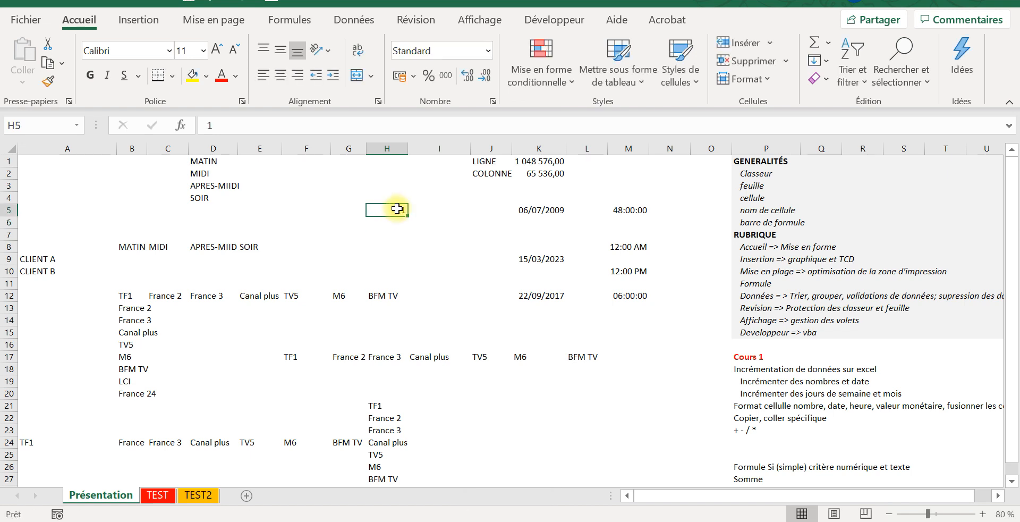
left_click(426, 77)
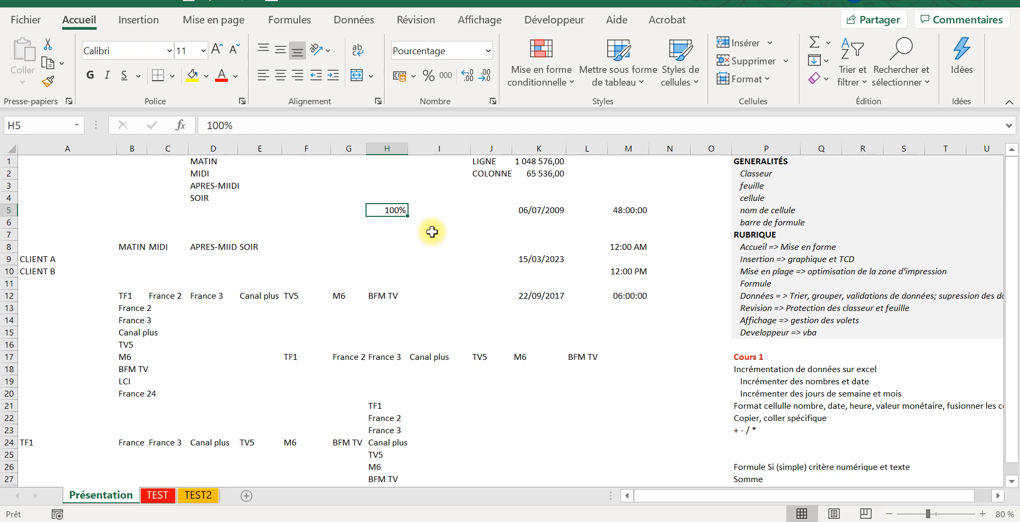
Enter 0,5 in cell H4 and apply the percentage format to it
left_click(395, 196)
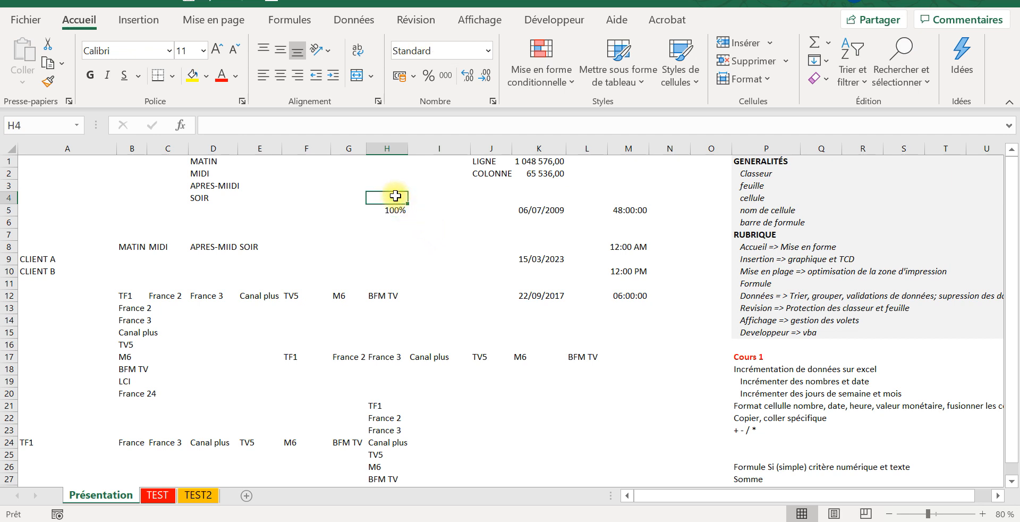
type("0")
key("Caps_Lock")
type(",")
key("Caps_Lock")
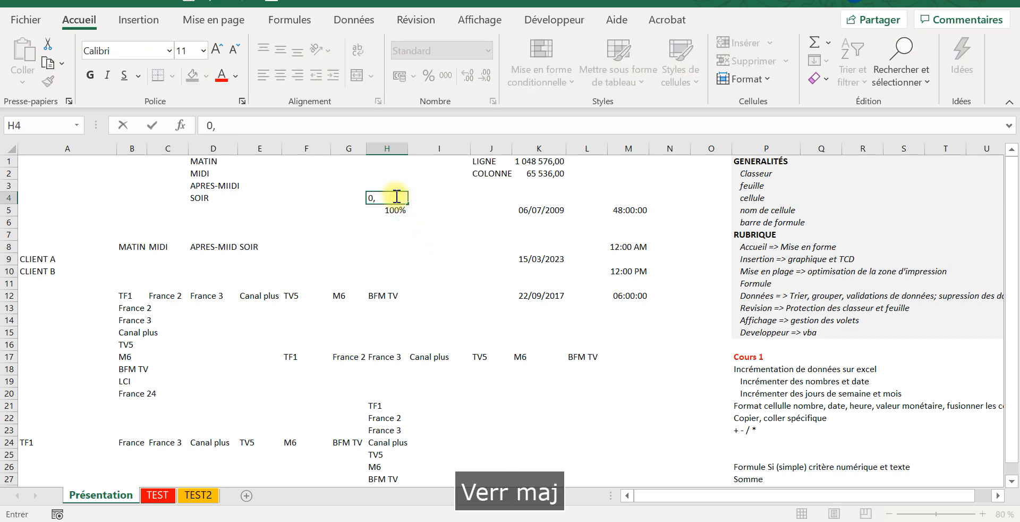
type("5")
key("Tab")
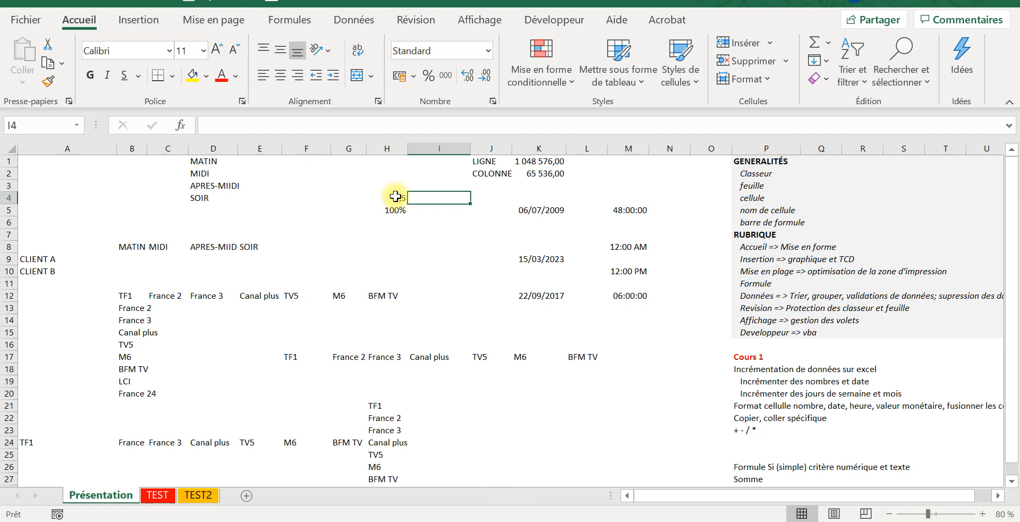
left_click(395, 196)
left_click(427, 79)
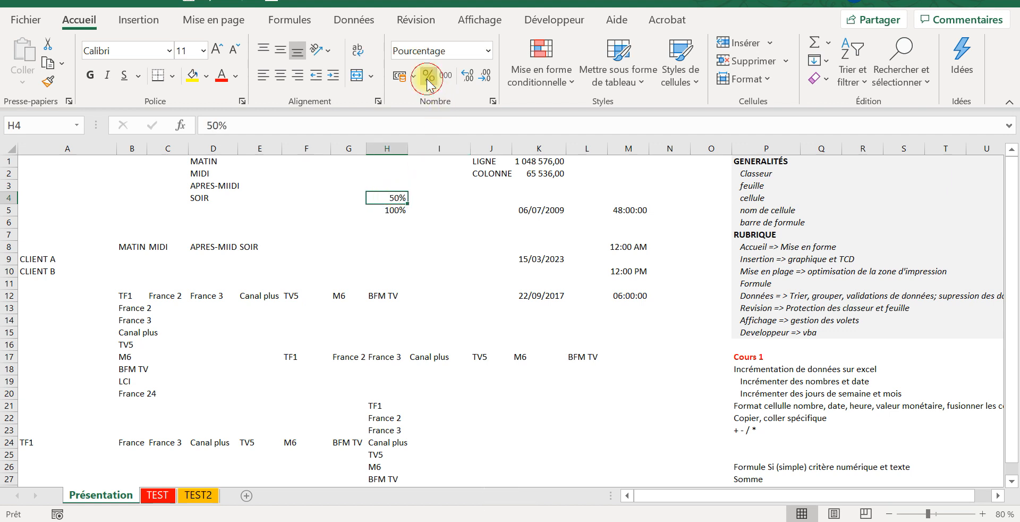
Enter 0,05 in cell H8 and give it the Pourcentage cell format with 2 decimals
left_click(393, 243)
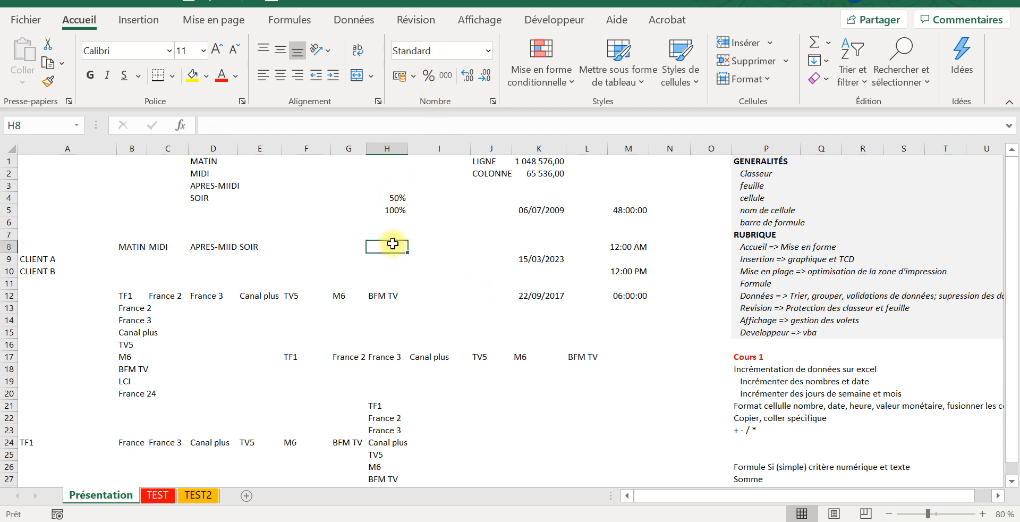
type("0")
key("Caps_Lock")
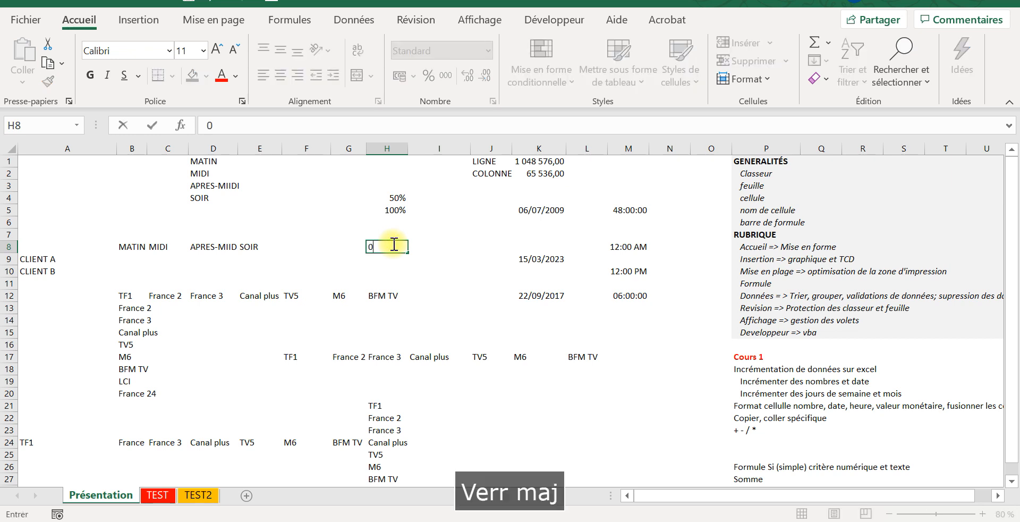
key("Caps_Lock")
type(",05")
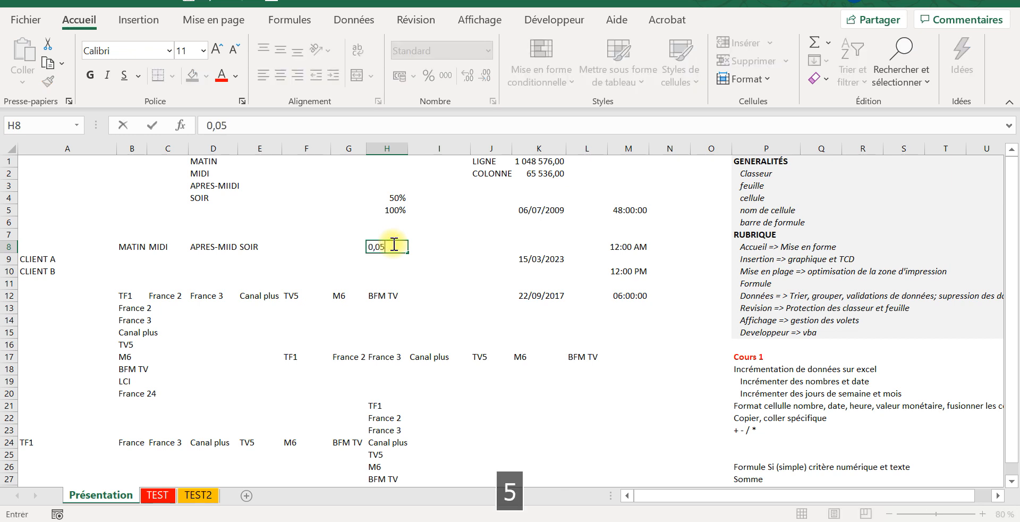
key("Tab")
left_click(393, 243)
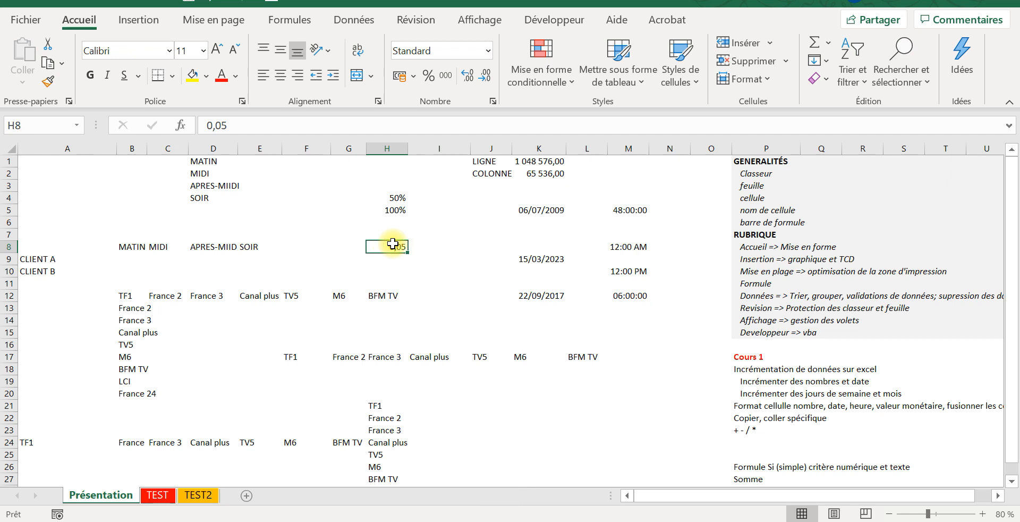
right_click(393, 244)
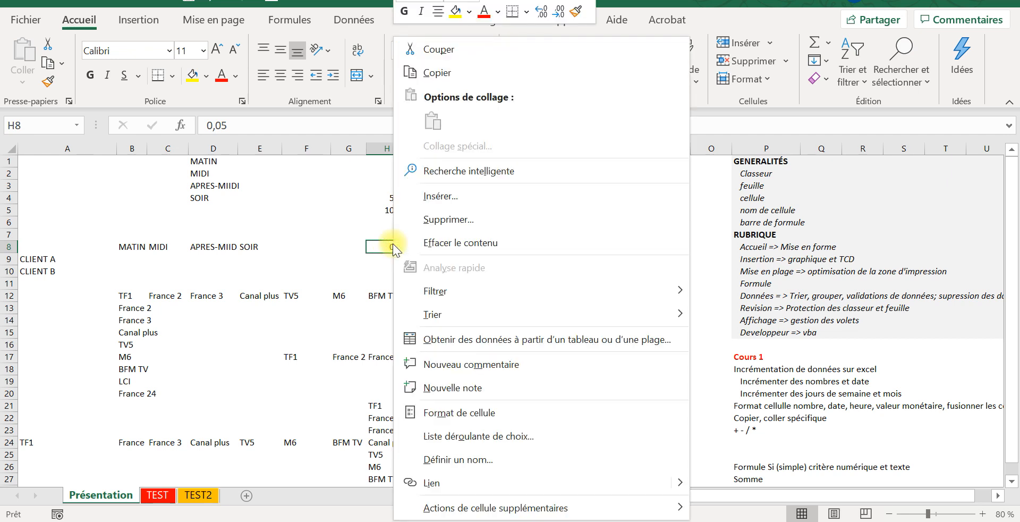
left_click(453, 413)
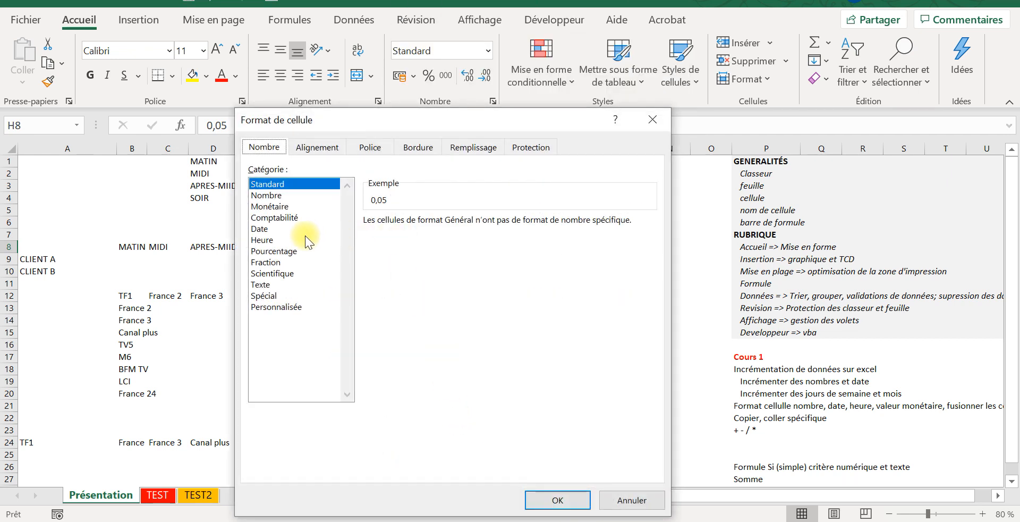
left_click(289, 250)
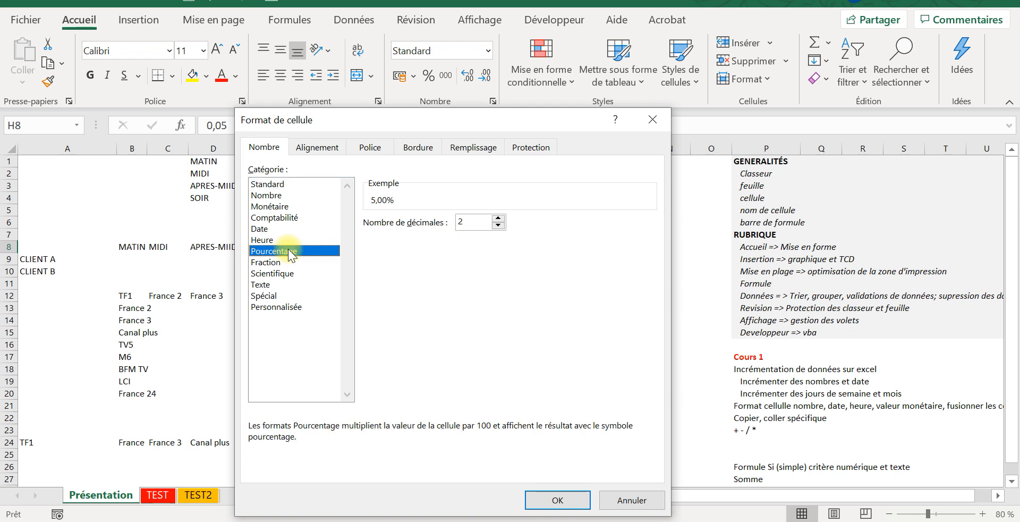
left_click(558, 499)
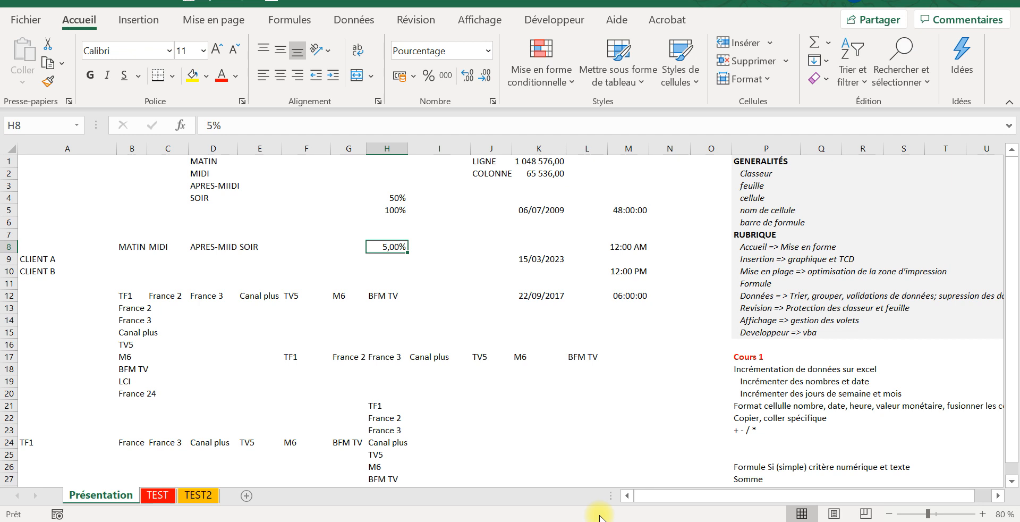
Merge and centre the empty cells A31:B31 below the data, and undo the merge
left_click(517, 435)
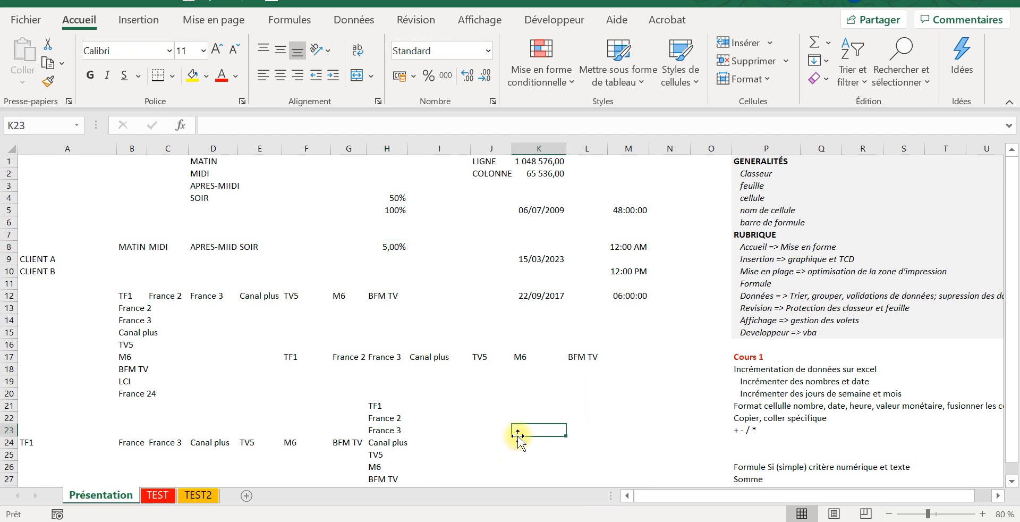
key("Down")
key("Down")
key("Down")
key("Down")
key("Down")
key("Down")
key("Down")
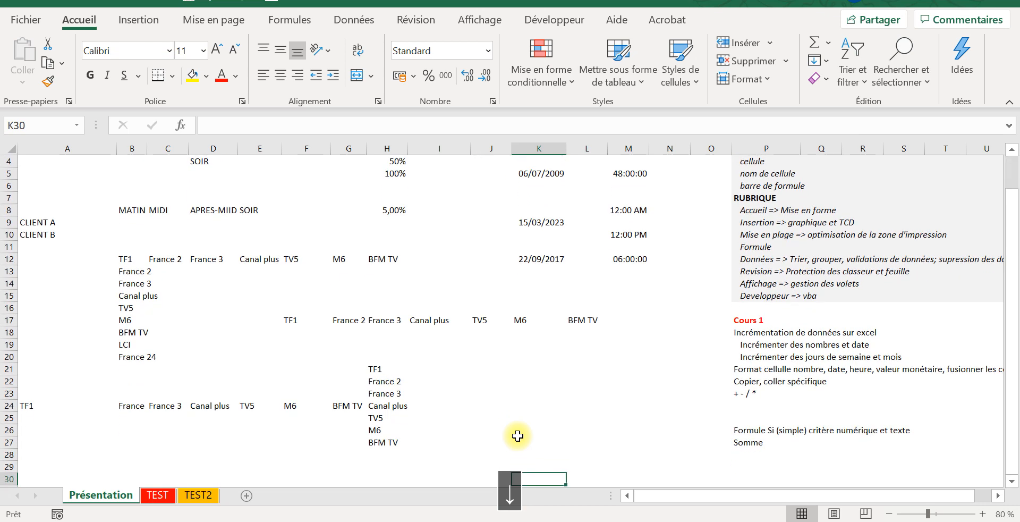
key("Left")
key("Left")
key("Left")
key("Left")
key("Left")
key("Left")
key("Left")
key("Left")
key("Left")
key("Left")
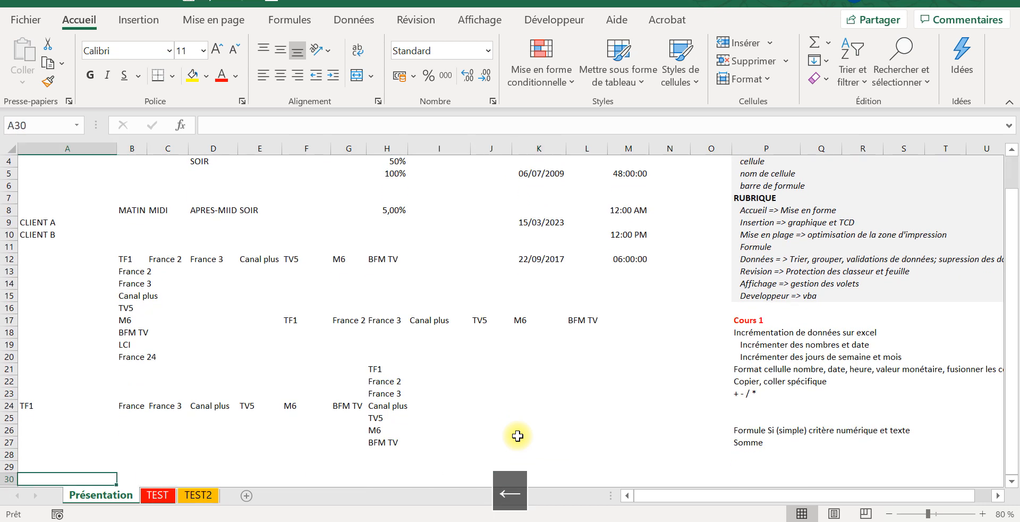
key("Down")
key("Down")
key("Down")
key("Down")
key("Down")
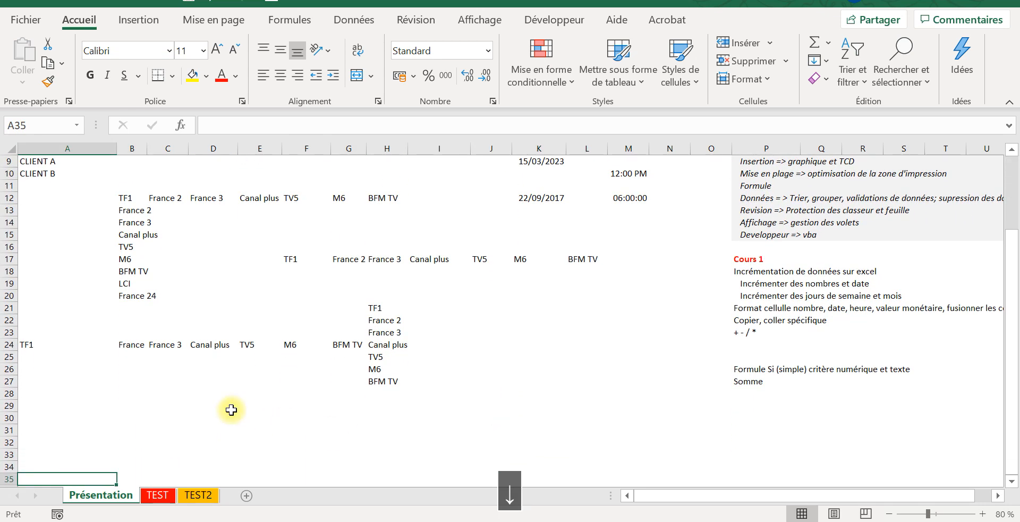
left_click(132, 429)
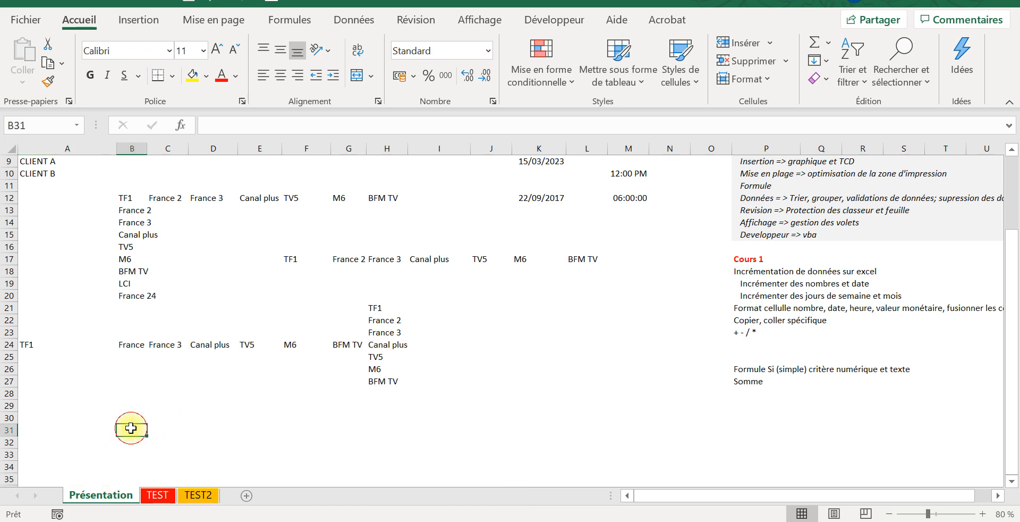
left_click(74, 429)
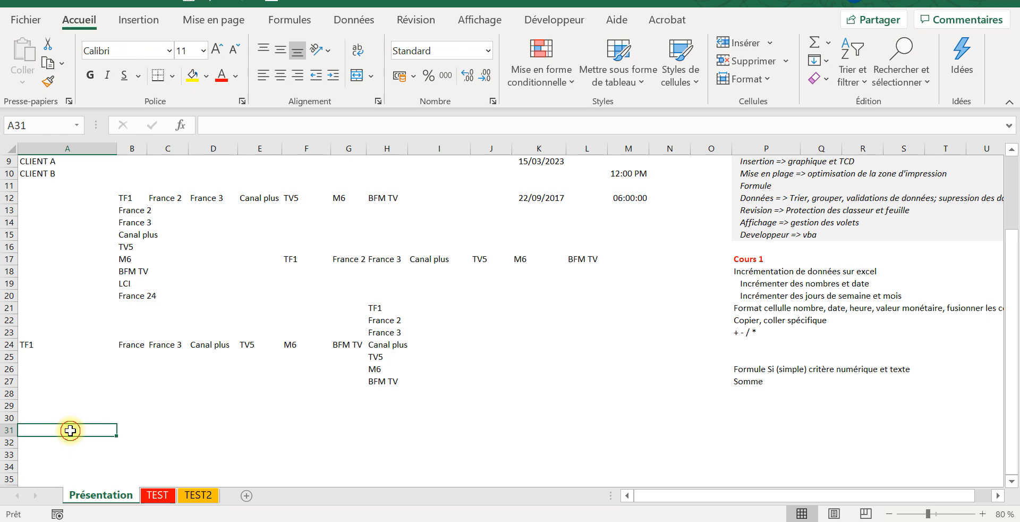
left_click_drag(71, 431, 141, 428)
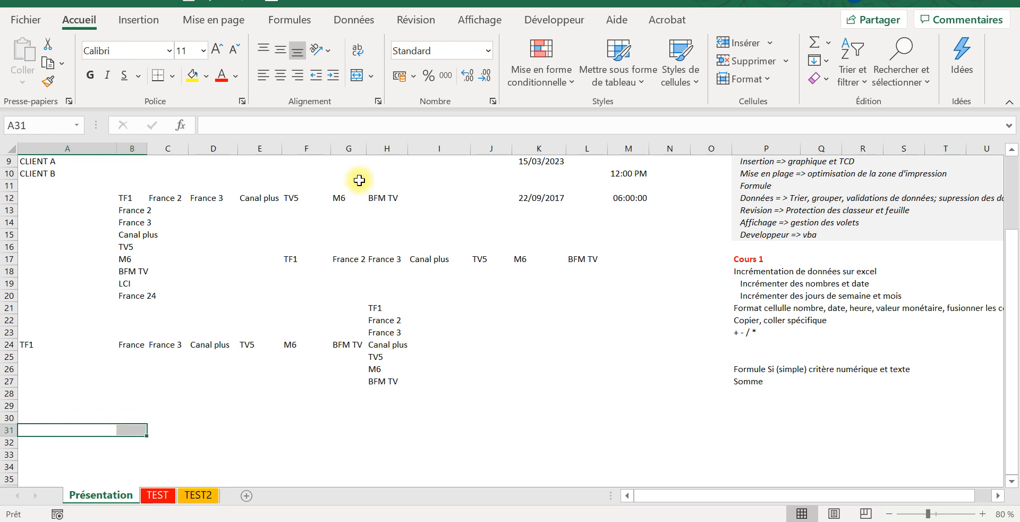
left_click(359, 78)
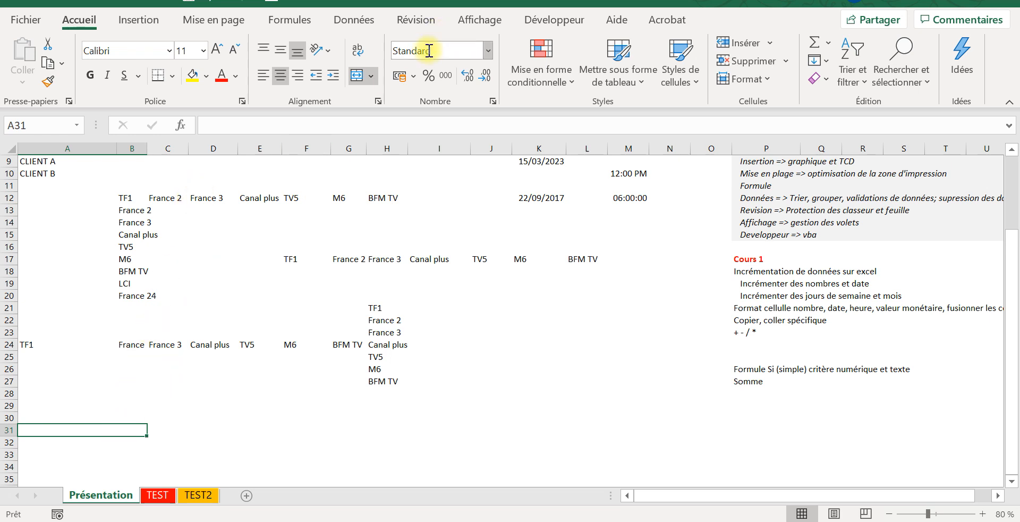
key("ctrl+z")
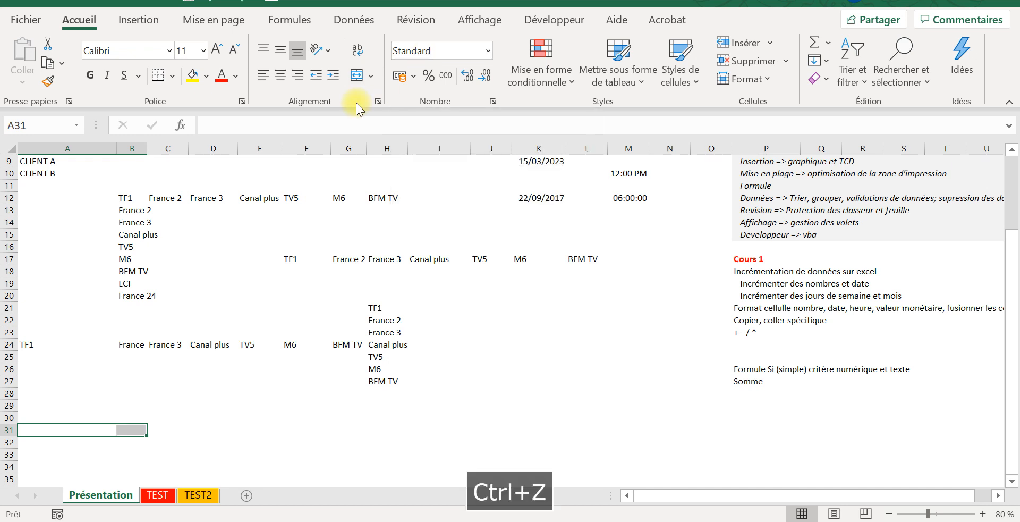
Turn on the display of gridlines (Quadrillage) for the Présentation sheet
left_click(479, 20)
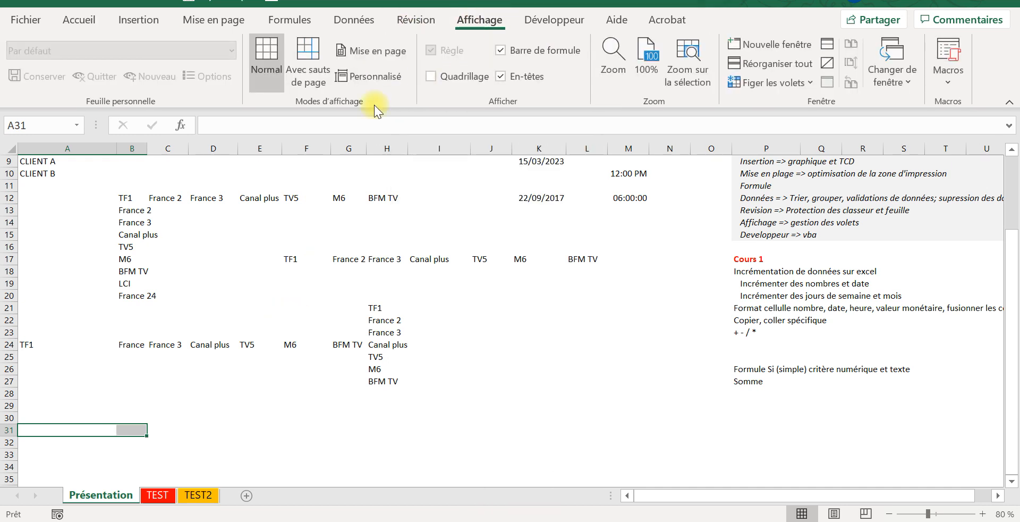
left_click(430, 76)
left_click(259, 429)
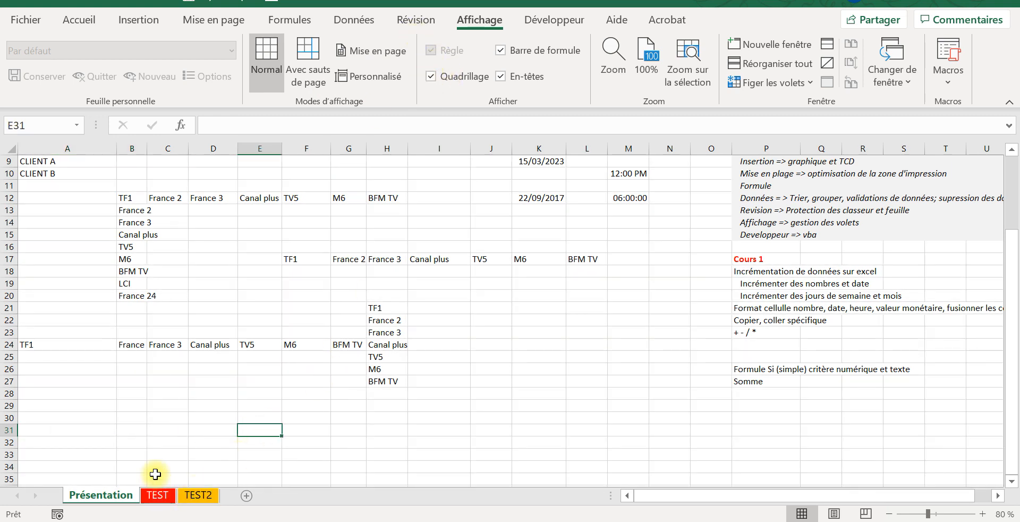
Merge and centre the empty cells C31:E31
left_click_drag(170, 430, 253, 430)
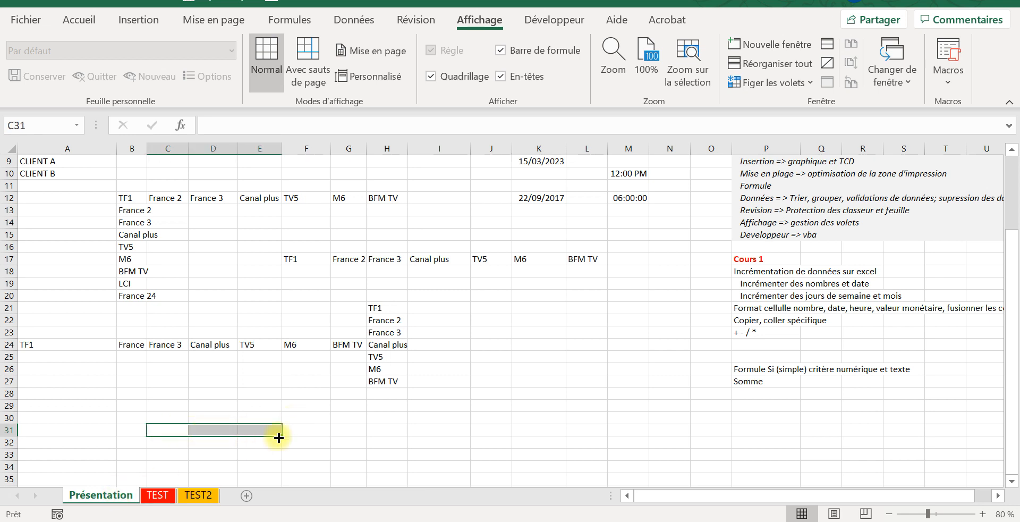
left_click(79, 21)
left_click(357, 77)
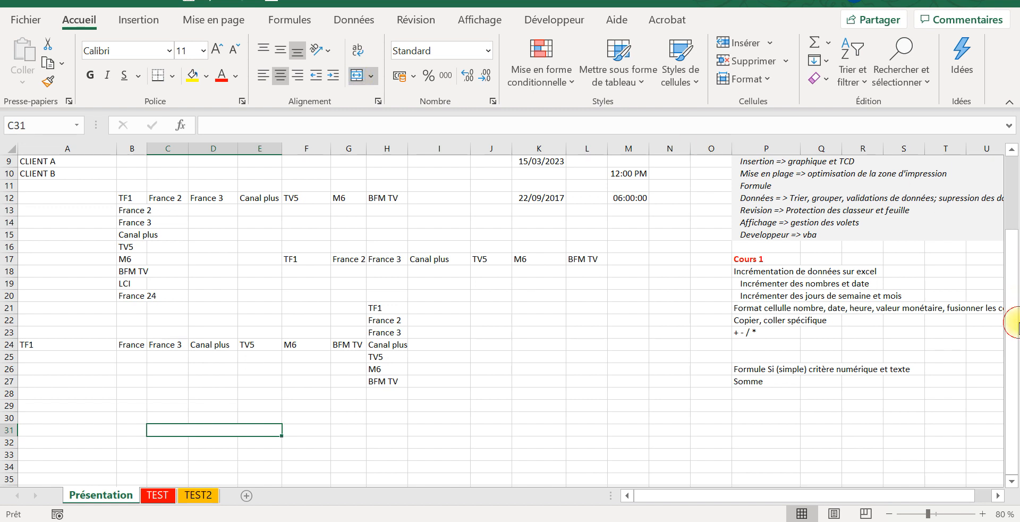
Examine the border types offered for the merged cell C31:E31 without applying one
left_click_drag(1015, 298, 1011, 187)
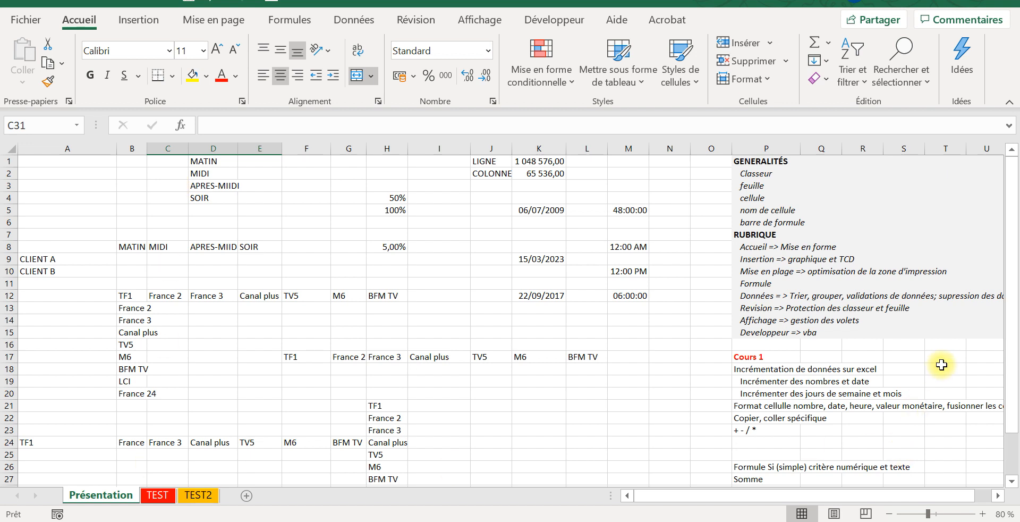
left_click_drag(1014, 354, 1013, 361)
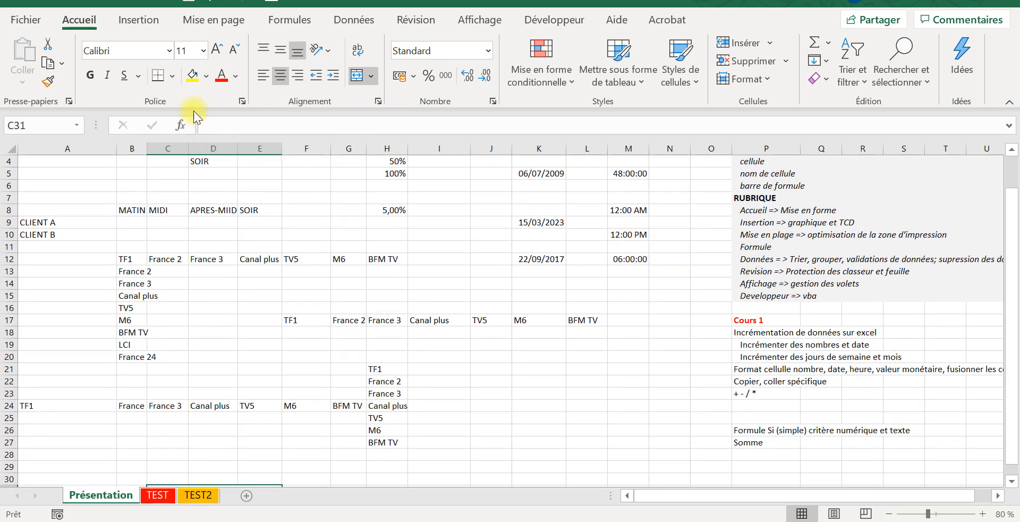
left_click(170, 75)
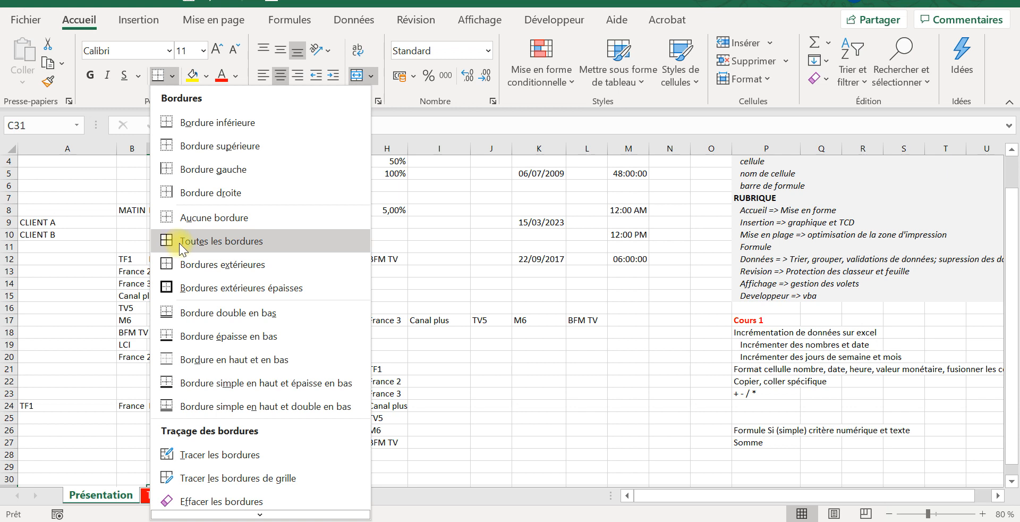
left_click(521, 400)
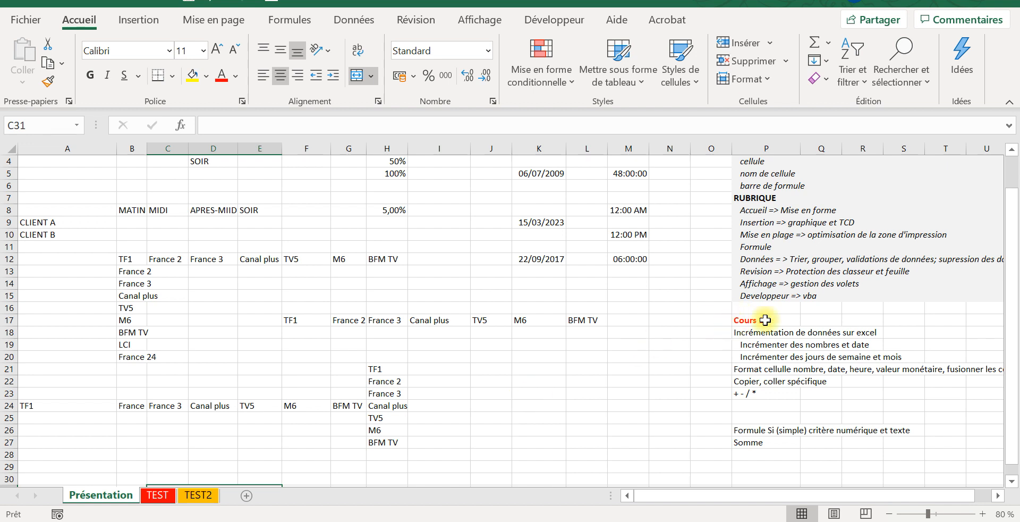
Inspect the formulas behind the LIGNE and COLONNE values in cells K1 and K2
left_click_drag(1015, 274, 1017, 213)
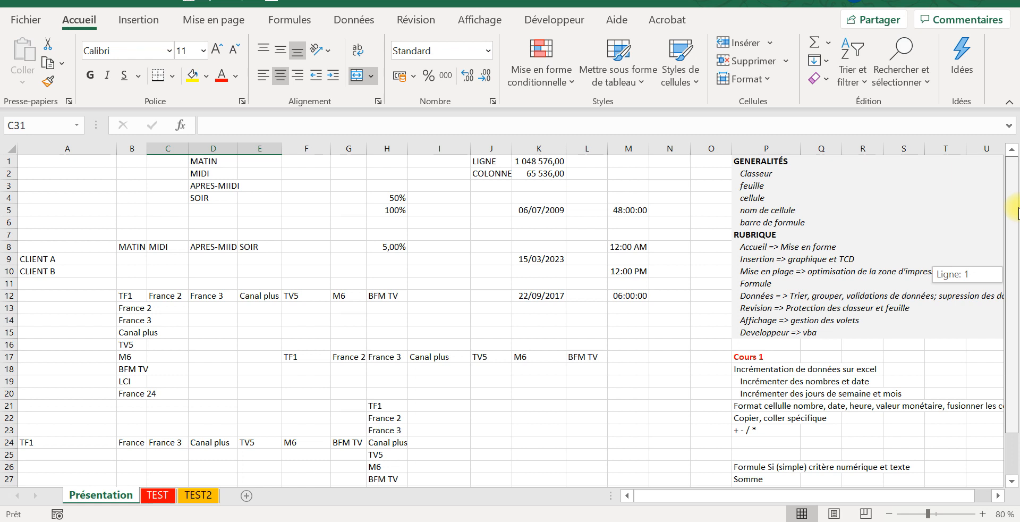
left_click_drag(1019, 211, 1019, 212)
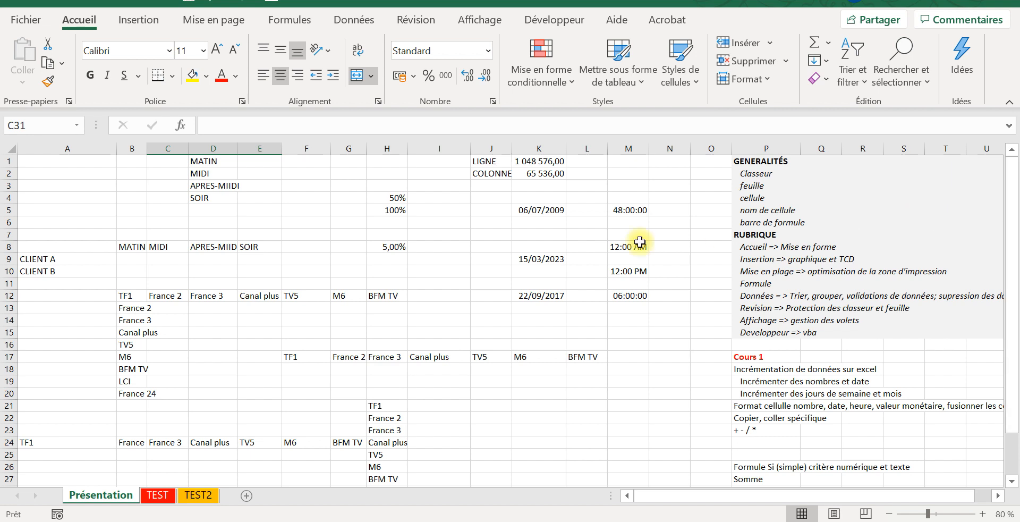
left_click(540, 156)
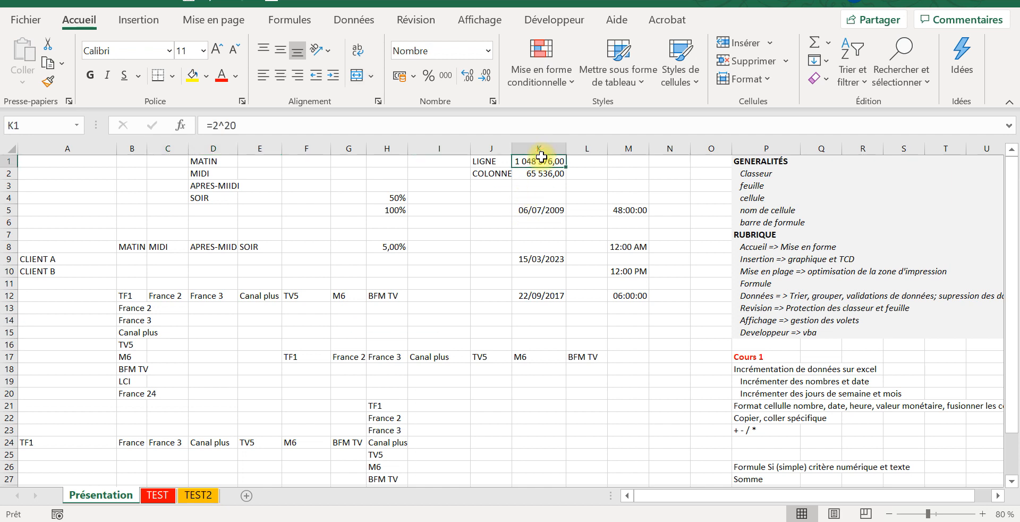
left_click(539, 174)
left_click(537, 160)
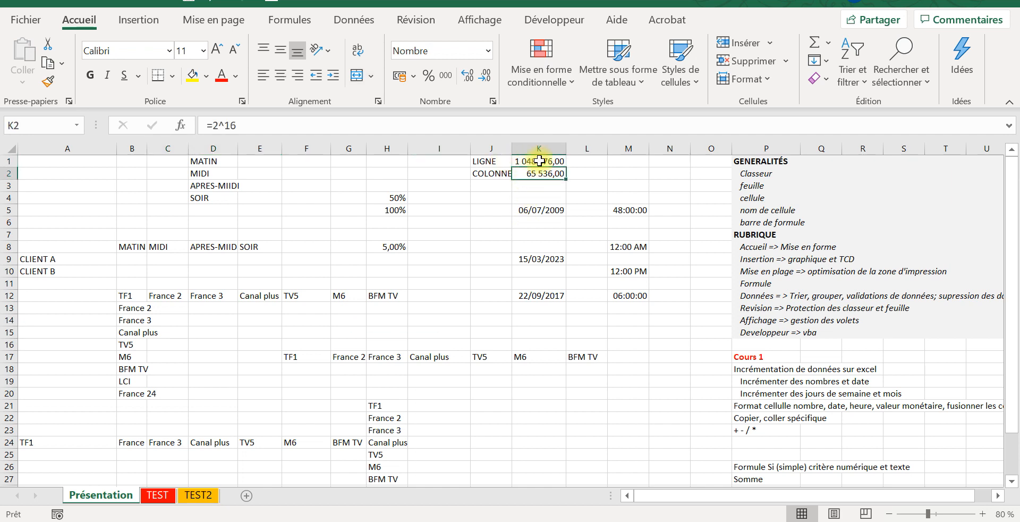
left_click(542, 177)
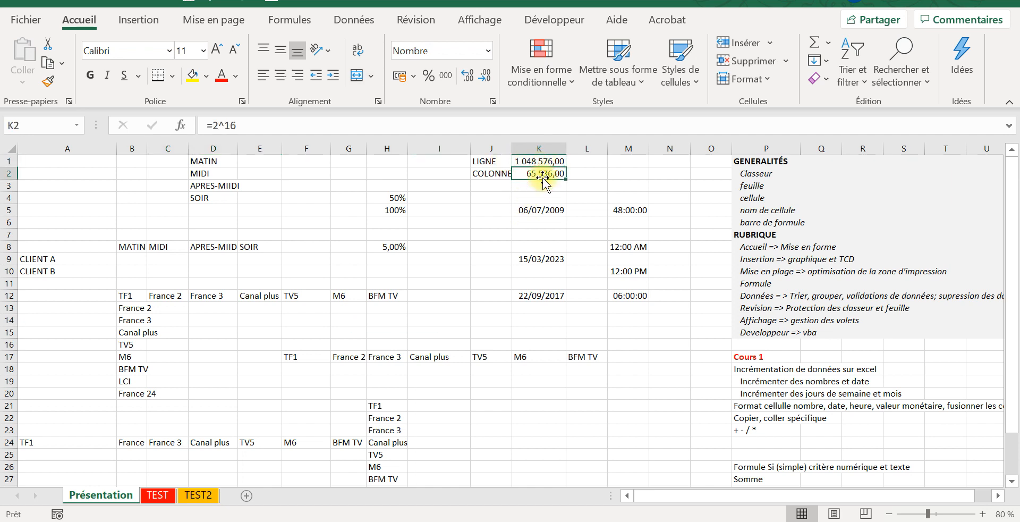